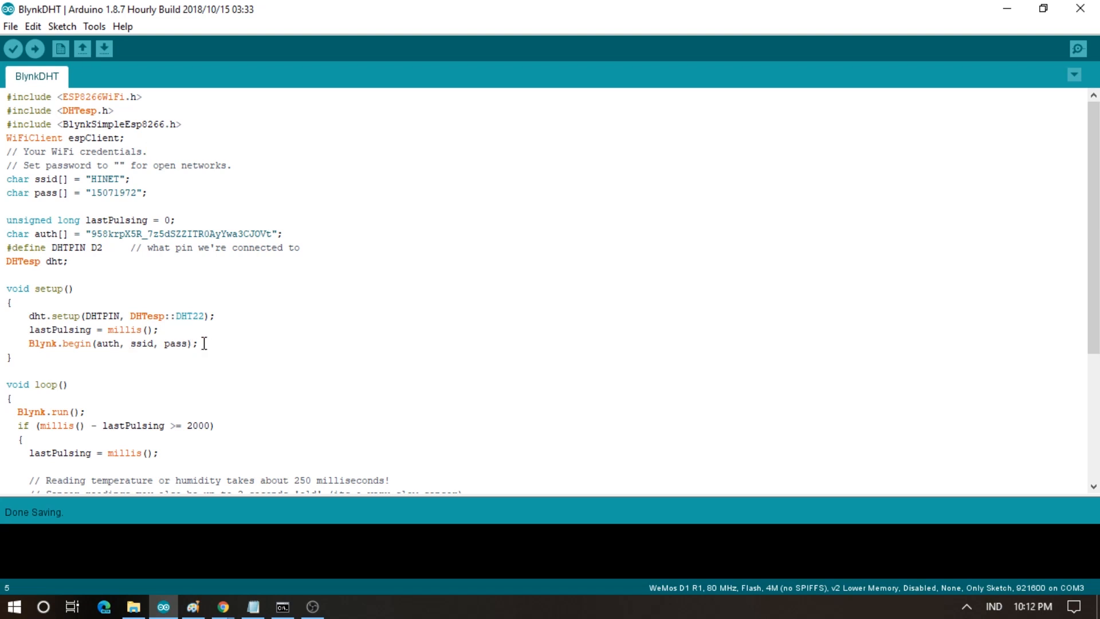
- Scroll to the end of the BlynkDHT sketch, then bring up the DHT22–Blynk–Node-RED diagram in Paint
scroll(204, 343, down, 1)
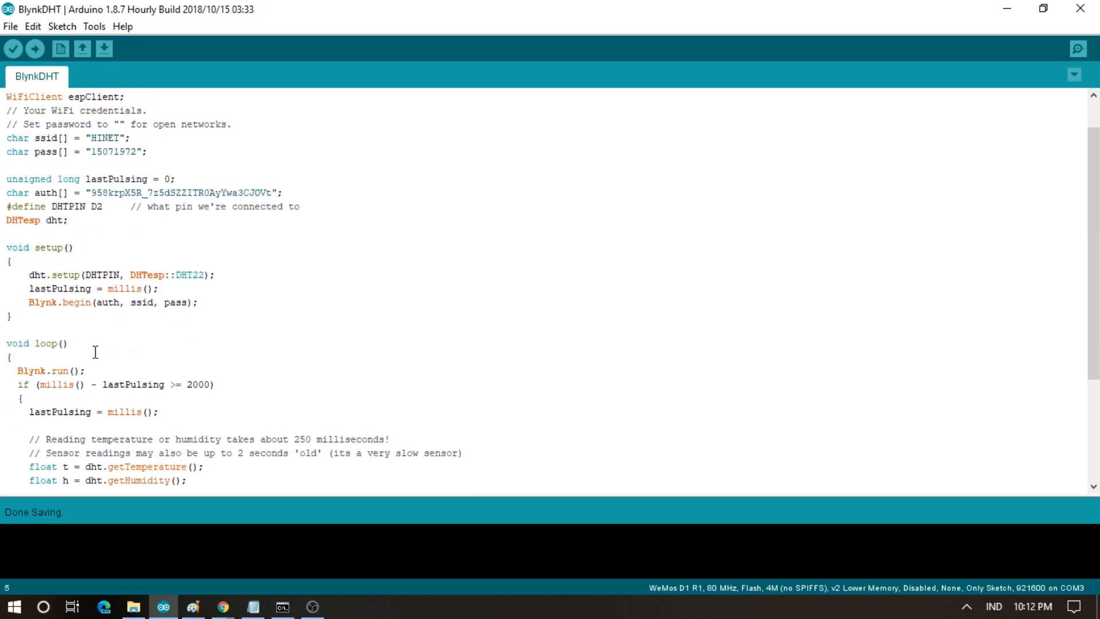
scroll(57, 343, down, 2)
scroll(92, 339, down, 2)
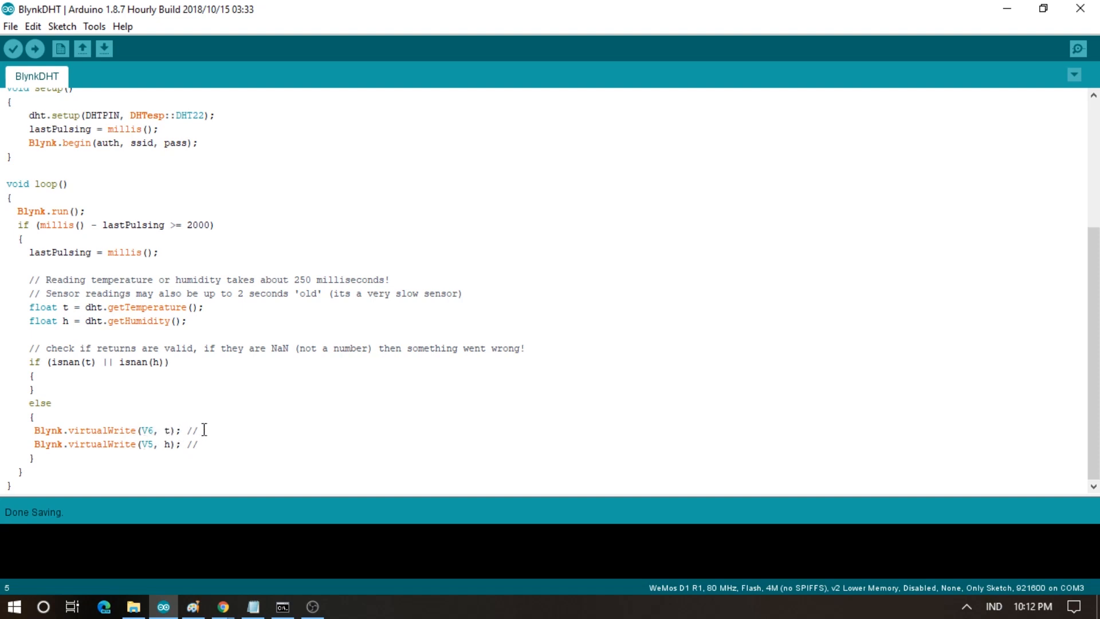
scroll(240, 426, up, 2)
scroll(239, 425, down, 2)
click(186, 611)
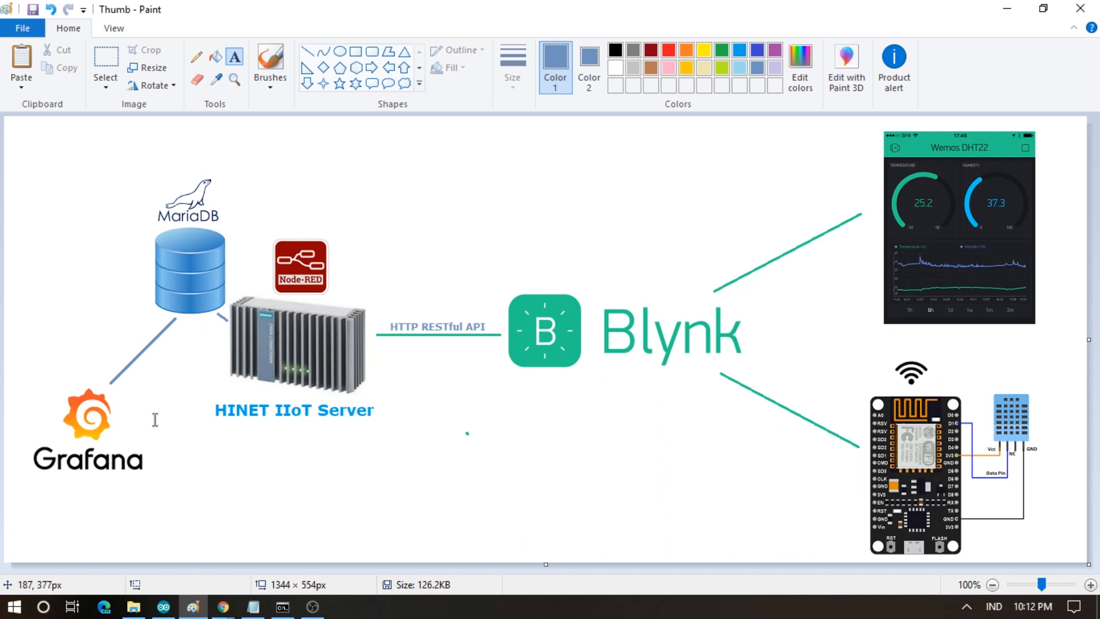
- Preview the new Grafana dashboard in Chrome, then return to the architecture diagram
click(223, 606)
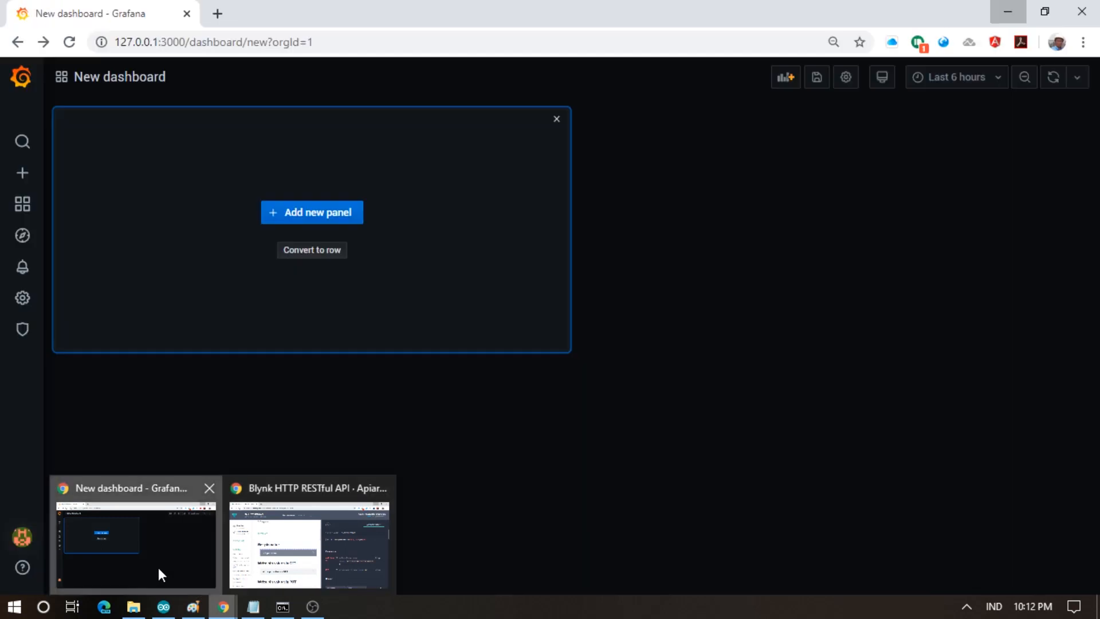
click(158, 568)
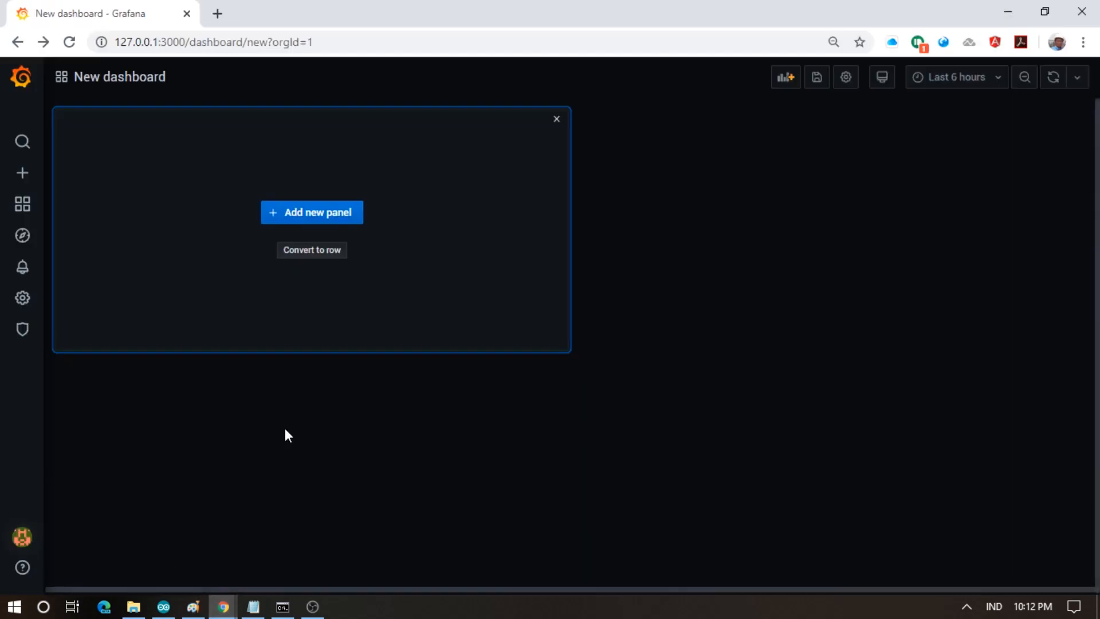
click(223, 608)
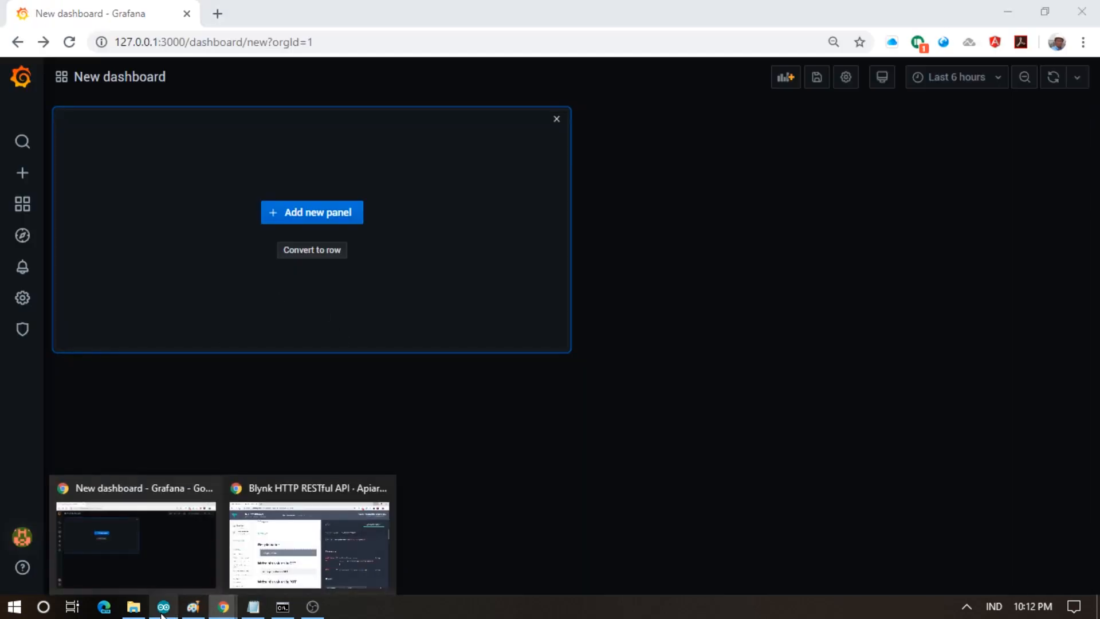
click(193, 609)
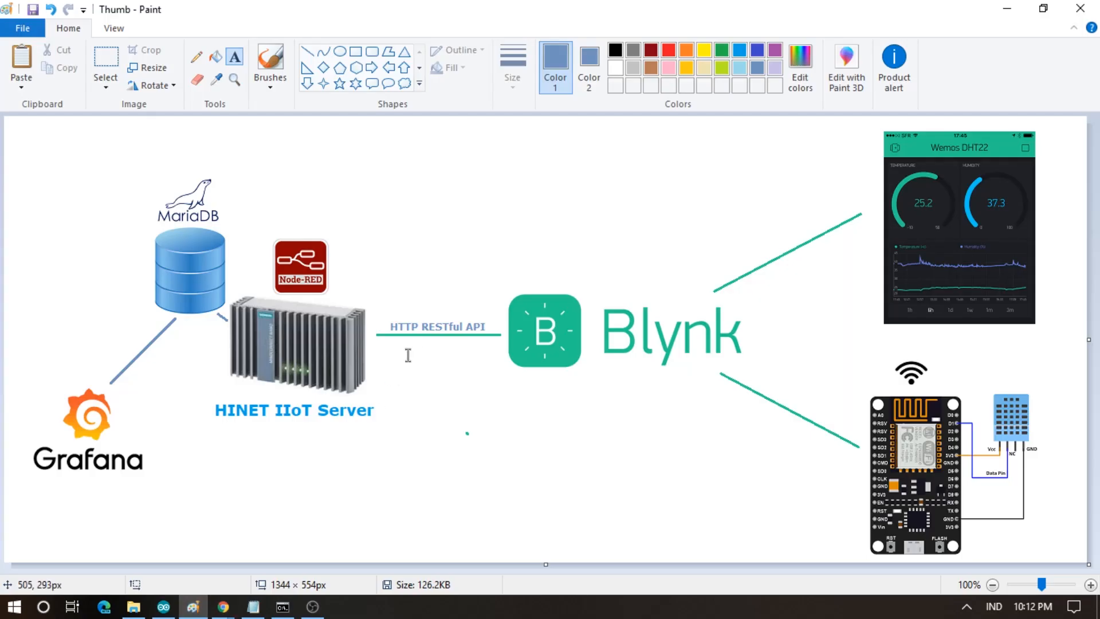
- Read Blynk's Get pin value API docs, then open the ModbusSlaveServer folder on drive E:
click(224, 607)
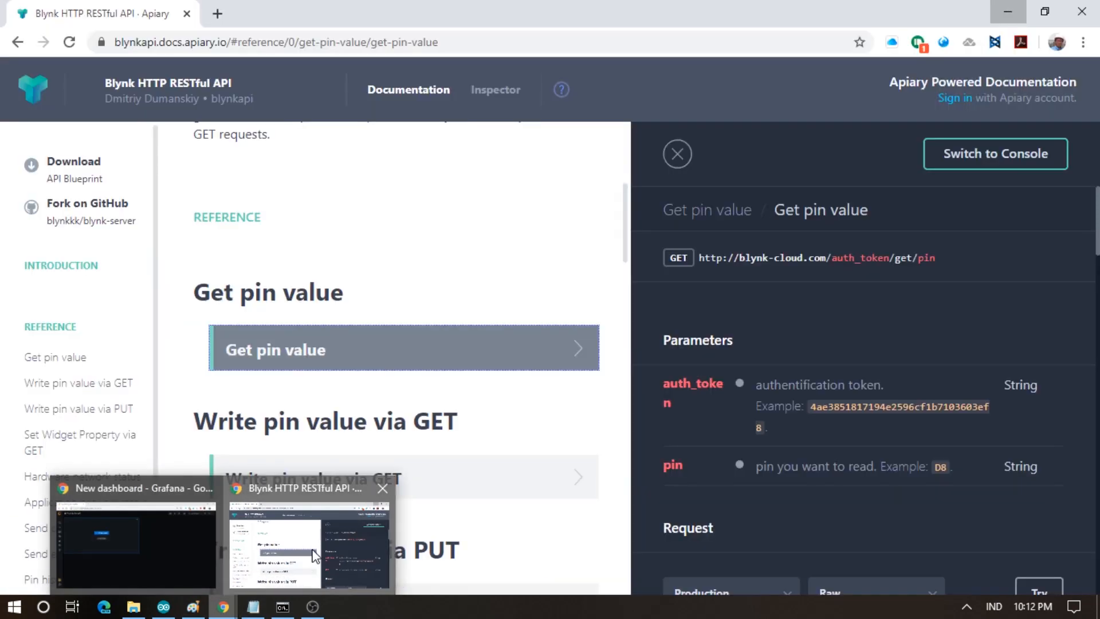
click(314, 550)
scroll(546, 258, down, 1)
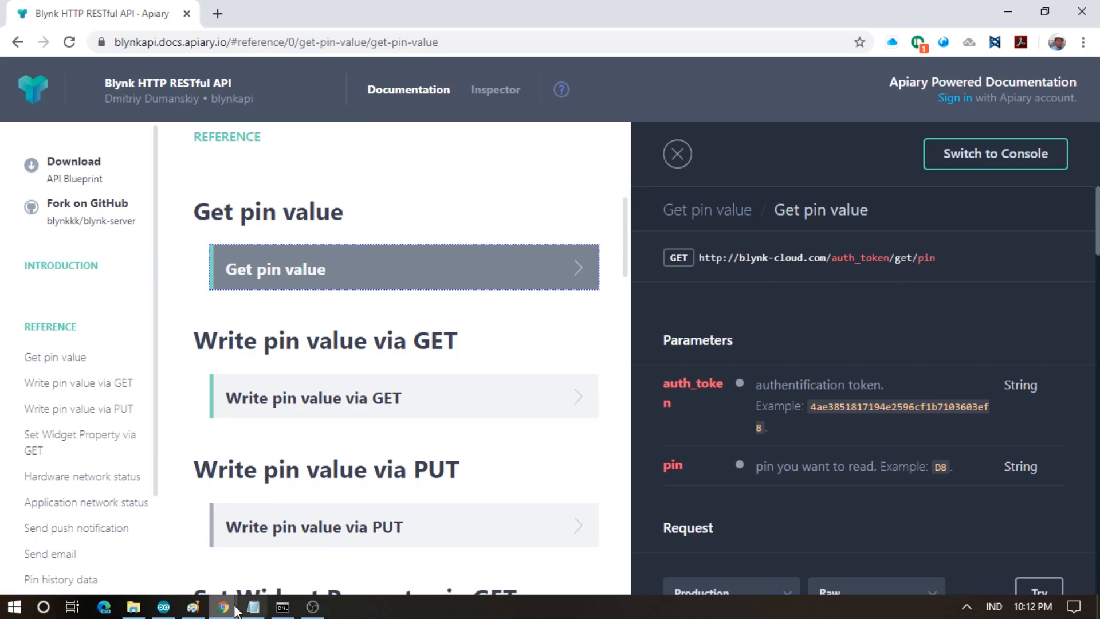
click(135, 608)
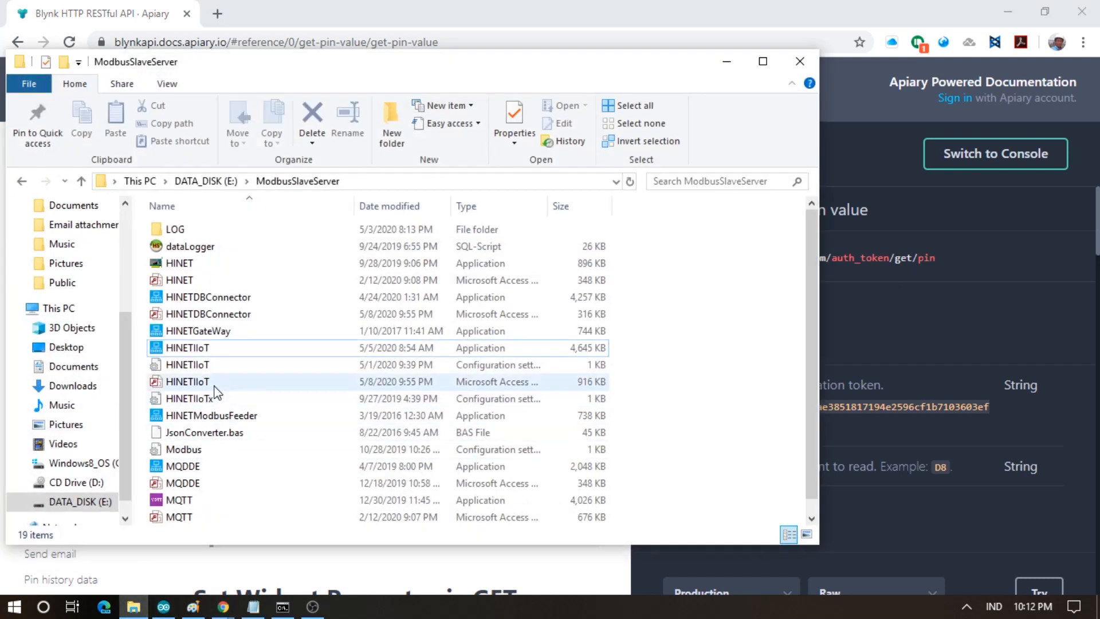
- Launch HINETDBConnector and show its data port status table
double_click(230, 298)
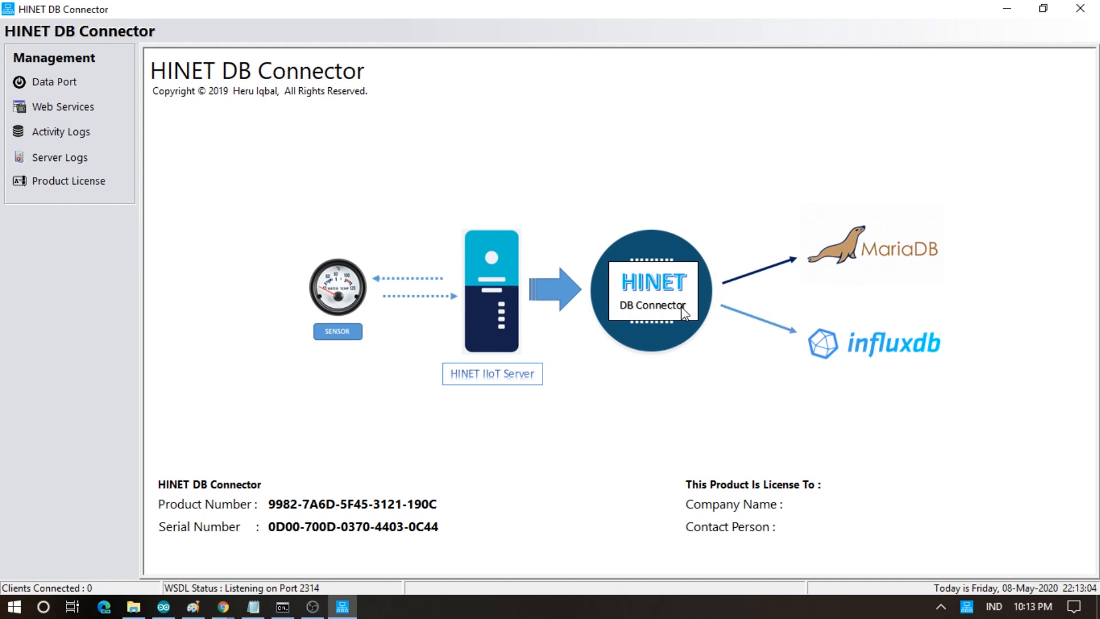
click(63, 87)
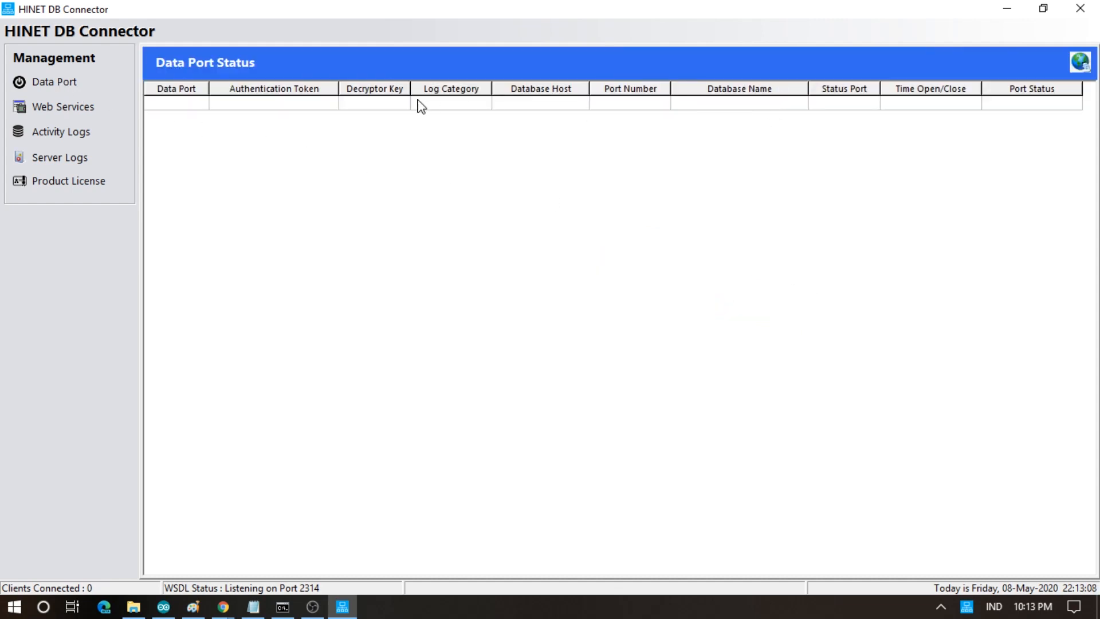
click(401, 107)
- Set up a new data port logging InstaneousLog to MariaDB DataLogger, with InfluxDB turned off
click(1078, 63)
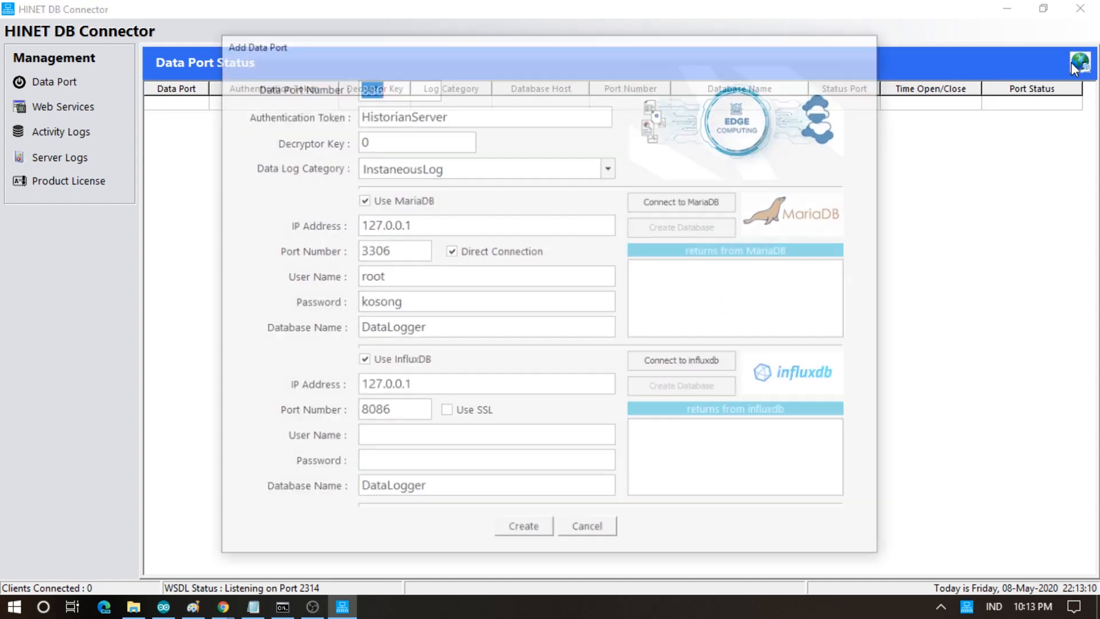
click(462, 170)
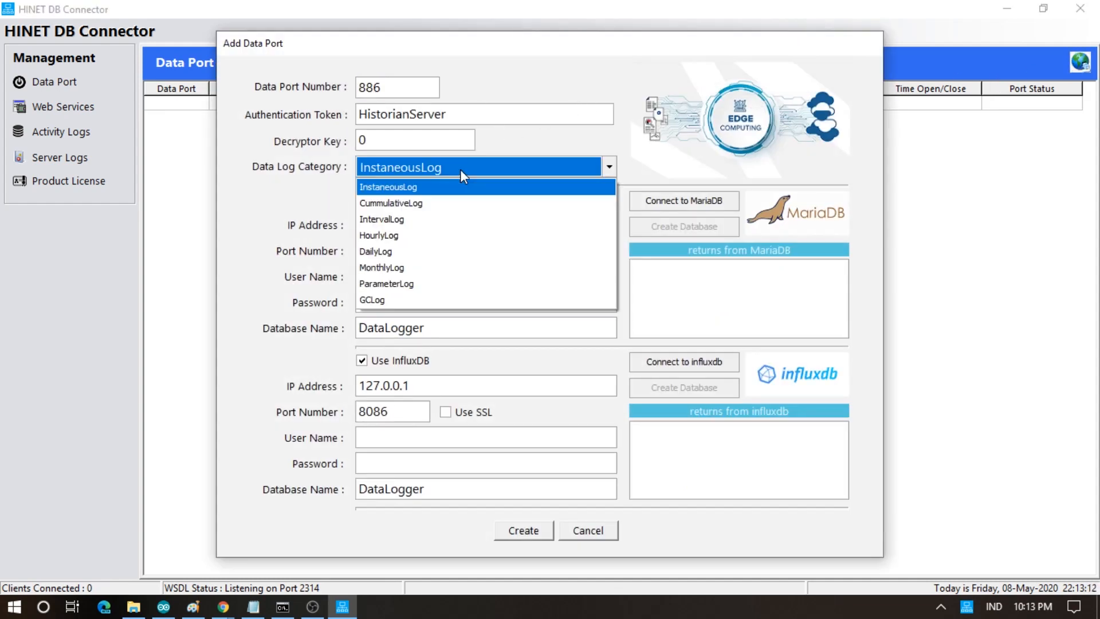
click(447, 188)
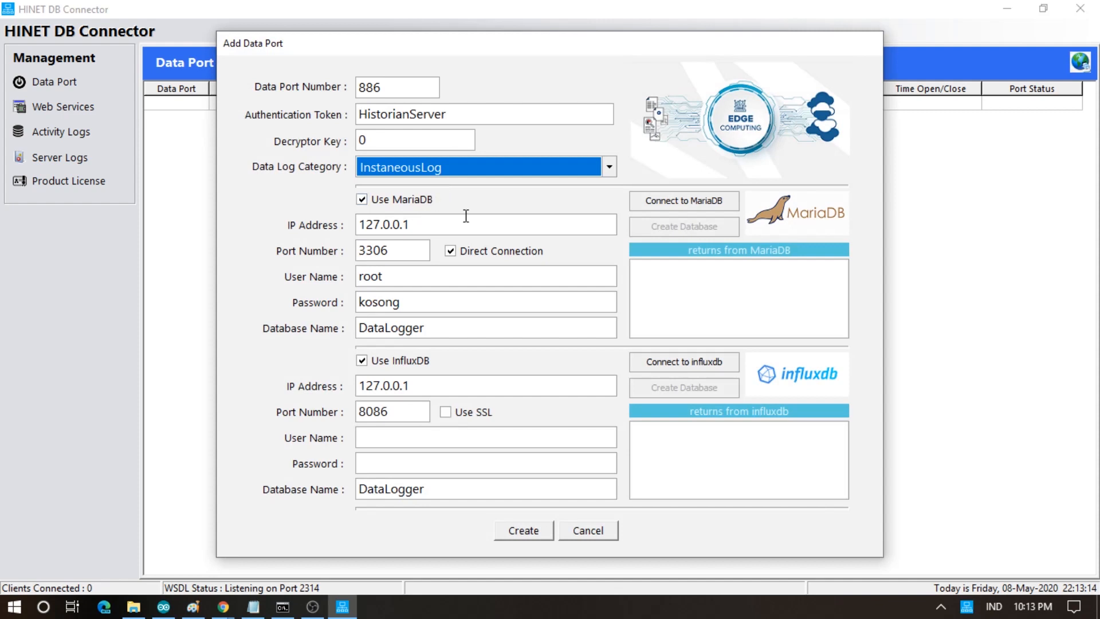
click(372, 208)
click(372, 208)
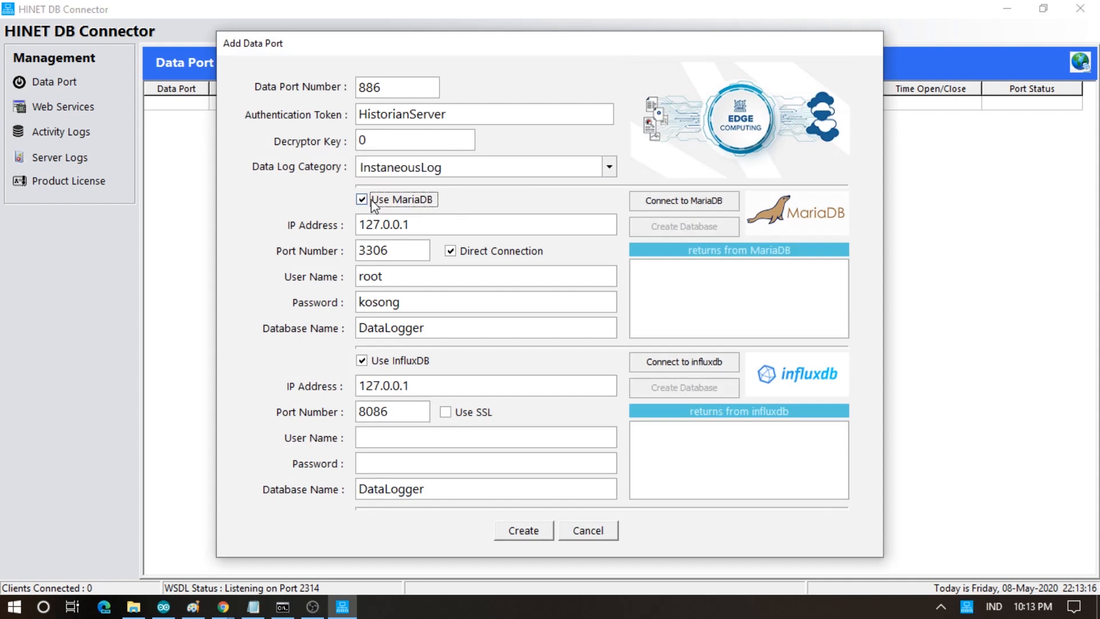
click(368, 370)
double_click(430, 303)
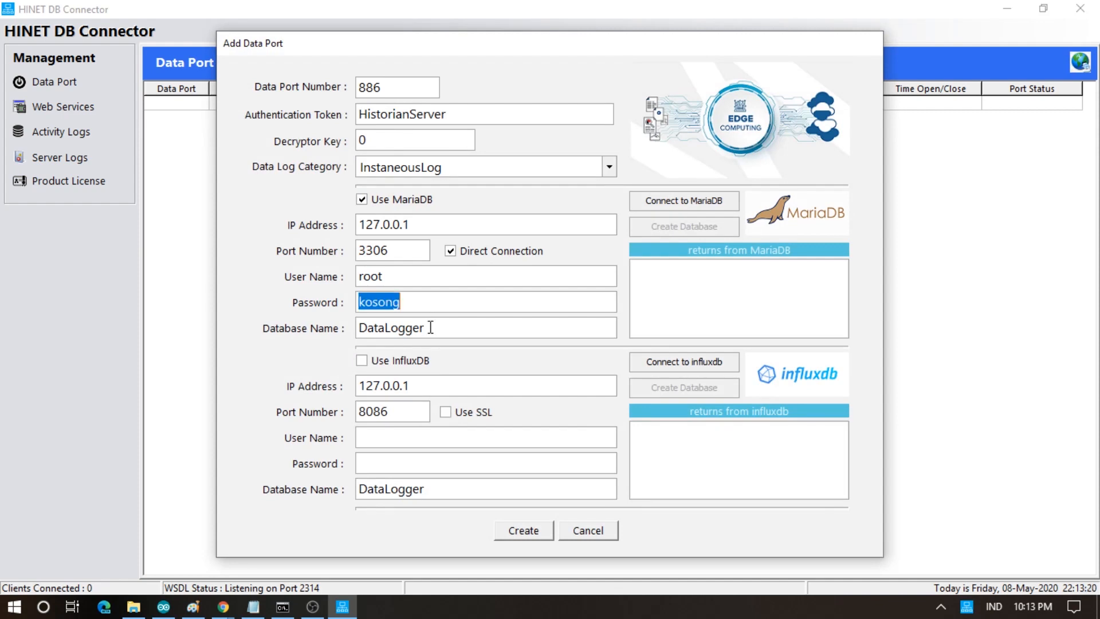
double_click(430, 326)
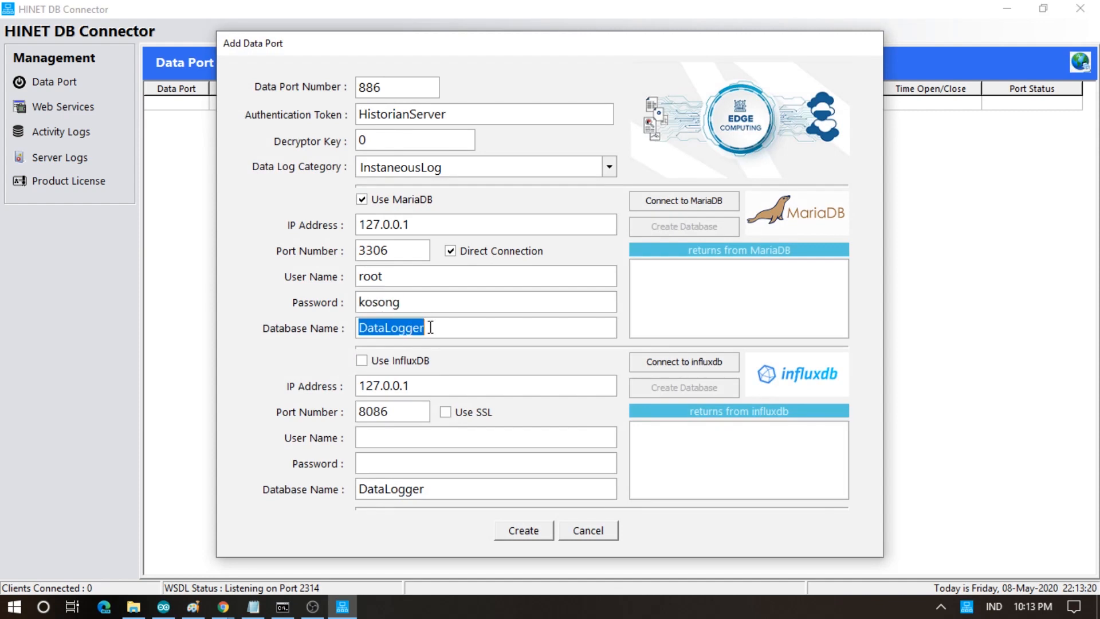
- Connect to local MariaDB, create the DataLogger database and tables, and create port 886
click(650, 205)
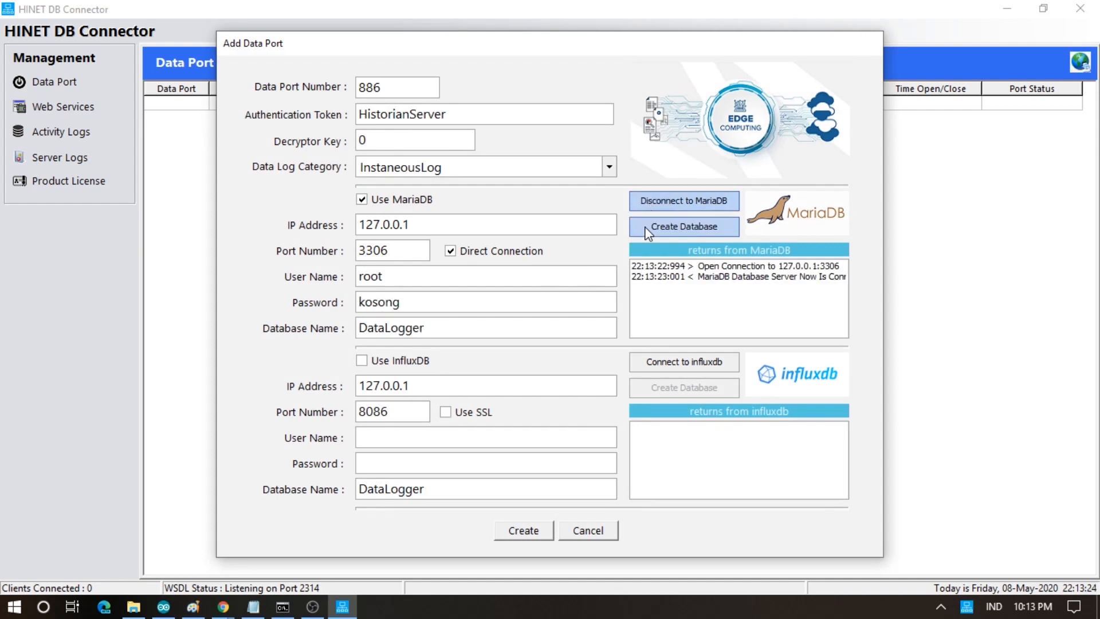
click(646, 228)
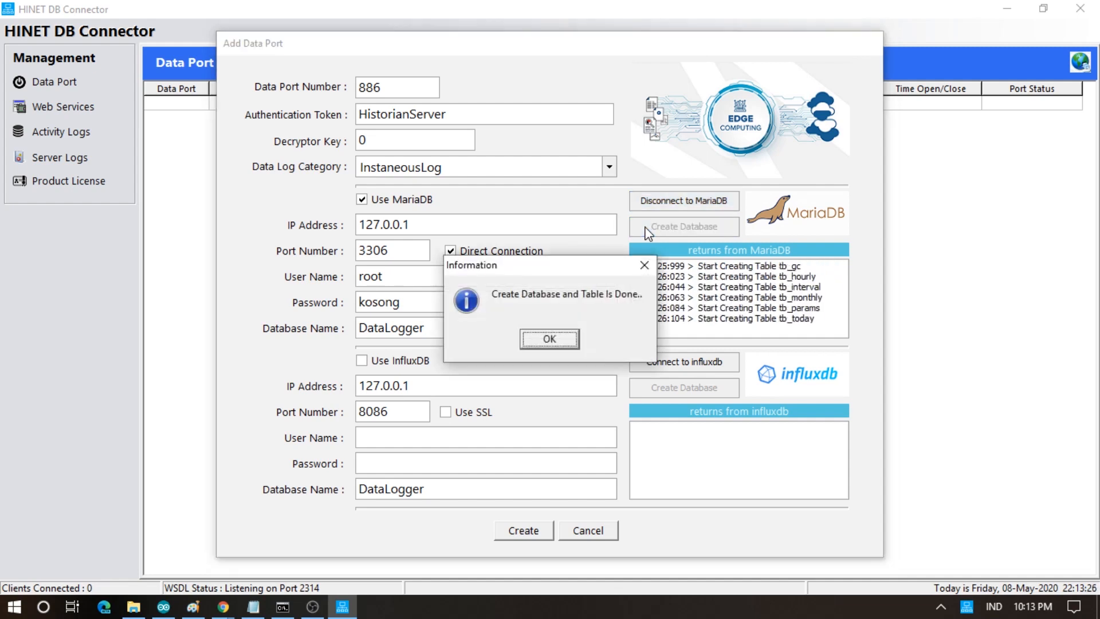
click(549, 339)
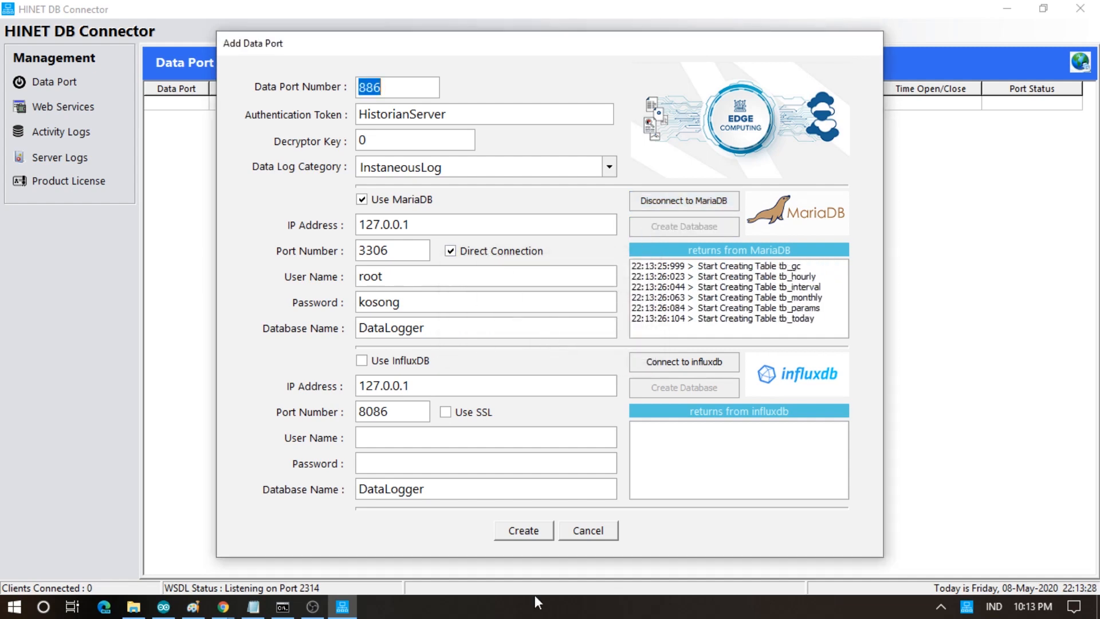
click(541, 533)
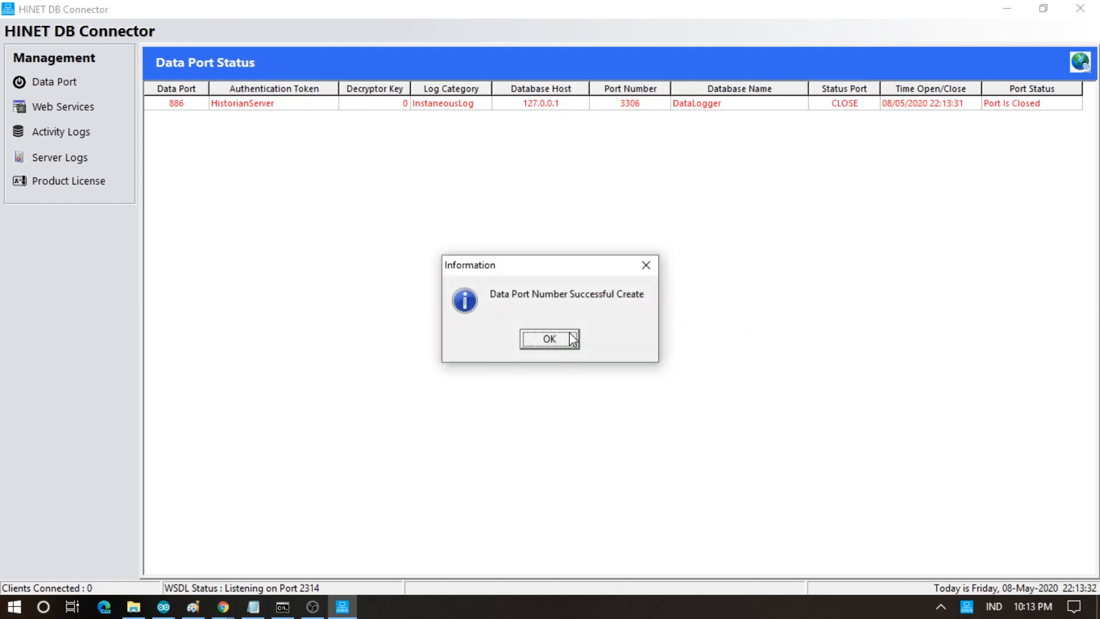
- Create data port 888 logging IntervalLog to MariaDB, with InfluxDB turned off
click(553, 342)
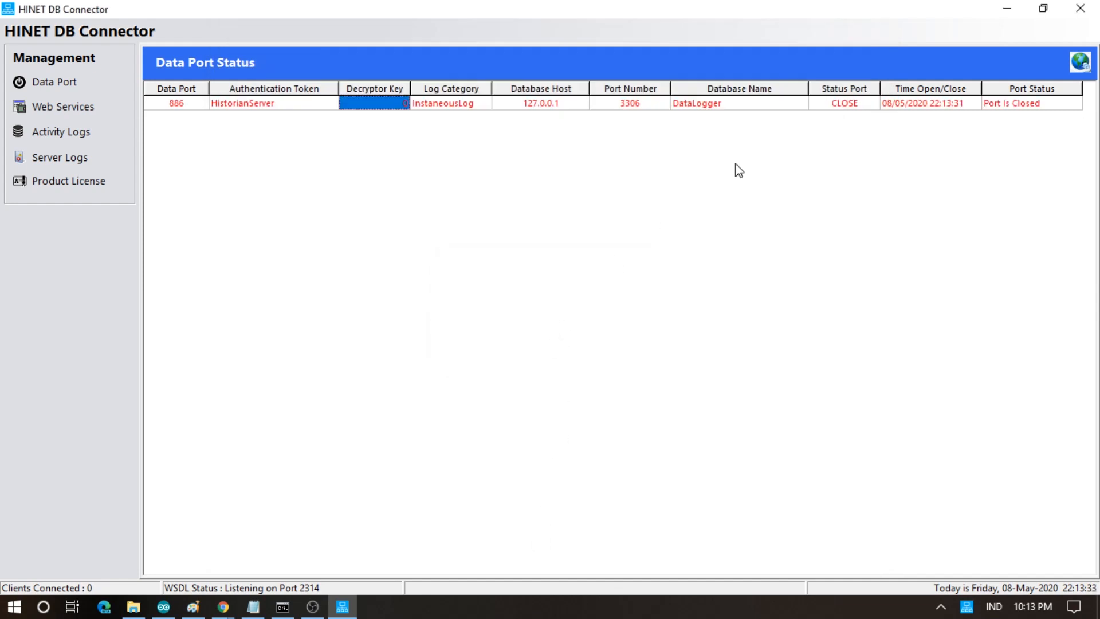
click(1081, 62)
click(551, 168)
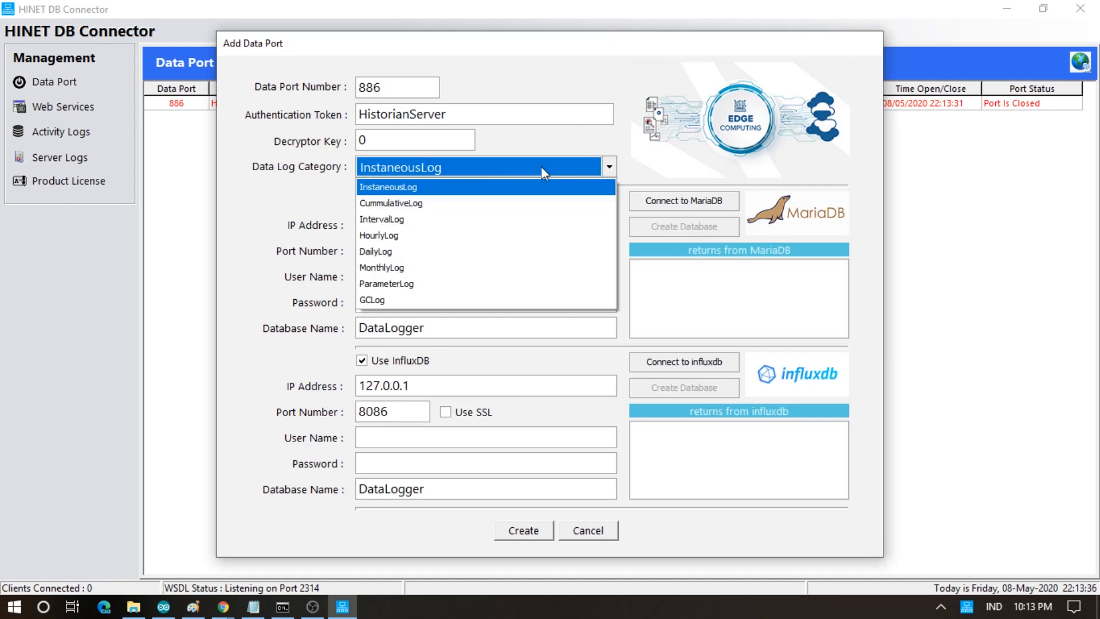
click(463, 220)
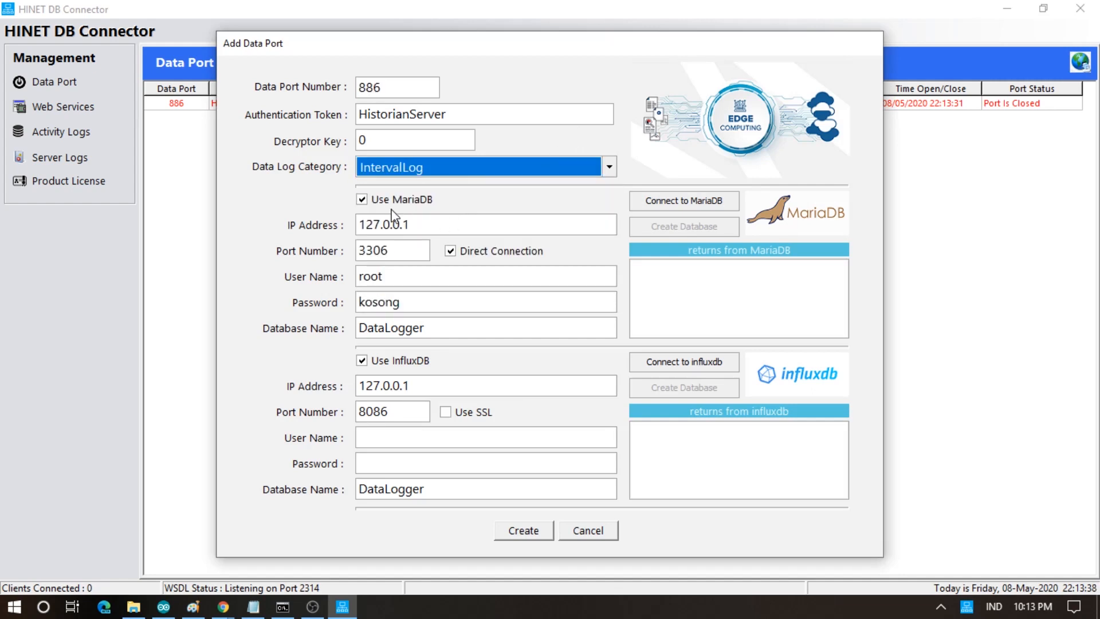
click(362, 361)
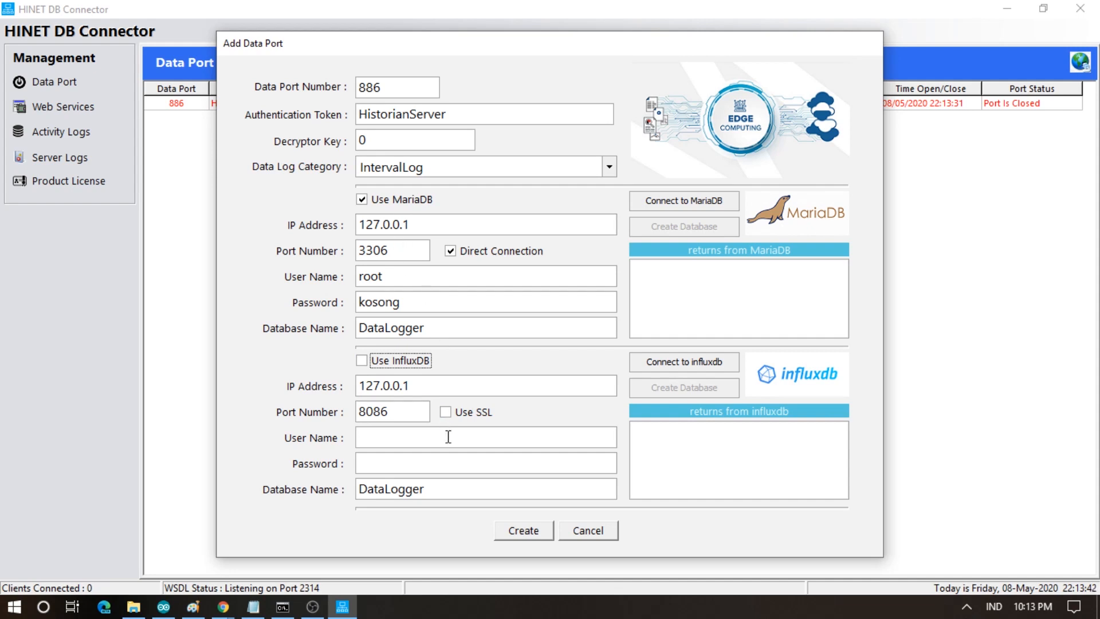
double_click(390, 92)
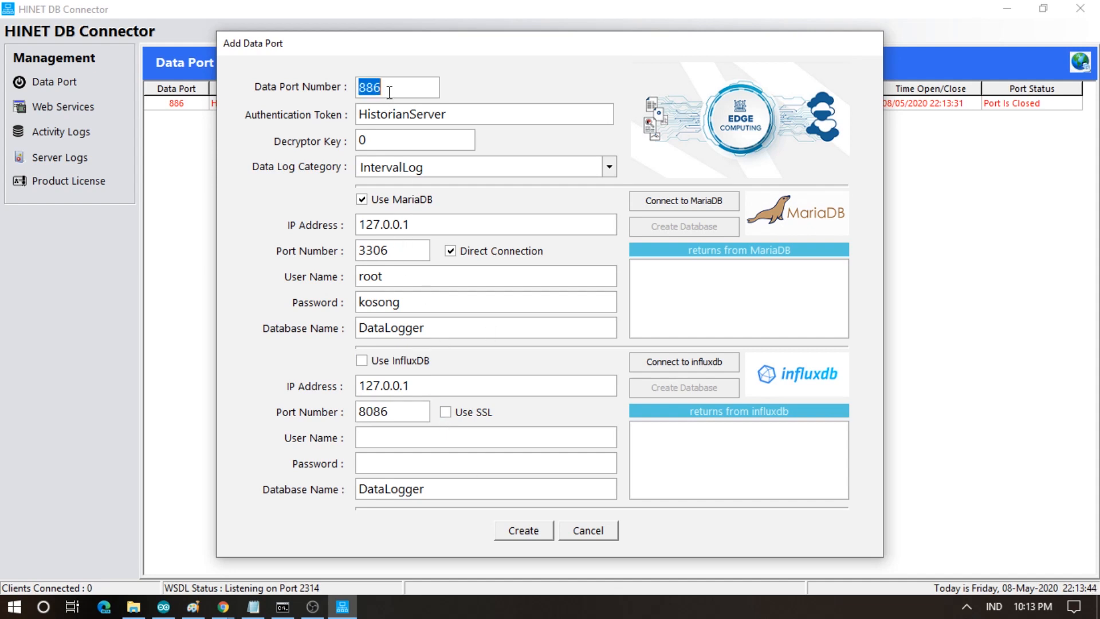
text(888)
click(523, 530)
- Start ports 886 and 888 so both are listening and open
click(559, 340)
click(846, 115)
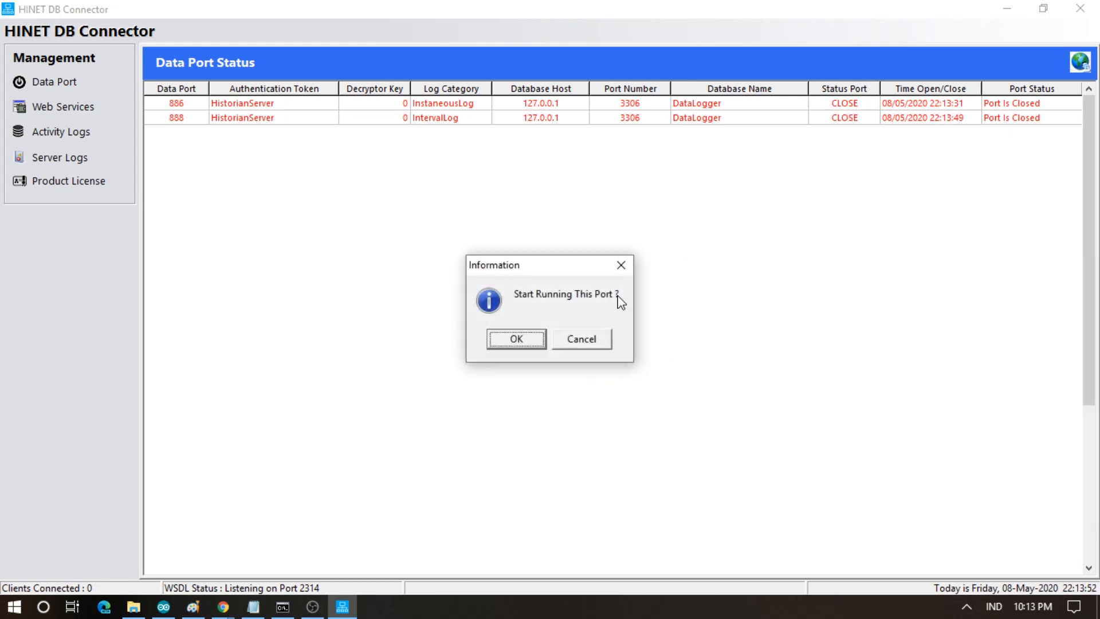
click(527, 340)
click(836, 117)
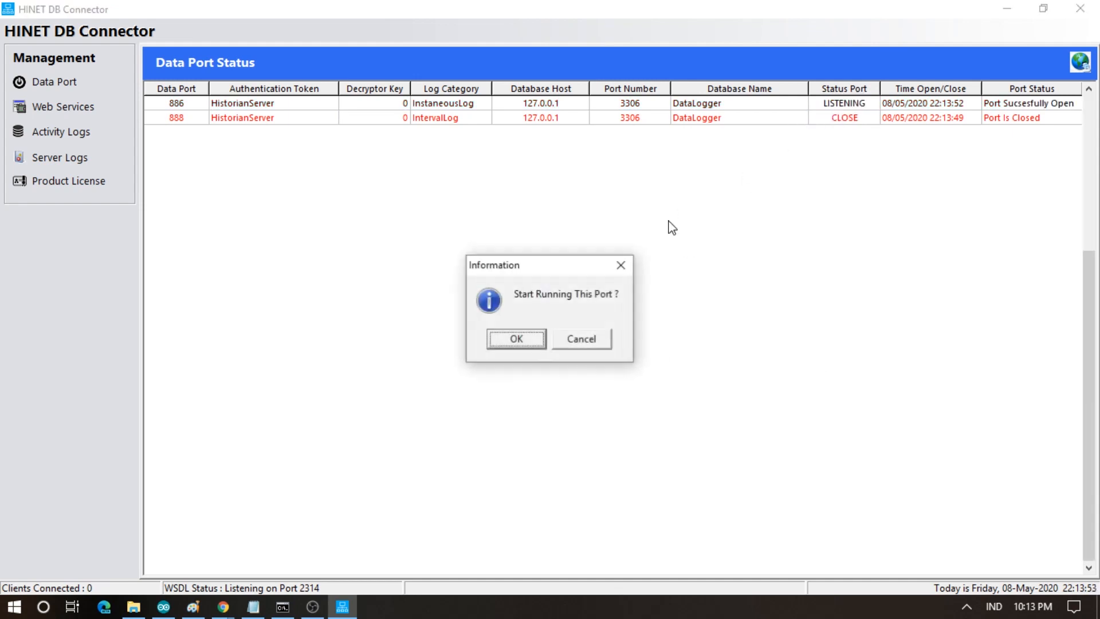
click(516, 338)
click(400, 117)
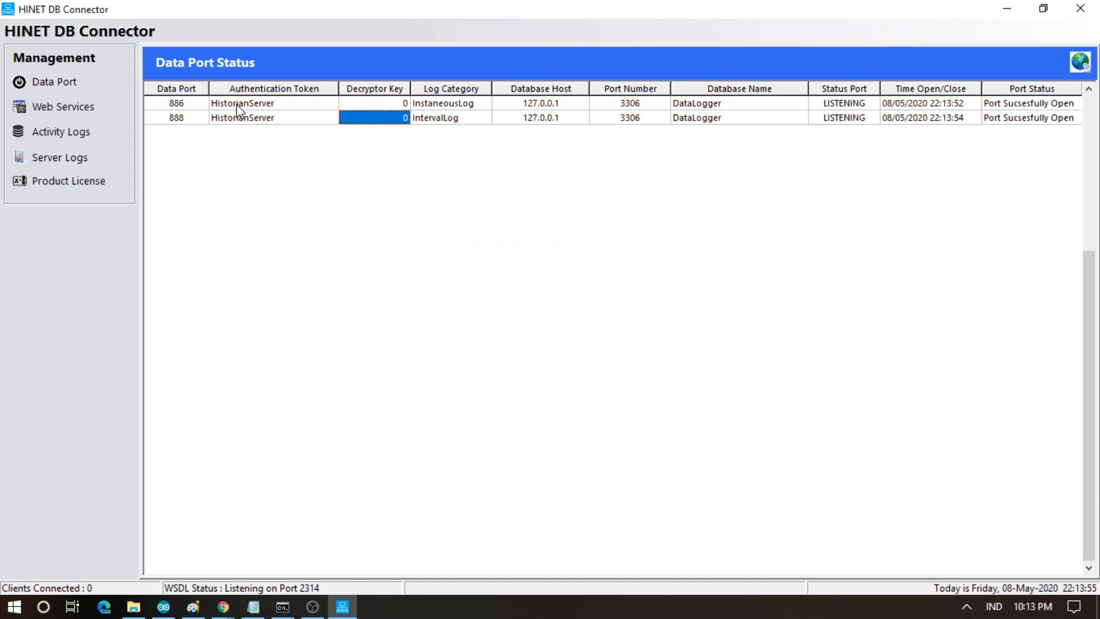
click(172, 118)
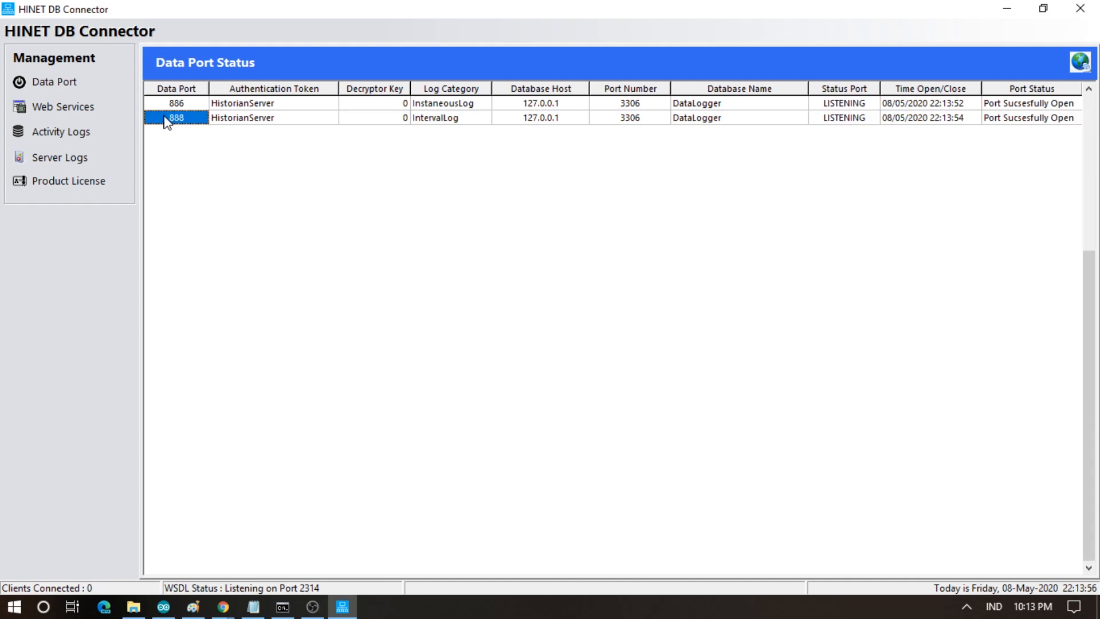
- Launch HINETIIoT from the ModbusSlaveServer folder and view its empty Client Access License list
click(133, 607)
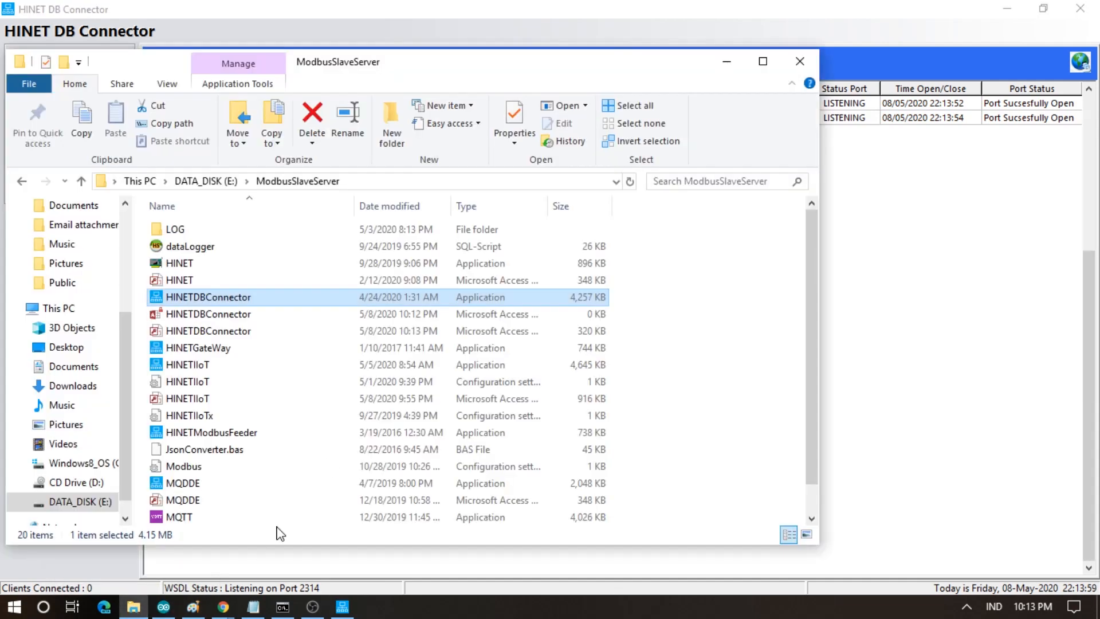
double_click(207, 365)
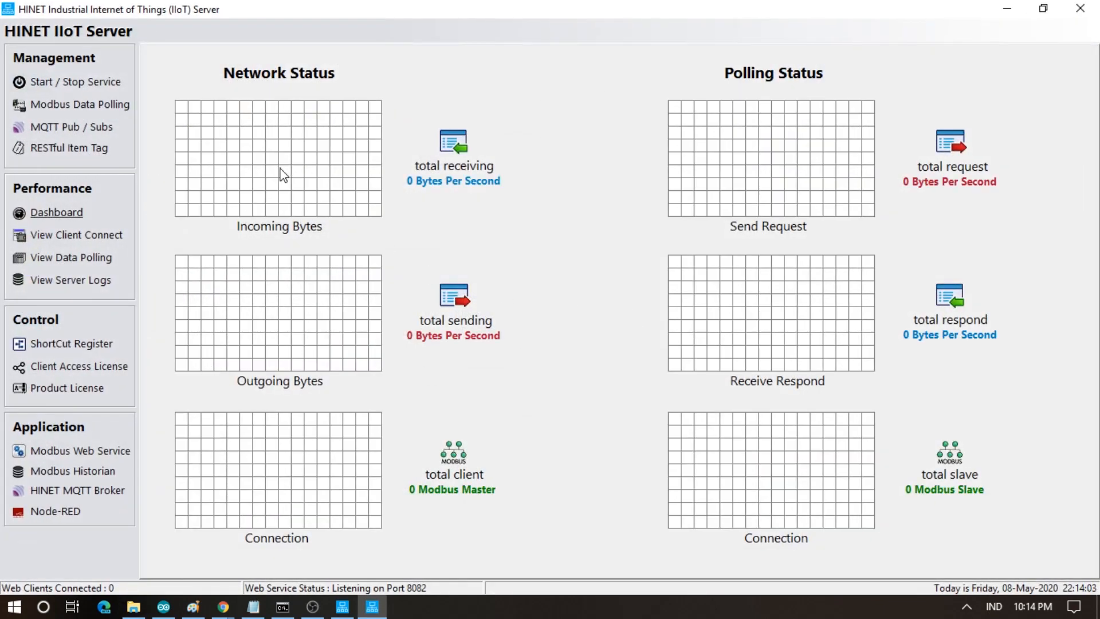
click(85, 370)
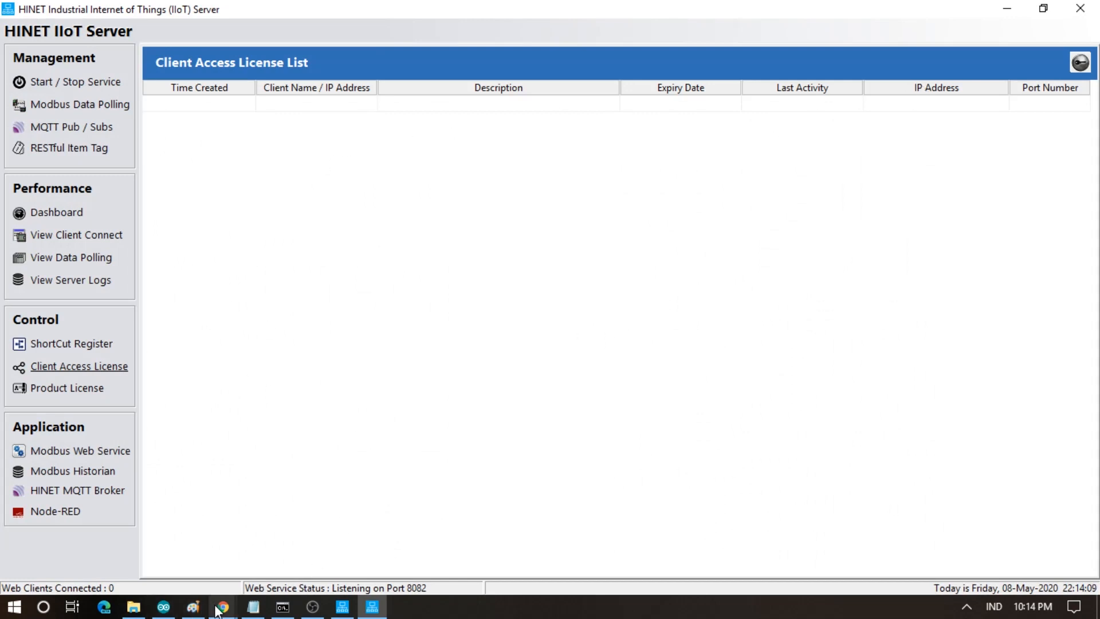
click(193, 607)
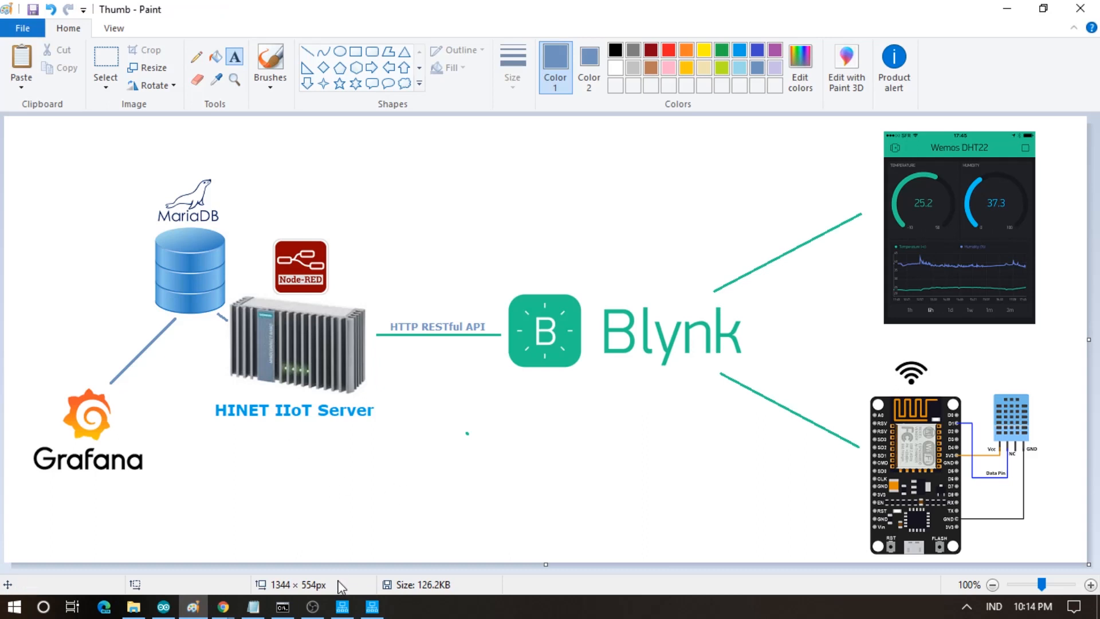
click(373, 609)
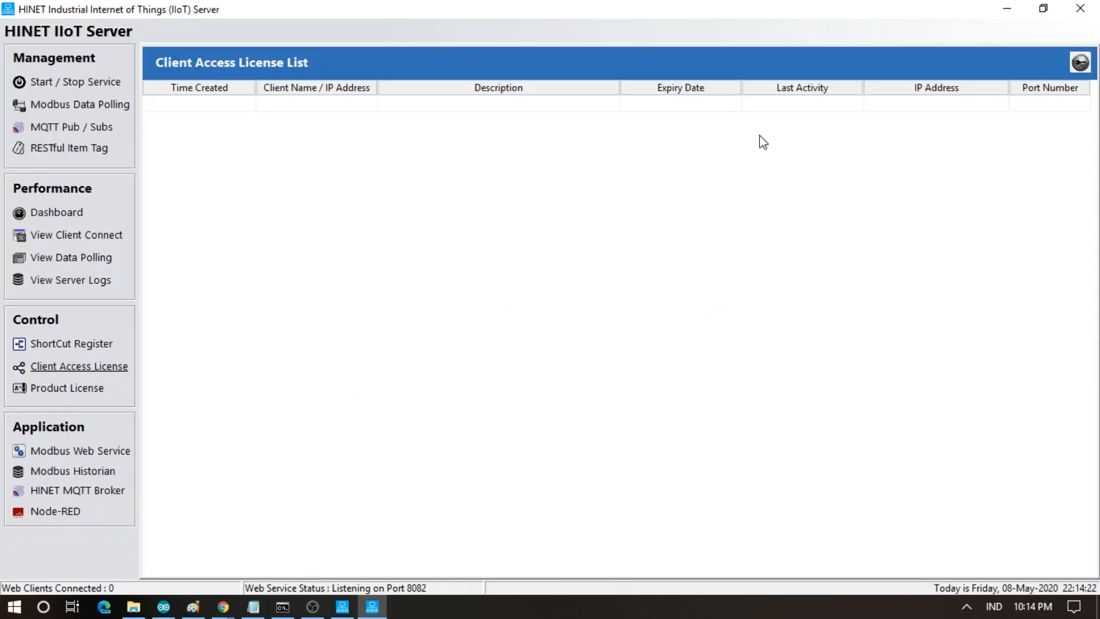
- Fill in a new license: name NodeRedClient, description Node Red Client, no expiry, and login credentials
click(1077, 63)
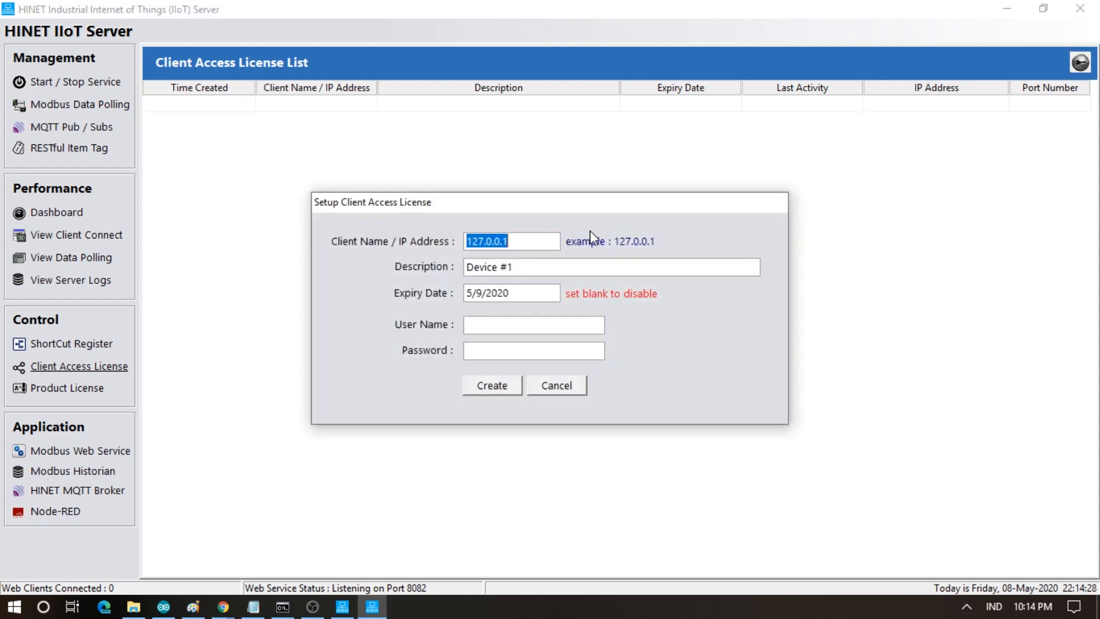
text(NodeRedClient)
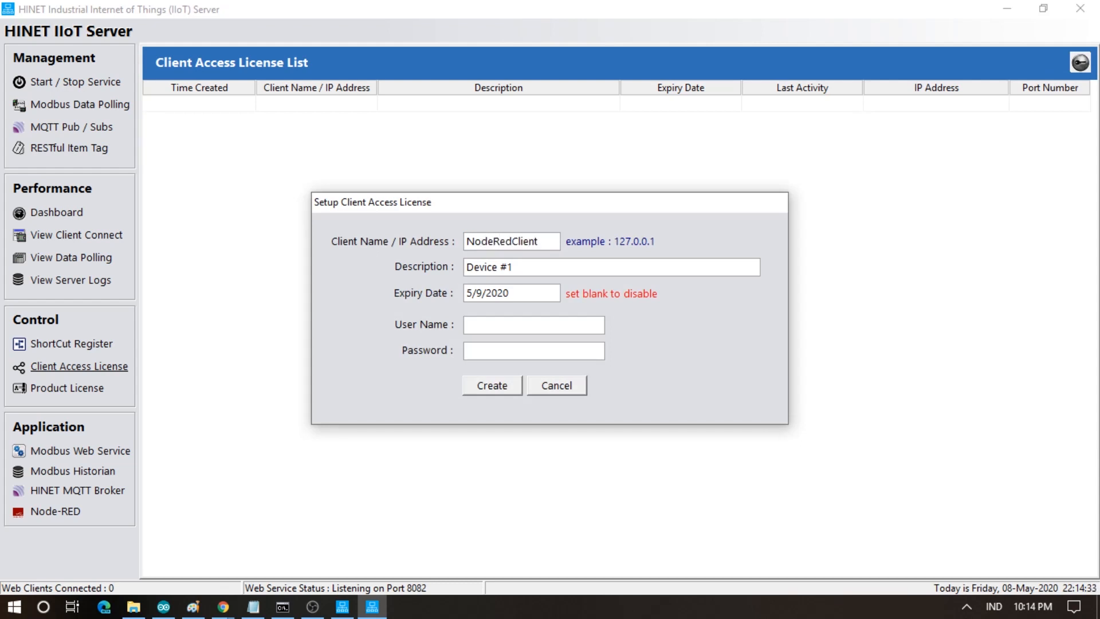
key(Tab)
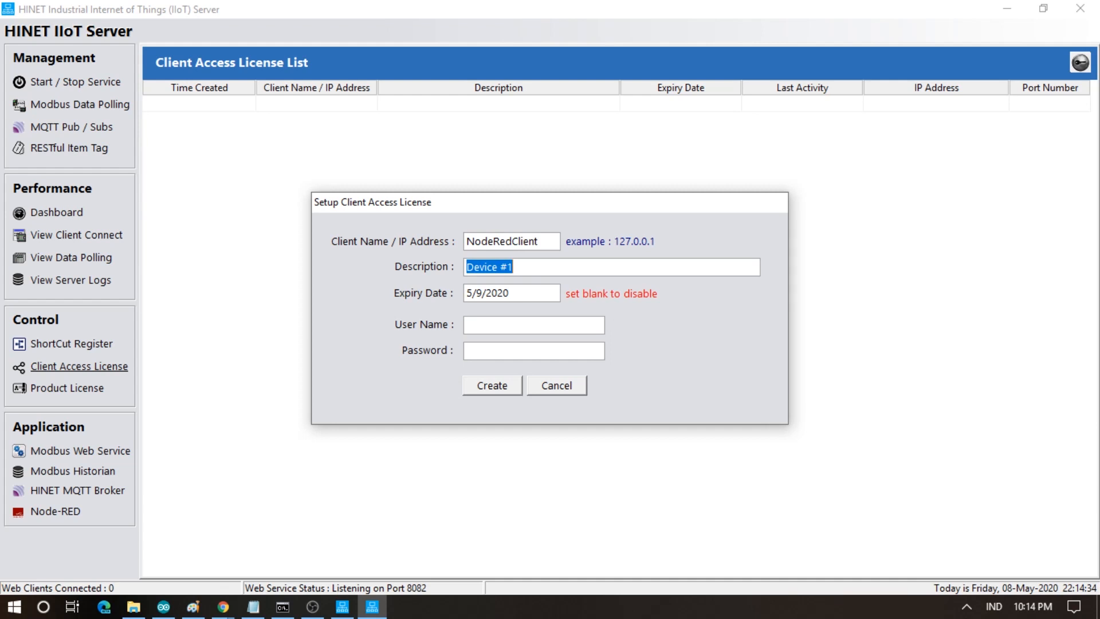
text(Node Red Client)
key(Tab)
key(BackSpace)
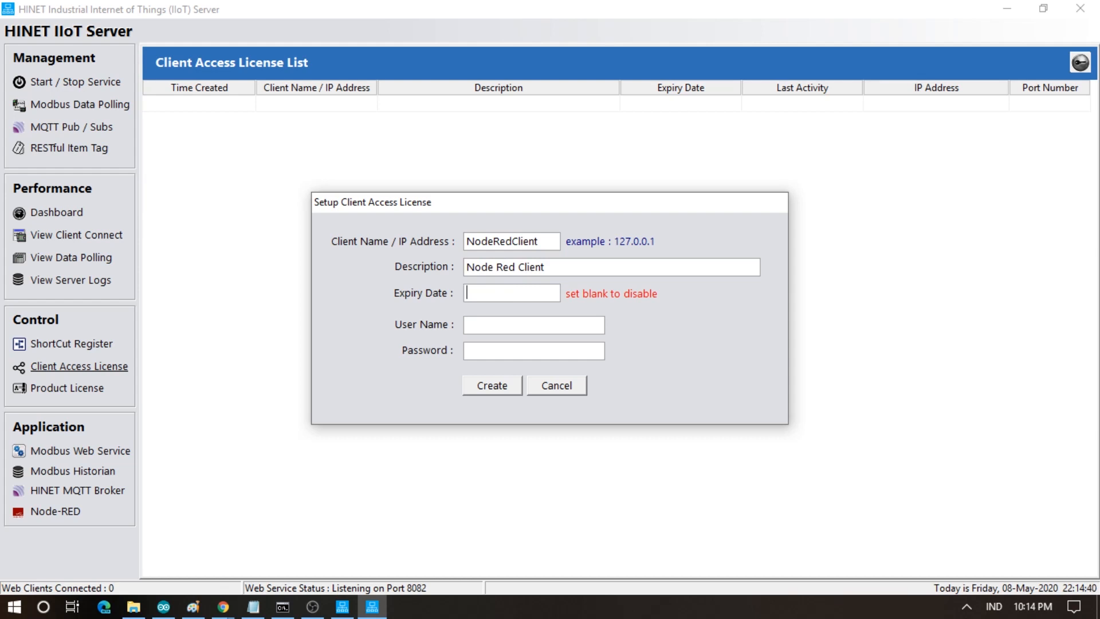
text(user)
text(user)
- Change the description to Node Red MQTT Client and create the NodeRedClient license
click(558, 266)
click(558, 262)
text(MQTT)
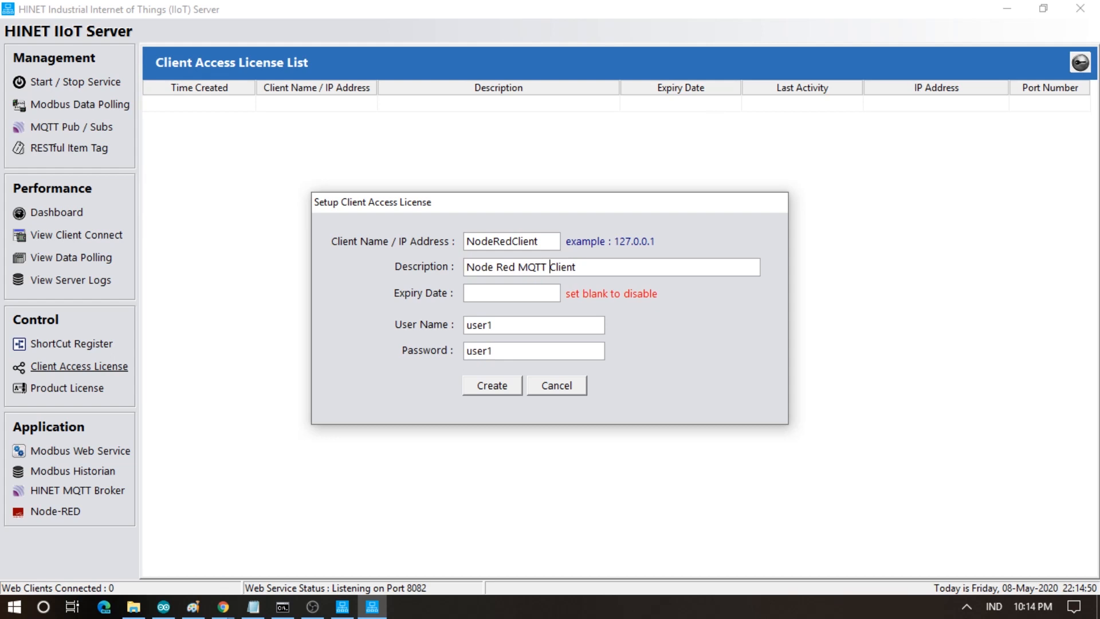
double_click(500, 326)
double_click(496, 349)
double_click(550, 238)
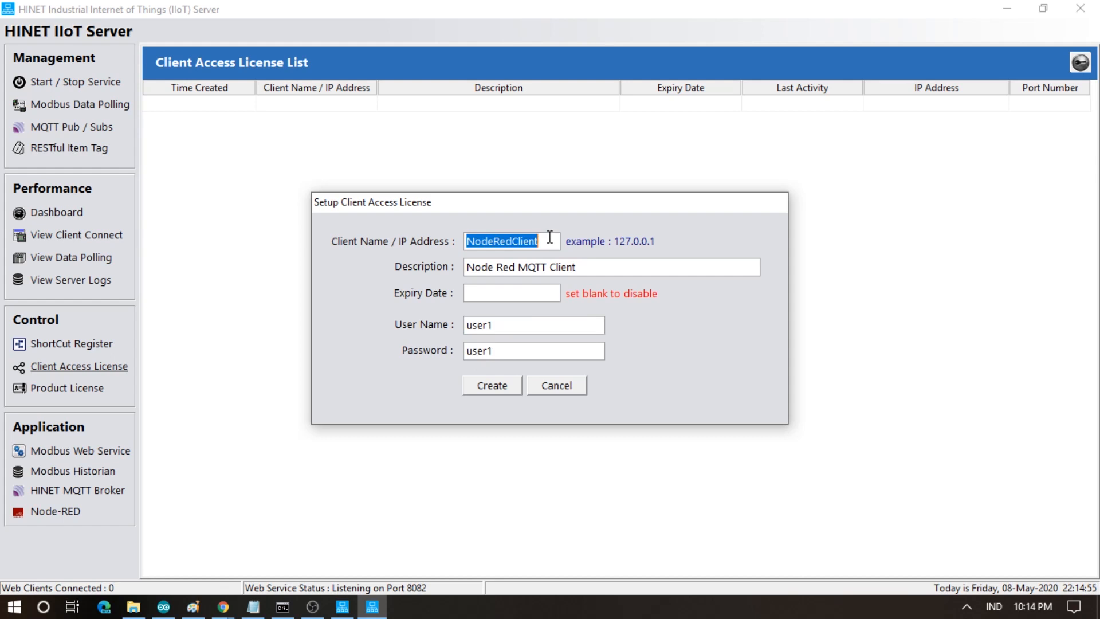
click(485, 396)
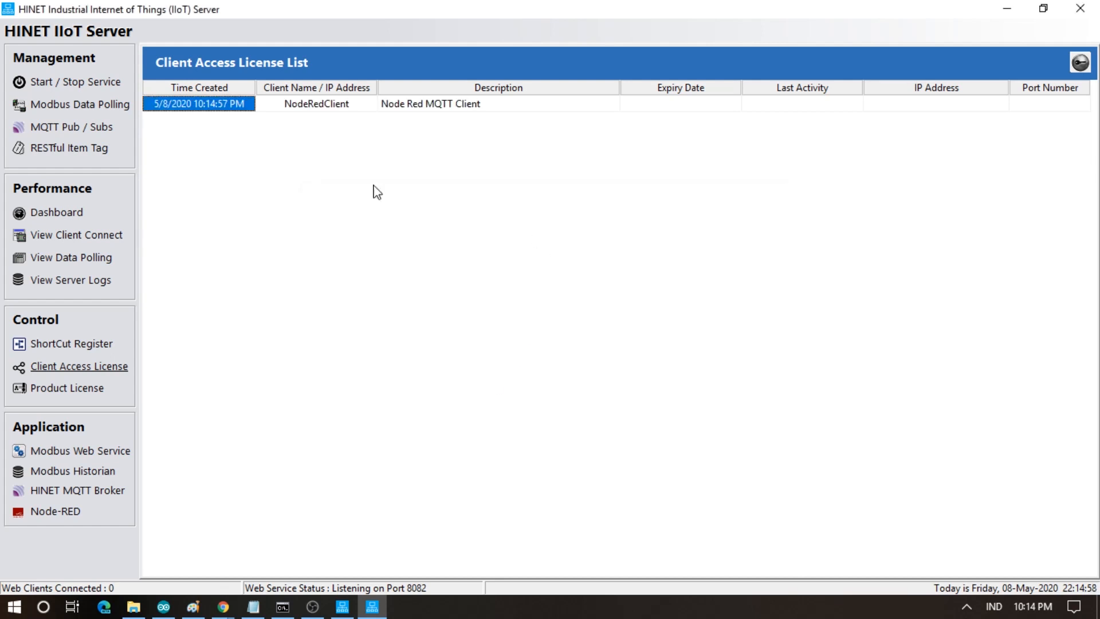
- Create an MQTT Gateway server port 1883 with Securing Connection turned off
click(103, 86)
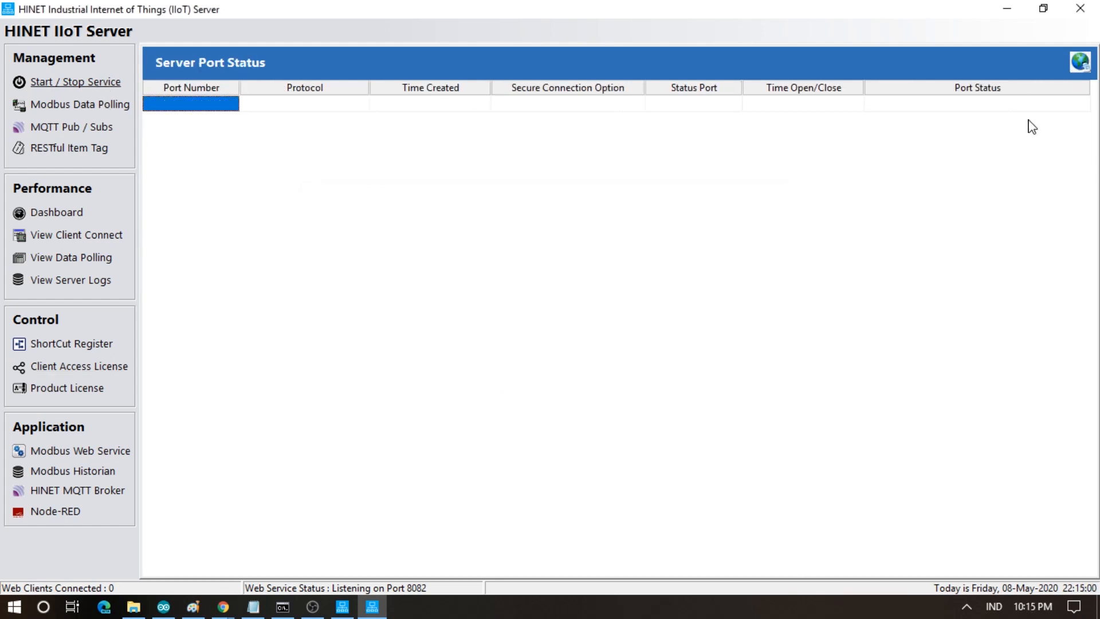
click(1078, 63)
click(611, 261)
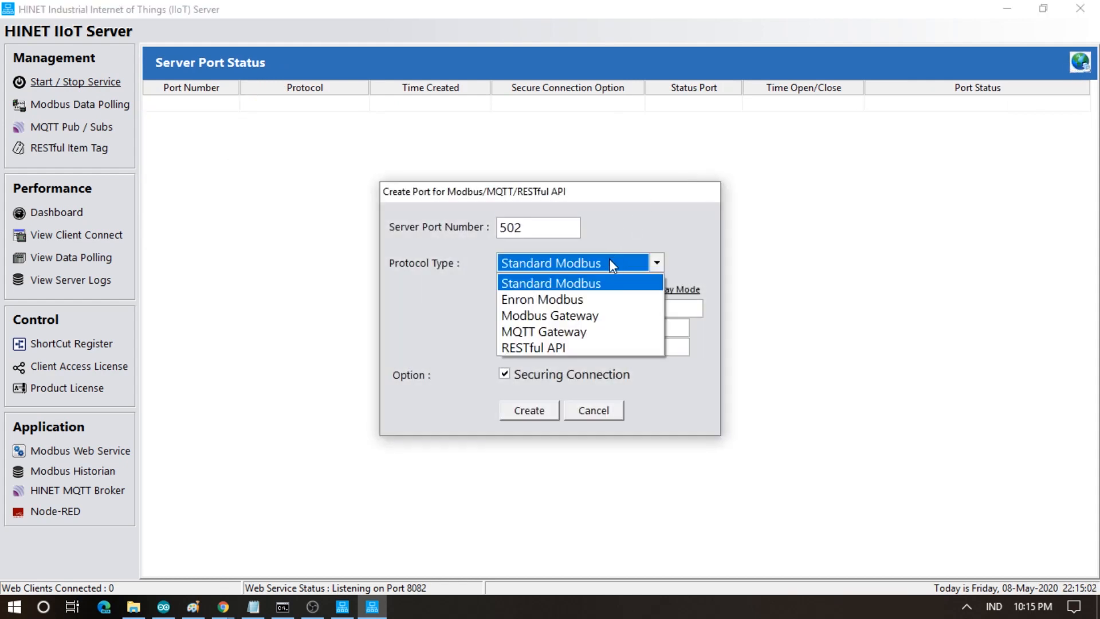
click(570, 332)
double_click(526, 228)
text(1)
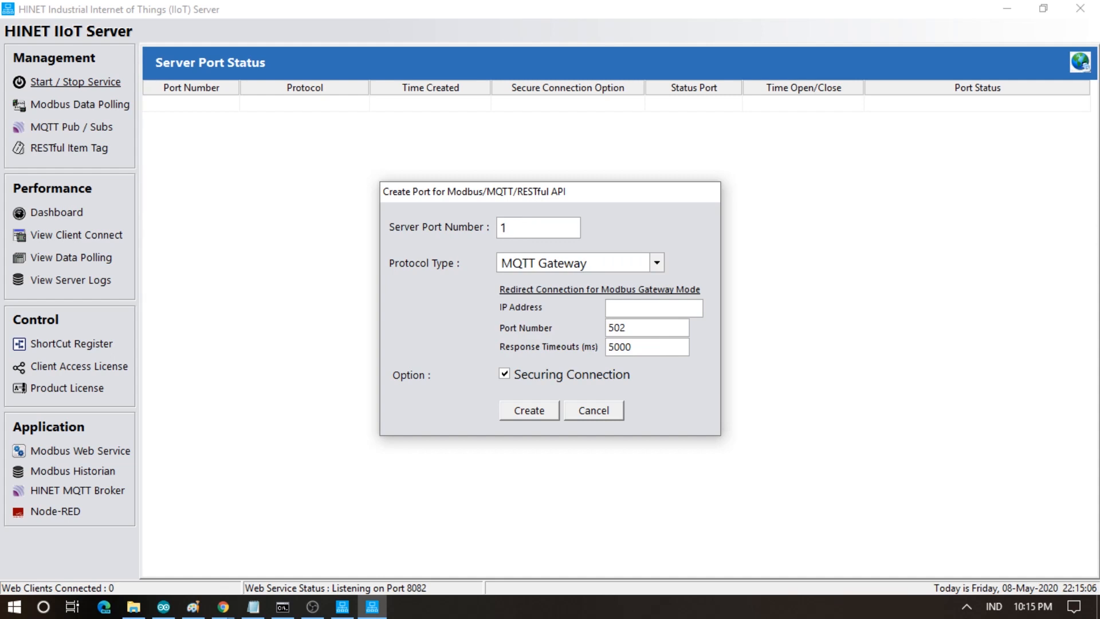
text(883)
click(519, 373)
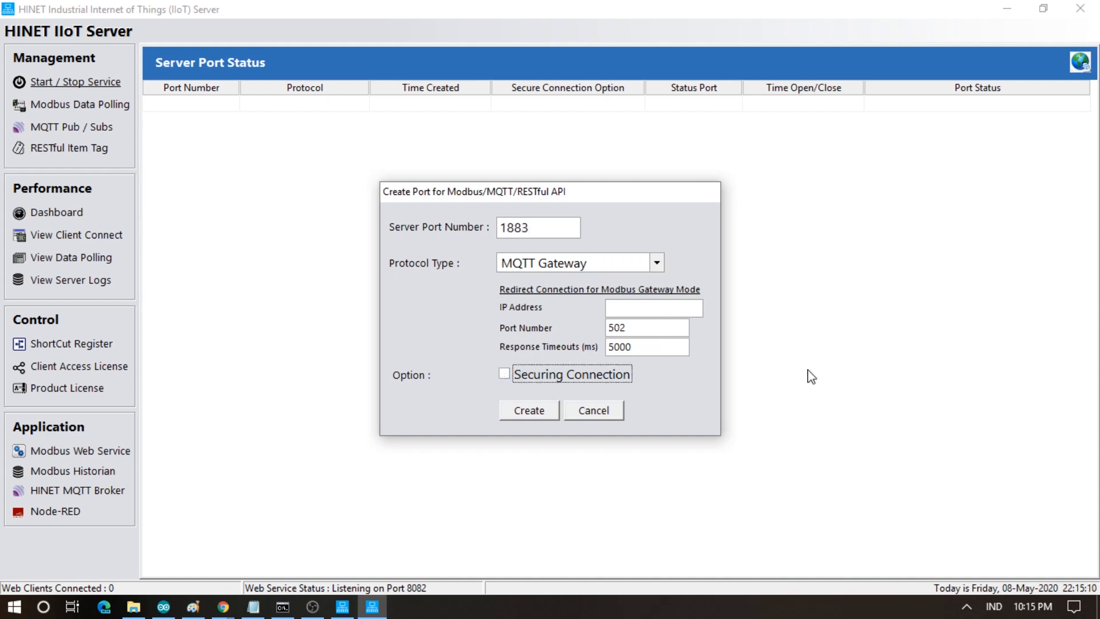
click(527, 410)
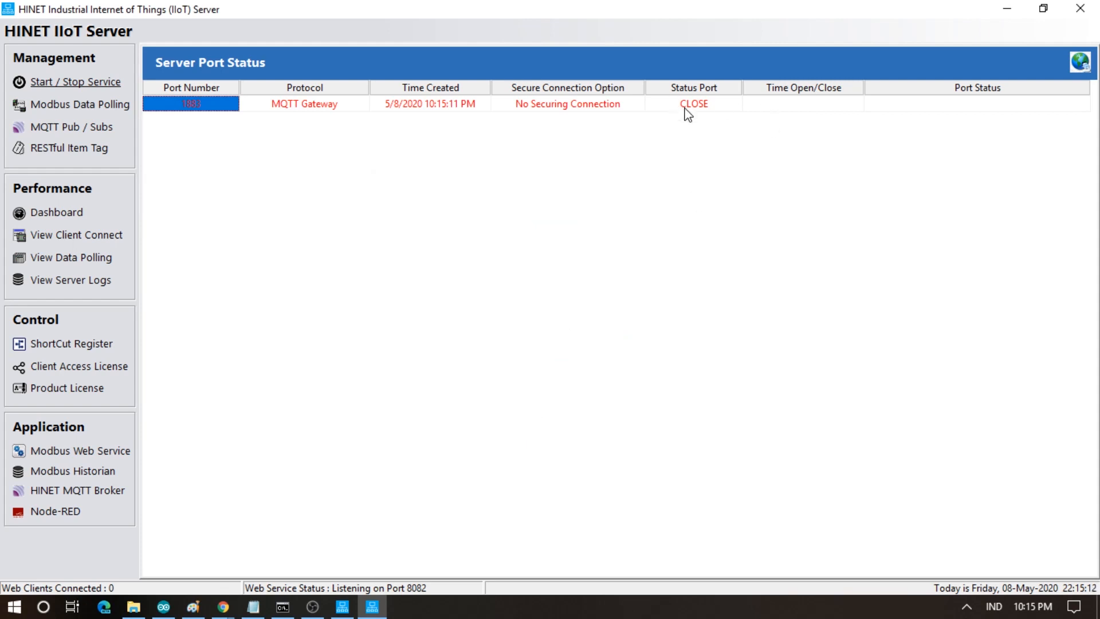
- Start listening on port 1883 and check the NodeRedClient license and MQTT Gateway port entries
double_click(685, 109)
click(515, 337)
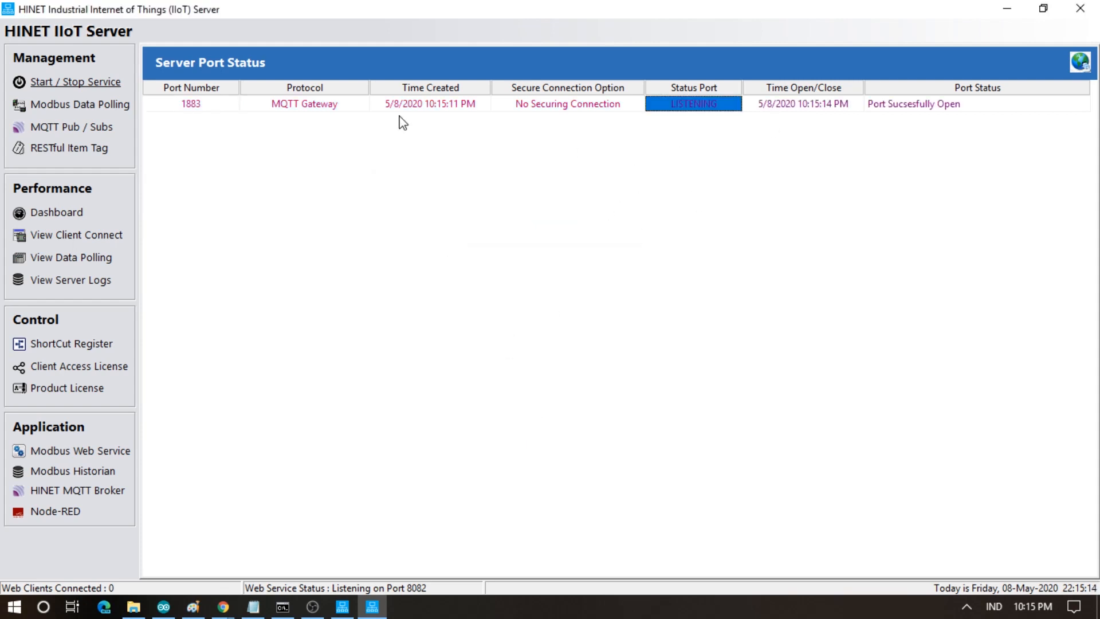
click(201, 107)
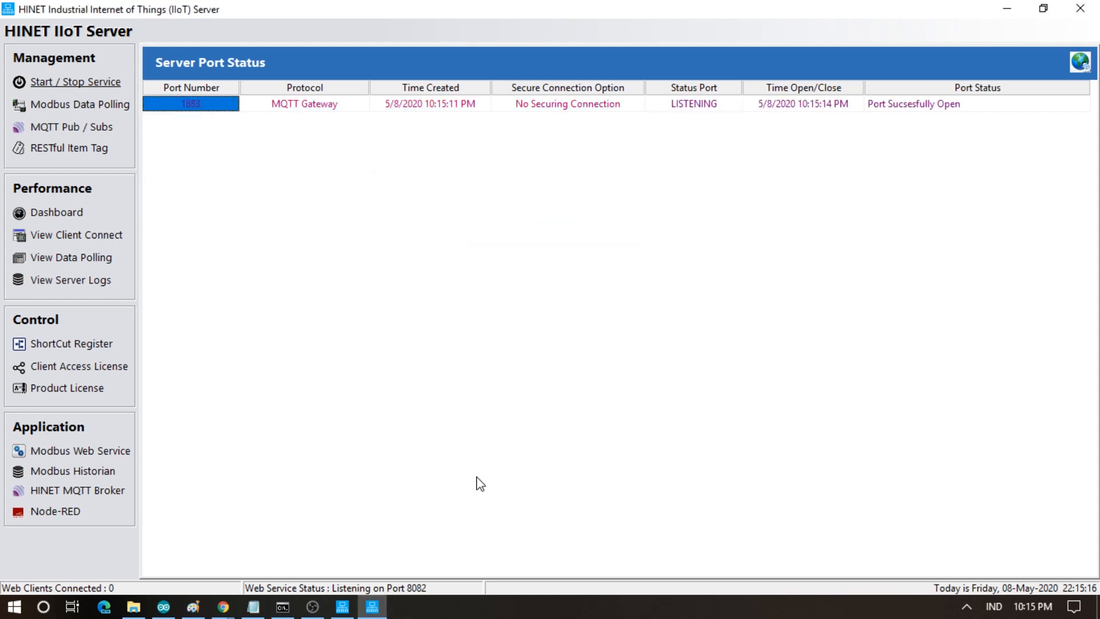
click(74, 371)
click(325, 112)
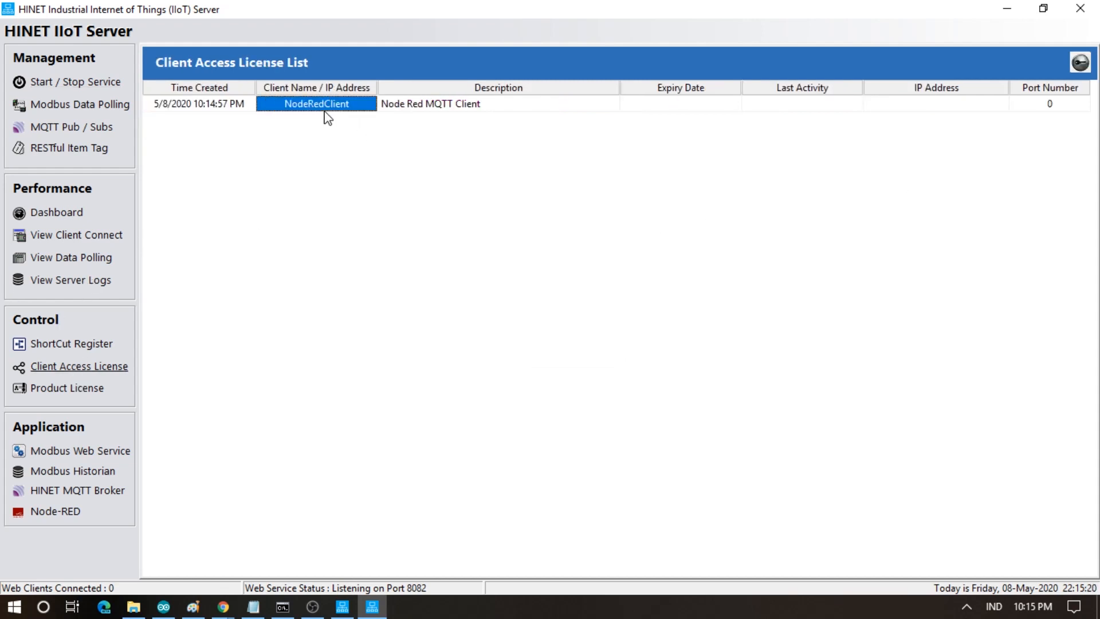
click(94, 82)
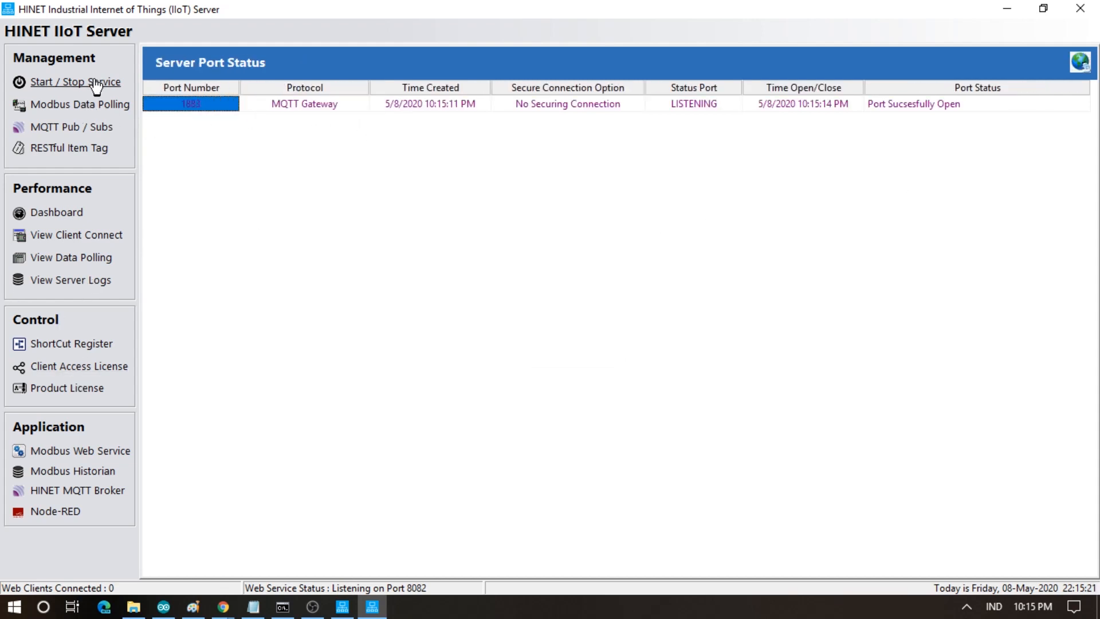
click(296, 114)
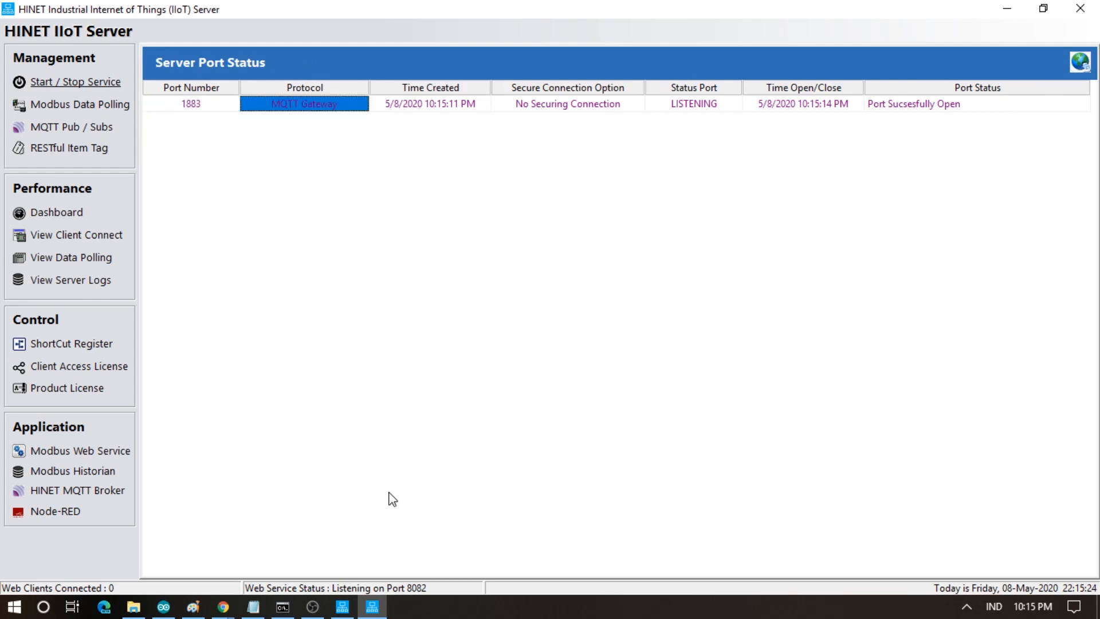
click(285, 609)
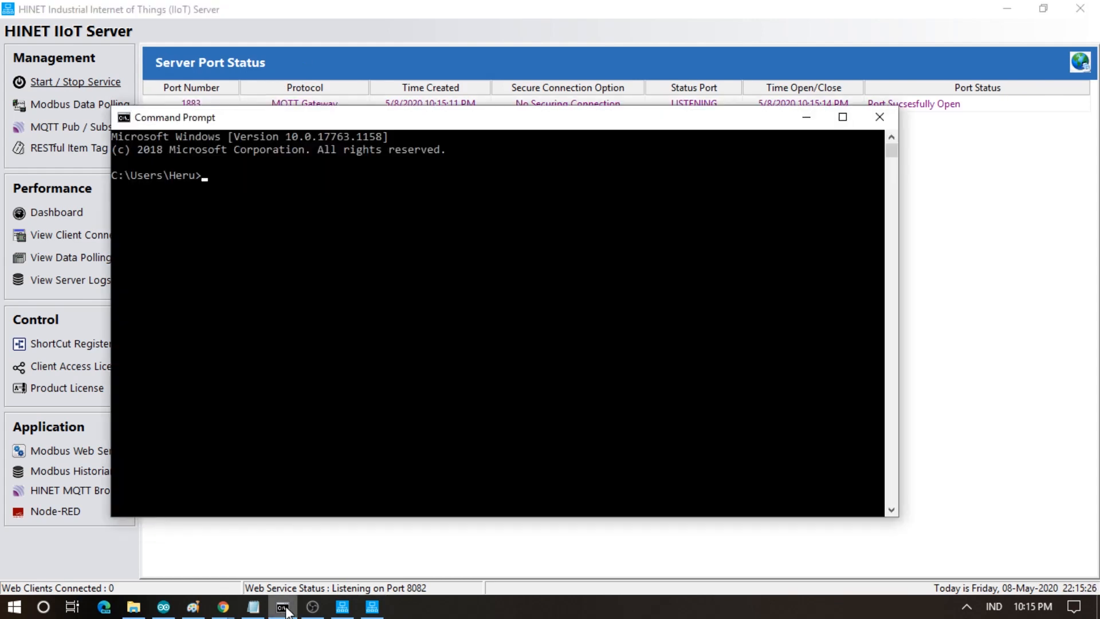
text(node-red)
key(Return)
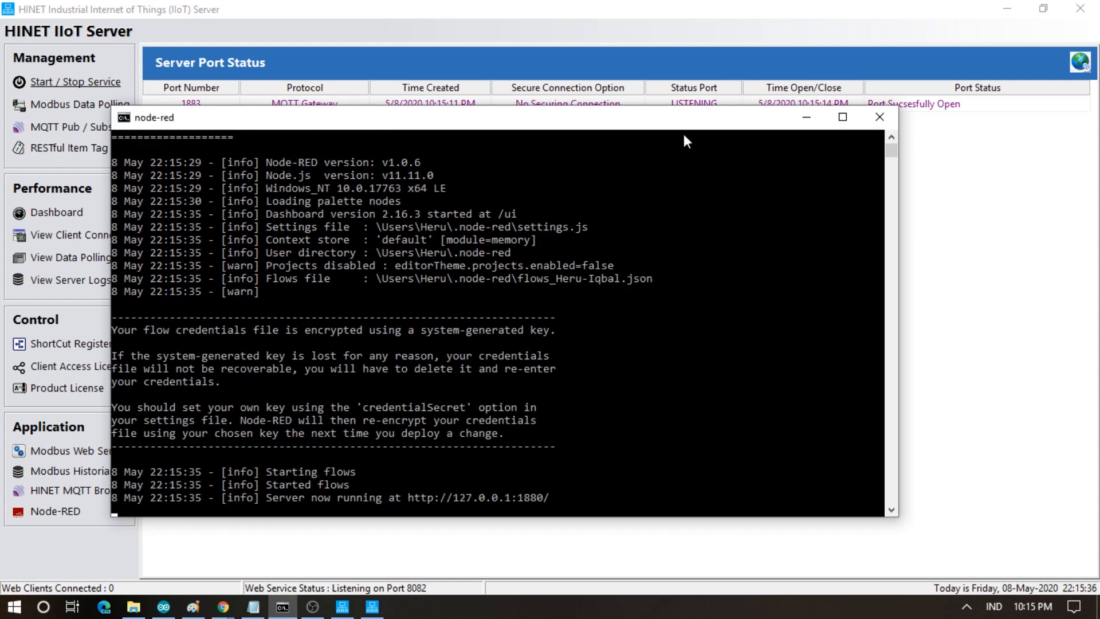
click(806, 116)
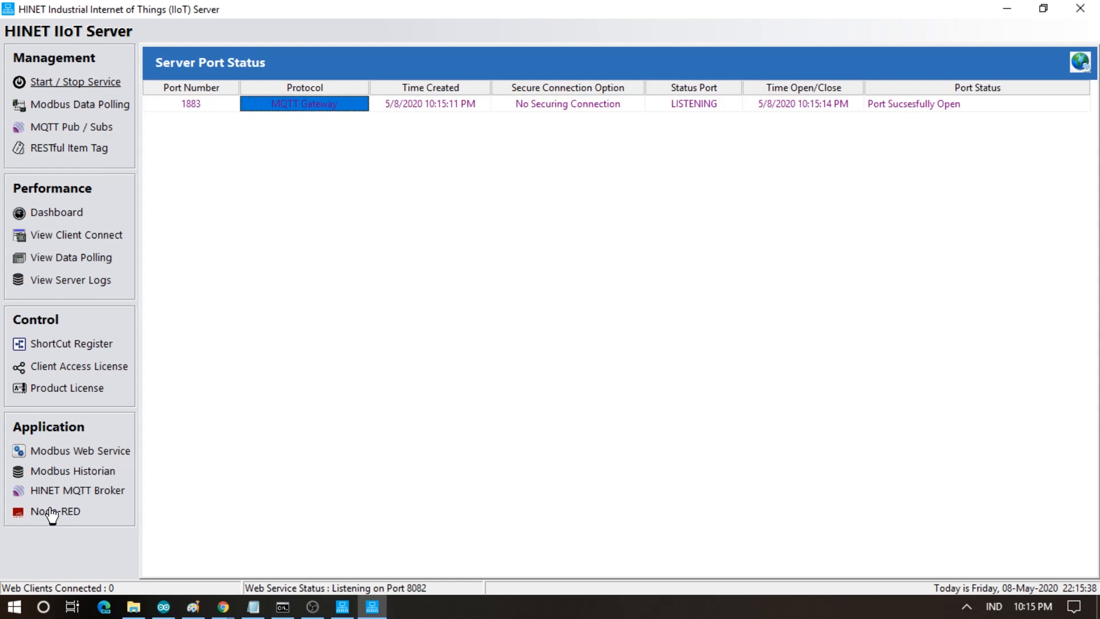
click(52, 512)
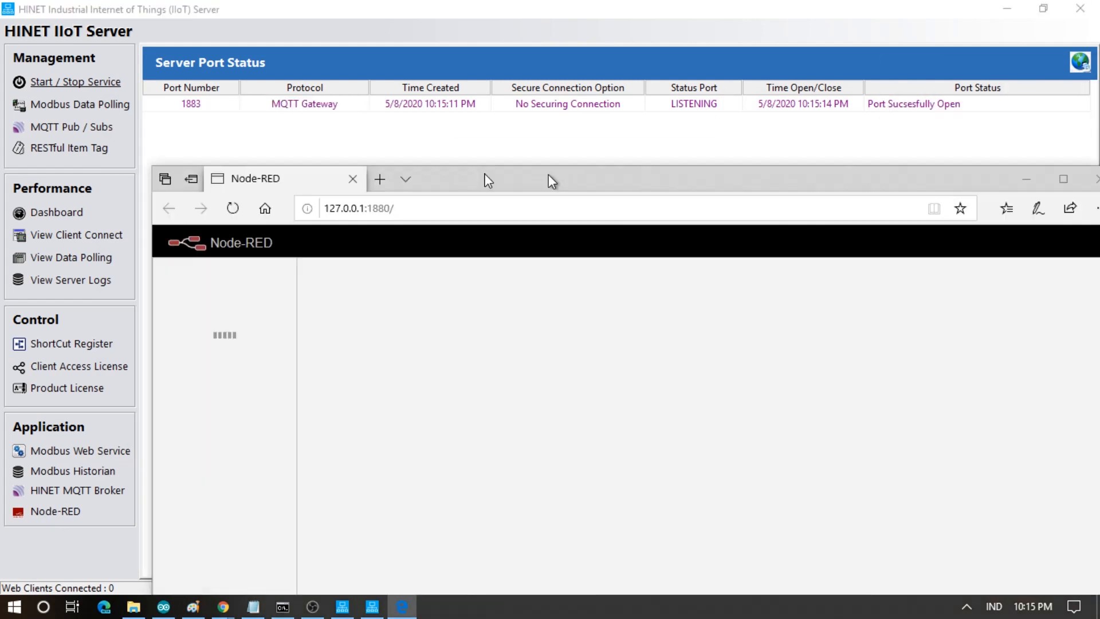
- Maximize the Node-RED window and place a timestamp inject node and an http request node on Flow 1
drag(550, 180, 470, 157)
double_click(470, 157)
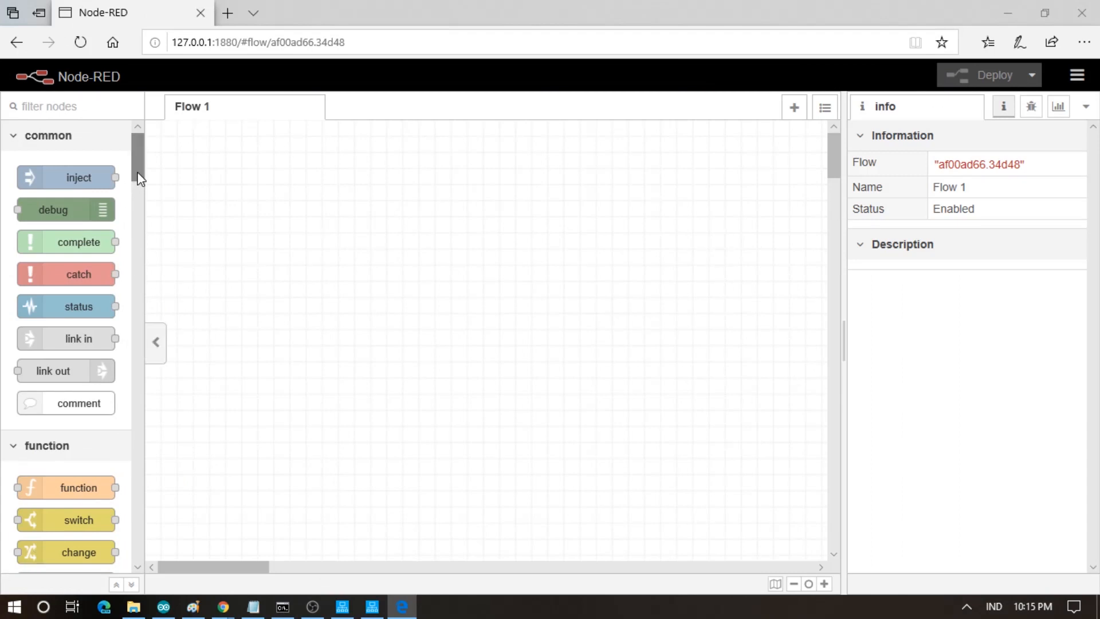
drag(51, 178, 229, 301)
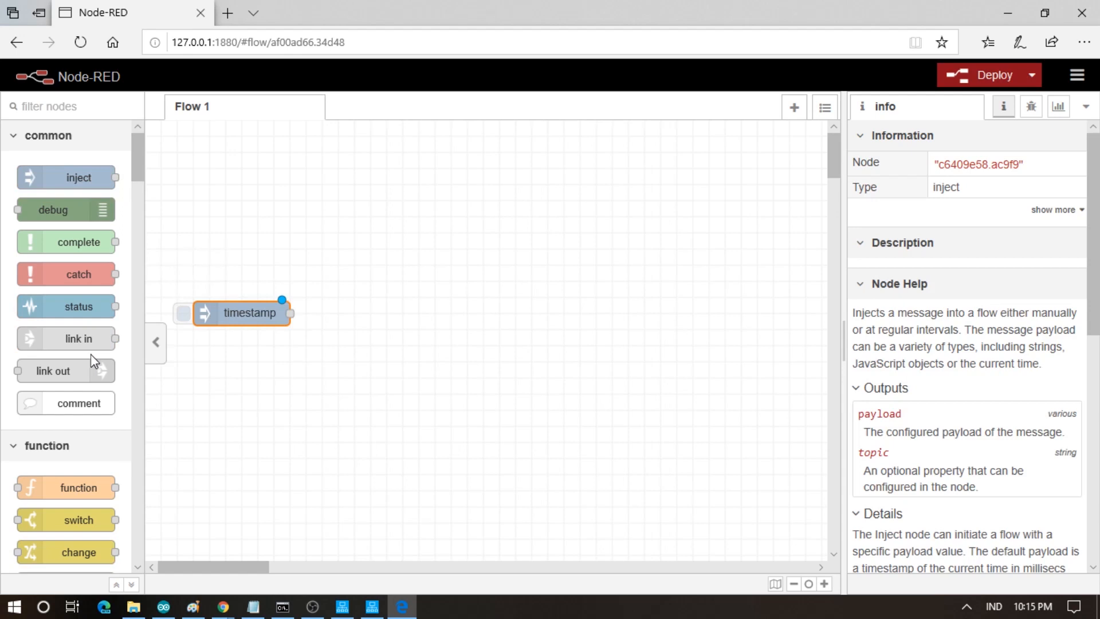
scroll(89, 361, down, 5)
scroll(86, 378, down, 4)
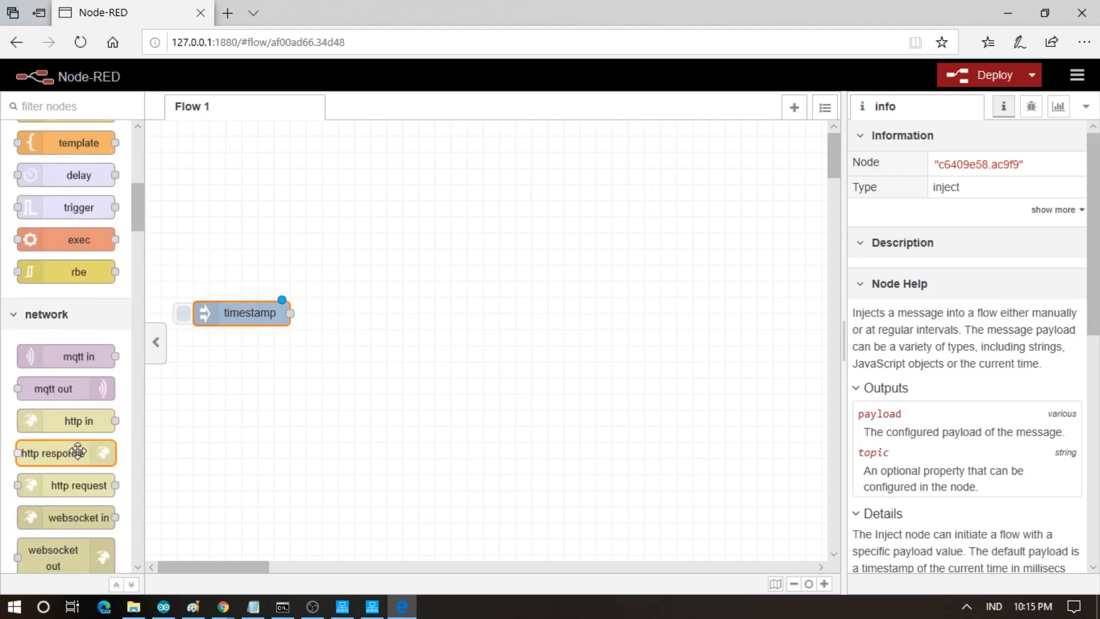
scroll(83, 450, down, 1)
drag(54, 422, 364, 256)
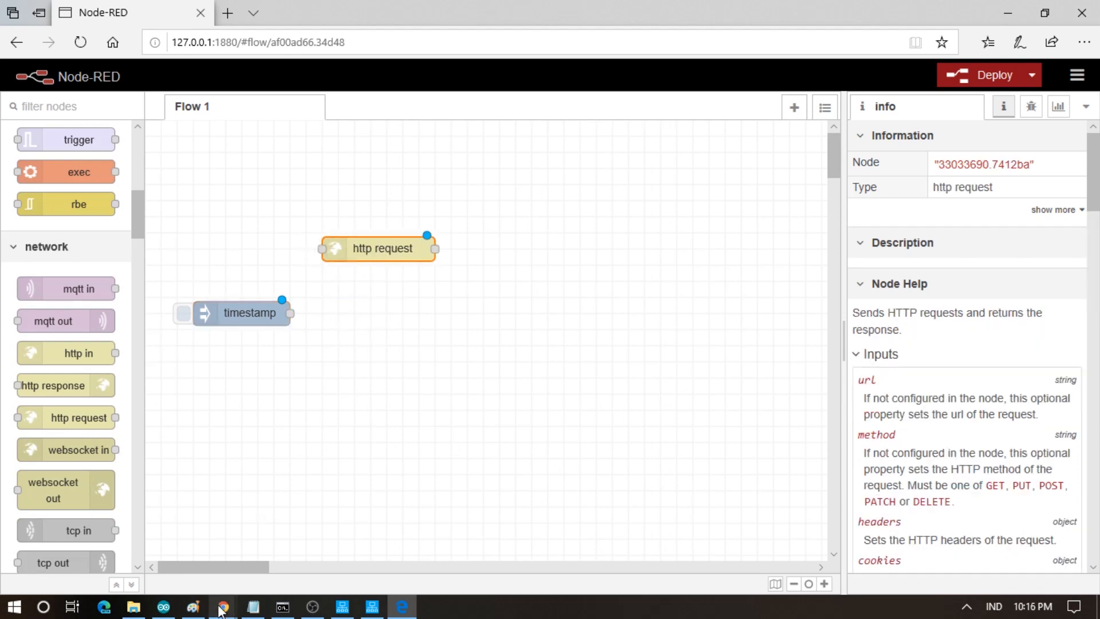
mouse_move(223, 607)
click(293, 551)
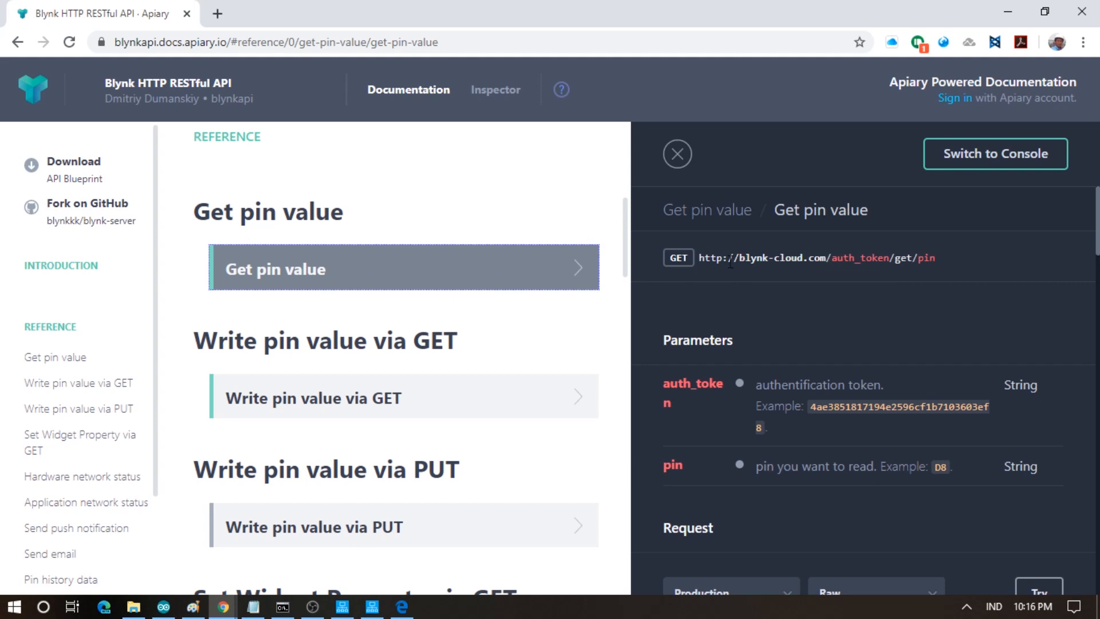
drag(701, 258, 828, 265)
key(ctrl+c)
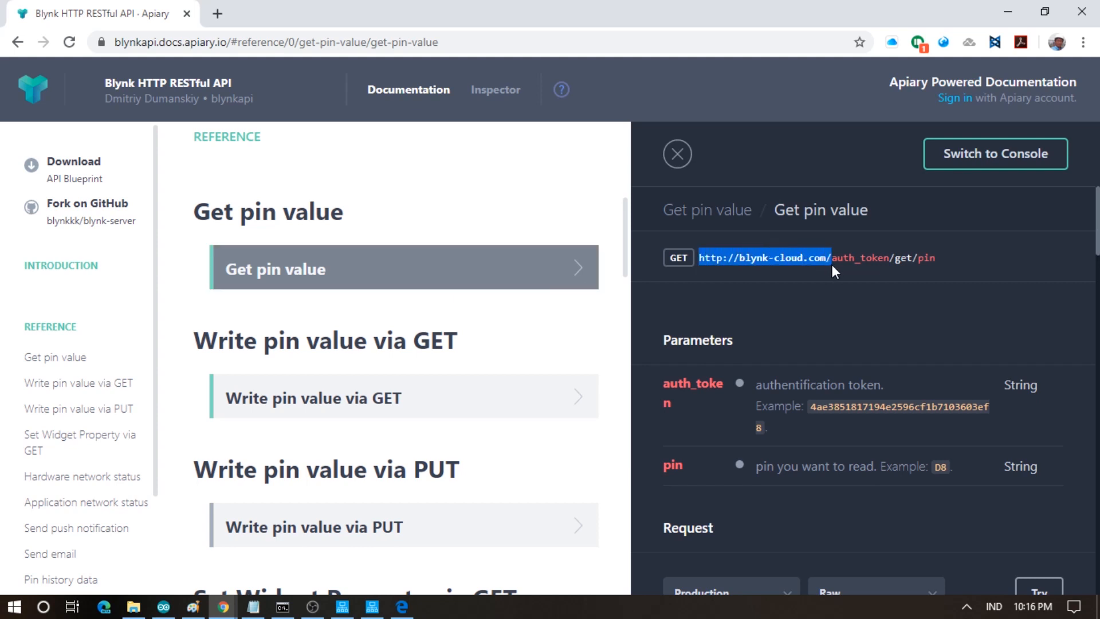
click(402, 606)
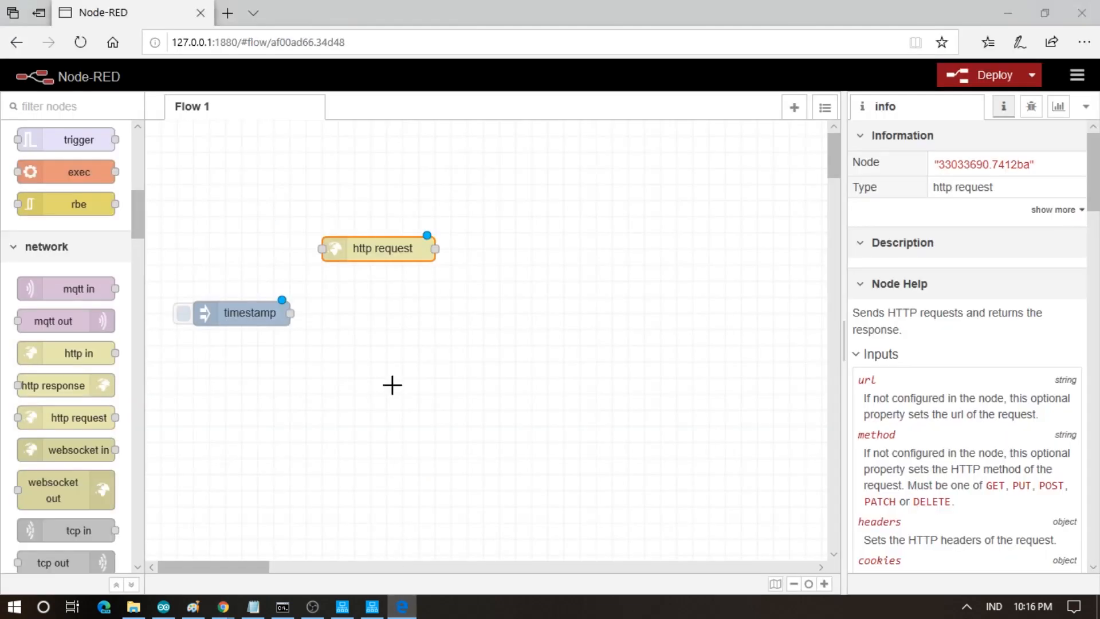
- Paste the Blynk cloud address and the sketch's auth token into the http request node's URL
double_click(371, 249)
click(614, 266)
key(ctrl+v)
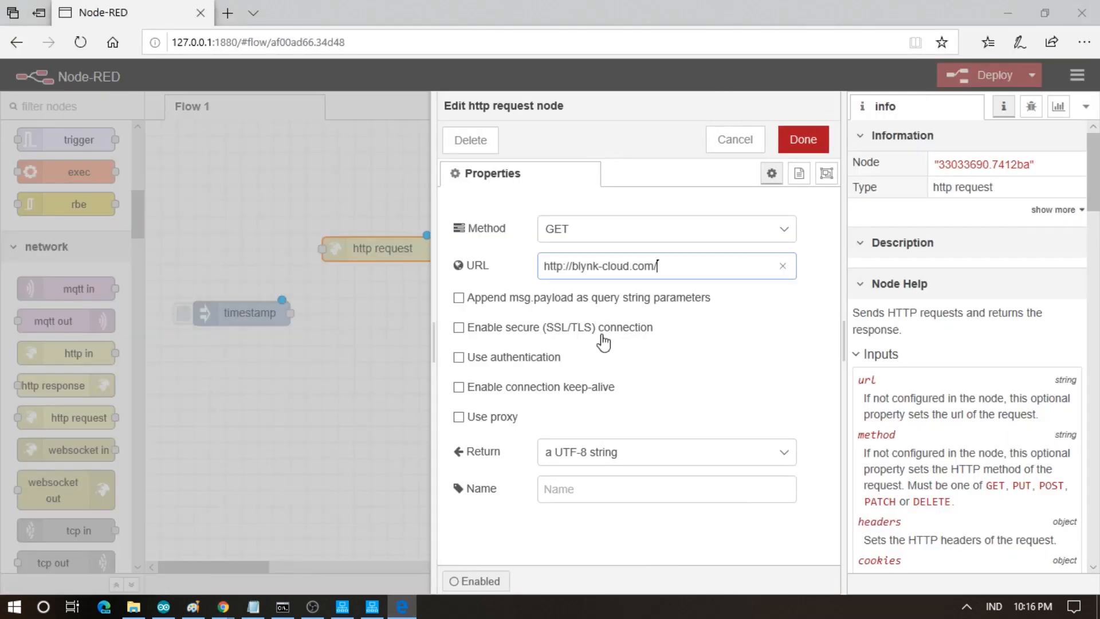
click(164, 606)
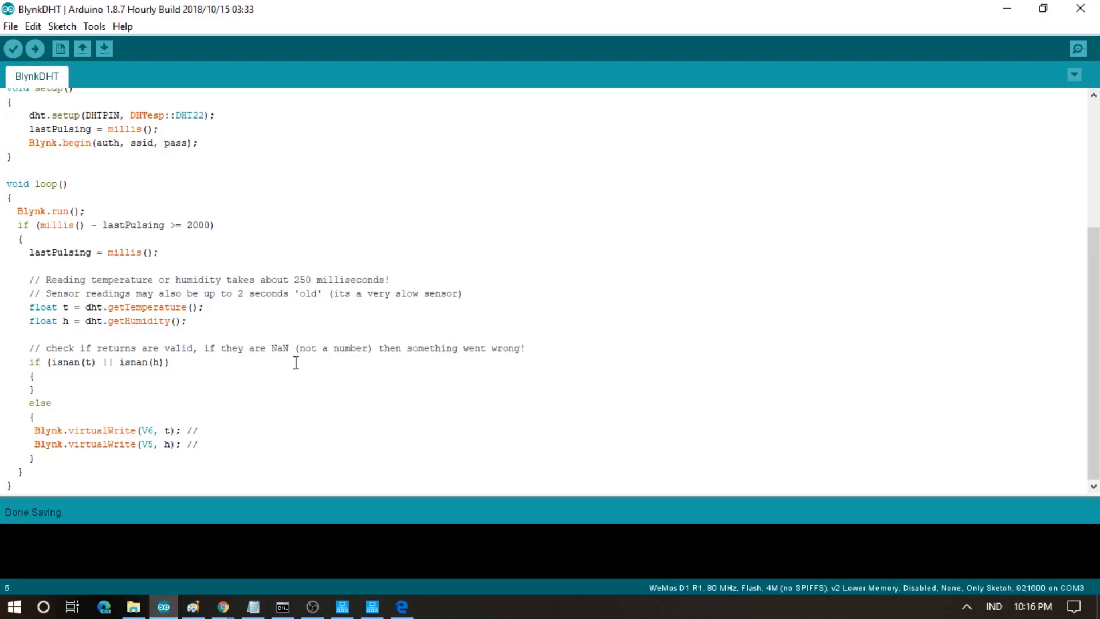
scroll(297, 363, up, 5)
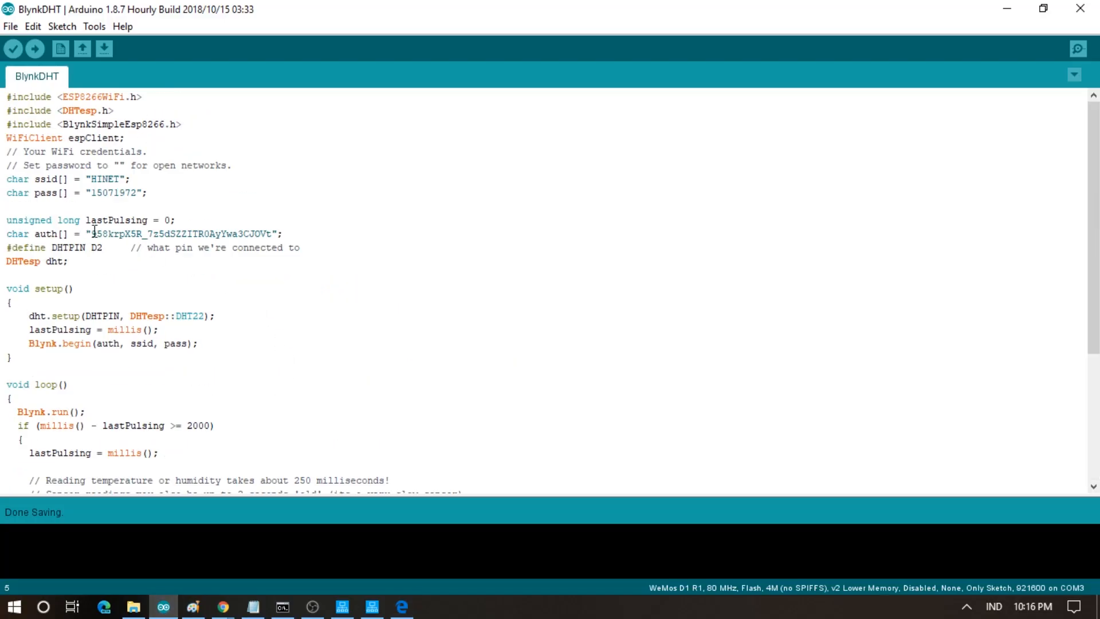
shift+click(274, 234)
key(ctrl+c)
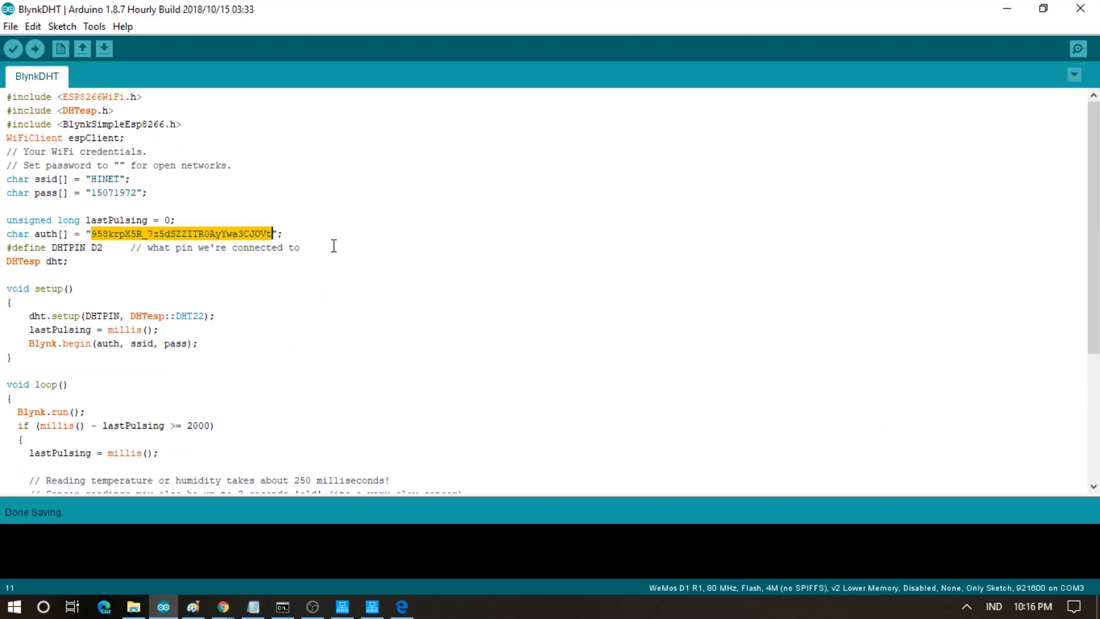
click(402, 607)
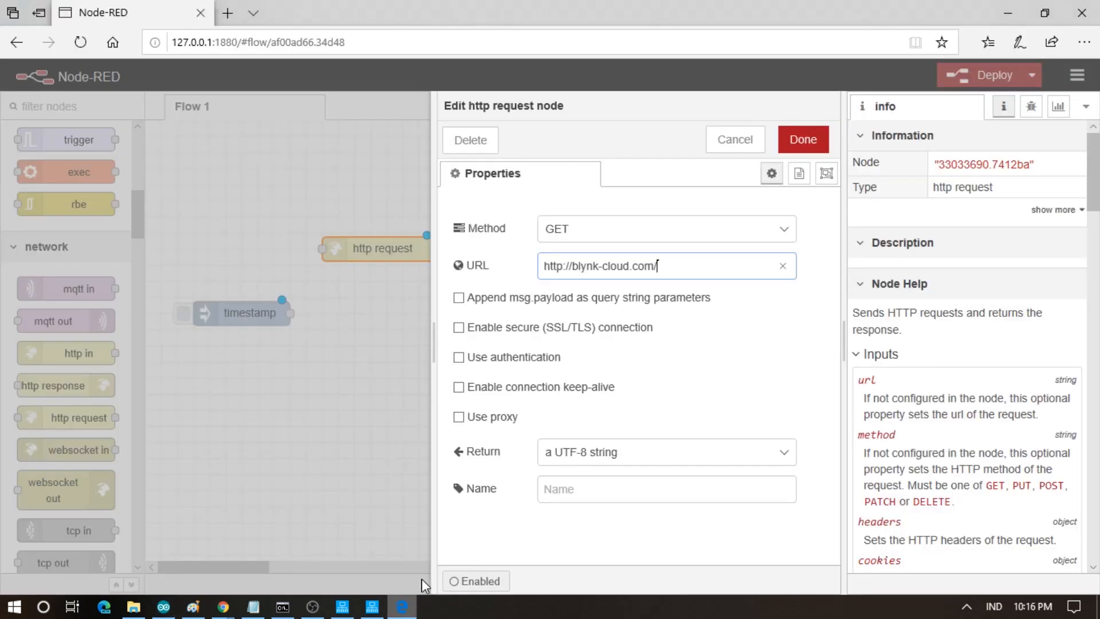
key(ctrl+v)
- Append /get/ to the URL, checking it against the Blynk API documentation and Arduino sketch
text(/)
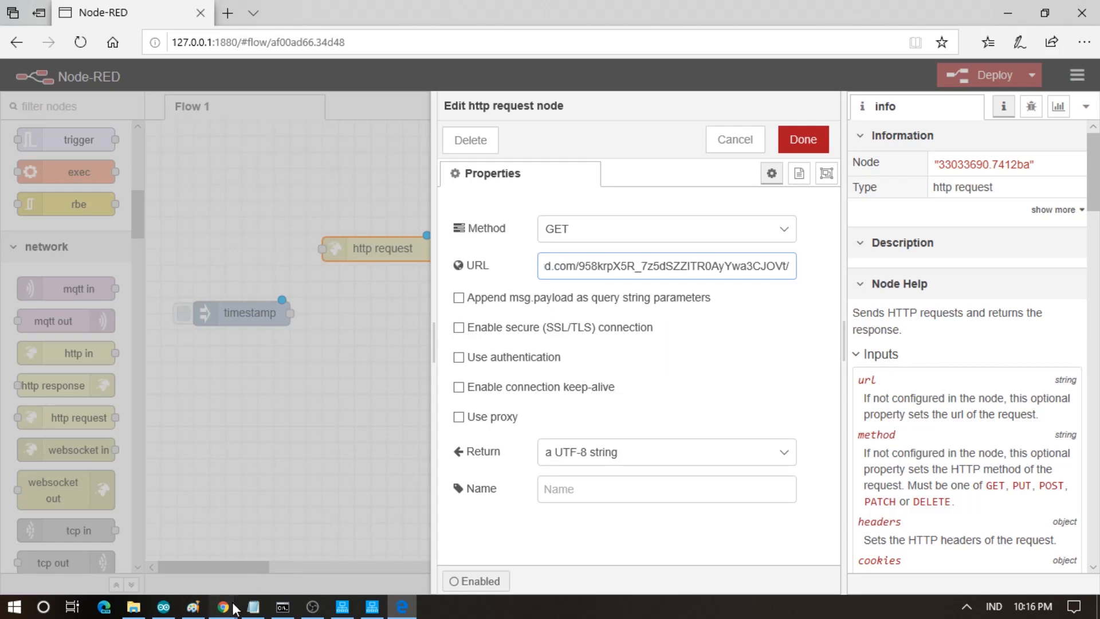
mouse_move(223, 606)
click(356, 550)
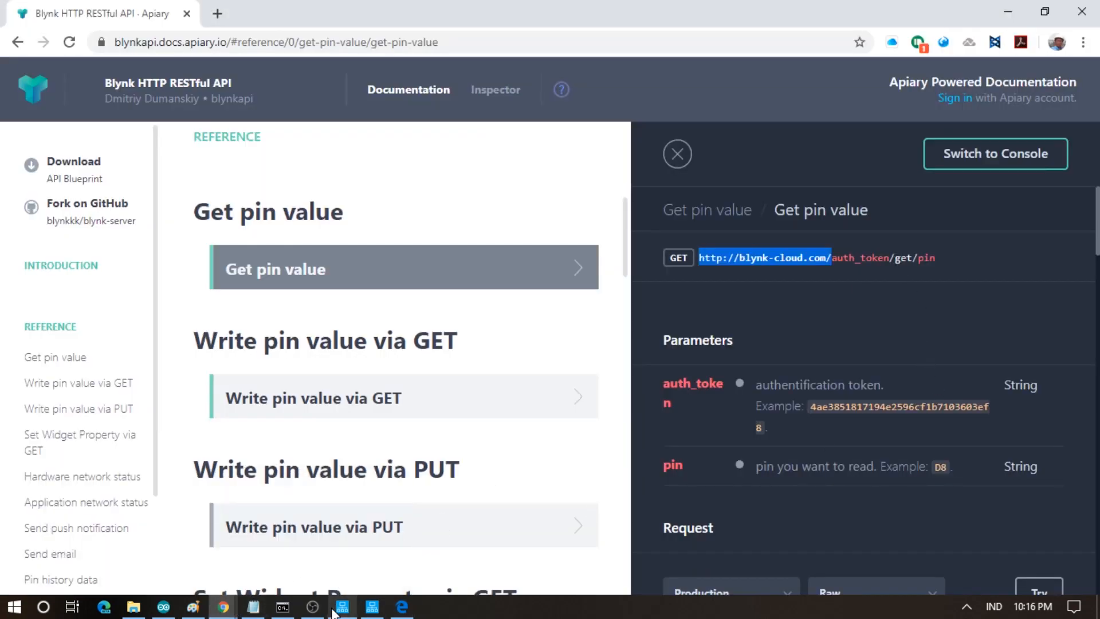
click(403, 609)
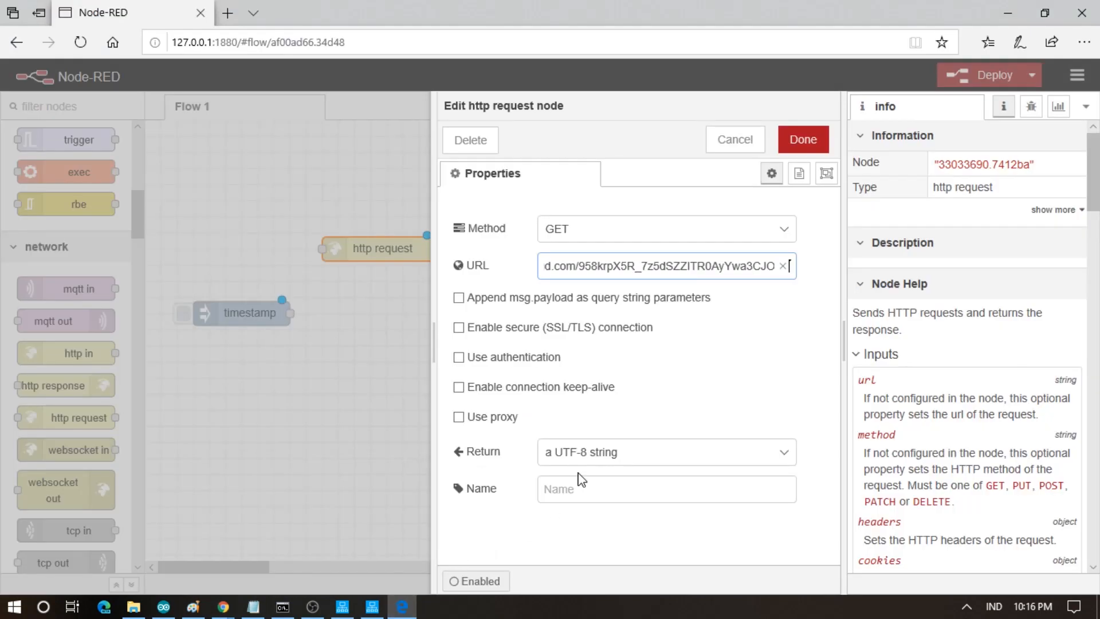
text(Vt/)
key(BackSpace)
text(get/)
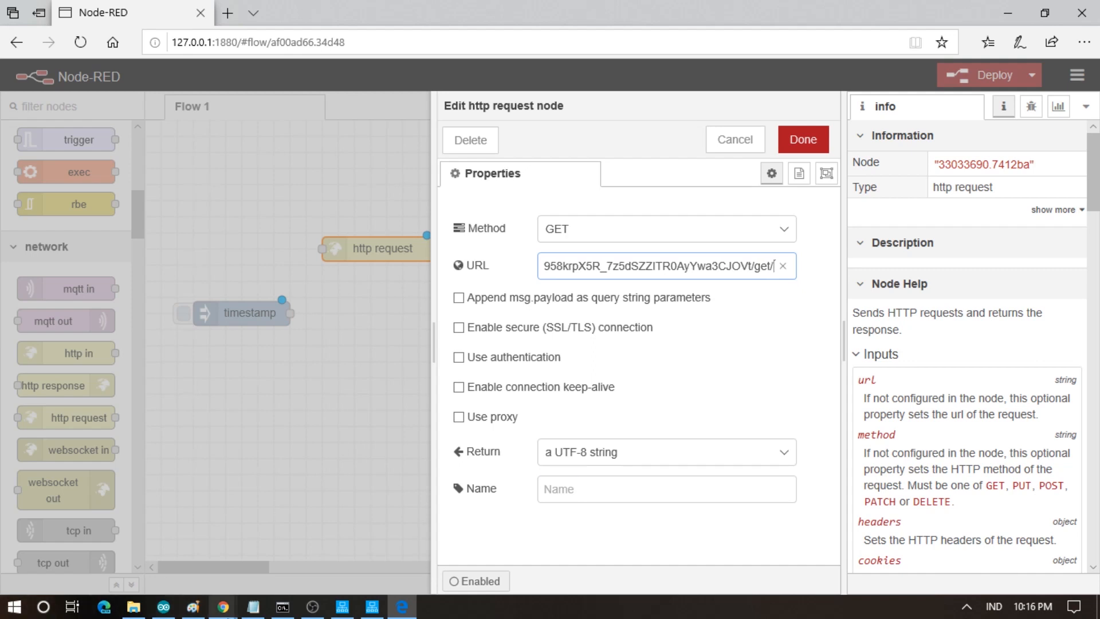
mouse_move(232, 611)
click(328, 569)
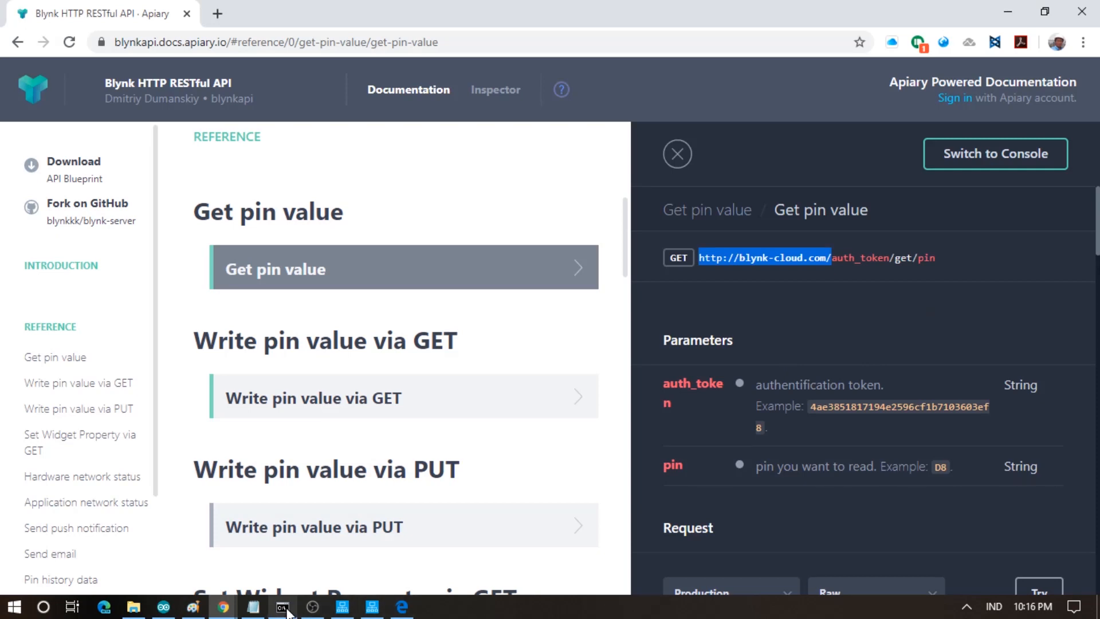
click(258, 608)
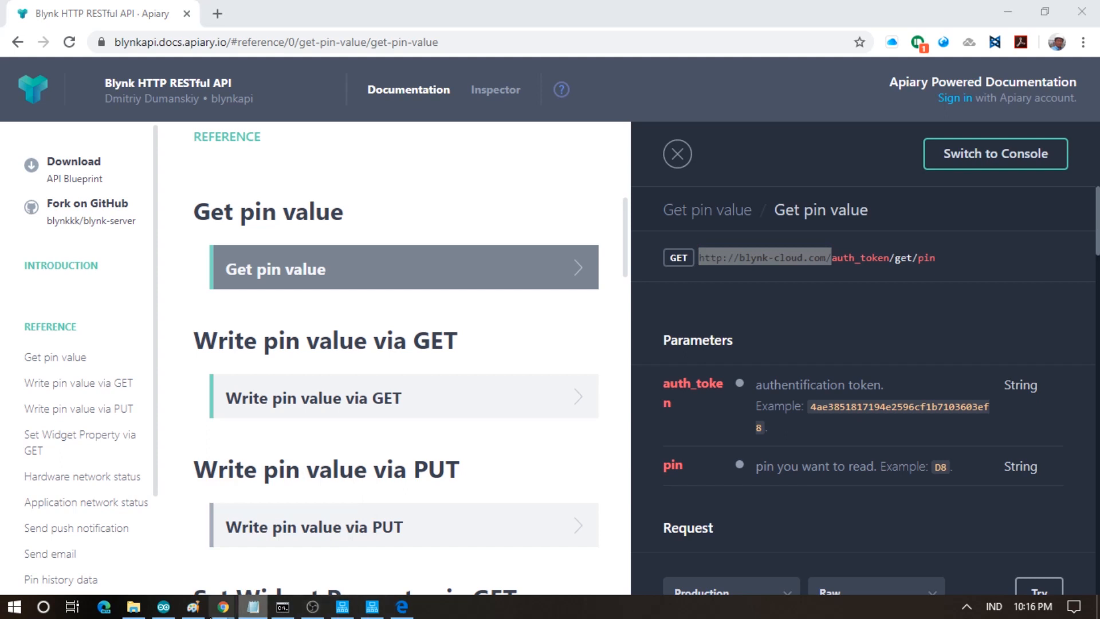
click(174, 610)
scroll(278, 383, down, 6)
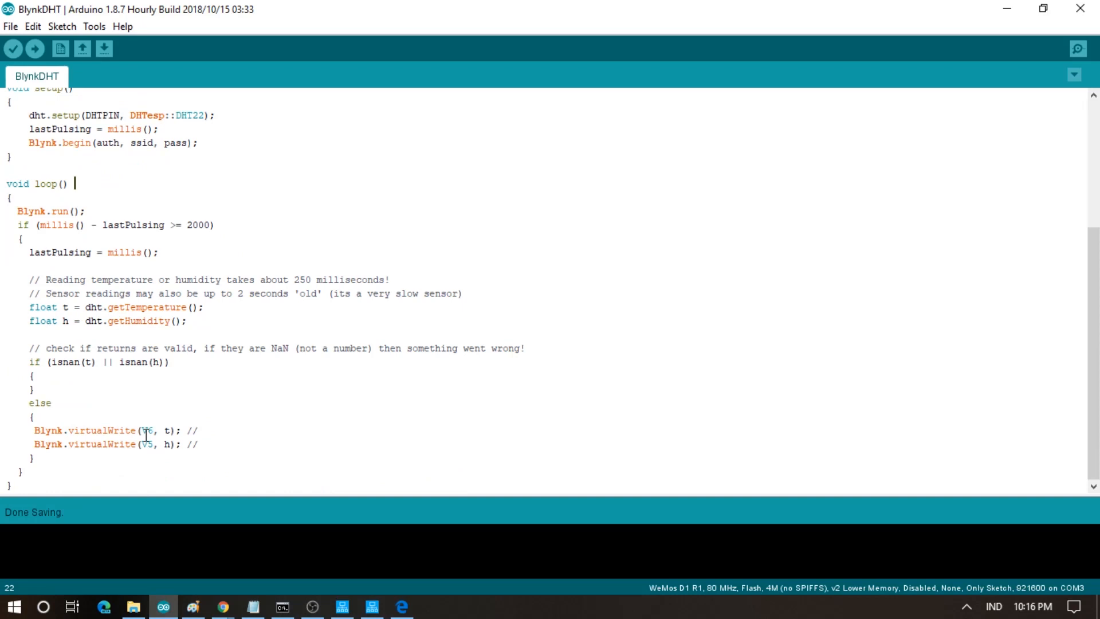
click(401, 608)
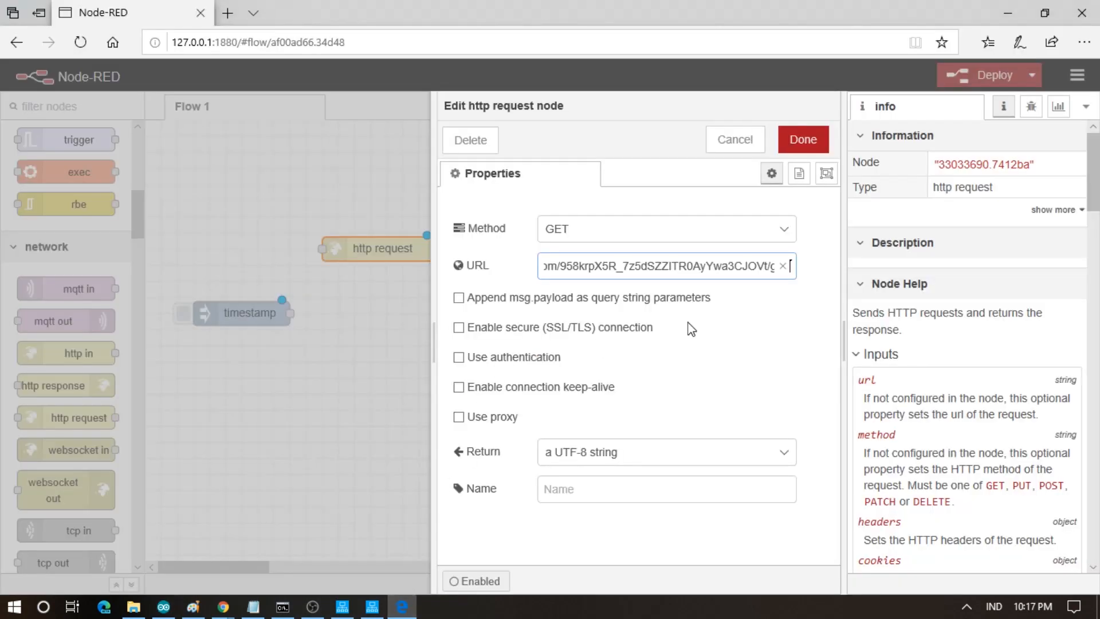
- Point the request URL at pin V5, return a parsed JSON object, and name it Temperature
text(et/v)
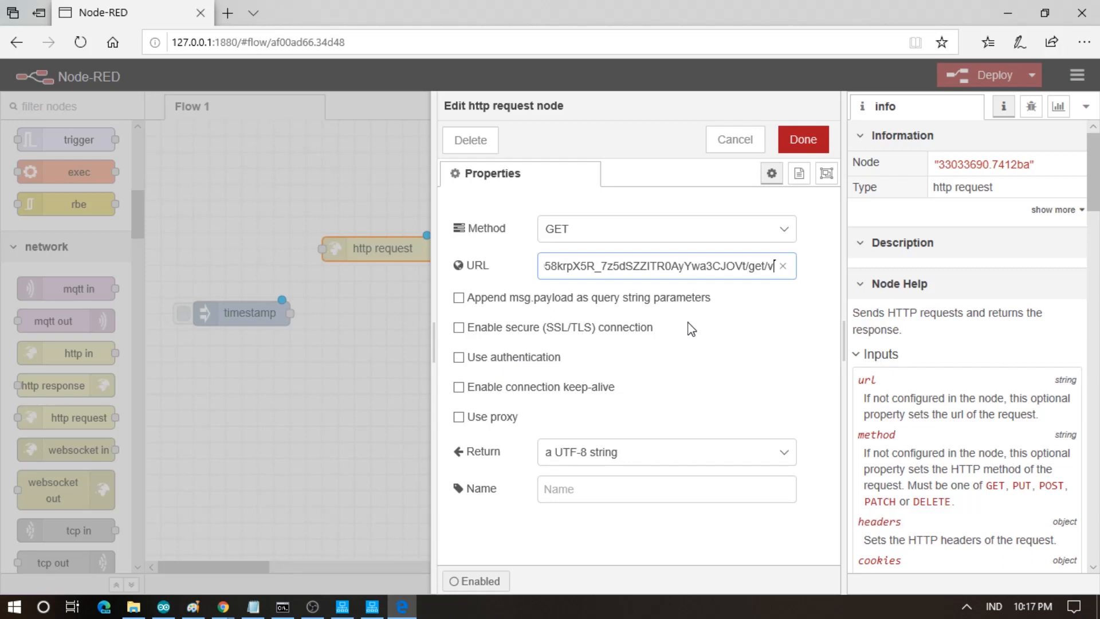
key(BackSpace)
text(V5)
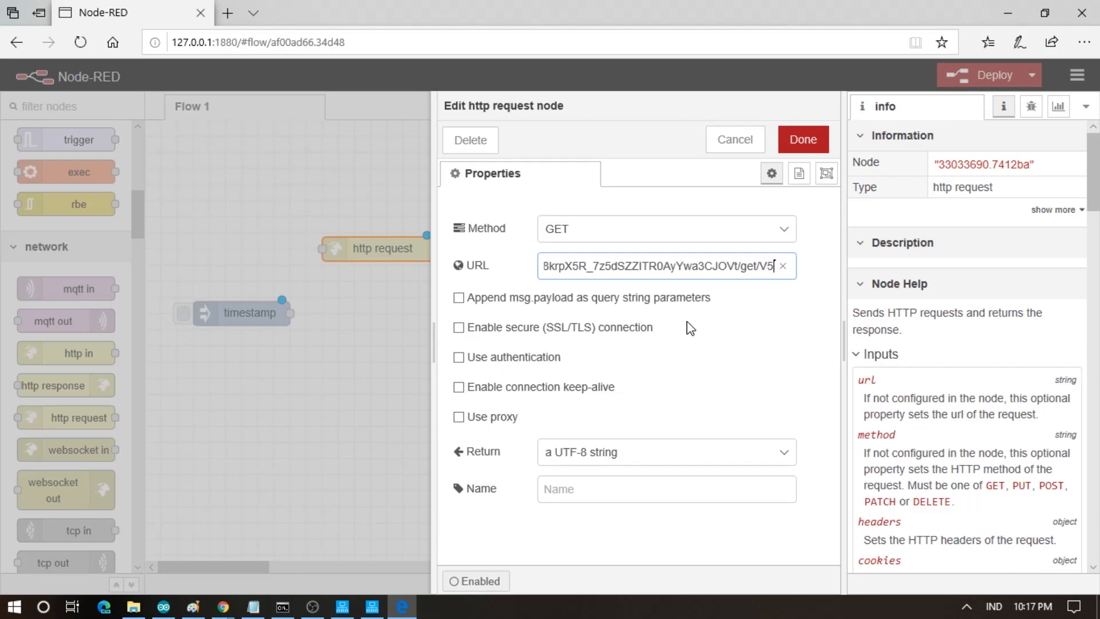
click(593, 454)
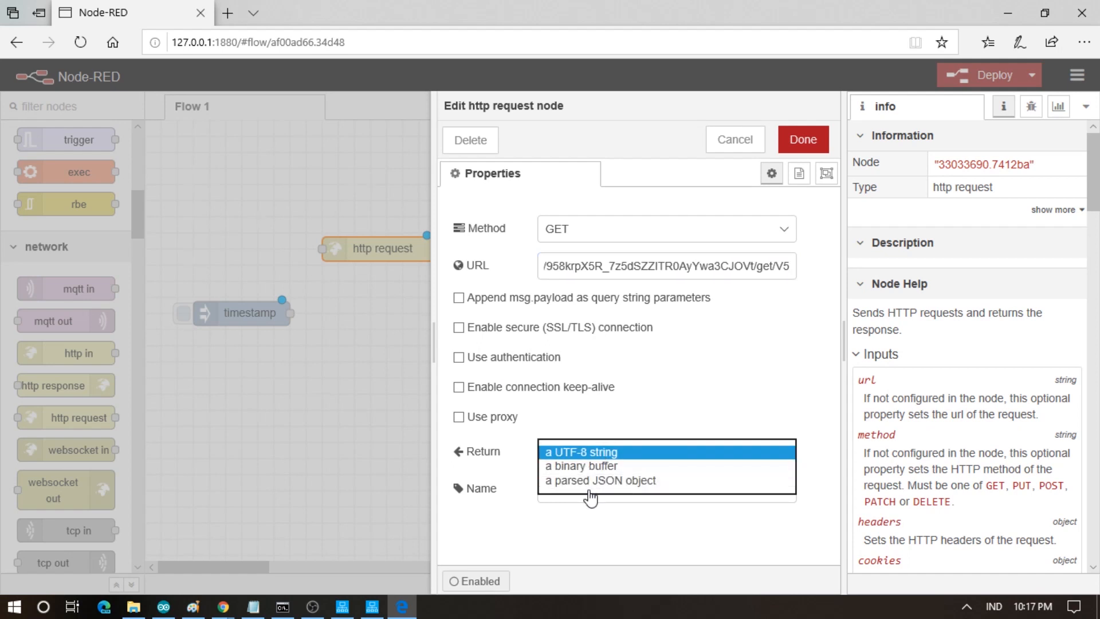
click(590, 482)
click(579, 492)
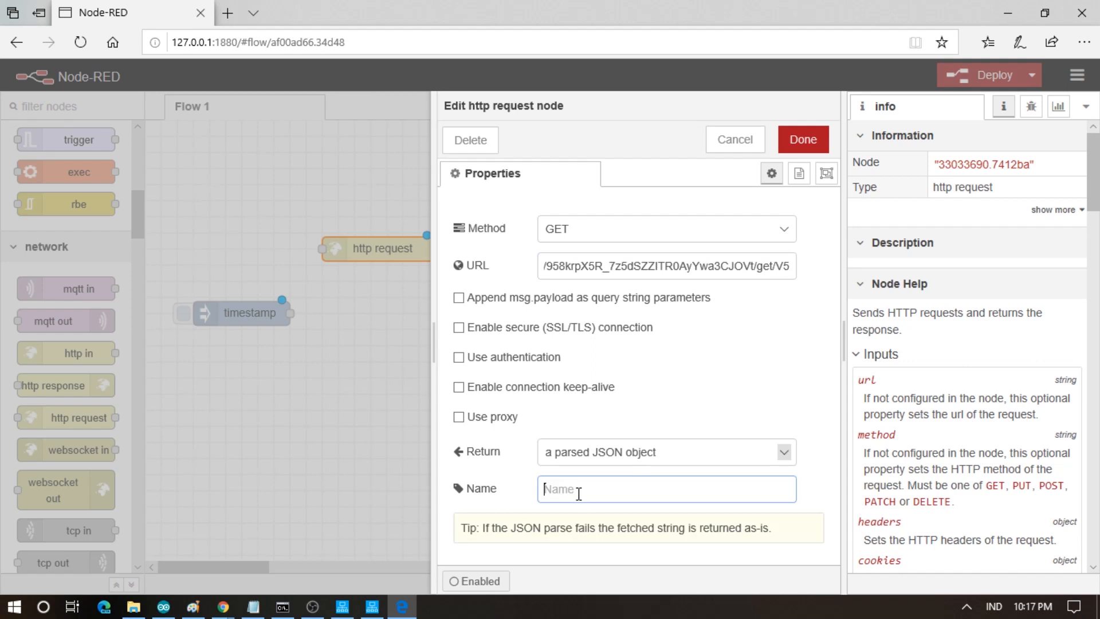
text(Temperature)
click(804, 140)
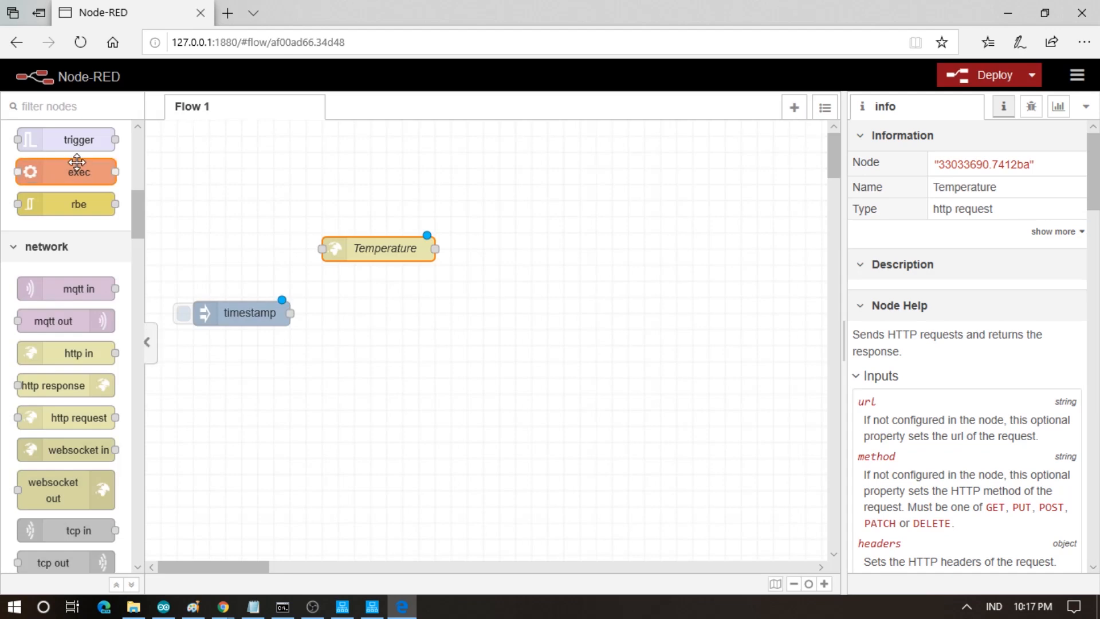
- Add a debug node and wire timestamp into the Temperature request
click(1034, 108)
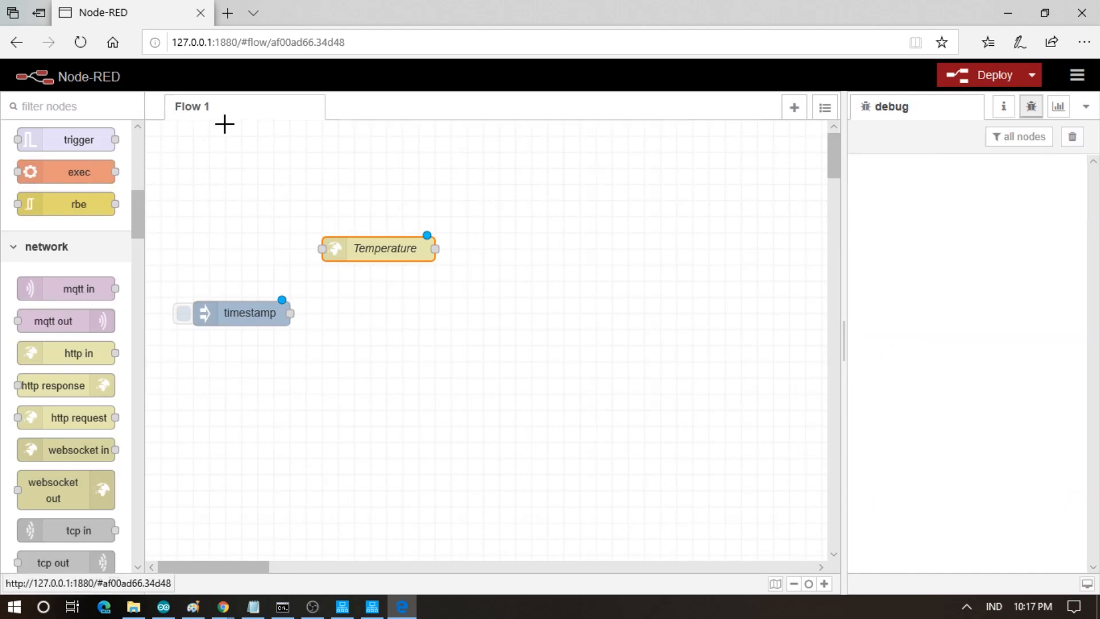
scroll(138, 158, up, 6)
scroll(138, 158, up, 3)
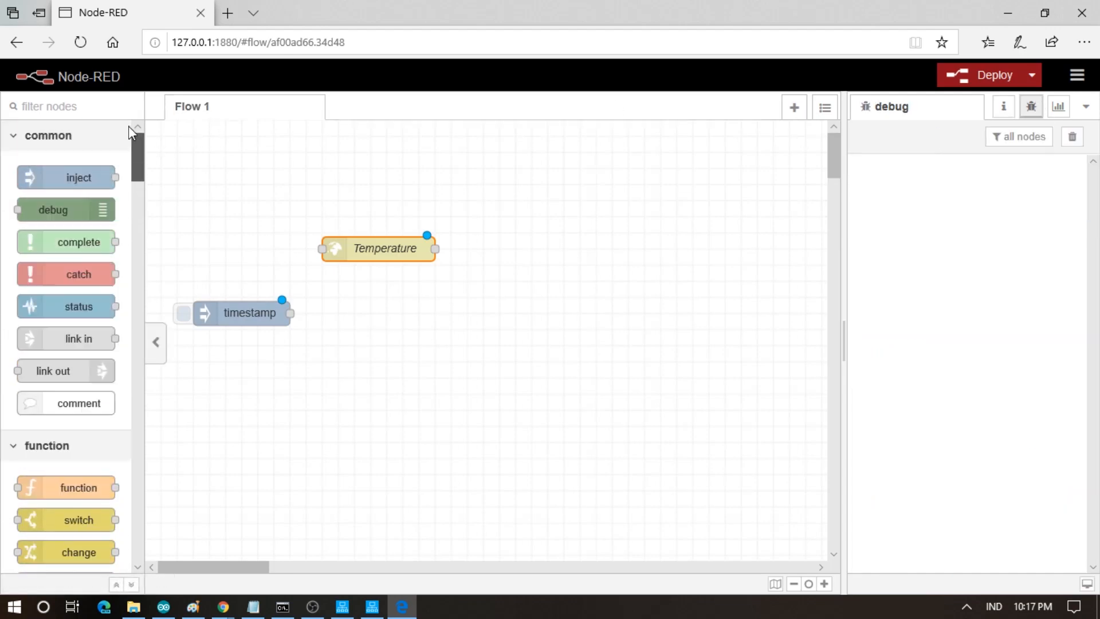
drag(67, 208, 550, 197)
drag(288, 312, 323, 249)
- Wire Temperature into msg.payload, delete the unused Room Temperature dashboard tab, and redeploy
drag(436, 249, 491, 200)
click(969, 77)
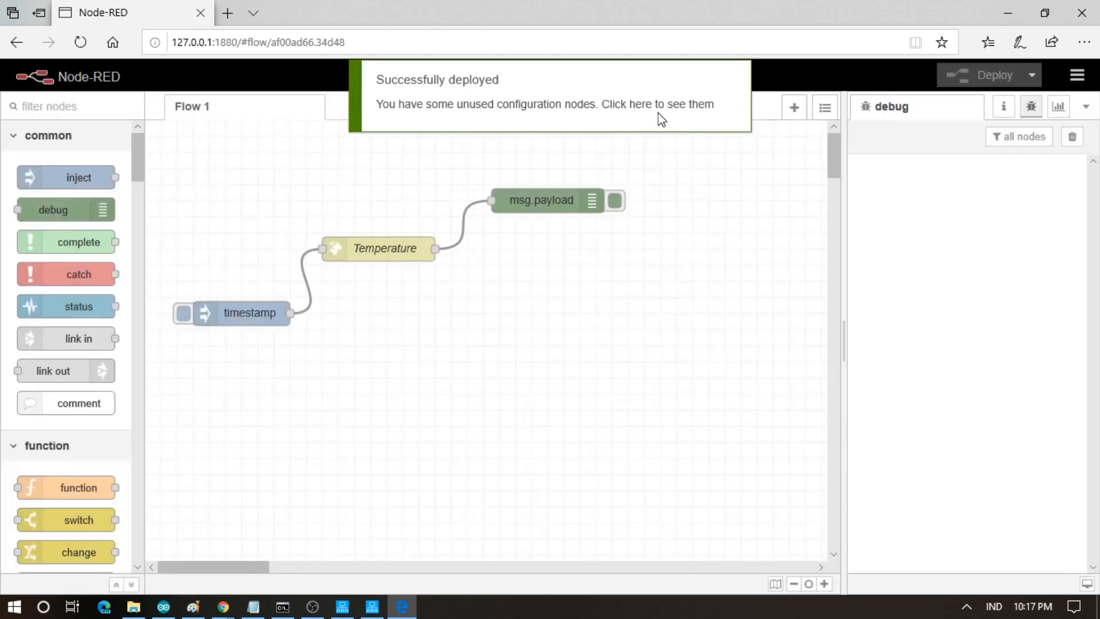
click(659, 113)
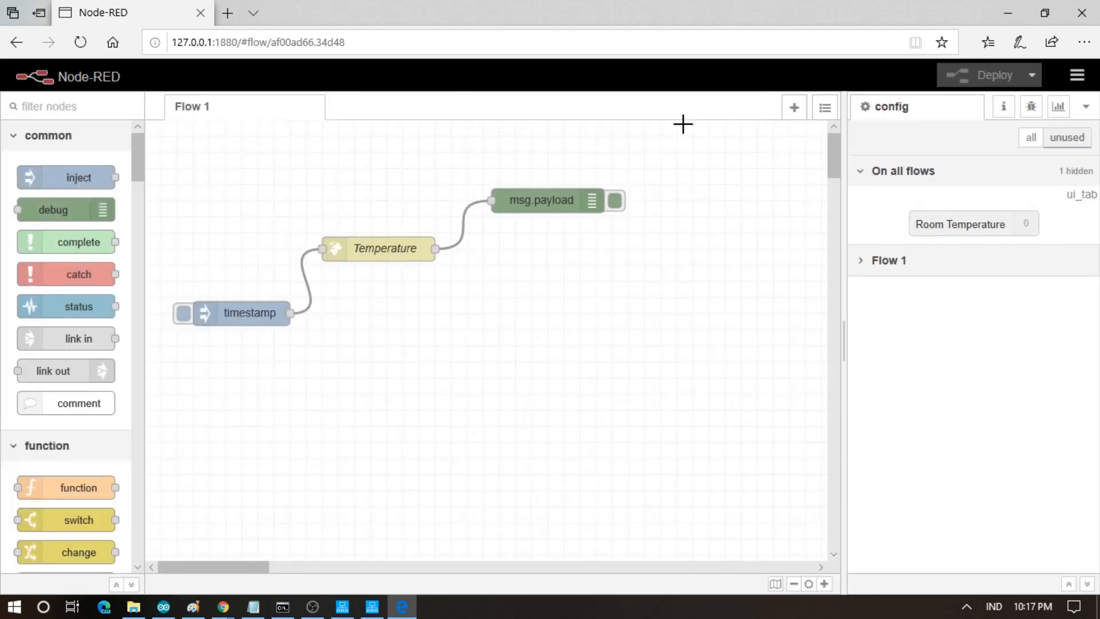
double_click(951, 226)
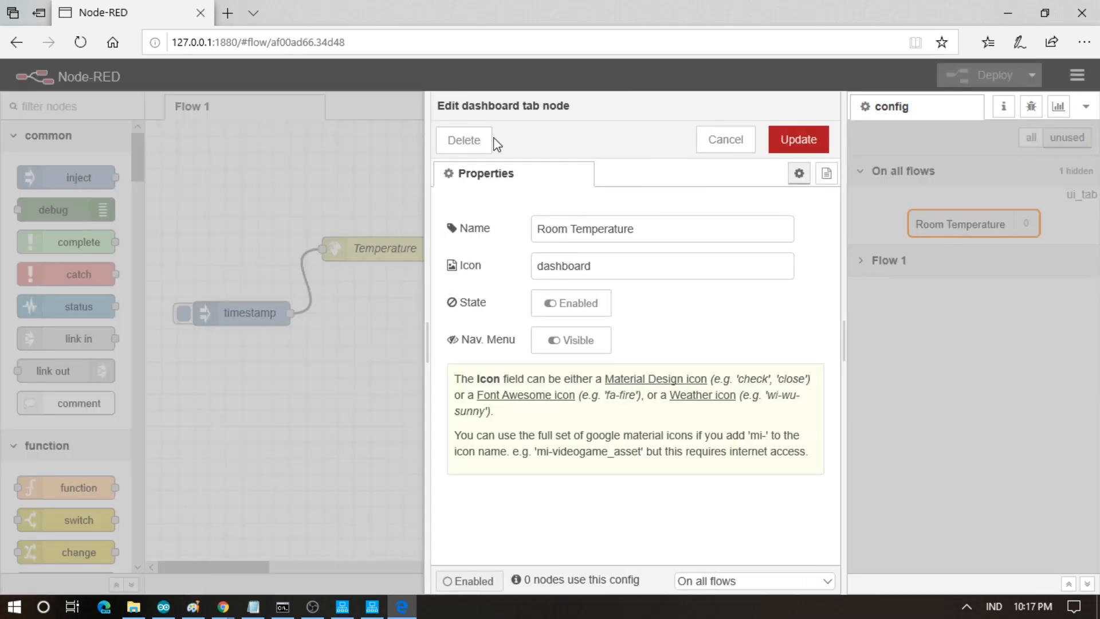
click(465, 140)
click(987, 82)
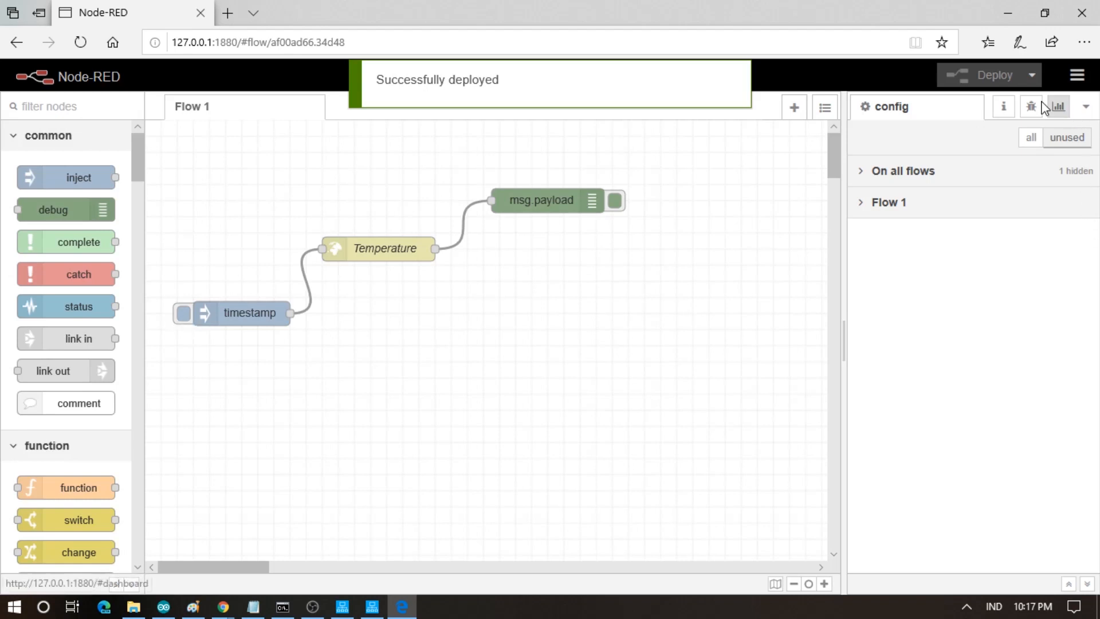
click(1037, 109)
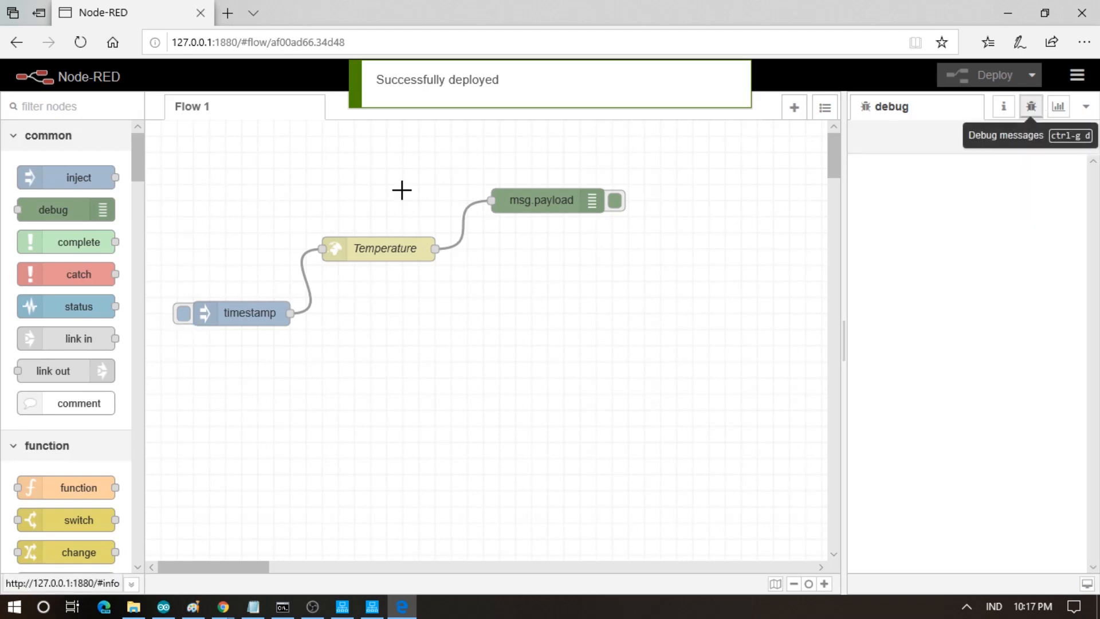
- Inject a timestamp showing "23.800" in an array, then change the Temperature URL pin to V6
click(184, 316)
click(863, 201)
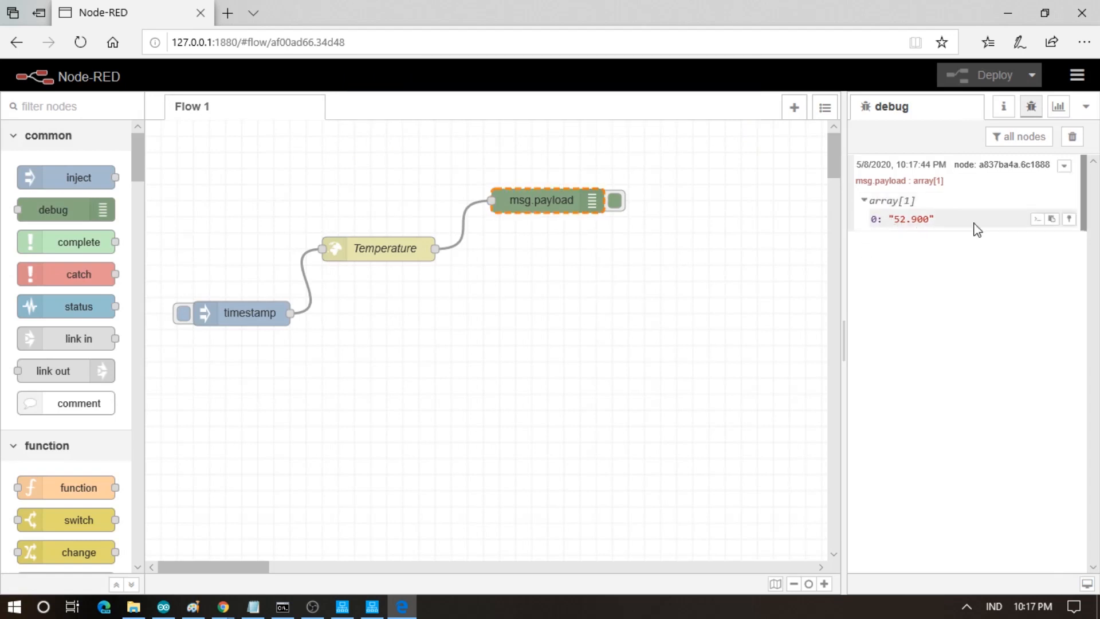
double_click(399, 251)
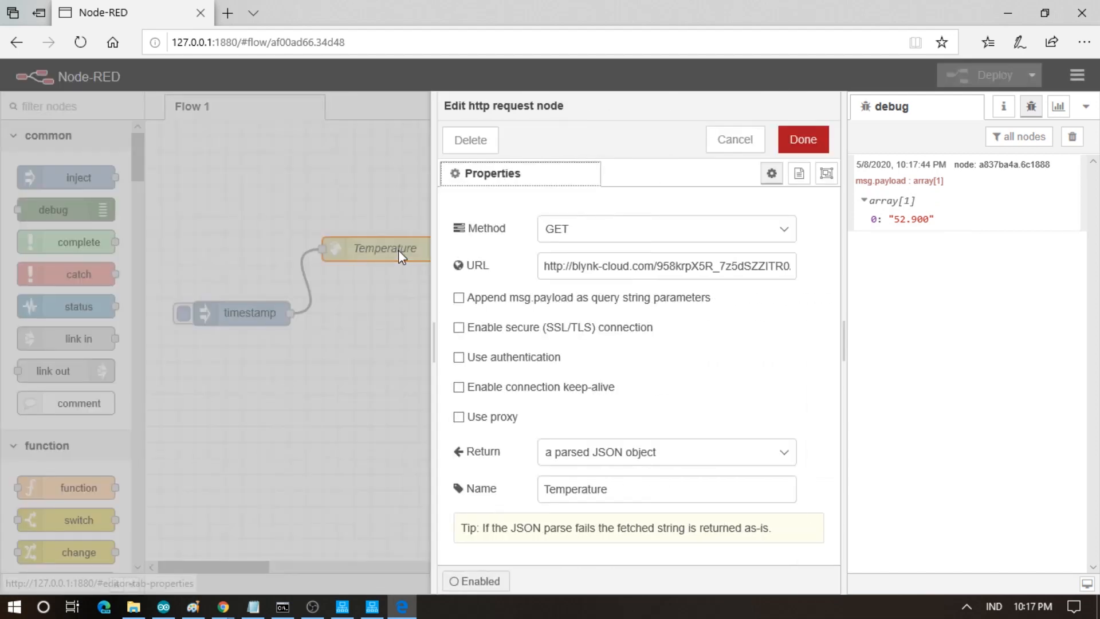
click(768, 266)
key(End)
text(6)
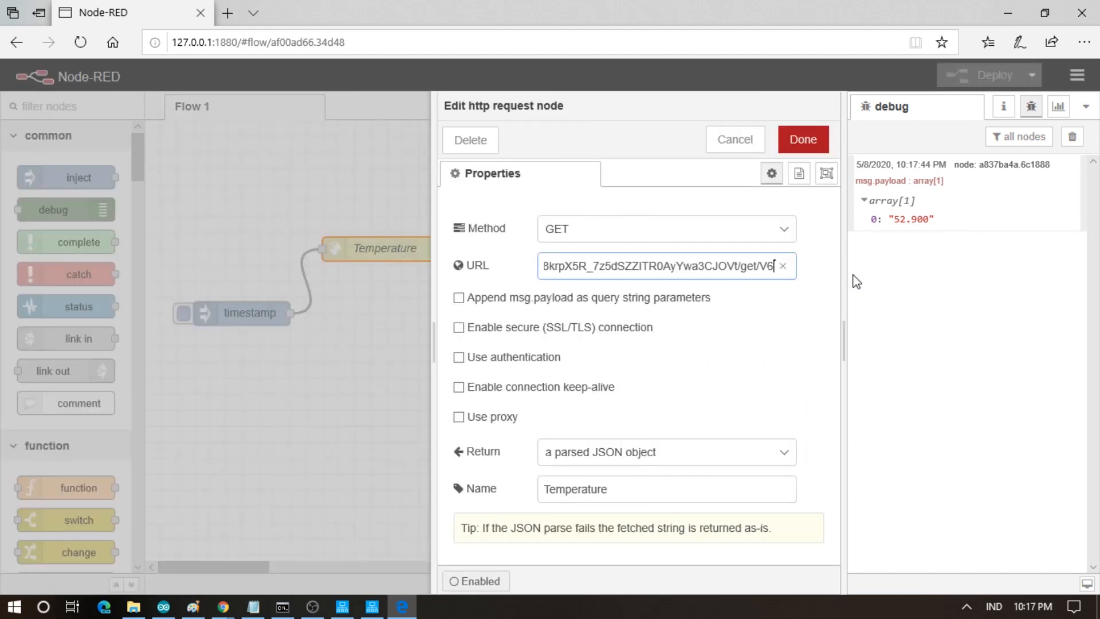
- Redeploy, clear the debug sidebar, and retest to see the returned "23.800" value
click(803, 143)
click(955, 76)
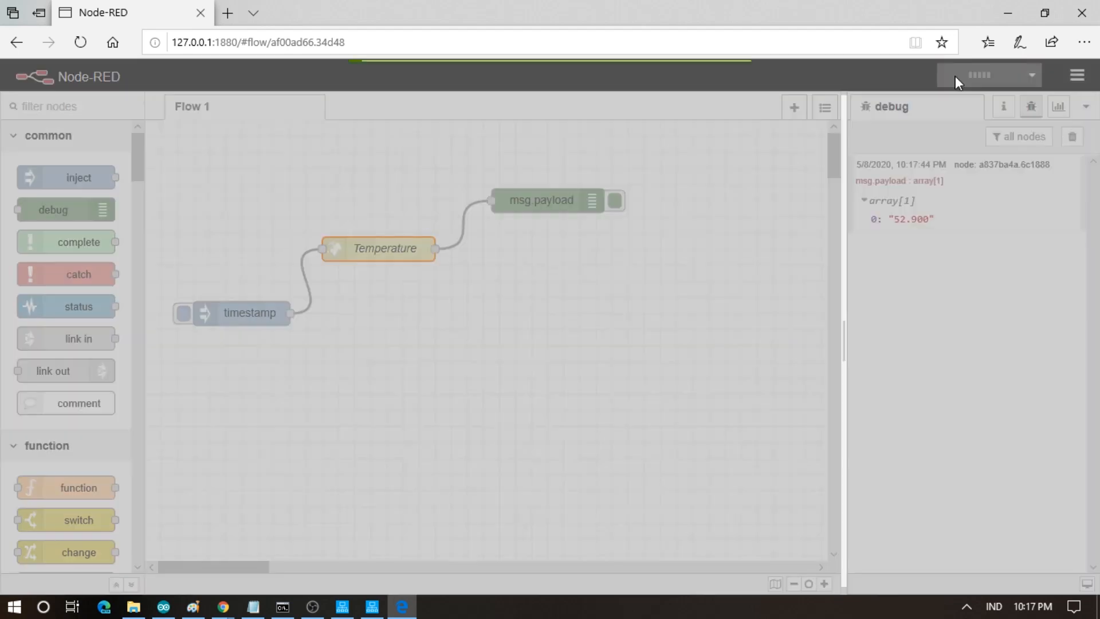
click(1072, 141)
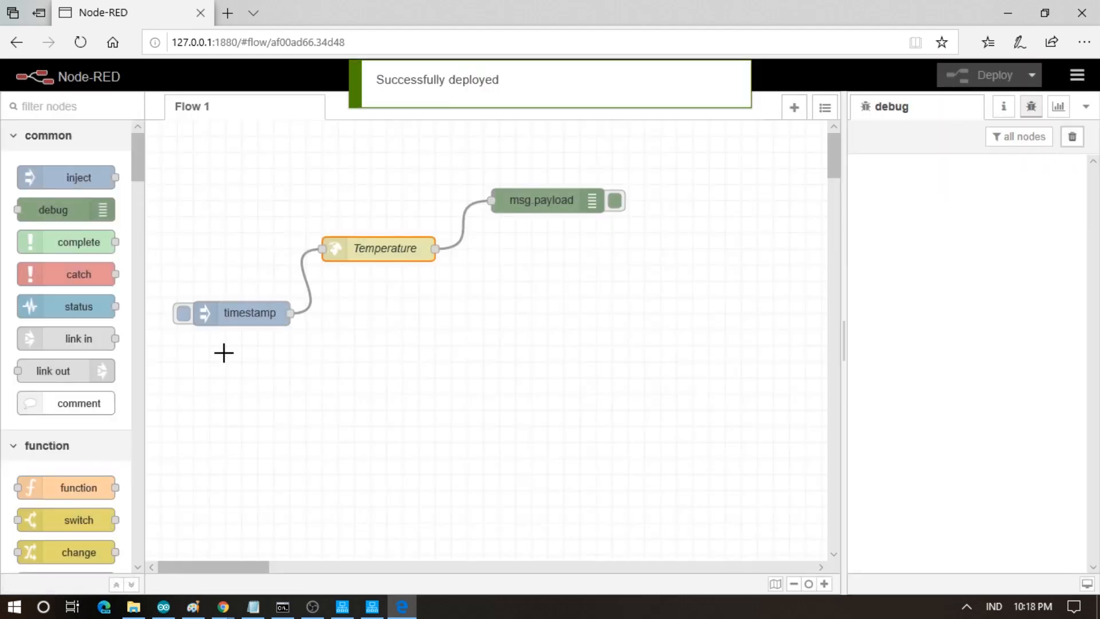
click(185, 316)
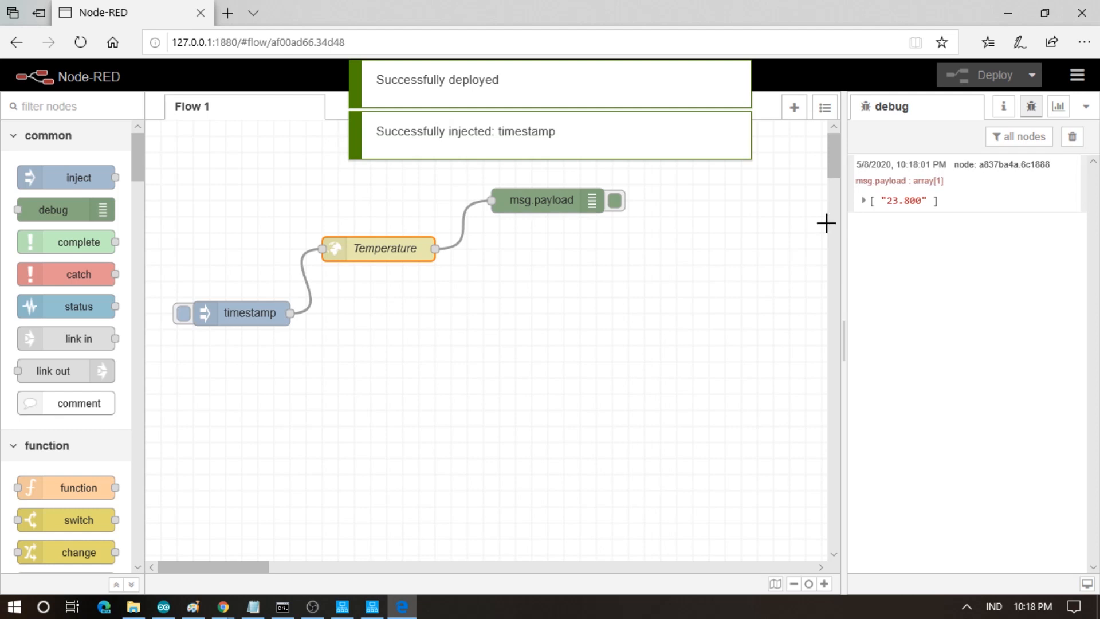
click(864, 201)
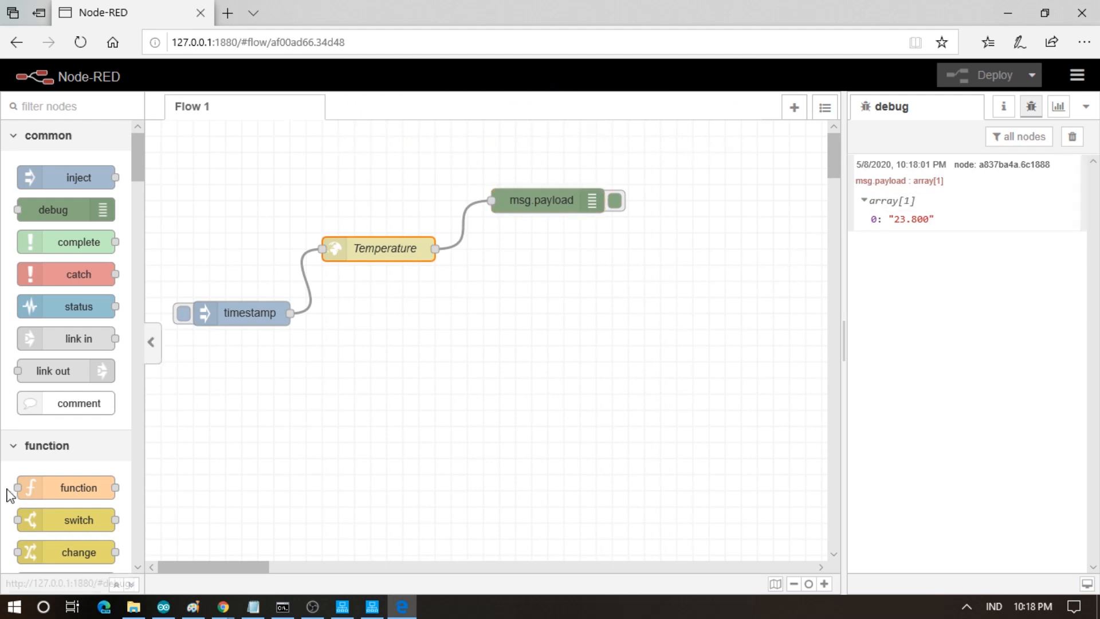
- Replace the Temperature→msg.payload wire with a new function node wired between them
click(462, 219)
key(Delete)
drag(533, 205, 589, 188)
drag(137, 175, 124, 207)
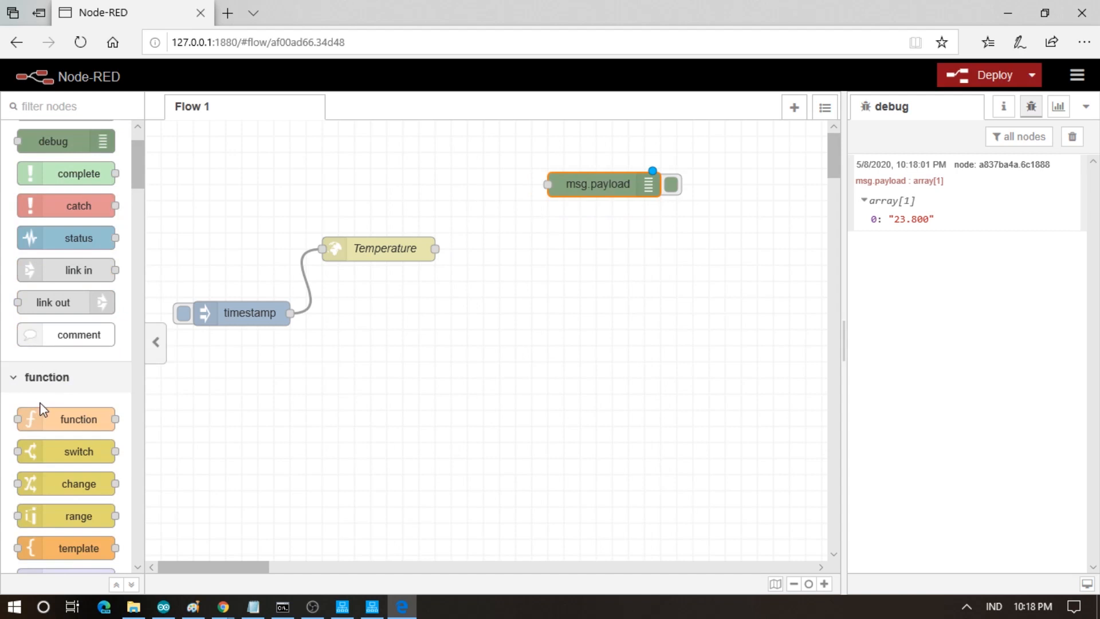
drag(38, 417, 503, 231)
drag(434, 249, 453, 216)
drag(528, 217, 549, 184)
- Name the function String to Float with code msg.payload = Number(msg.payload);
click(503, 216)
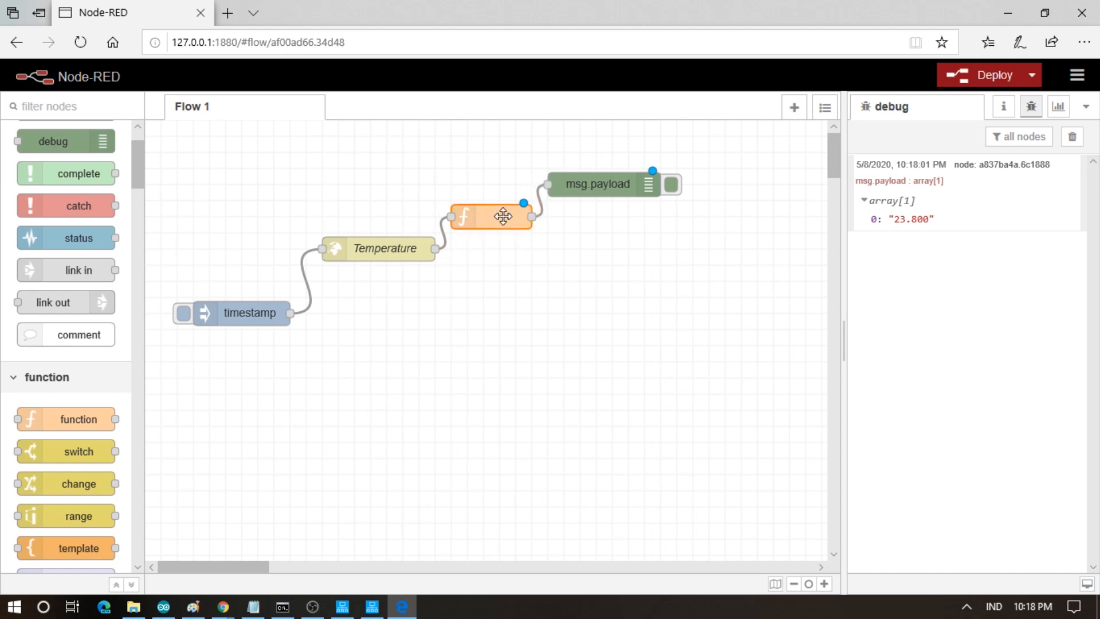
double_click(503, 216)
click(549, 231)
text(String to Float)
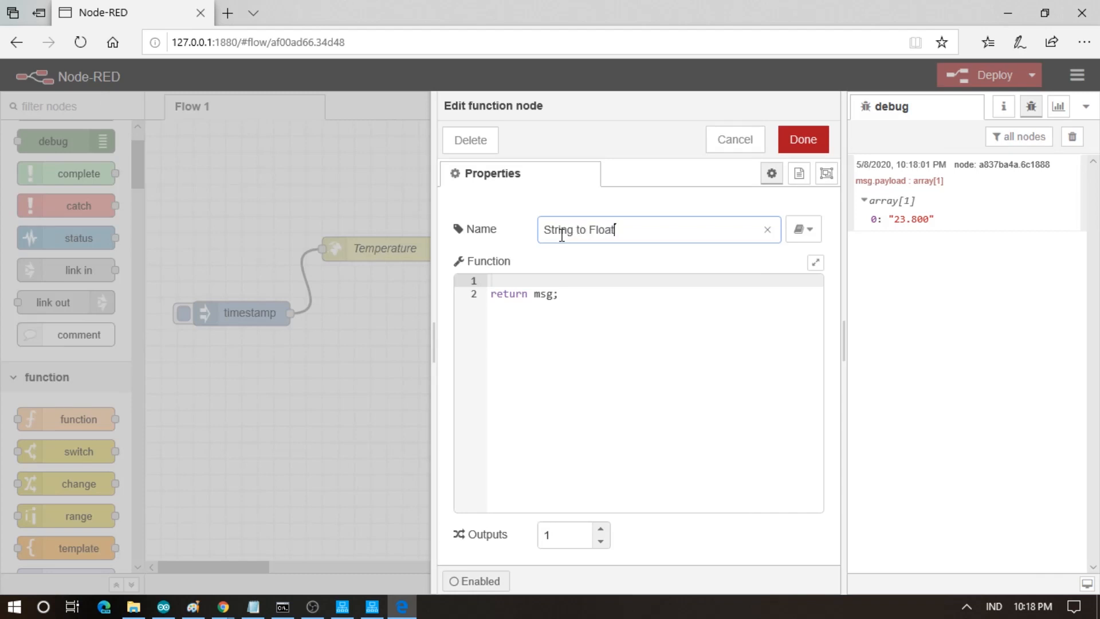
click(494, 280)
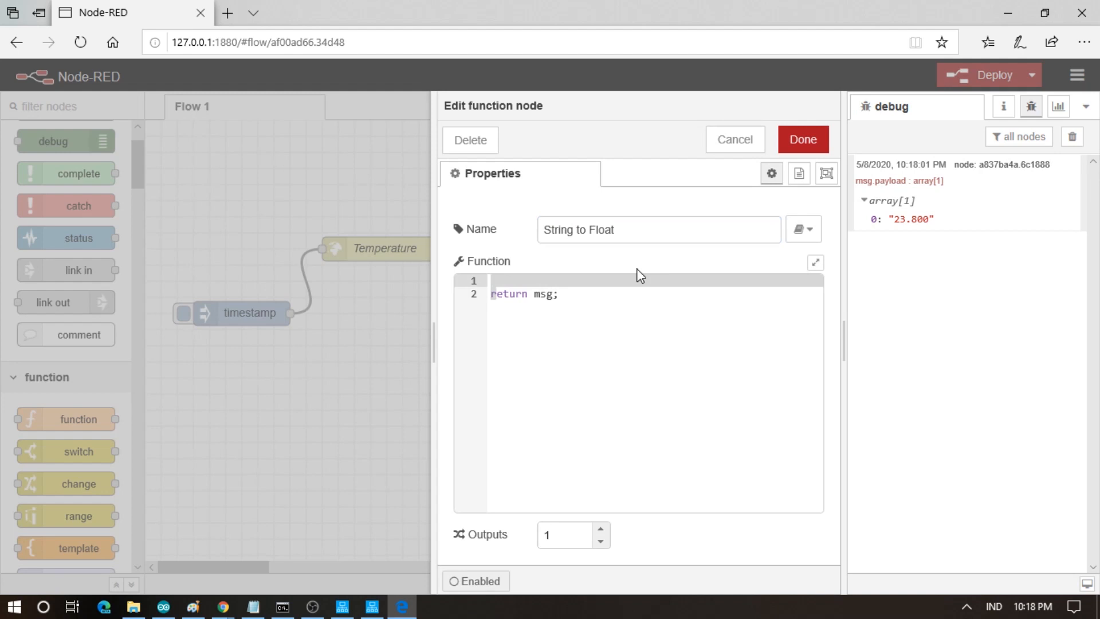
text(msgeturn msg;)
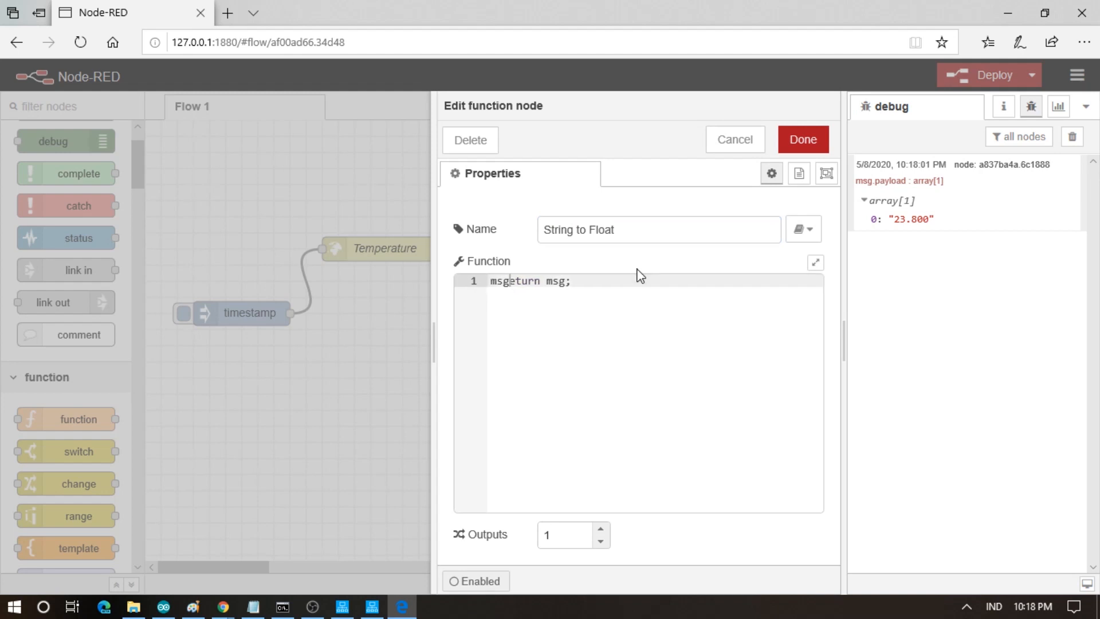
key(Return)
text(r)
key(Up)
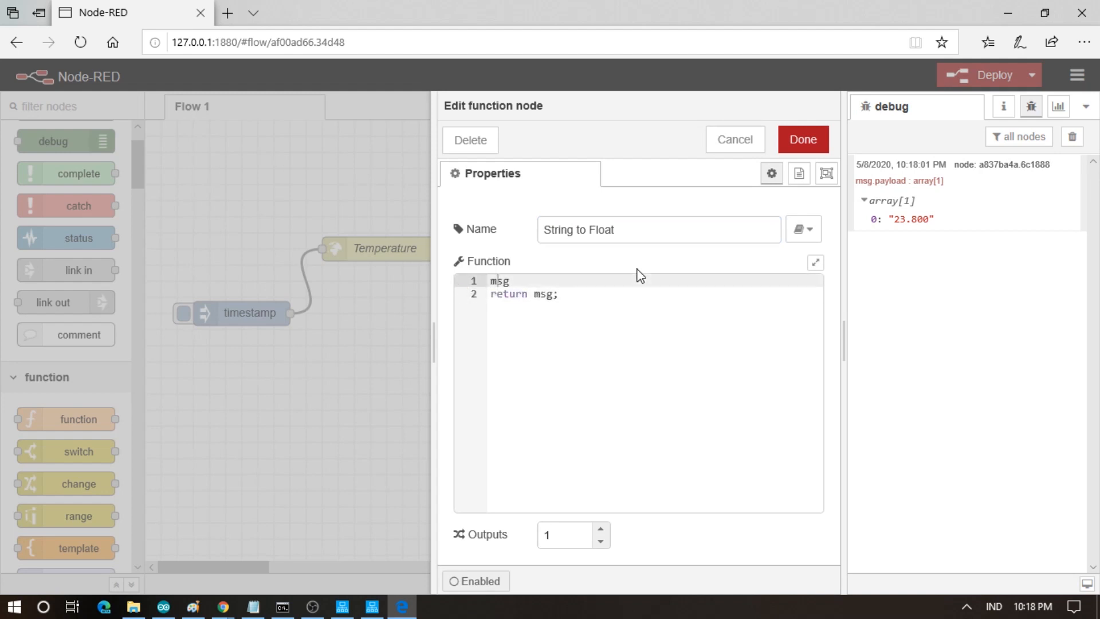
text(.payload = Number(msg)
text(.payload))
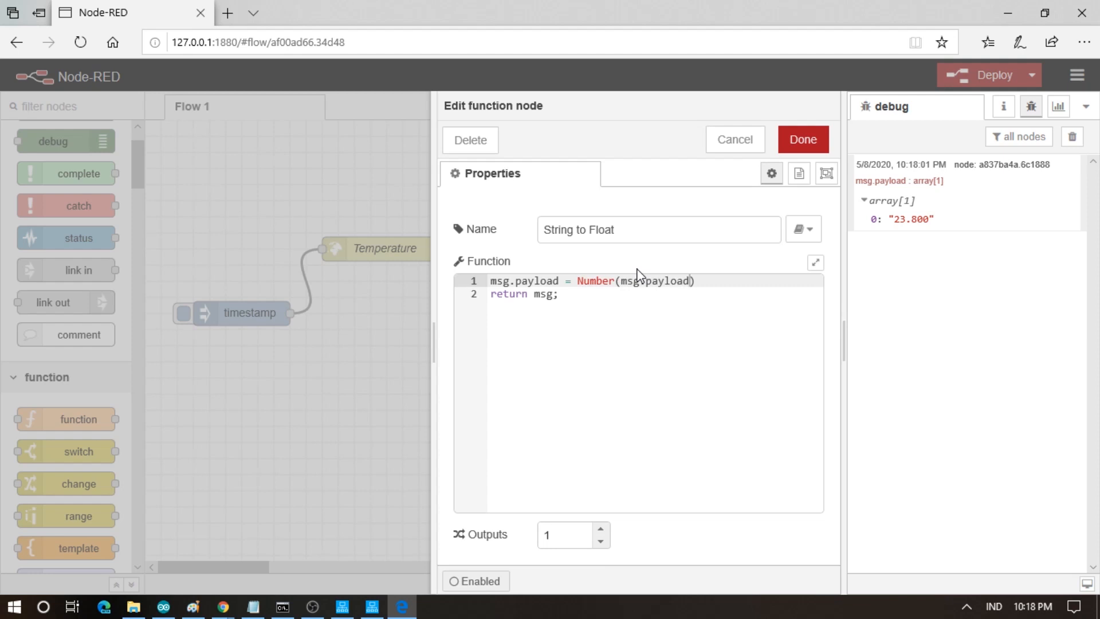
click(653, 334)
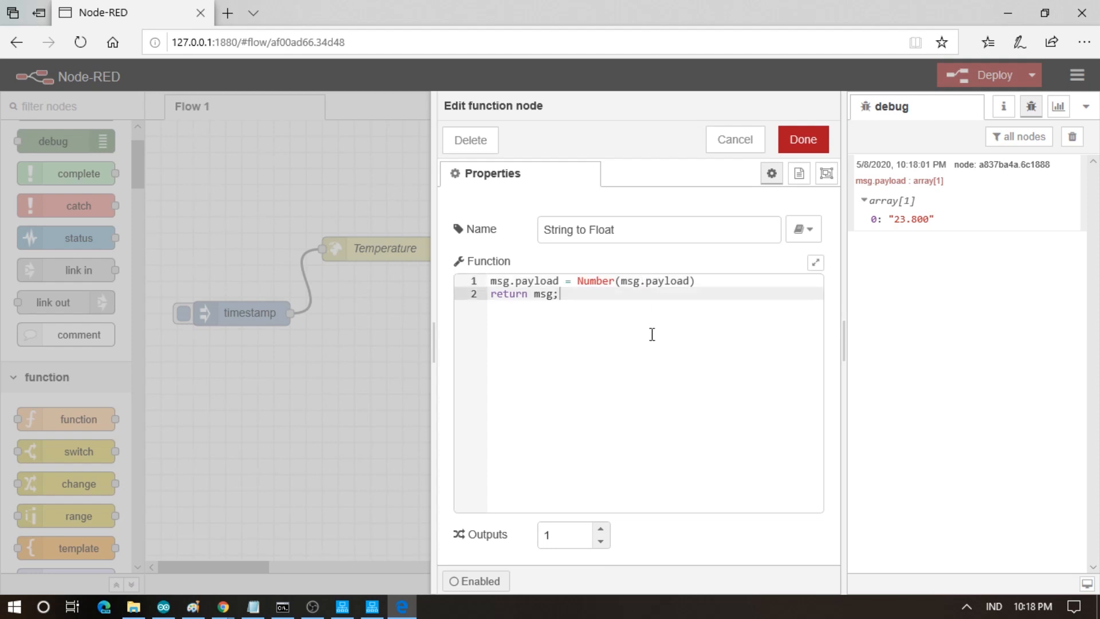
click(716, 280)
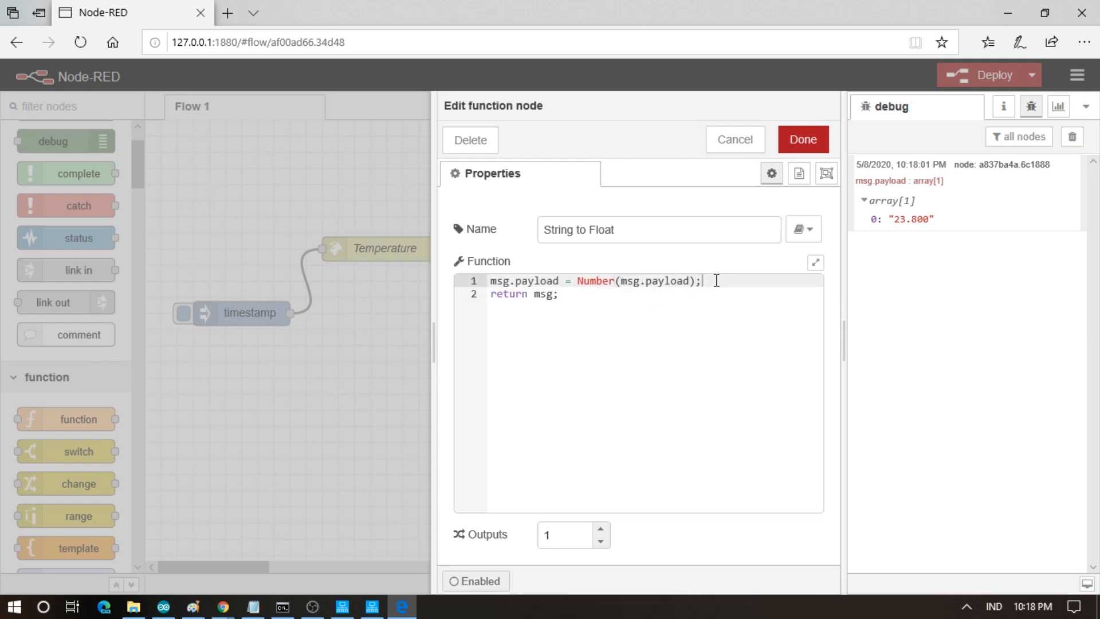
click(803, 140)
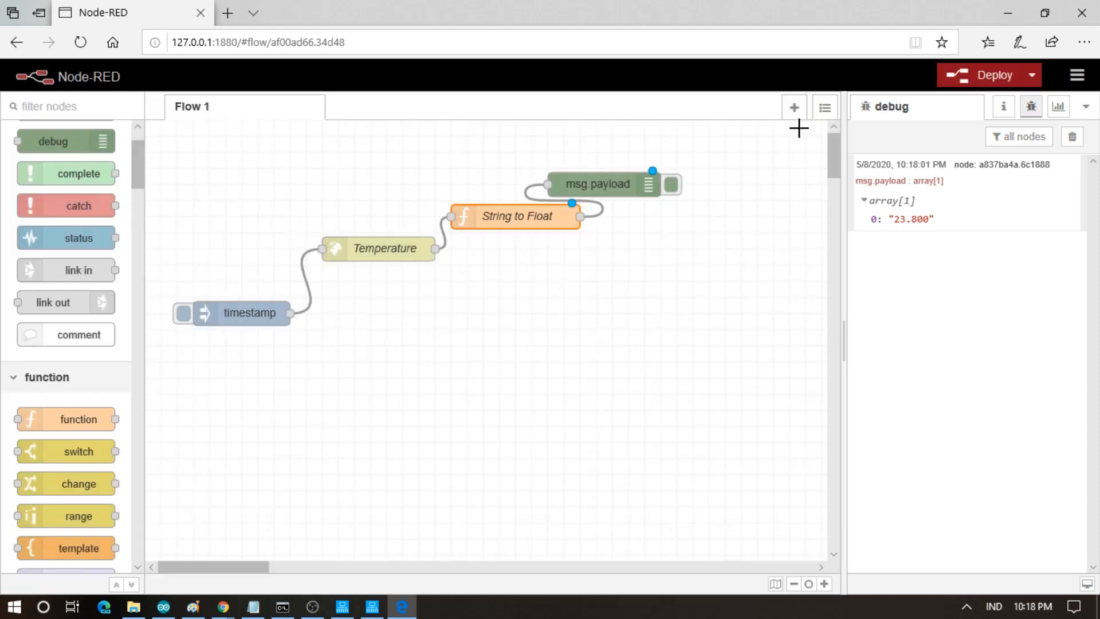
- Deploy and inject to confirm temperature now arrives as the number 23.8
drag(593, 192, 609, 175)
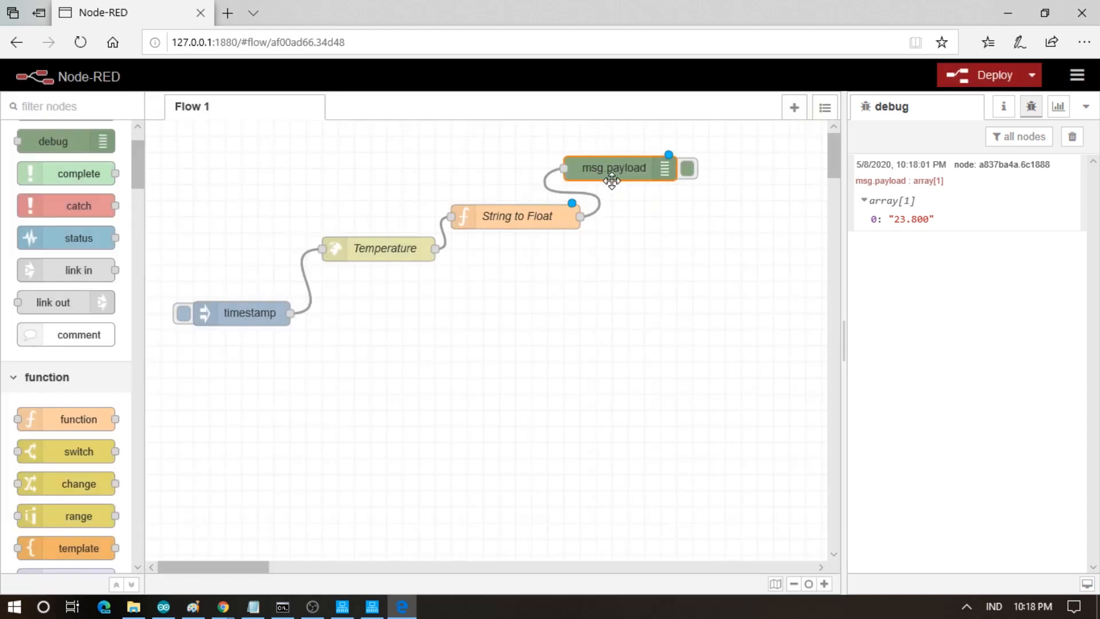
click(972, 77)
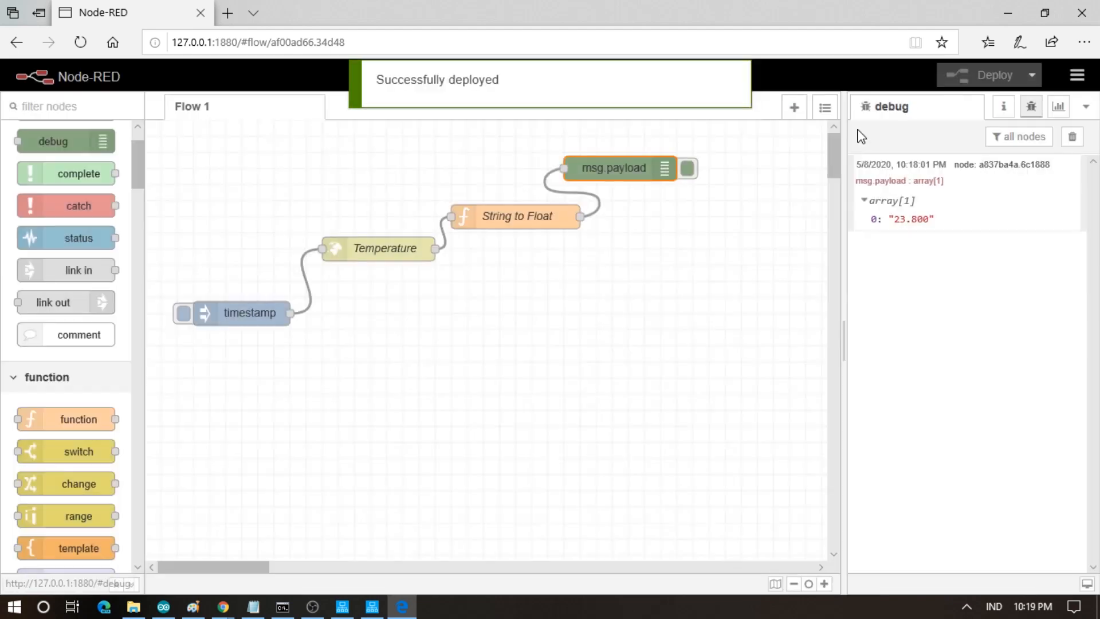
click(184, 314)
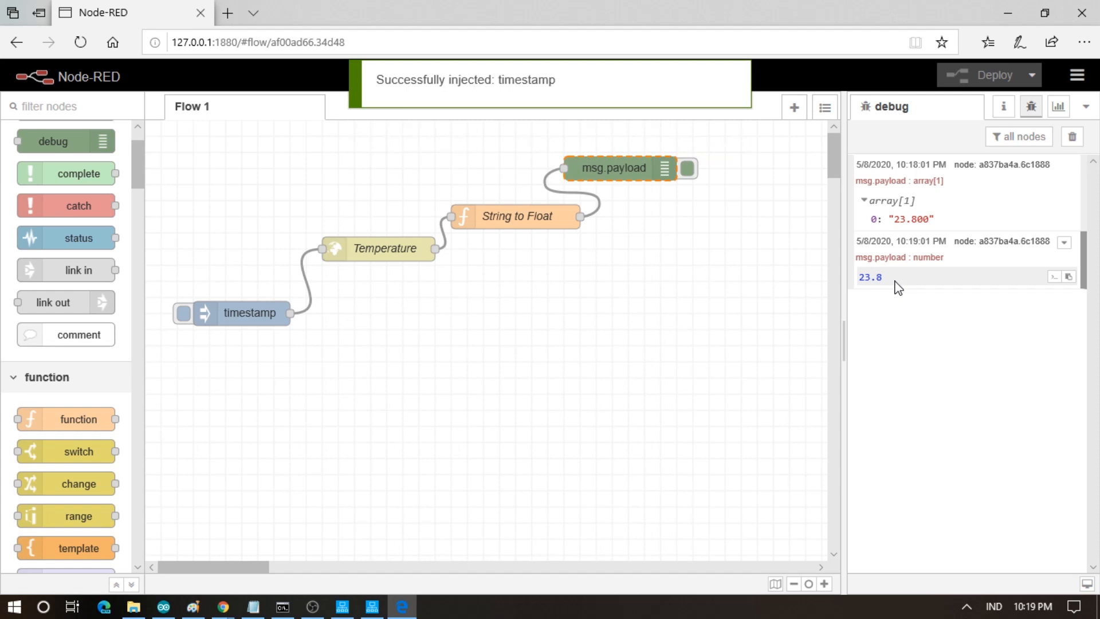
- Duplicate the Temperature request below the original and rename the copy Humidity
double_click(385, 258)
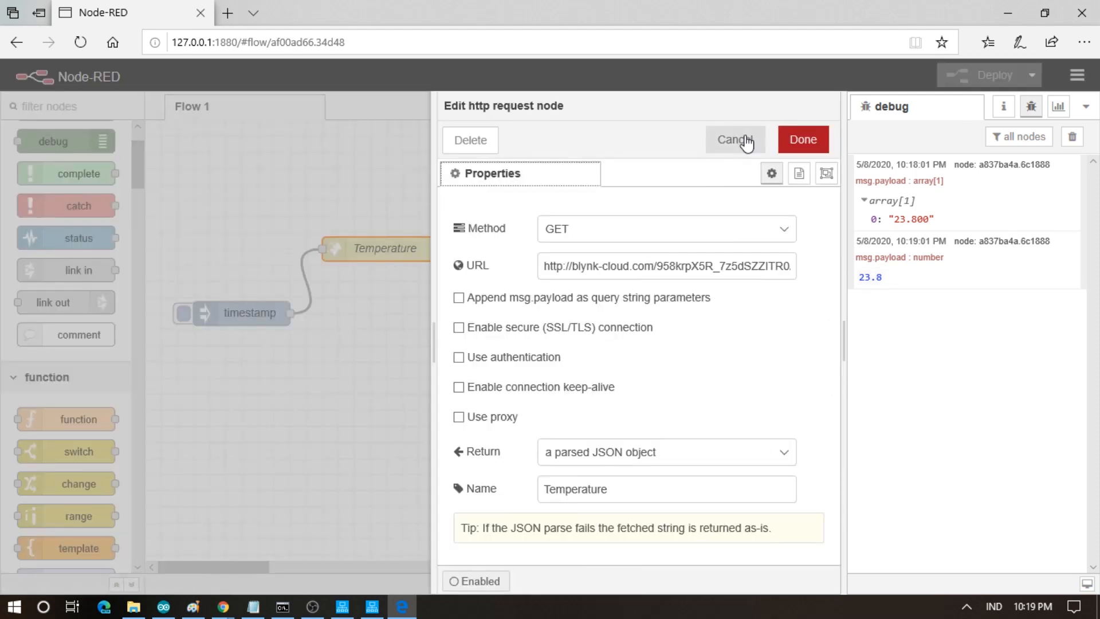
click(739, 140)
key(ctrl+c)
key(ctrl+v)
click(392, 362)
double_click(391, 361)
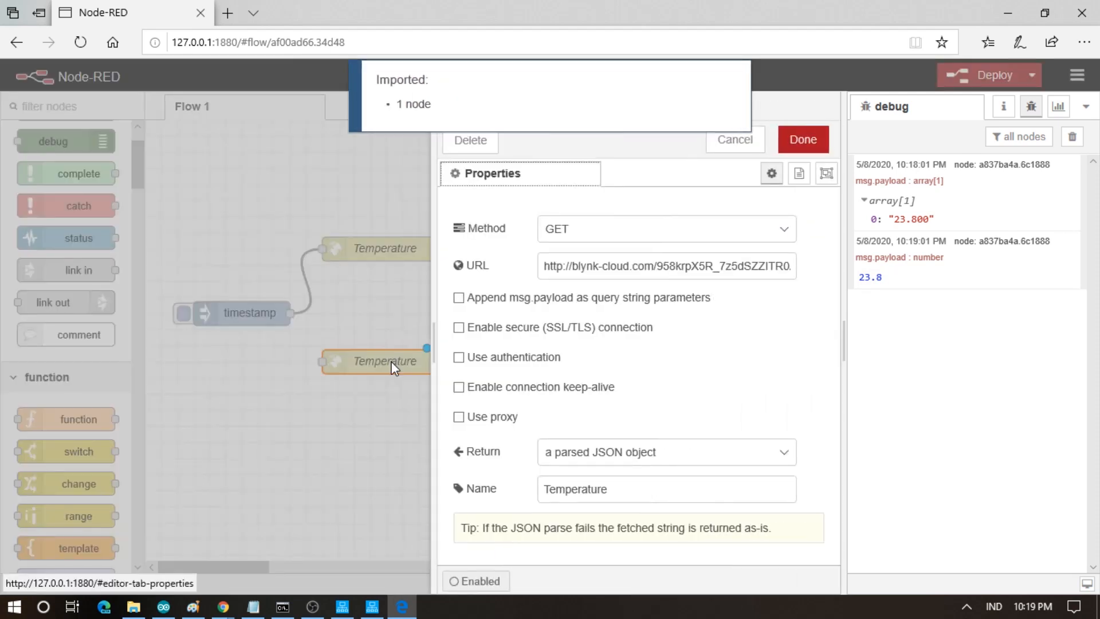
click(620, 488)
key(ctrl+a)
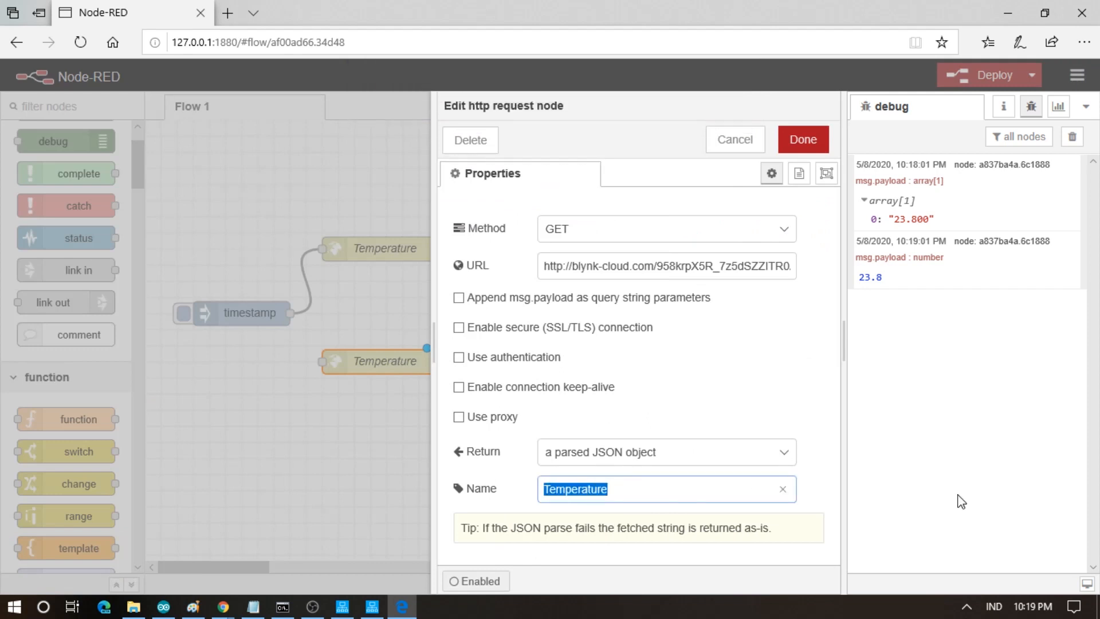
text(Humidity)
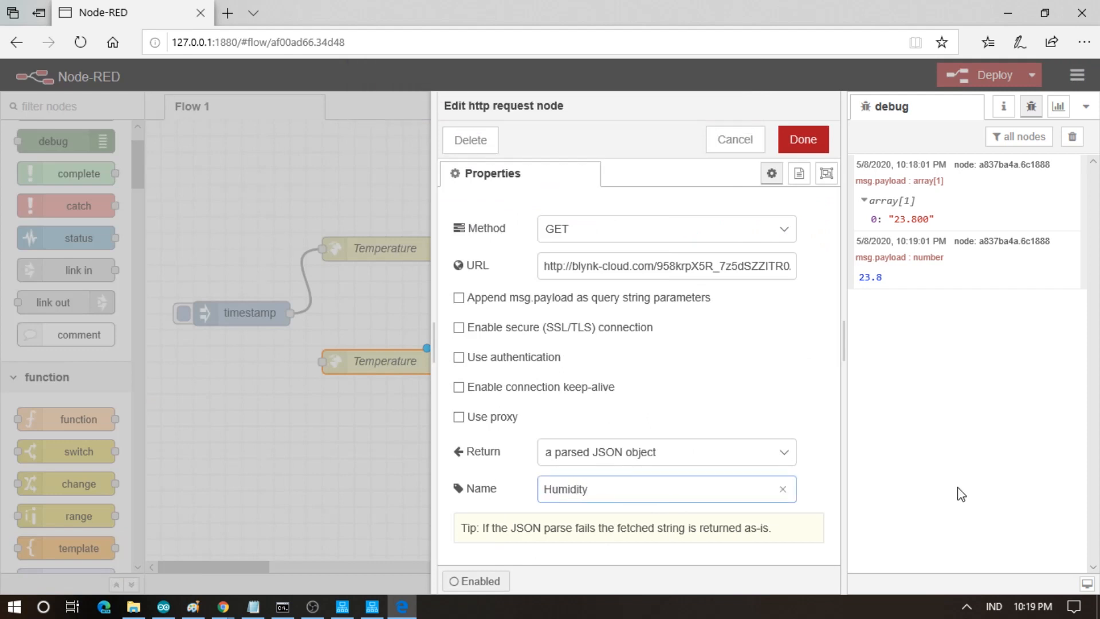
- Change the Humidity URL pin to 5, checking the humidity variable h in the Arduino sketch
click(729, 266)
key(End)
key(BackSpace)
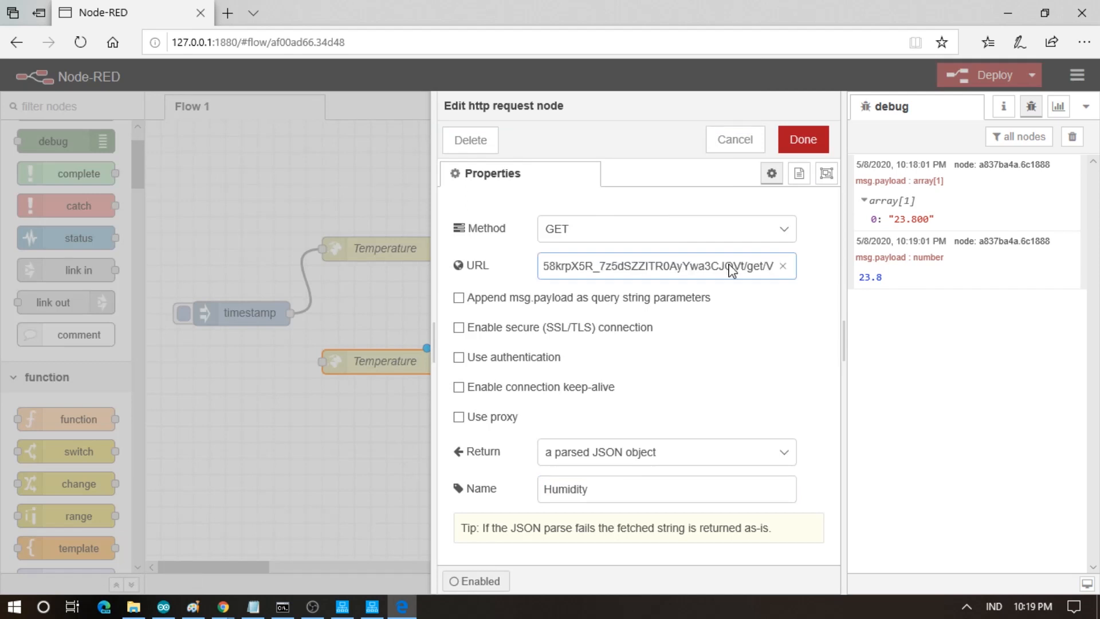
text(5)
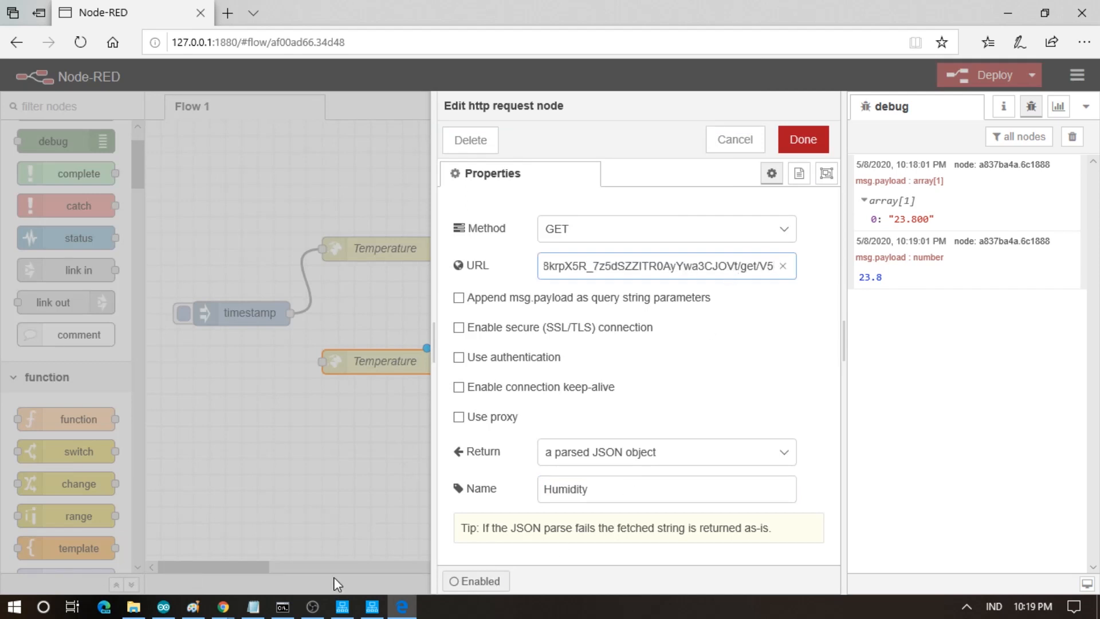
click(164, 608)
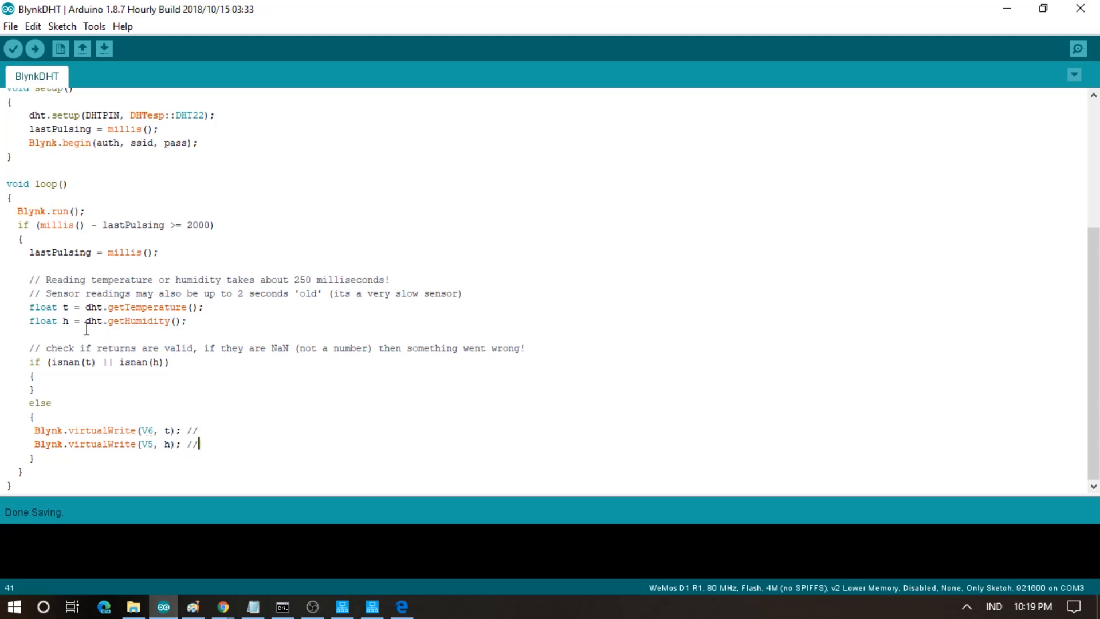
double_click(67, 322)
- Finish the Humidity URL with V5 and wire timestamp into Humidity
click(401, 607)
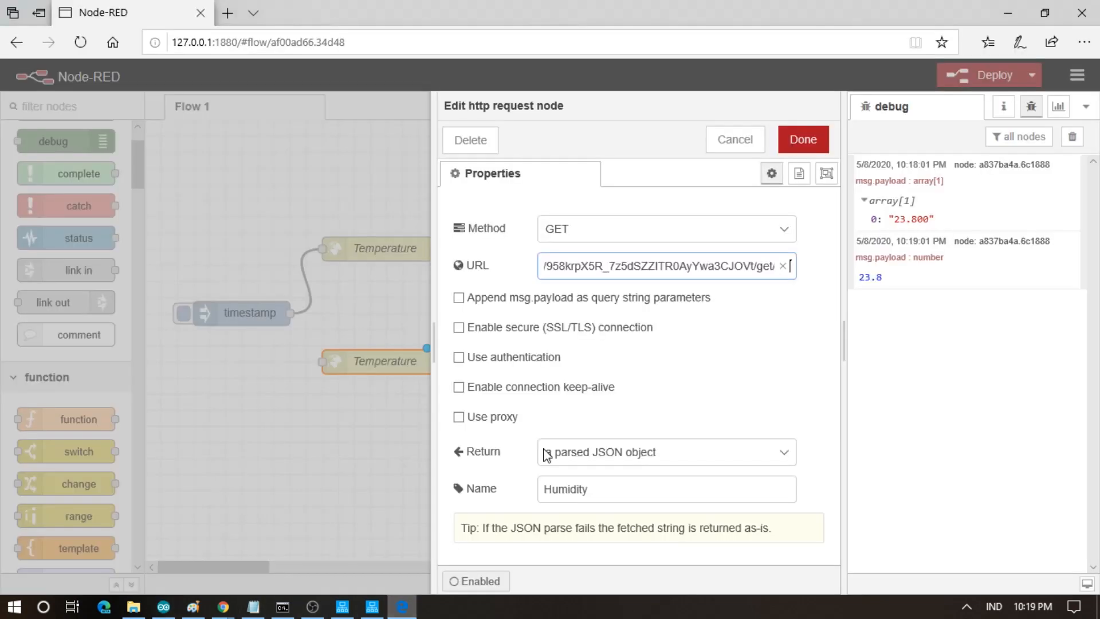
text(V5)
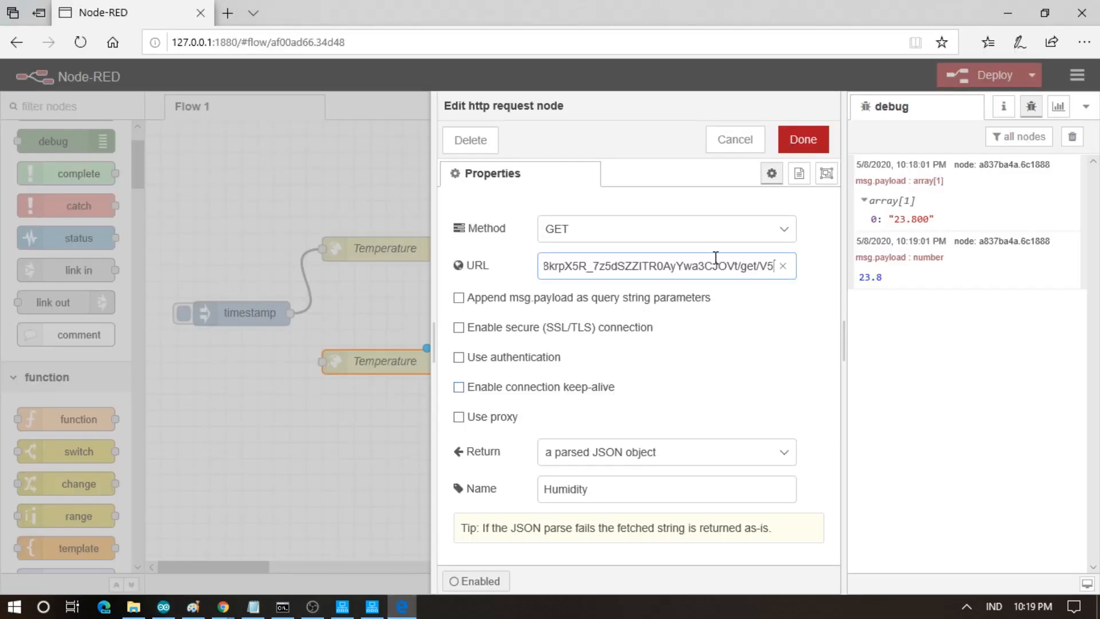
click(807, 143)
drag(287, 310, 321, 364)
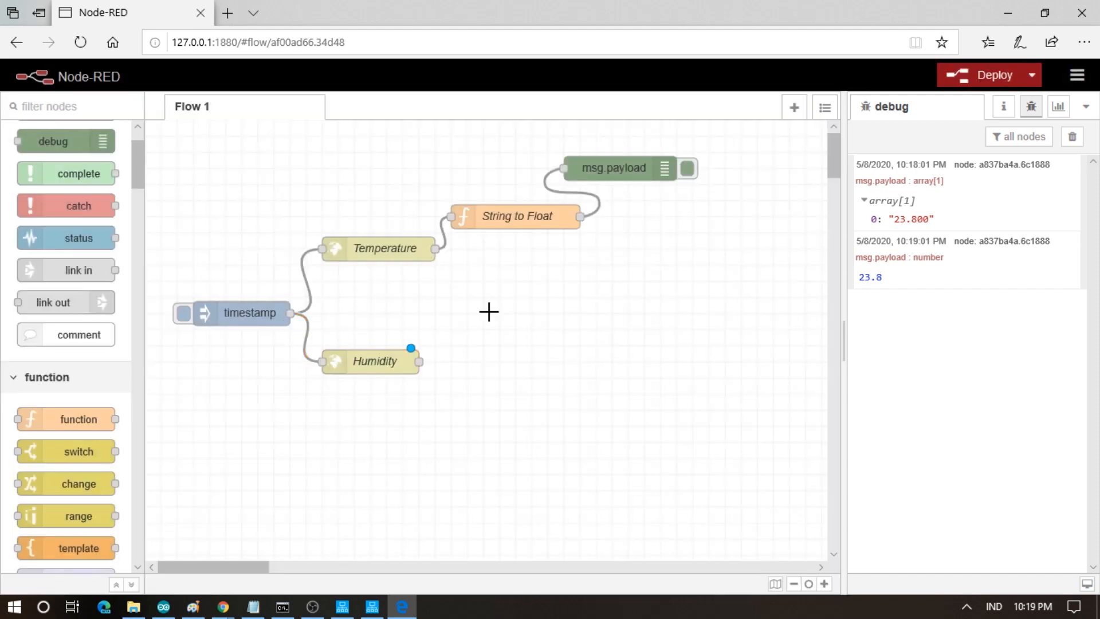
- Copy String to Float below Humidity, wire Humidity into it, and add a debug node after it
click(504, 225)
key(ctrl+c)
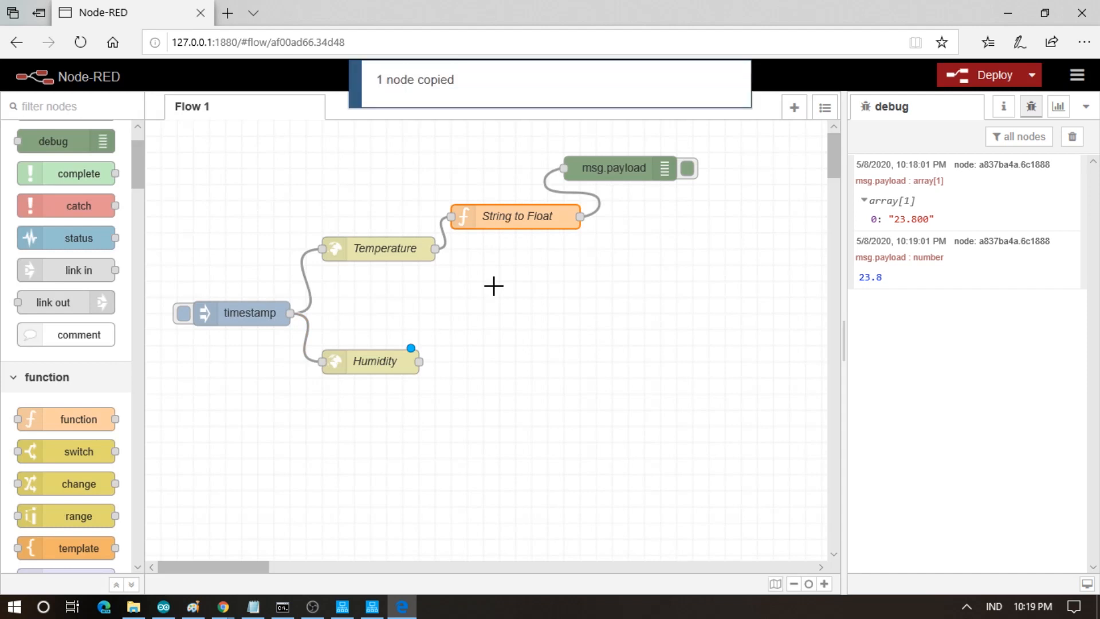
key(ctrl+v)
click(513, 292)
drag(516, 290, 543, 413)
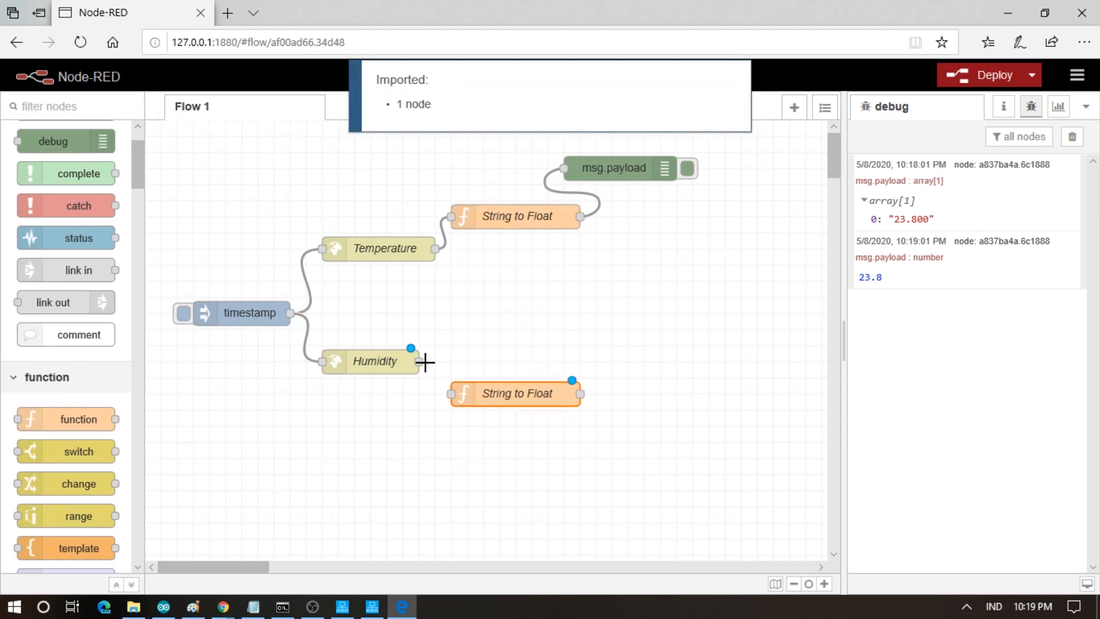
drag(420, 361, 451, 398)
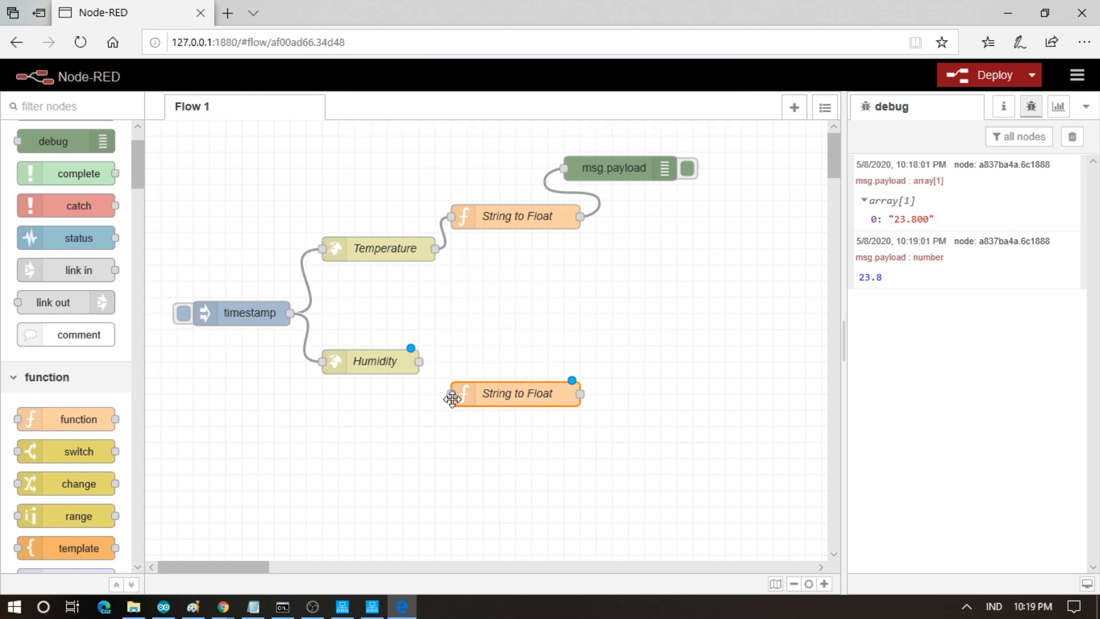
drag(420, 362, 453, 396)
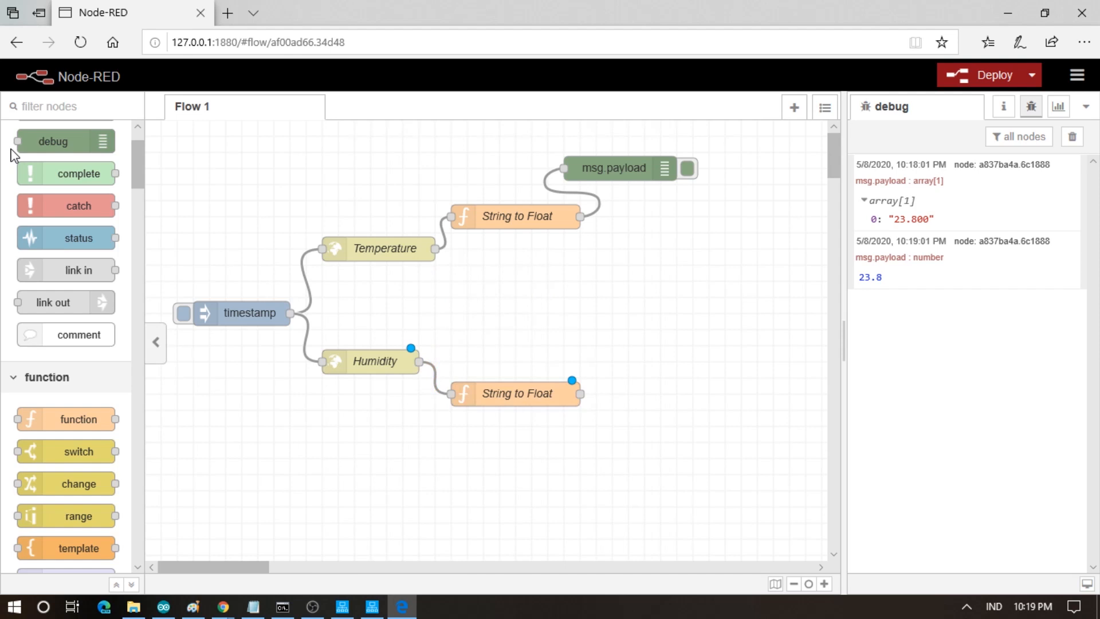
mouse_move(22, 138)
mouse_down()
mouse_move(626, 373)
mouse_move(633, 411)
mouse_move(589, 425)
mouse_move(638, 447)
mouse_move(622, 464)
mouse_up()
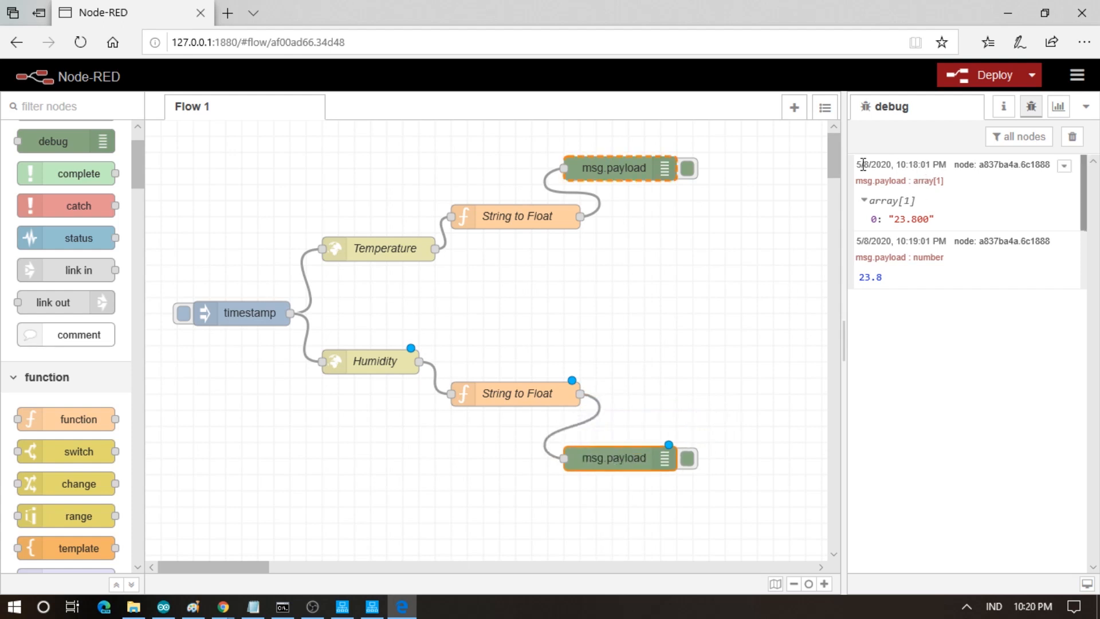
- Deploy, clear old debug messages, and inject to get humidity 53 and temperature 23.8
click(960, 71)
click(1073, 138)
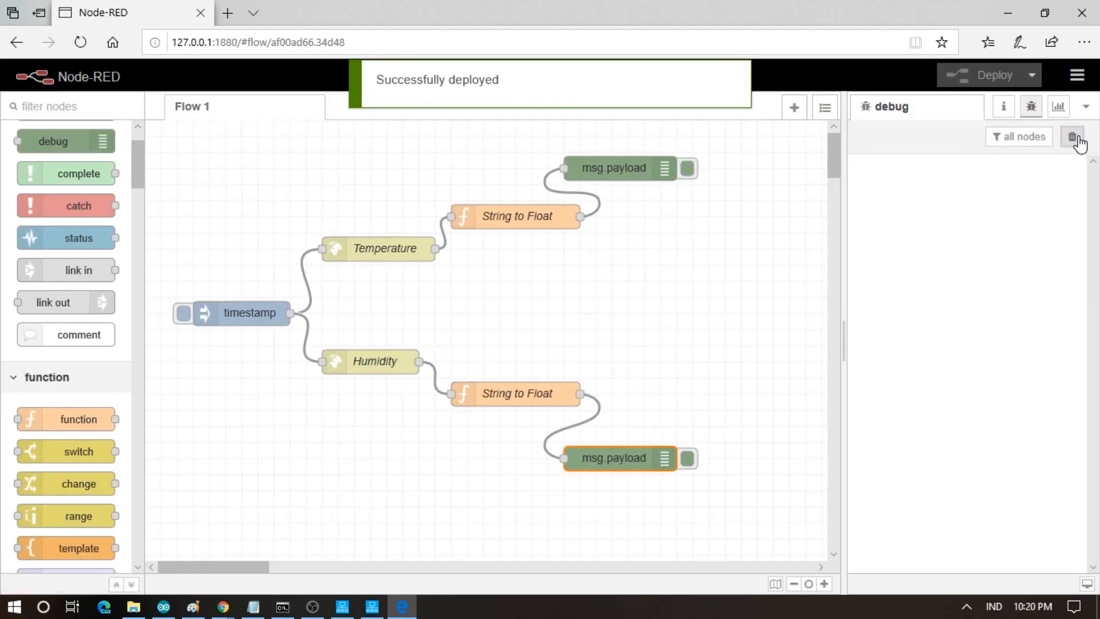
click(184, 315)
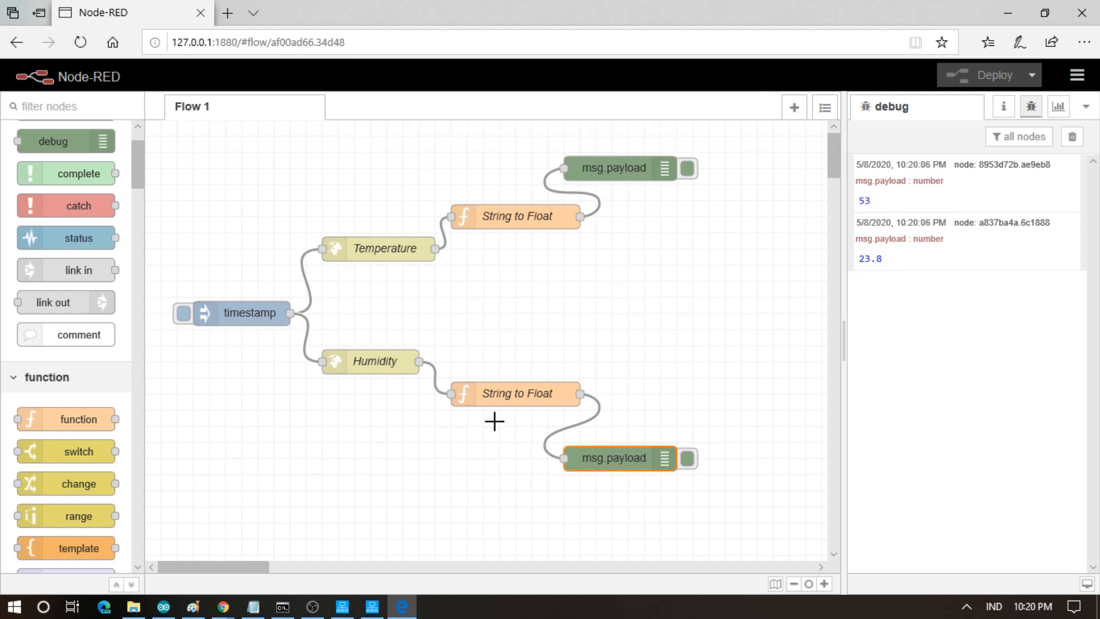
click(344, 611)
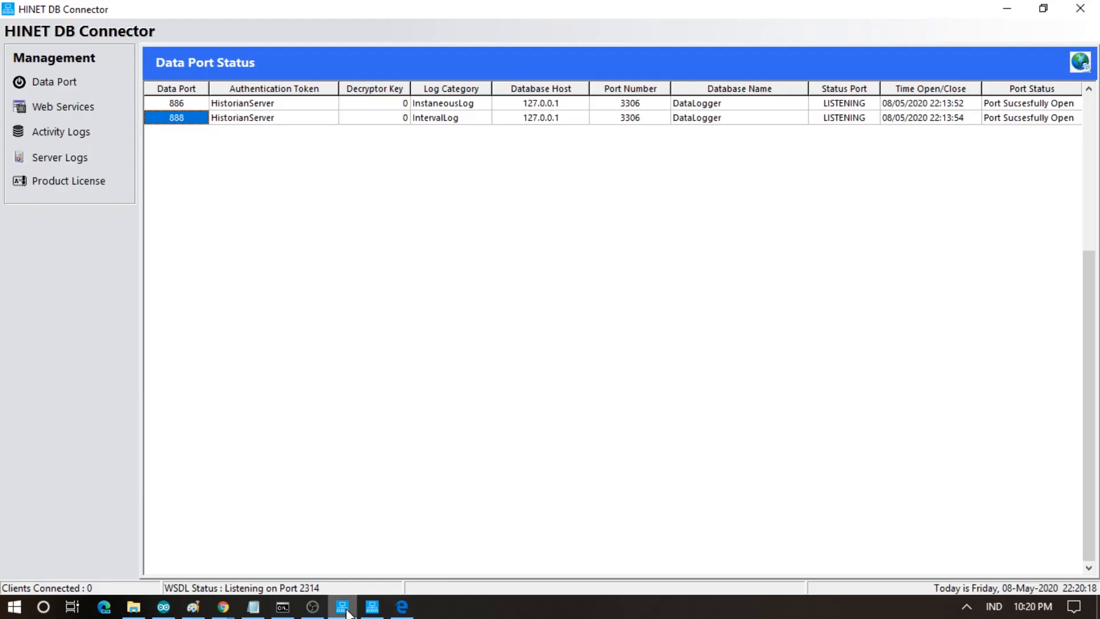
click(347, 612)
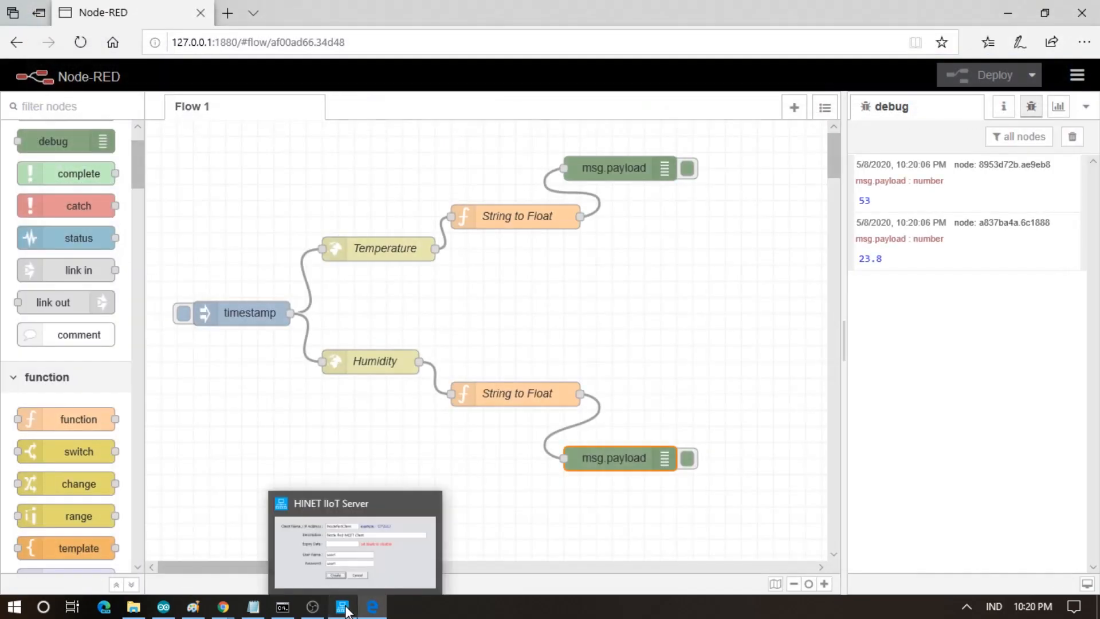
click(344, 608)
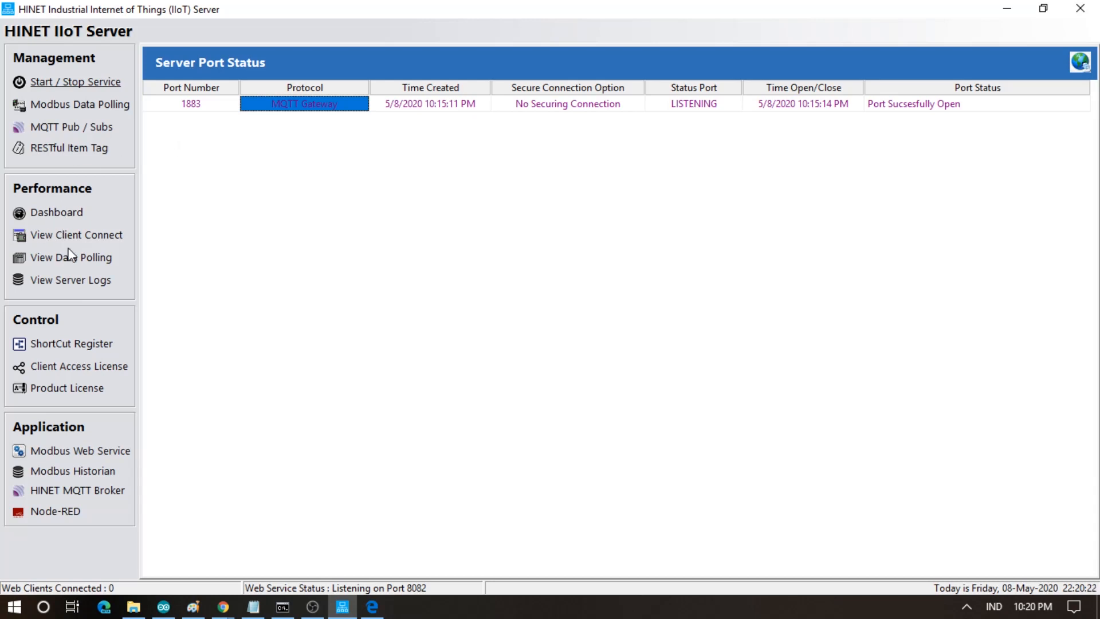
click(181, 108)
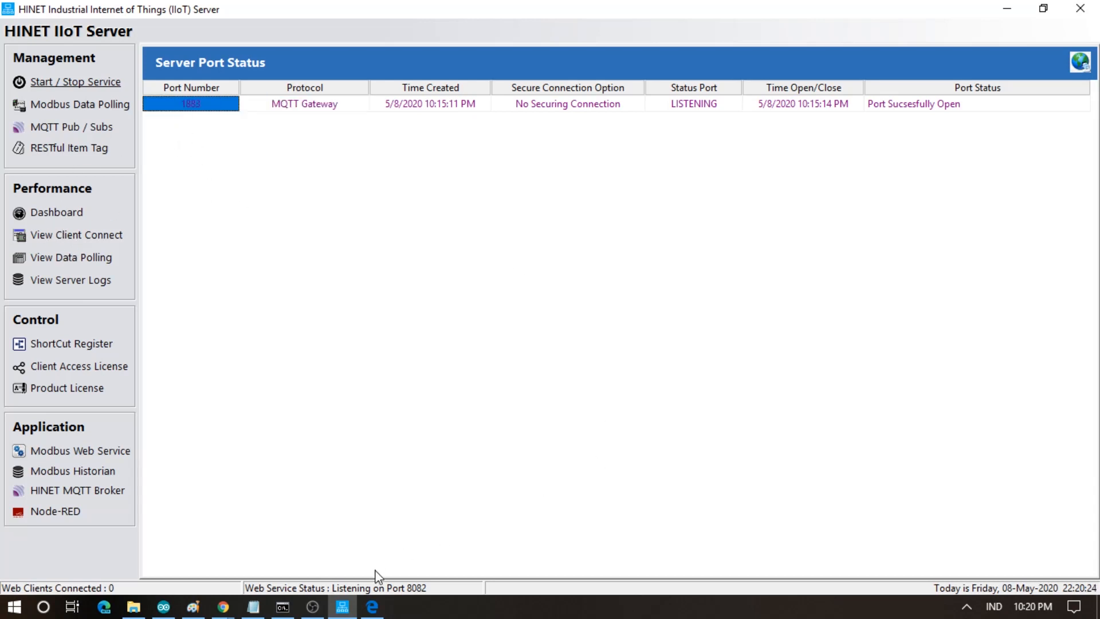
click(373, 609)
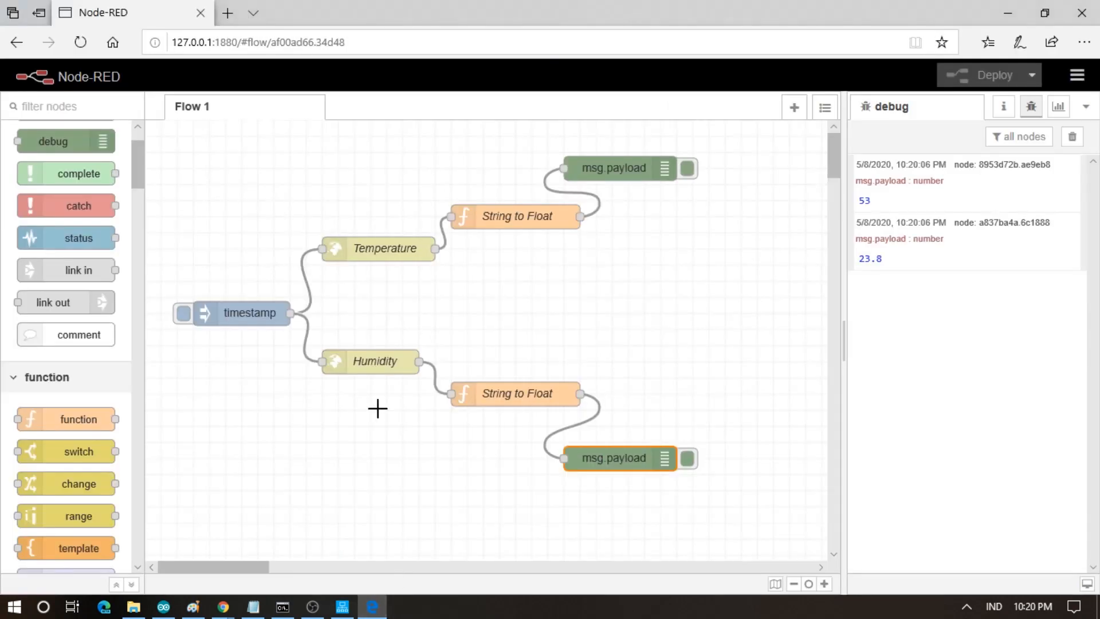
- Place an mqtt out node beside the upper String to Float node
scroll(100, 395, down, 4)
scroll(100, 396, down, 5)
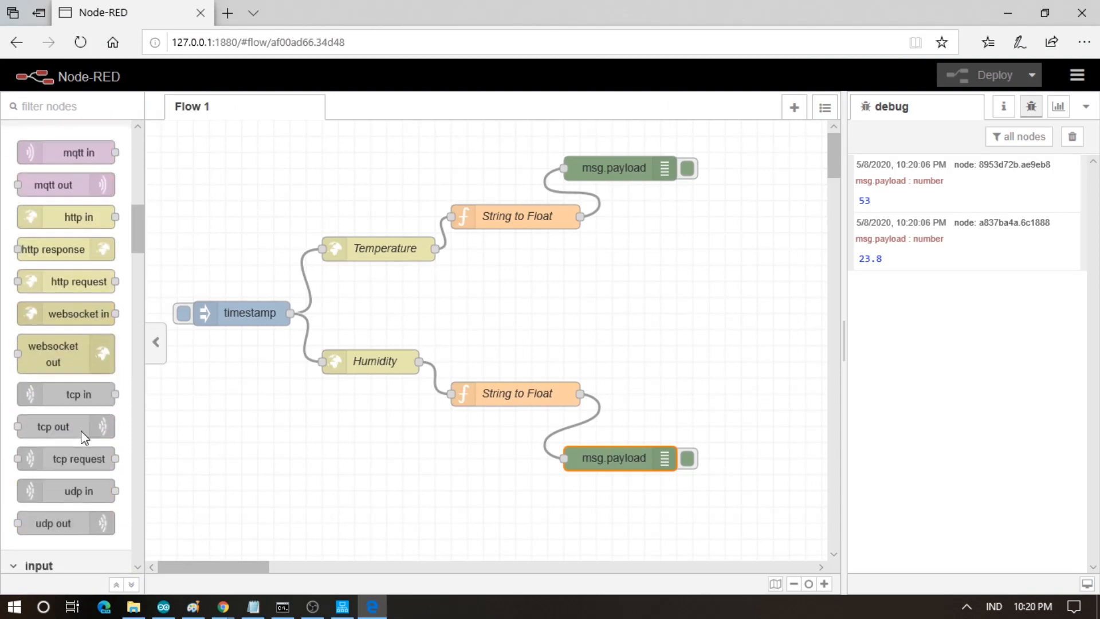
drag(71, 184, 668, 252)
click(584, 190)
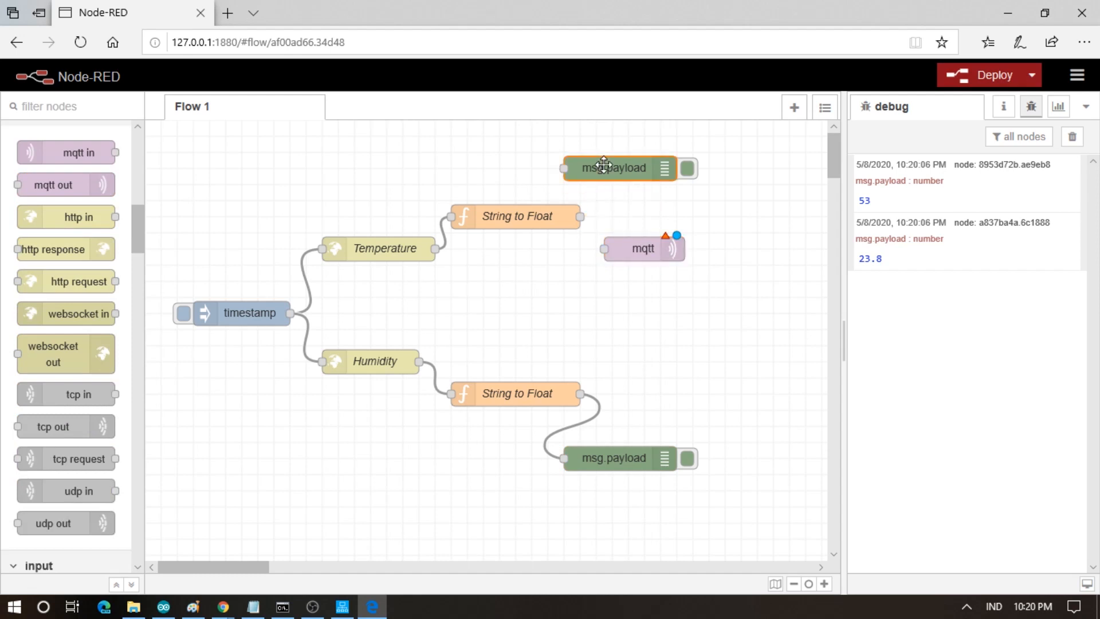
- Delete both msg.payload debug nodes and wire the upper String to Float into the mqtt node
double_click(598, 168)
click(485, 154)
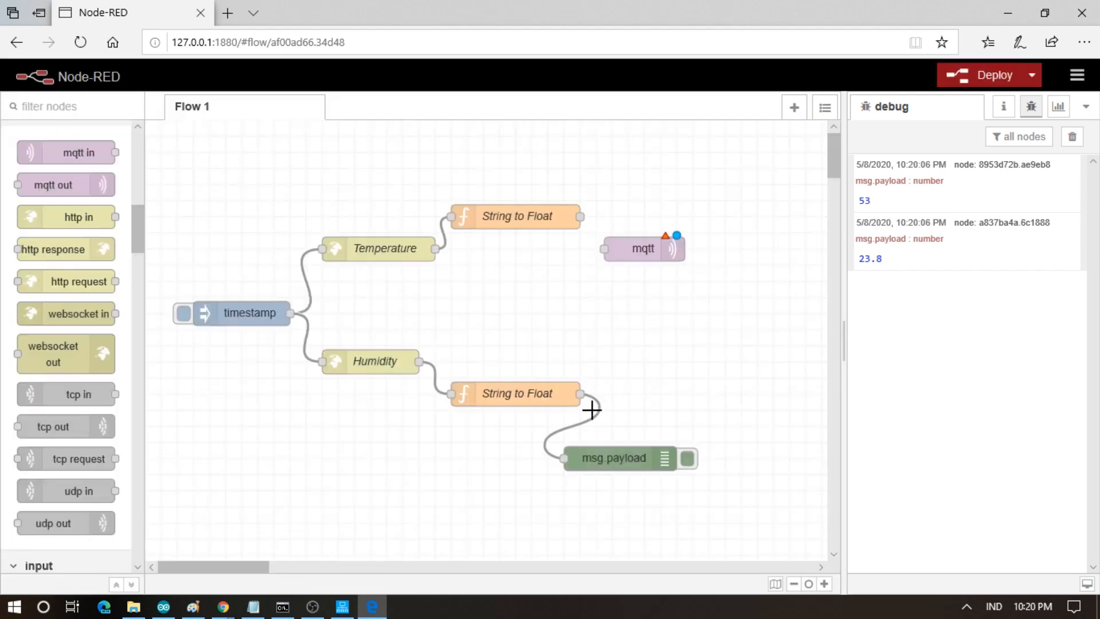
click(572, 456)
double_click(572, 456)
click(459, 144)
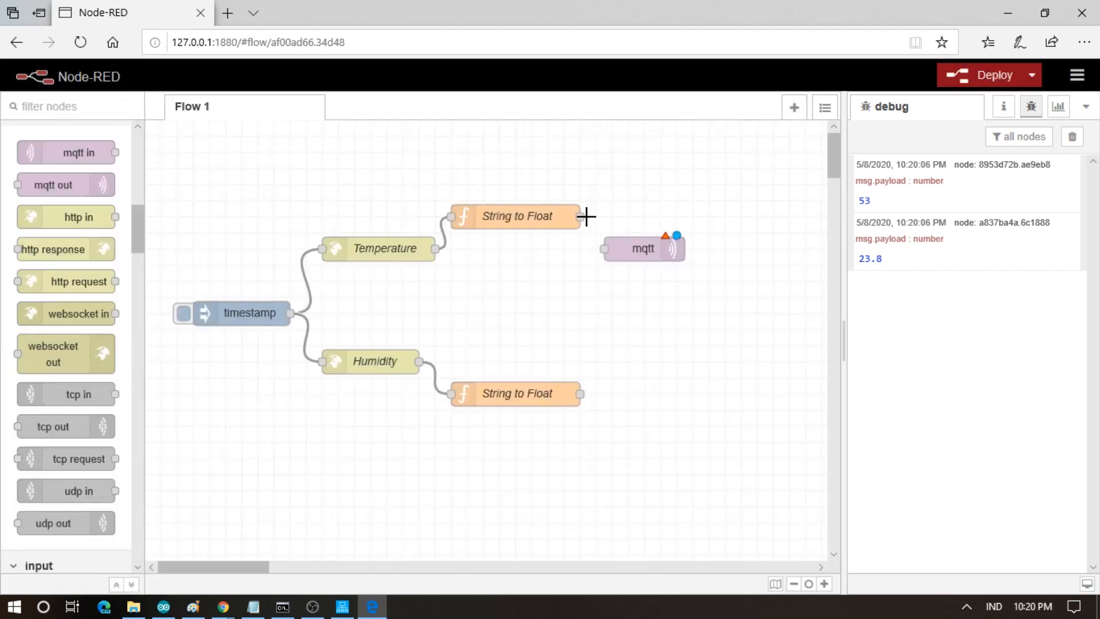
drag(580, 215, 657, 187)
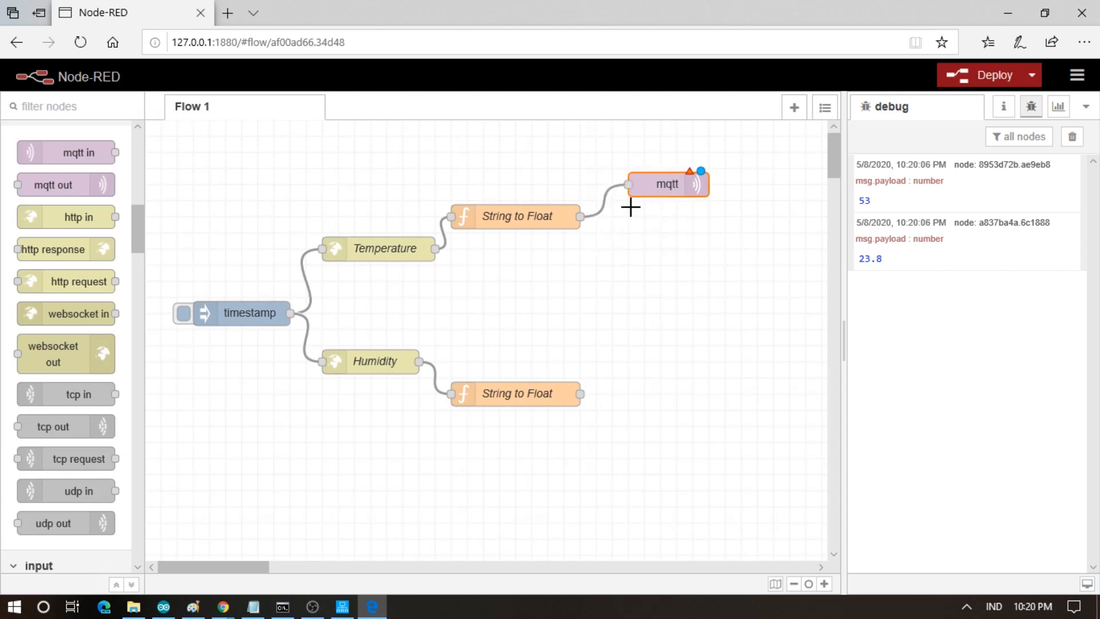
double_click(675, 189)
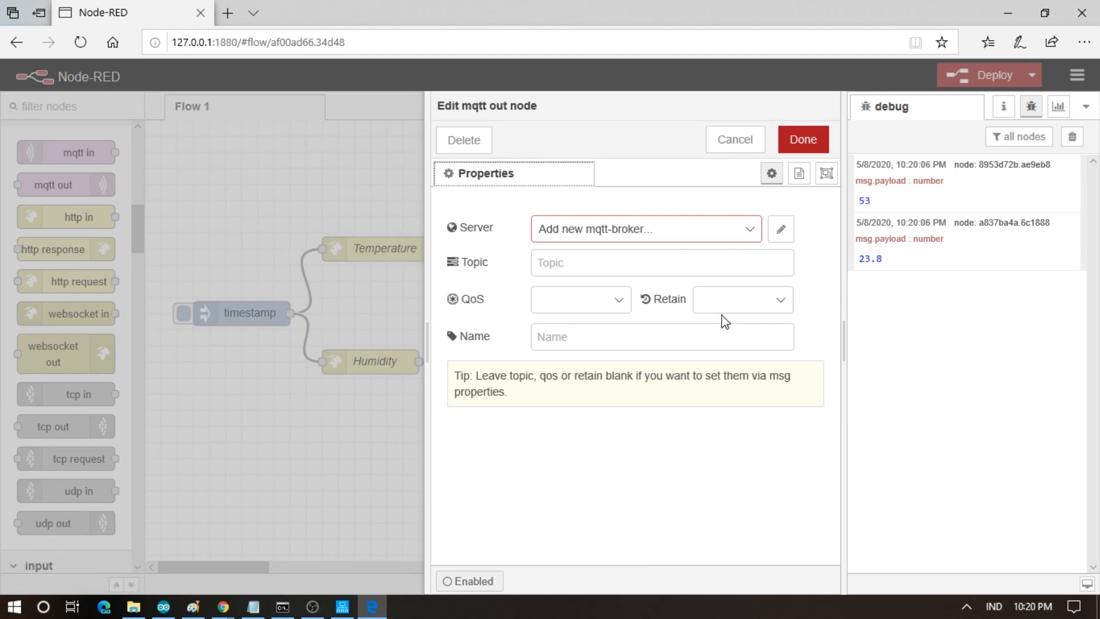
- Create a new MQTT broker named HINET IIoT Server with server localhost on port 1883
click(781, 230)
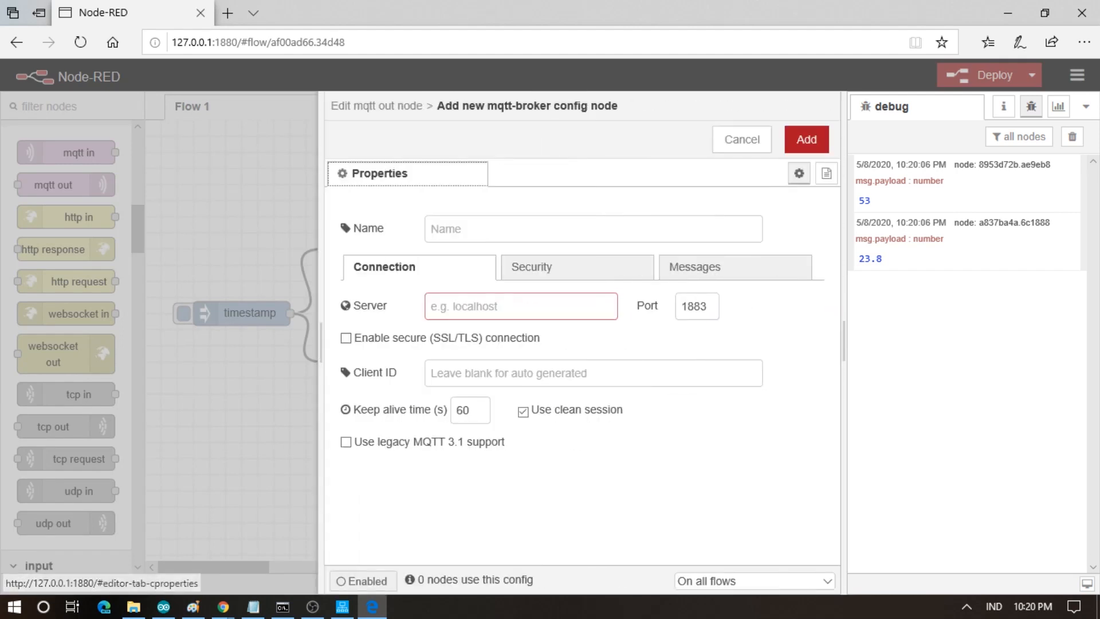
click(548, 228)
text(HINET IIoT Server)
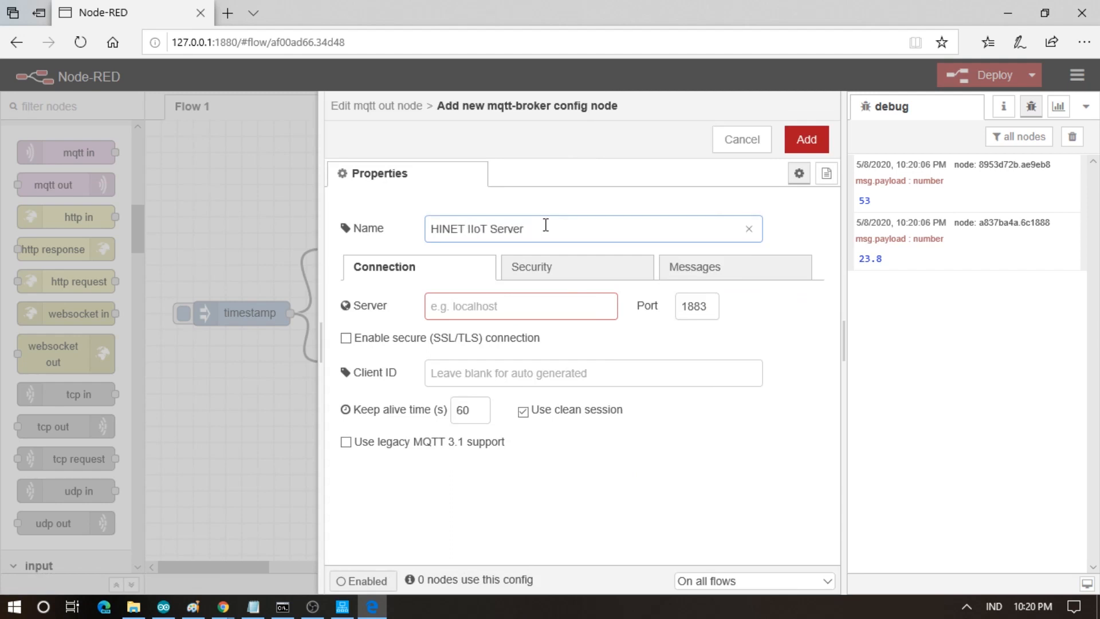
click(515, 307)
text(loca)
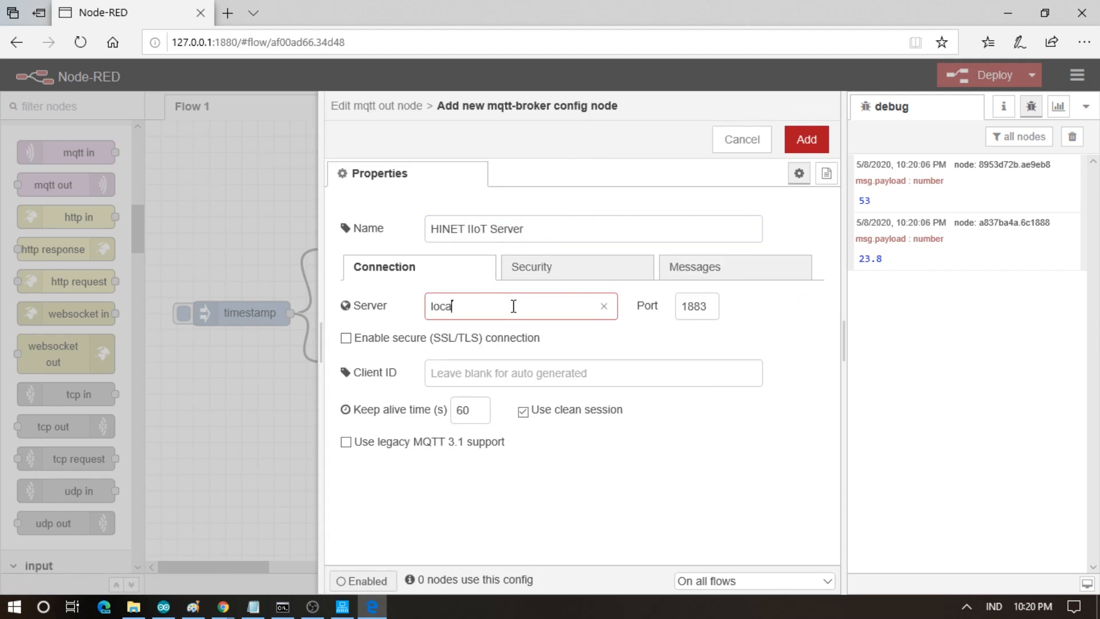
key(Tab)
key(Tab)
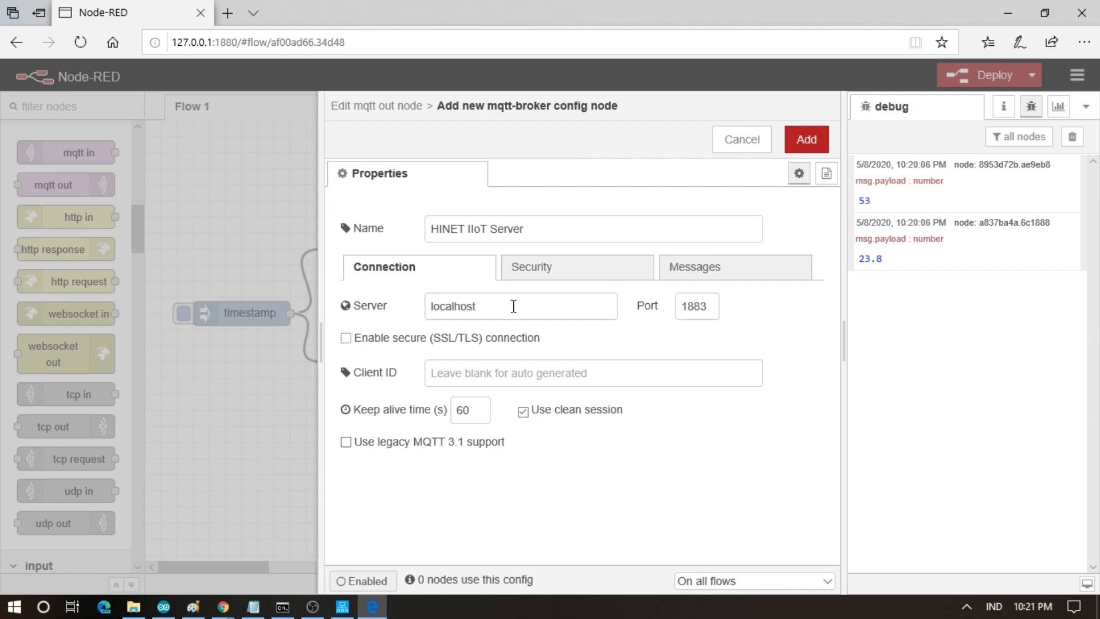
- Set the broker's client ID to NodeRedClient, as listed in IIoT Server's licensed clients
click(342, 607)
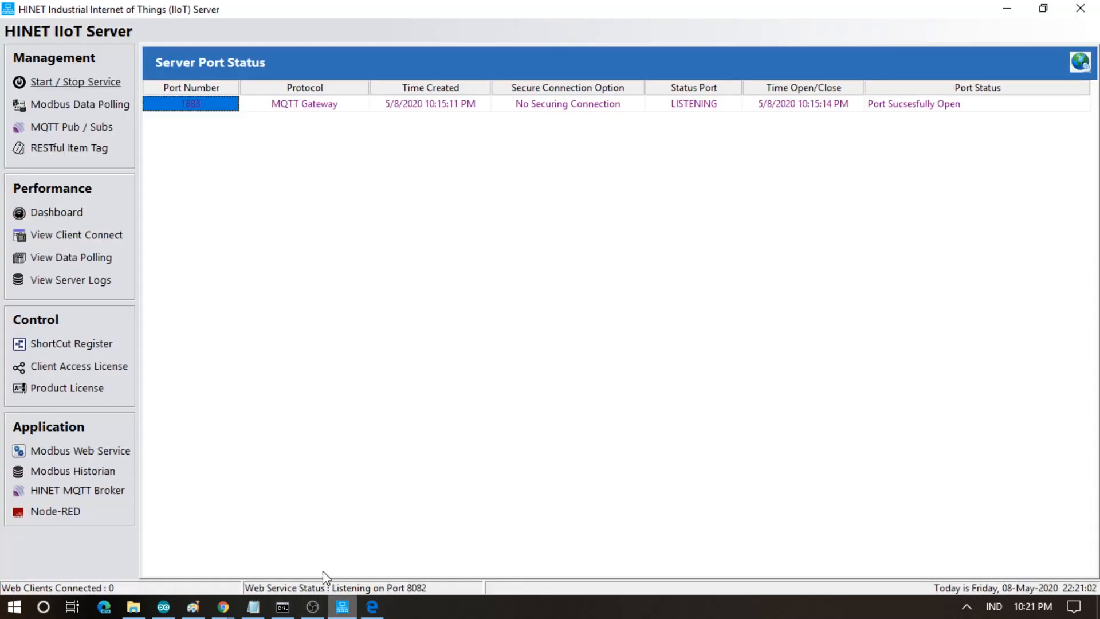
click(71, 368)
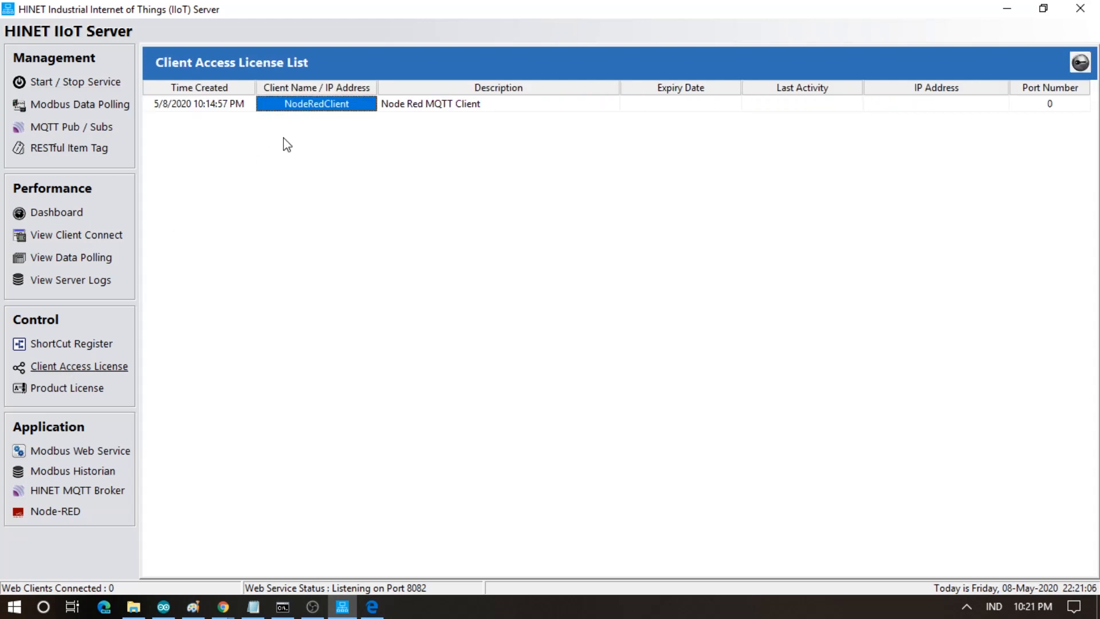
click(372, 607)
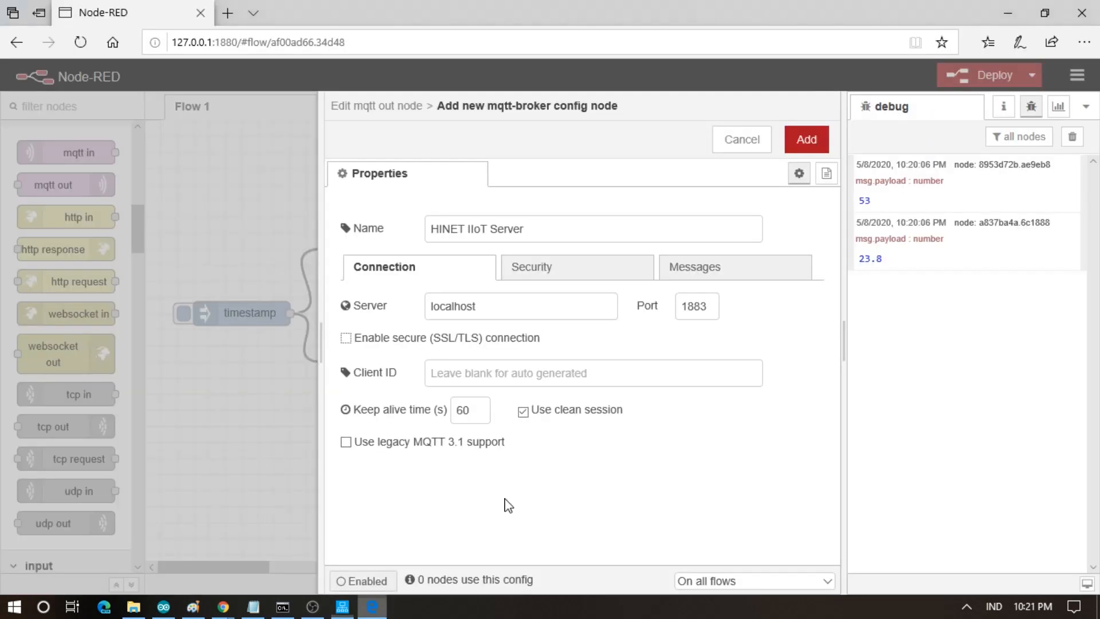
click(610, 369)
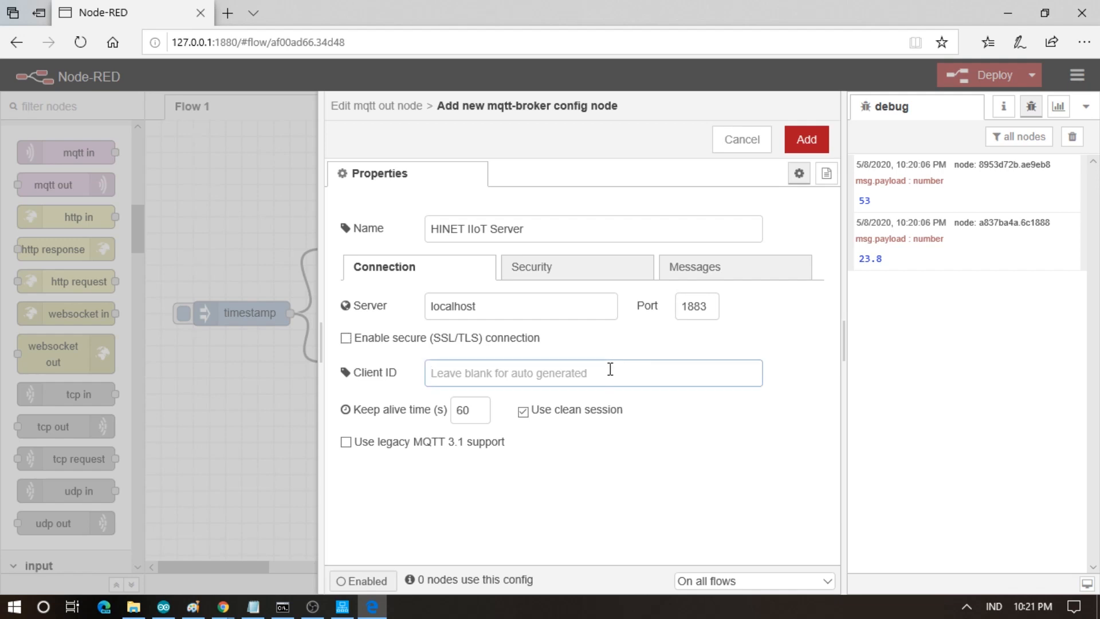
text(NodeRedClient)
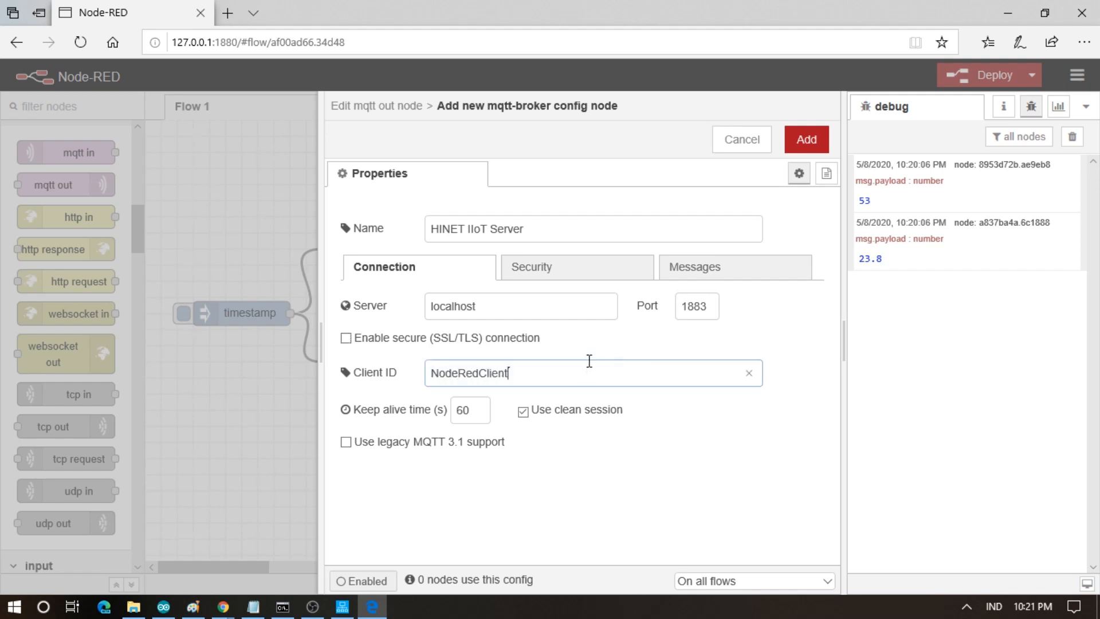
click(584, 267)
click(534, 300)
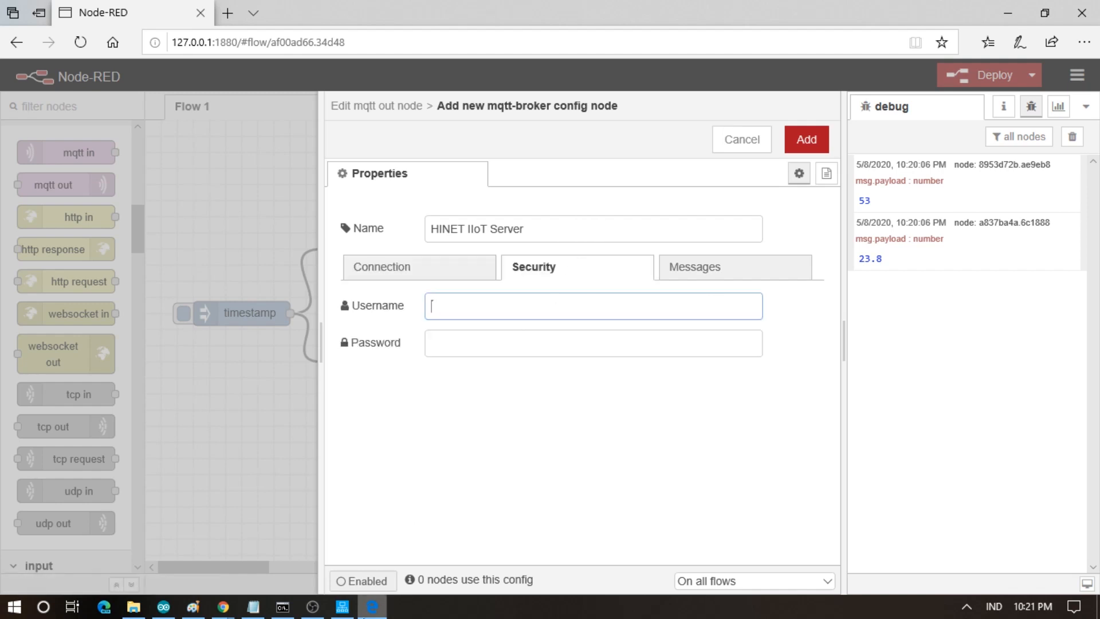
- Enter NodeRedClient's username and password from IIoT Server and add the broker to the mqtt node
click(342, 607)
right_click(348, 114)
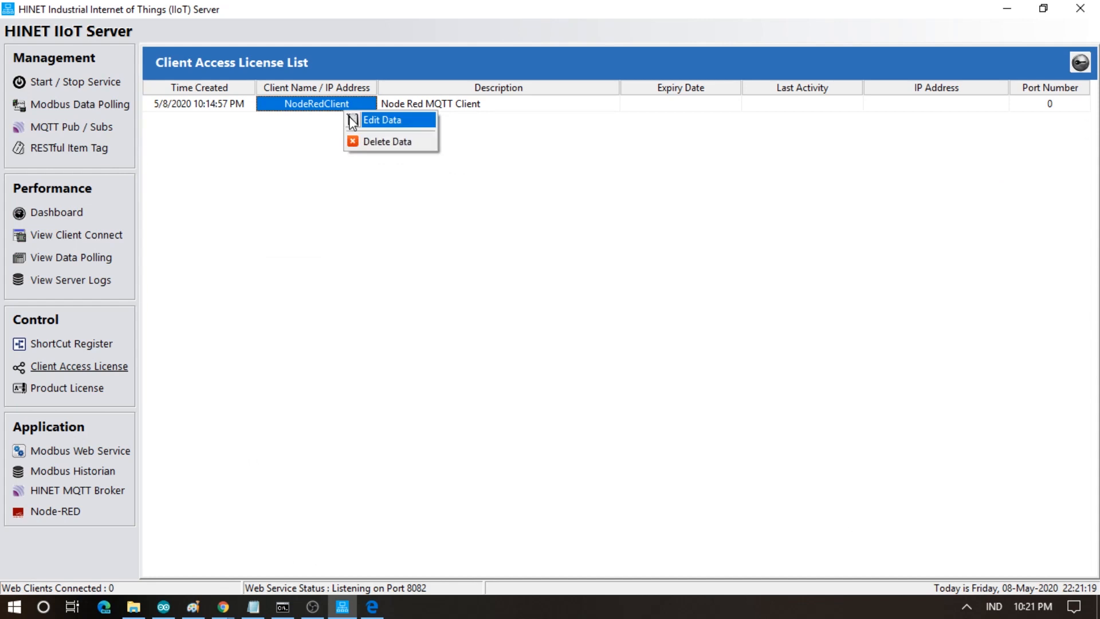
click(355, 121)
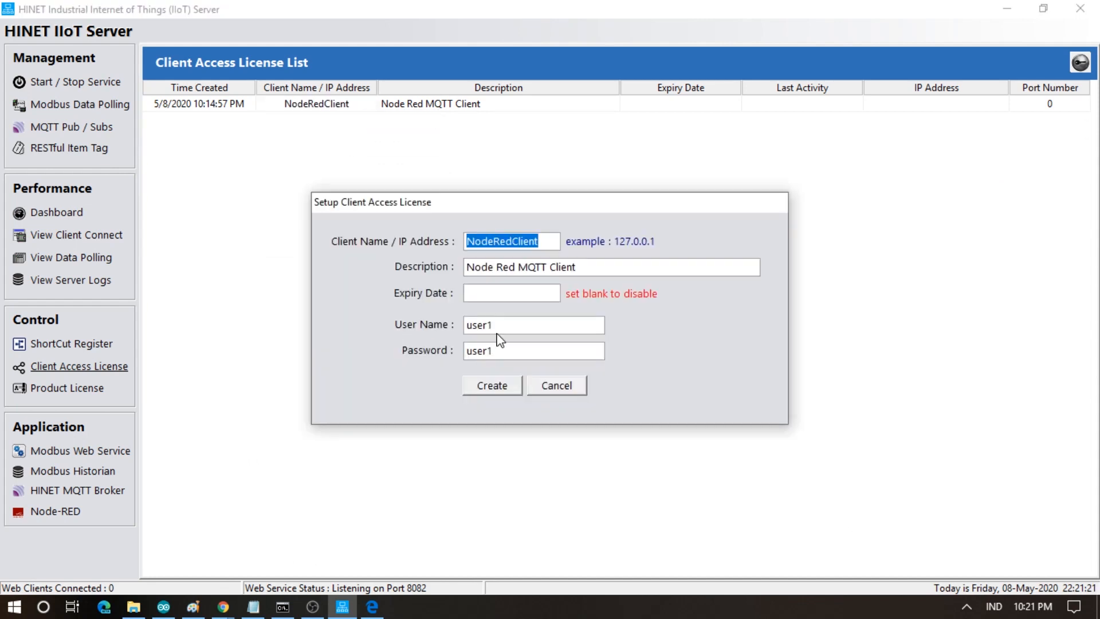
click(578, 389)
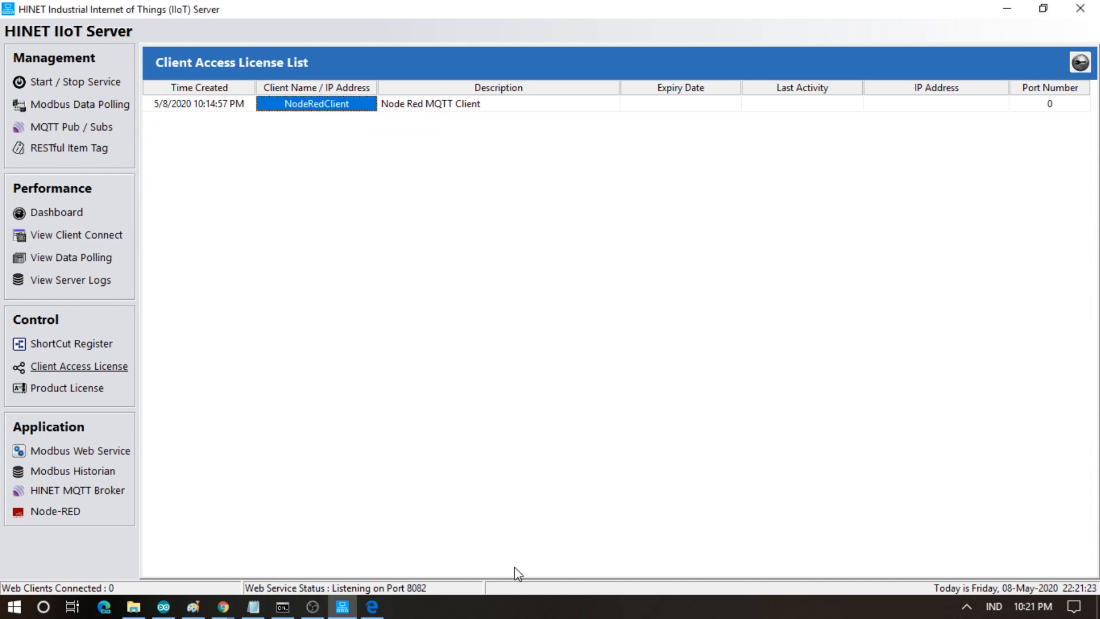
click(372, 606)
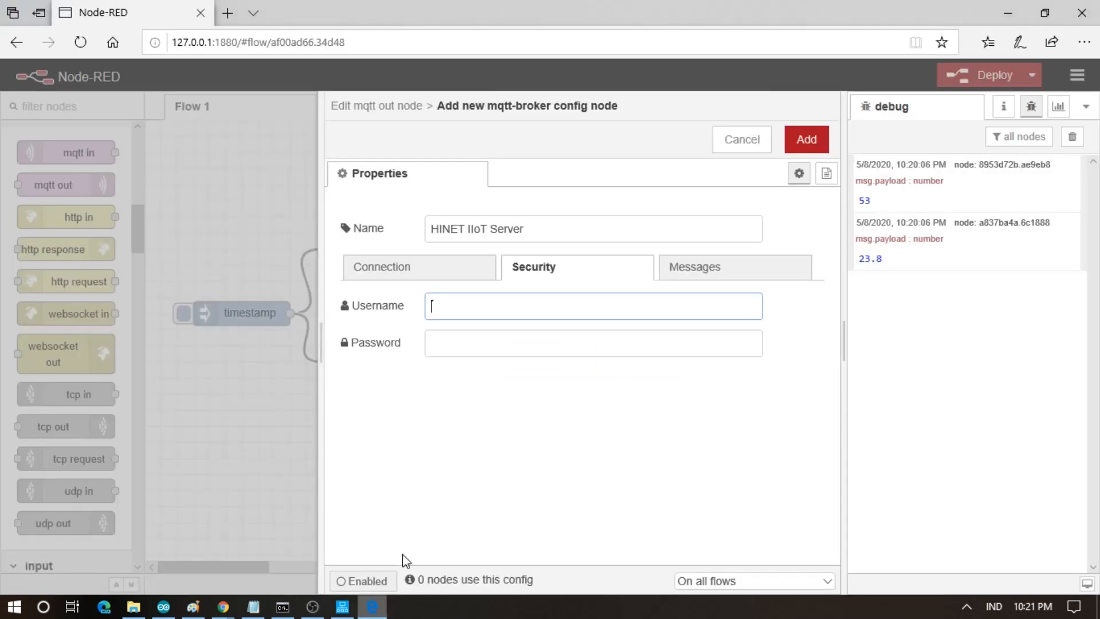
click(540, 348)
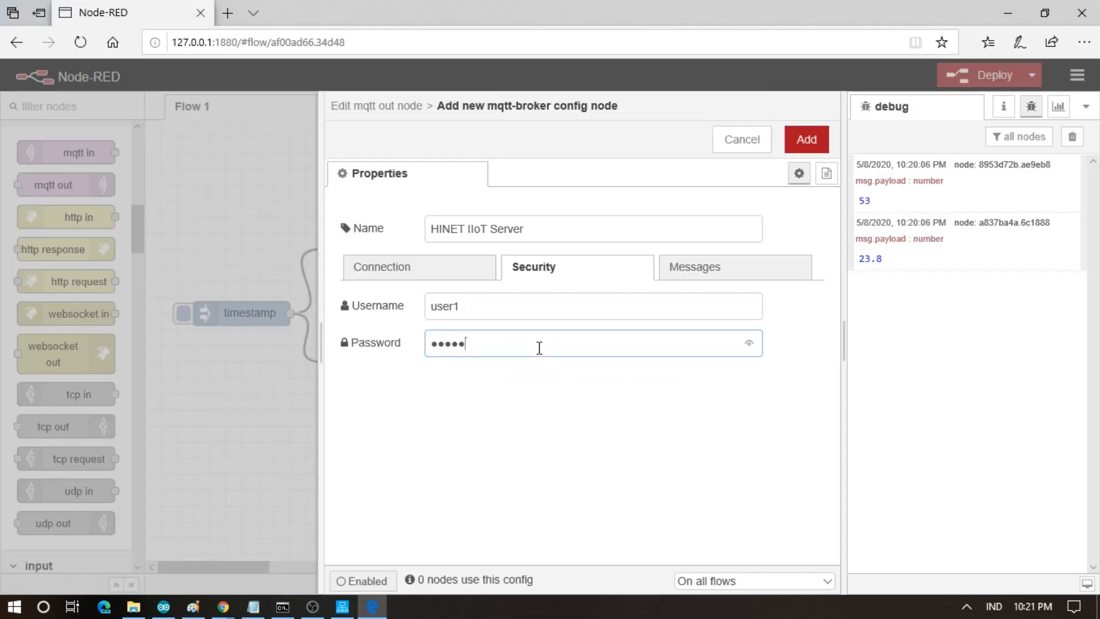
click(804, 143)
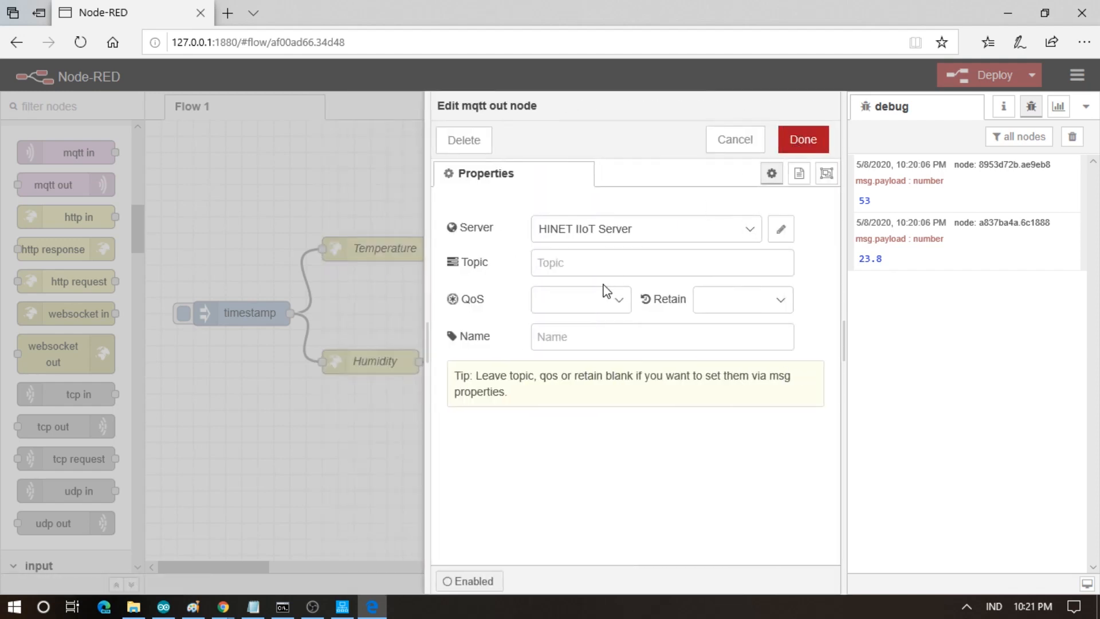
click(600, 267)
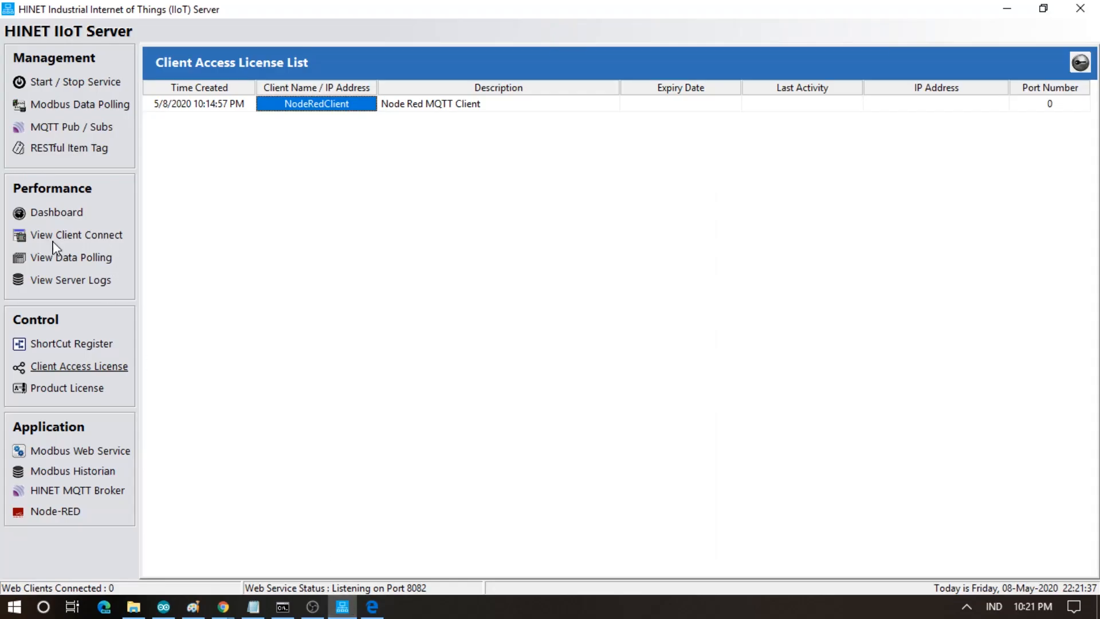
- In Data Polling, view Holding Registers 0–15 as Float, all reading 0.0
click(97, 240)
click(90, 262)
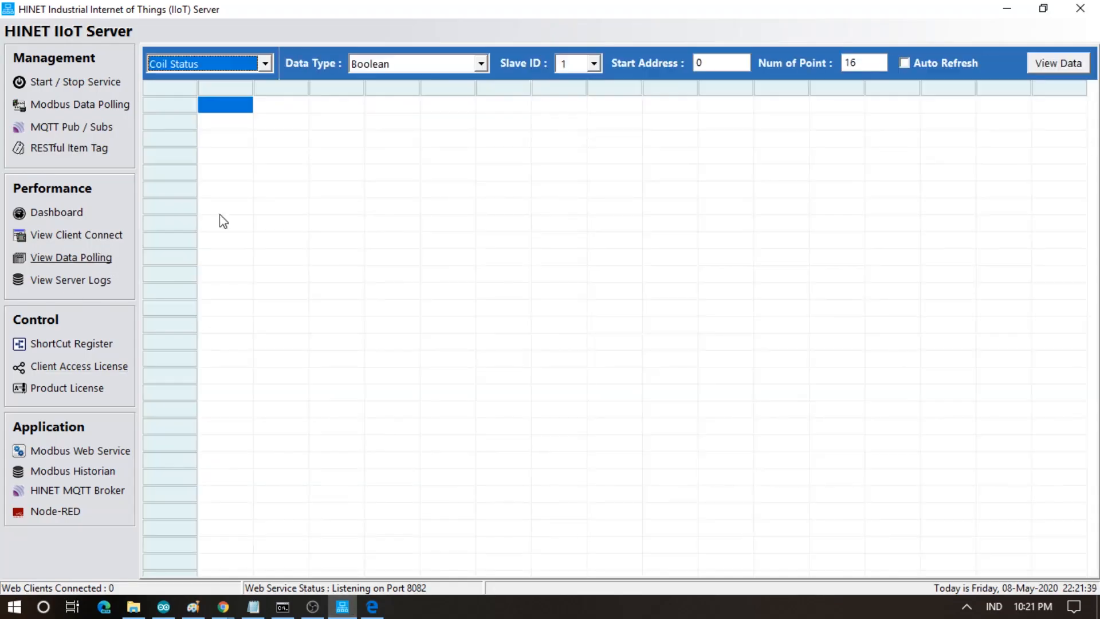
click(223, 63)
click(193, 112)
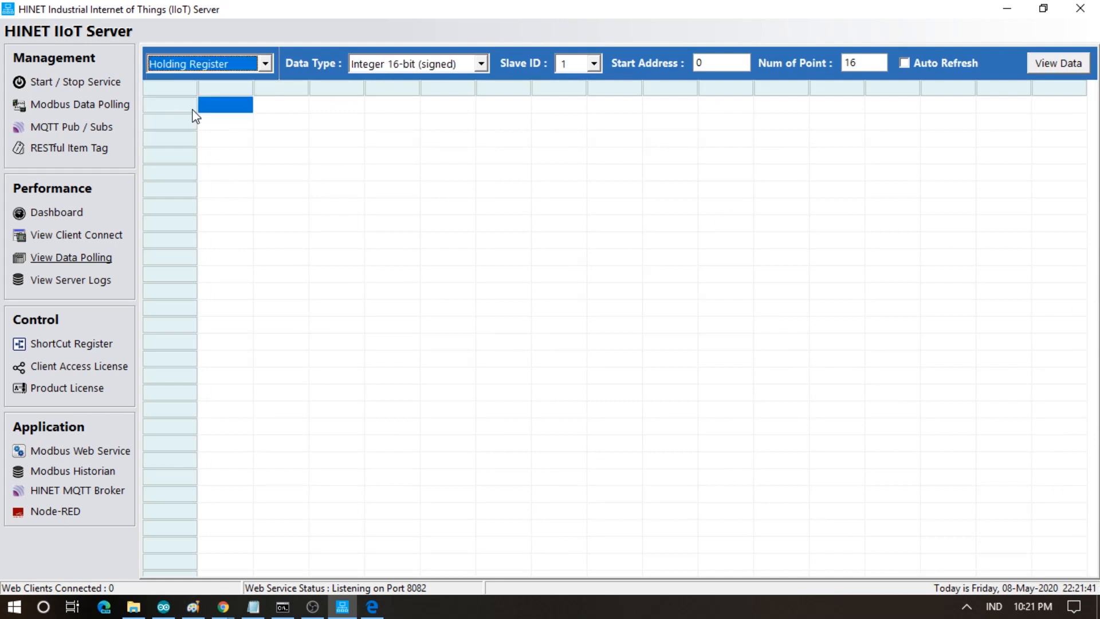
click(419, 62)
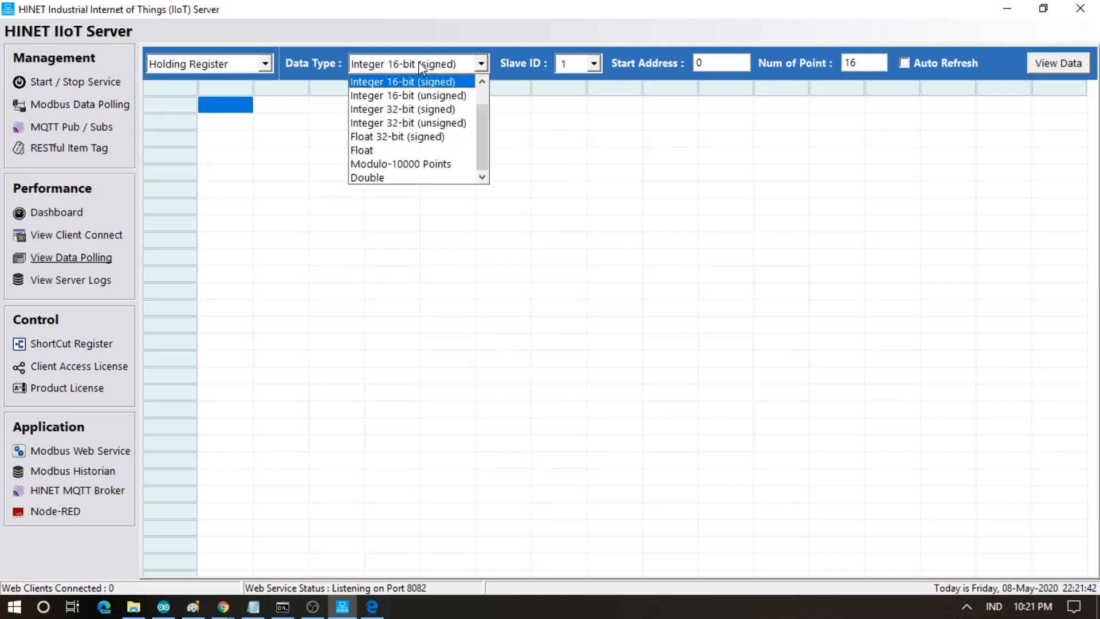
click(391, 149)
click(733, 64)
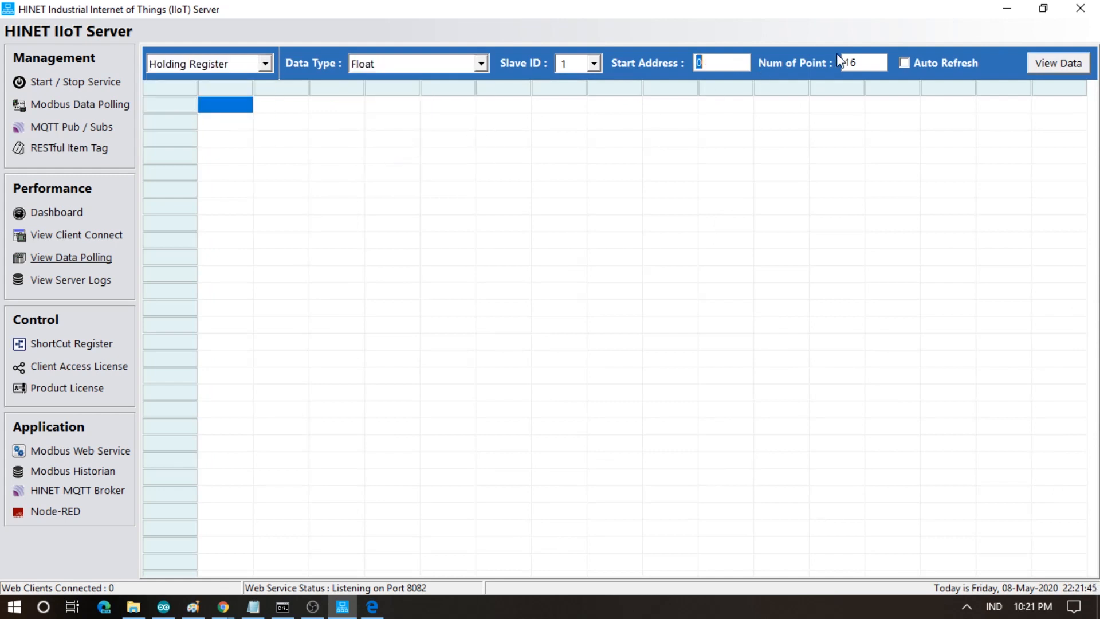
click(1042, 68)
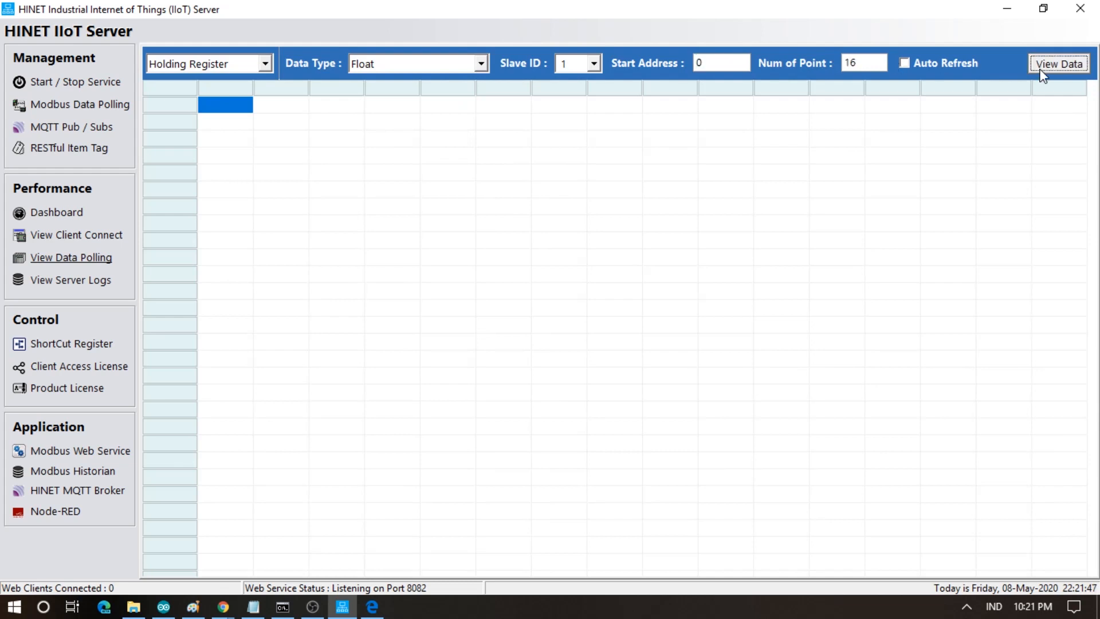
- Give the mqtt out node topic *1@3>0.2f, QoS 0, retain false, and the name Temperature
click(371, 608)
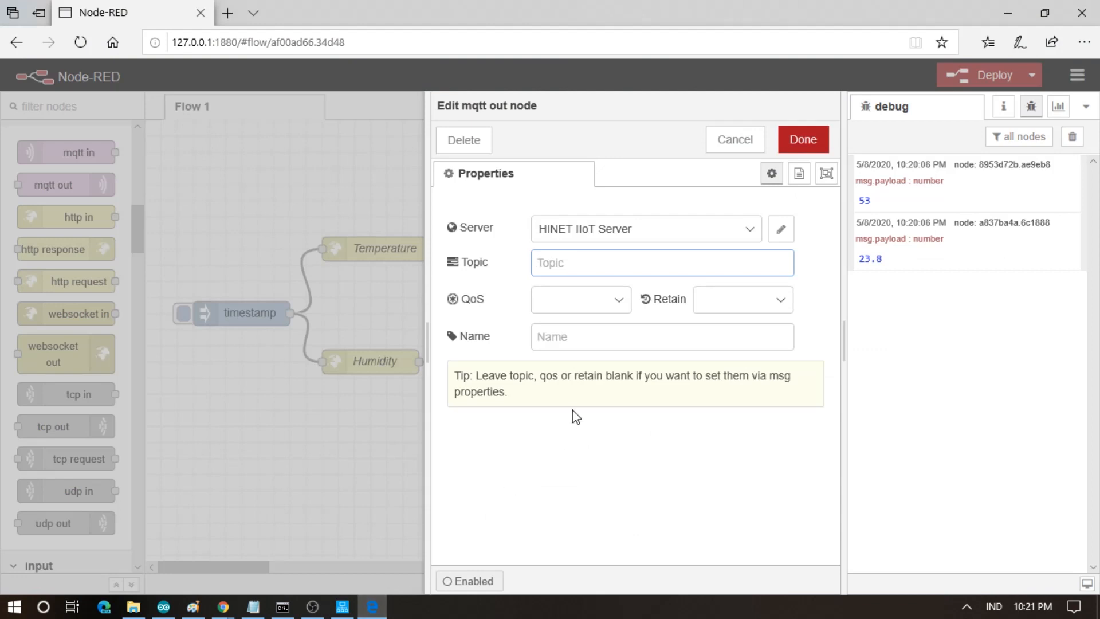
text(*)
click(617, 299)
click(594, 305)
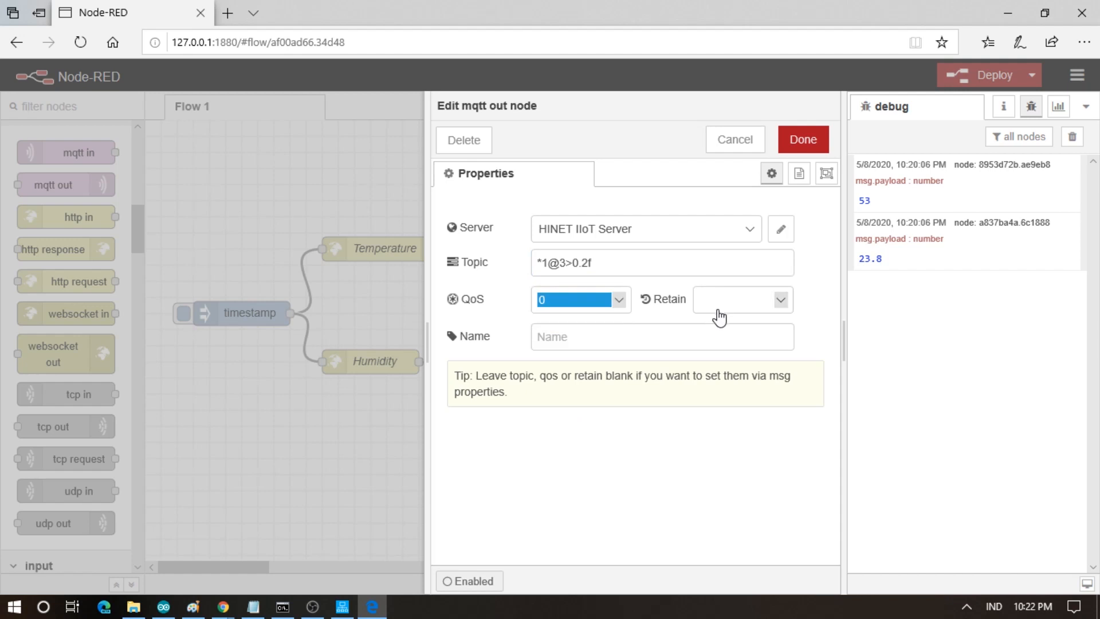
click(717, 310)
click(713, 314)
click(646, 335)
text(Temperat)
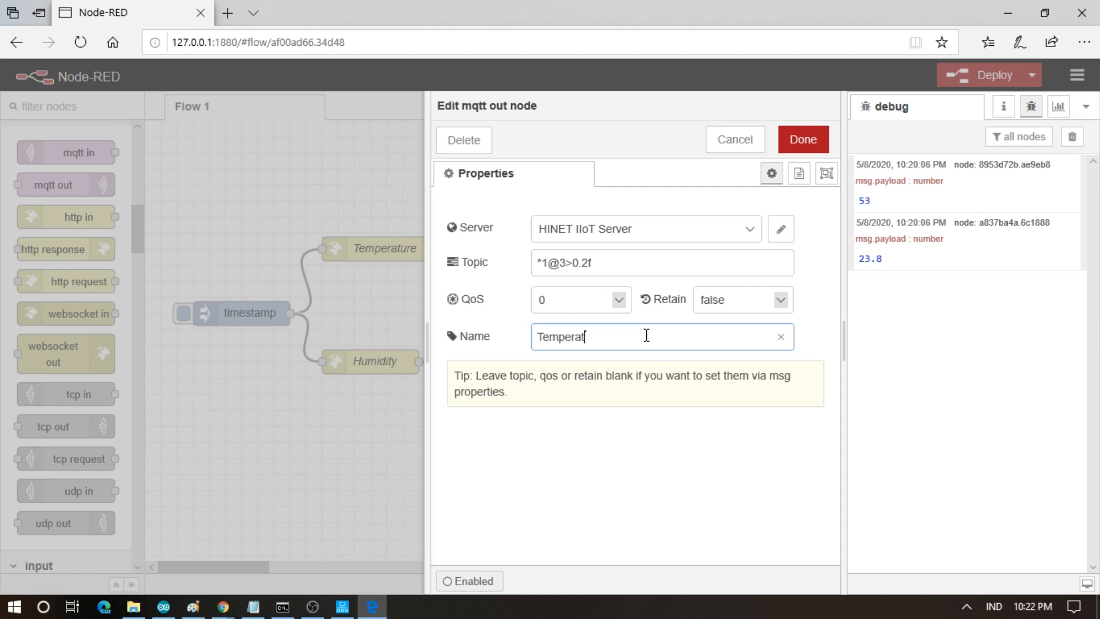
click(797, 138)
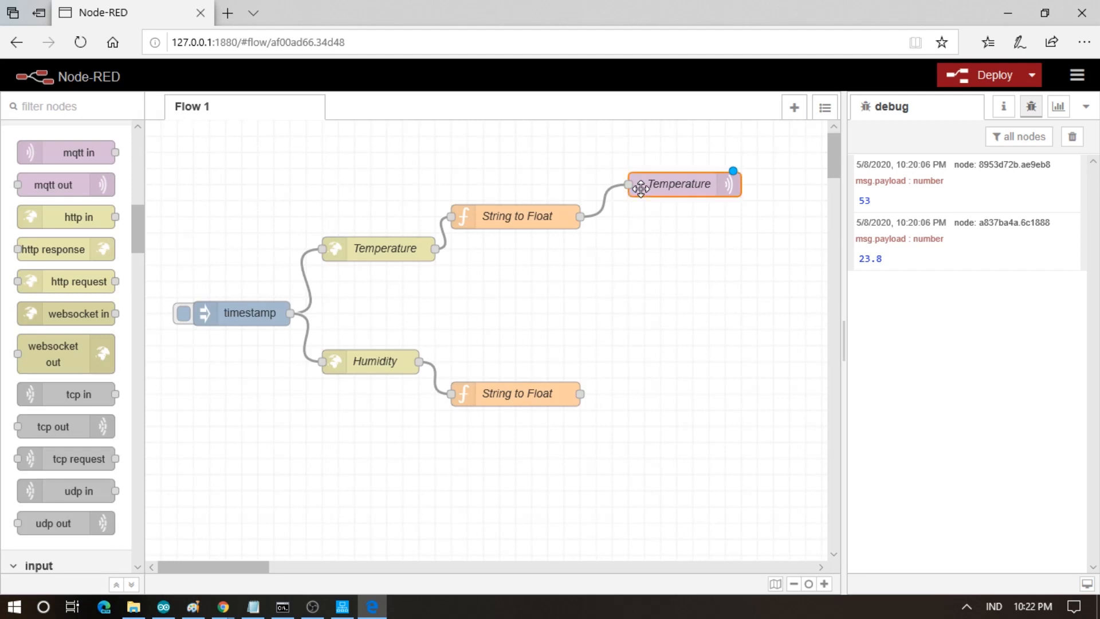
- Duplicate the Temperature output and wire the humidity String to Float node into the copy
key(ctrl+c)
click(617, 281)
key(ctrl+v)
click(617, 280)
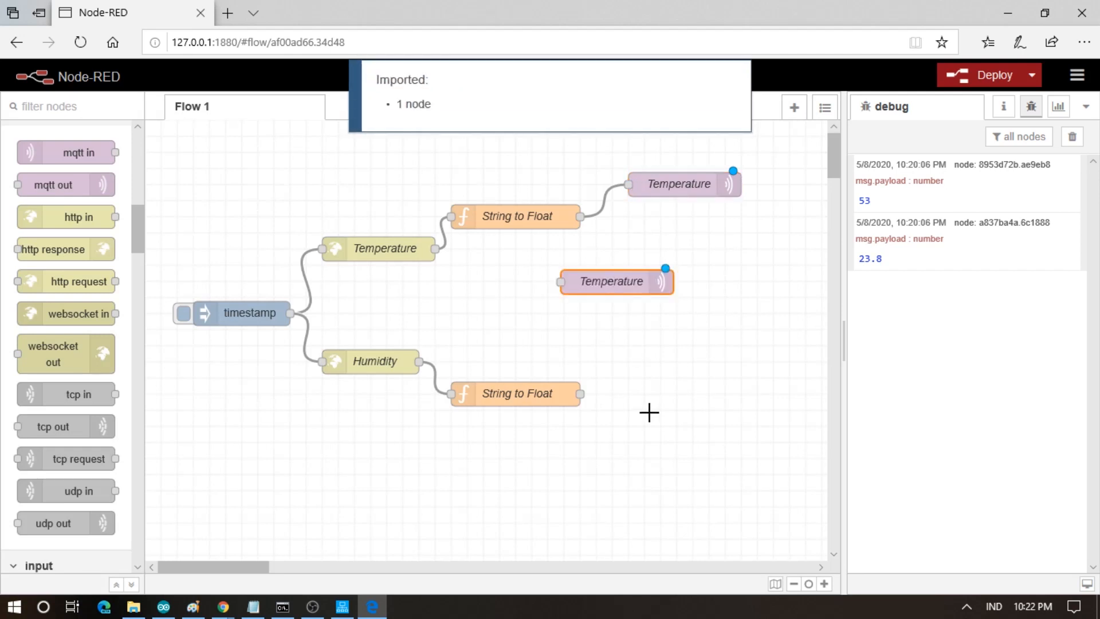
drag(627, 283, 701, 438)
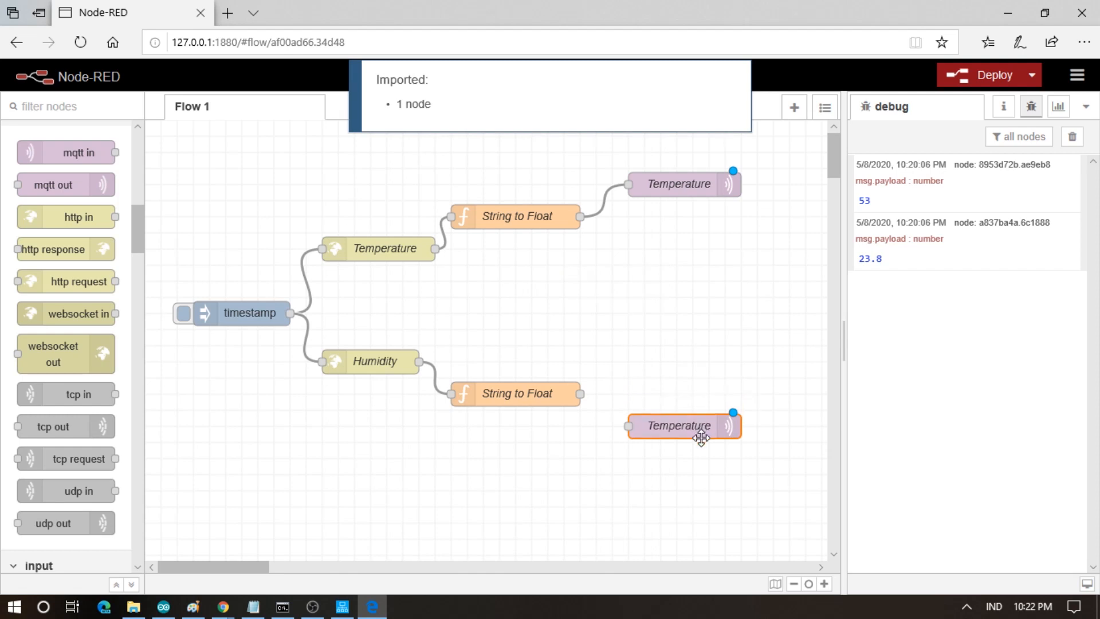
drag(578, 393, 638, 426)
- Rename the copy to Humidity and change its topic to *1@3>2.2f
double_click(654, 425)
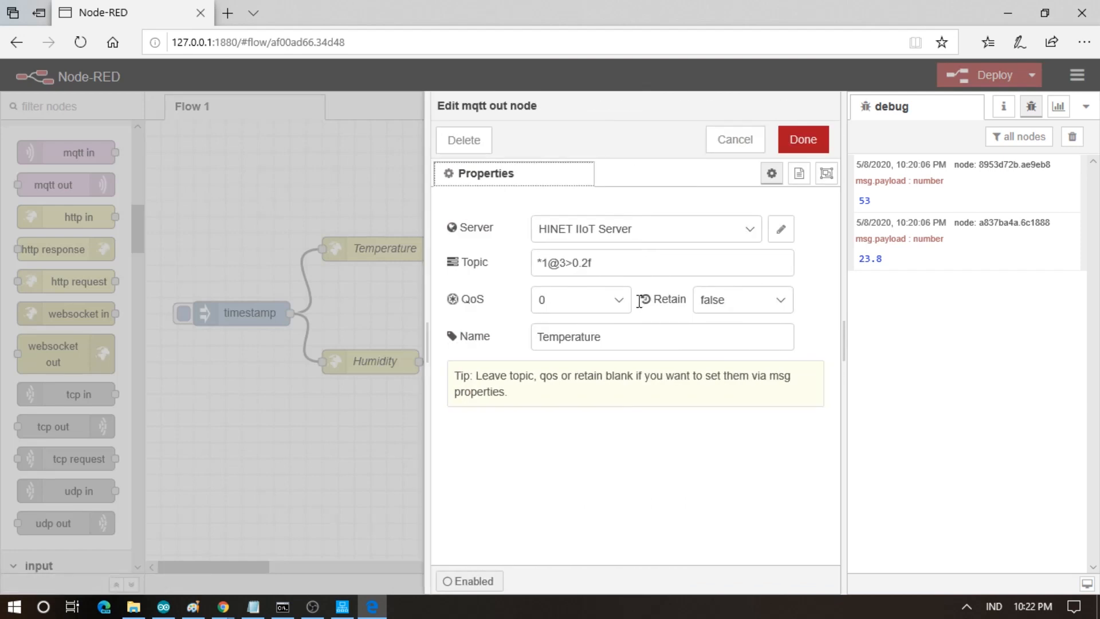
double_click(599, 341)
text(Humidity)
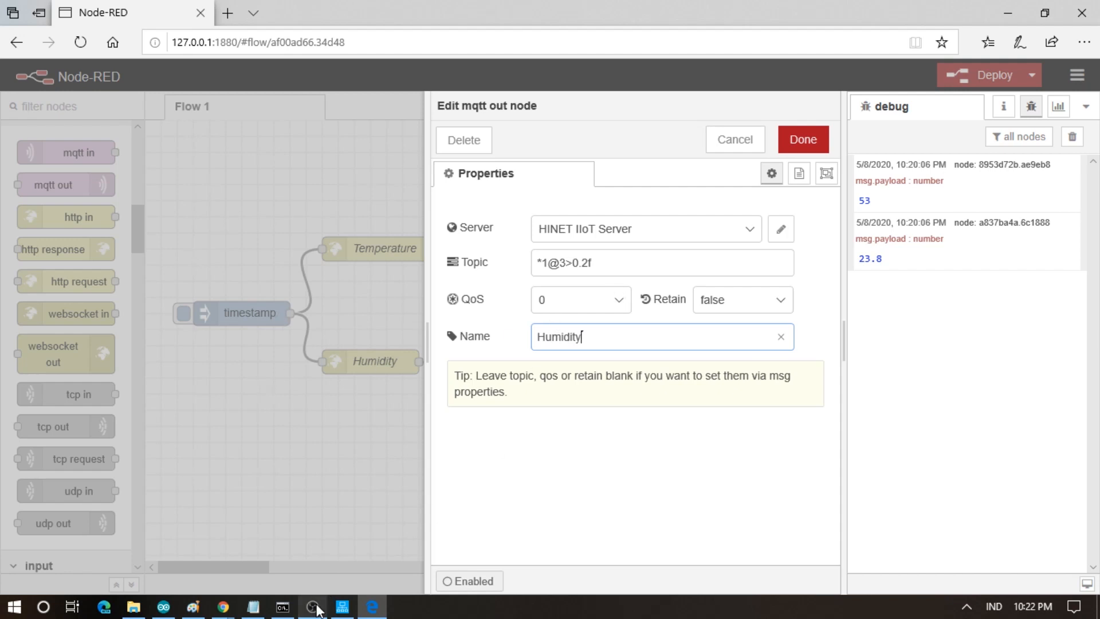
click(341, 608)
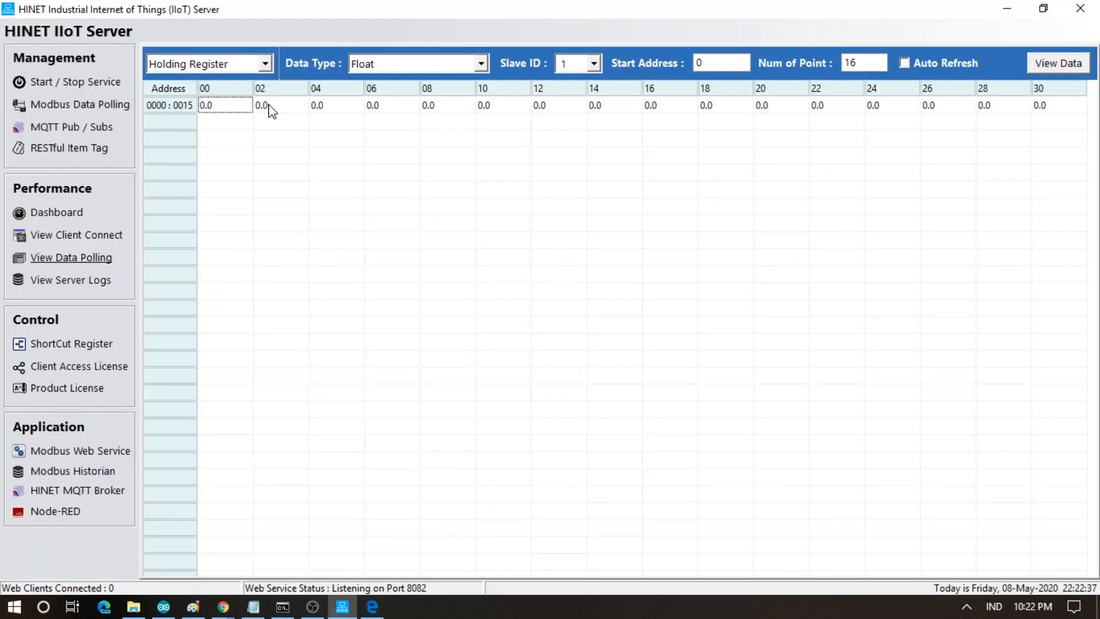
click(372, 607)
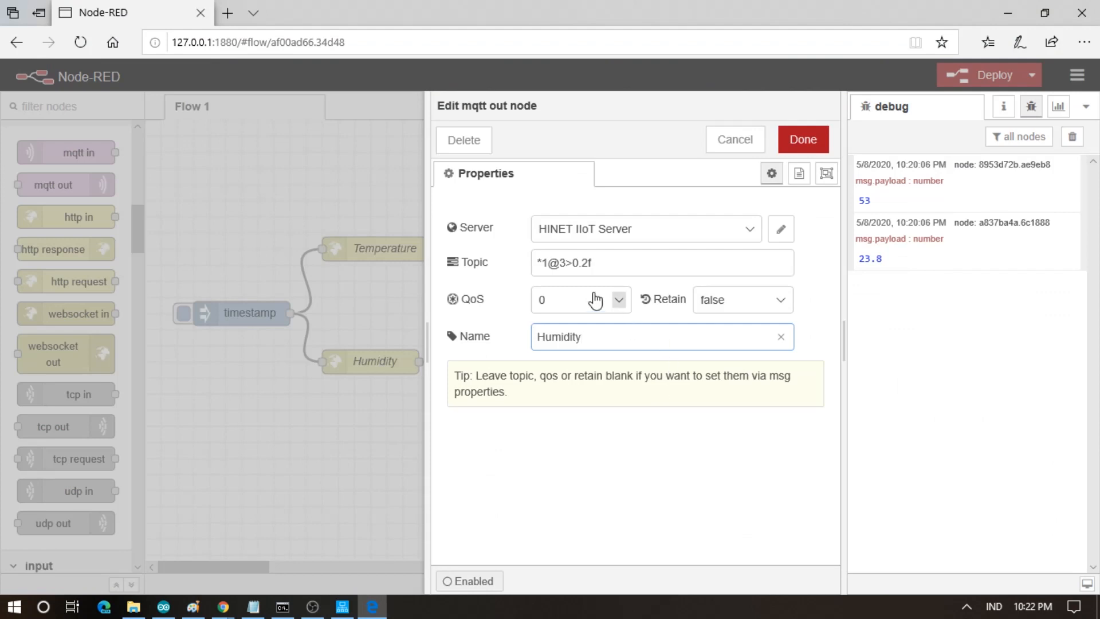
click(585, 258)
text(2.)
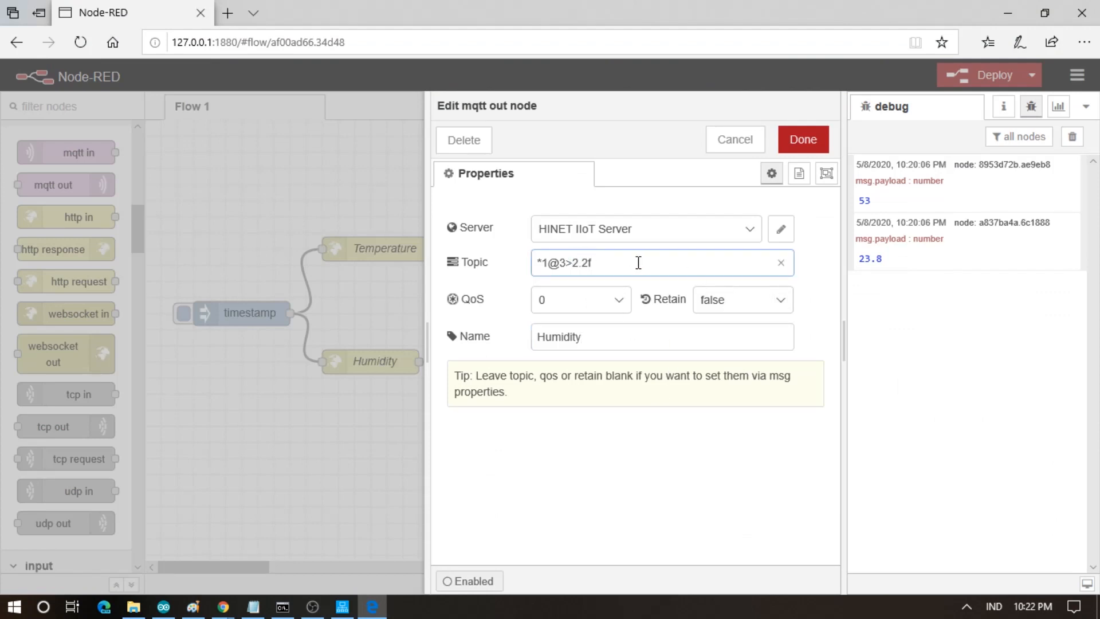
click(808, 142)
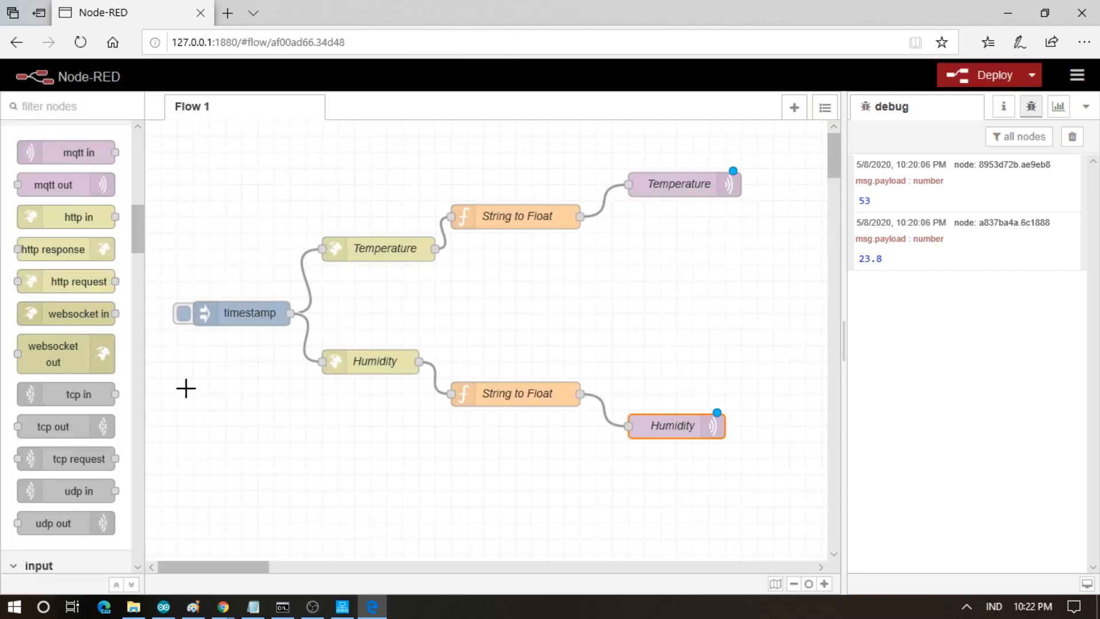
- Deploy the flow, inject the timestamp once, and refresh the server's Float registers, still 0.0
click(972, 74)
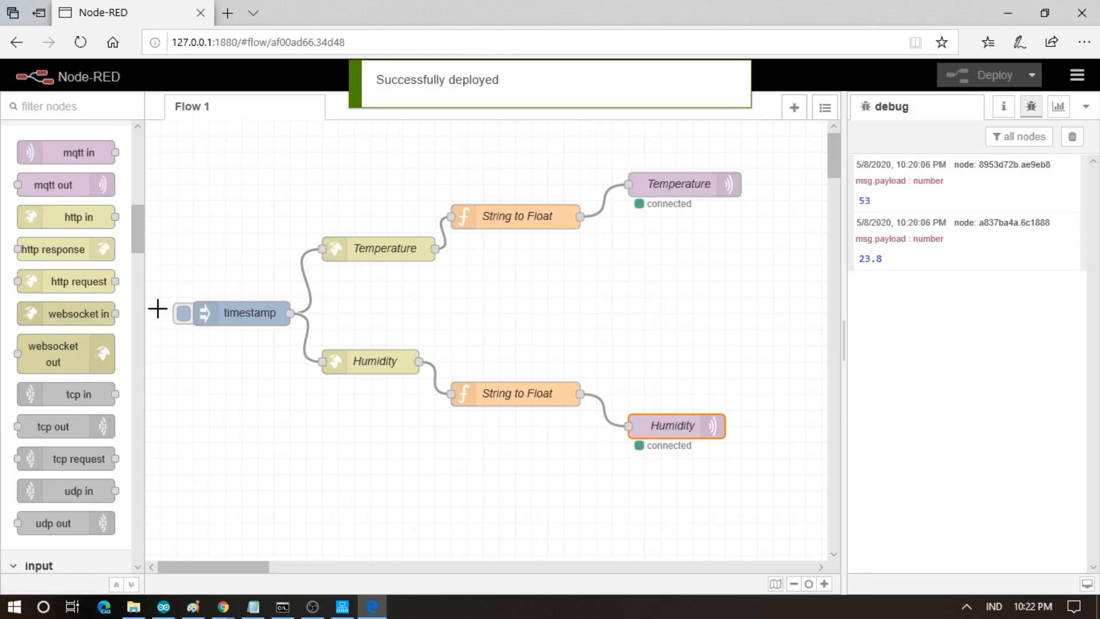
click(182, 314)
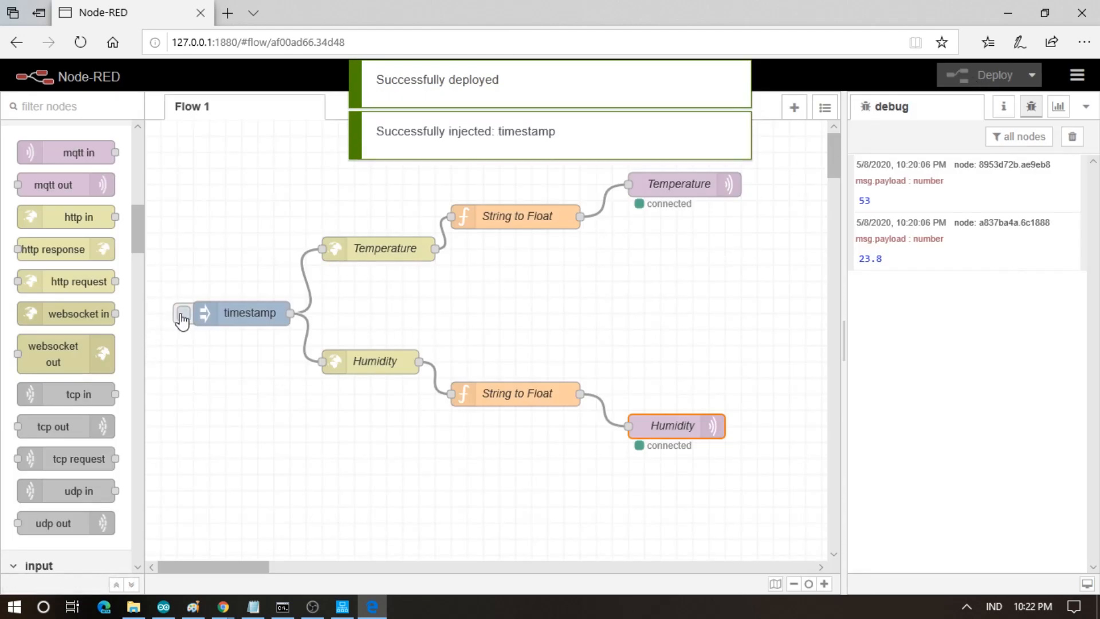
click(343, 607)
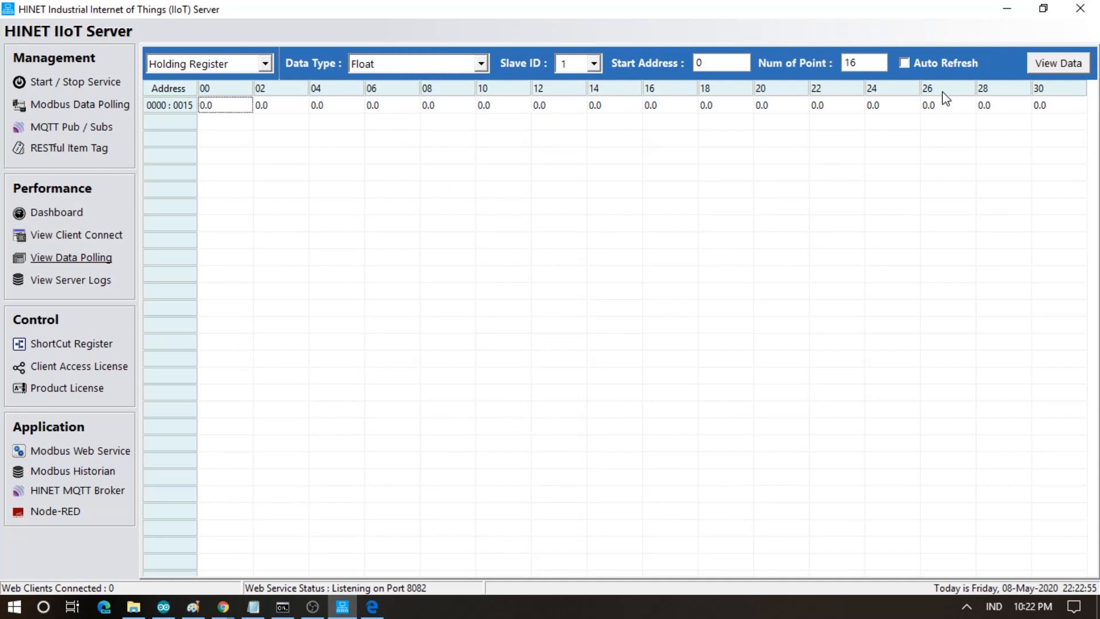
click(1047, 70)
click(1047, 70)
click(372, 607)
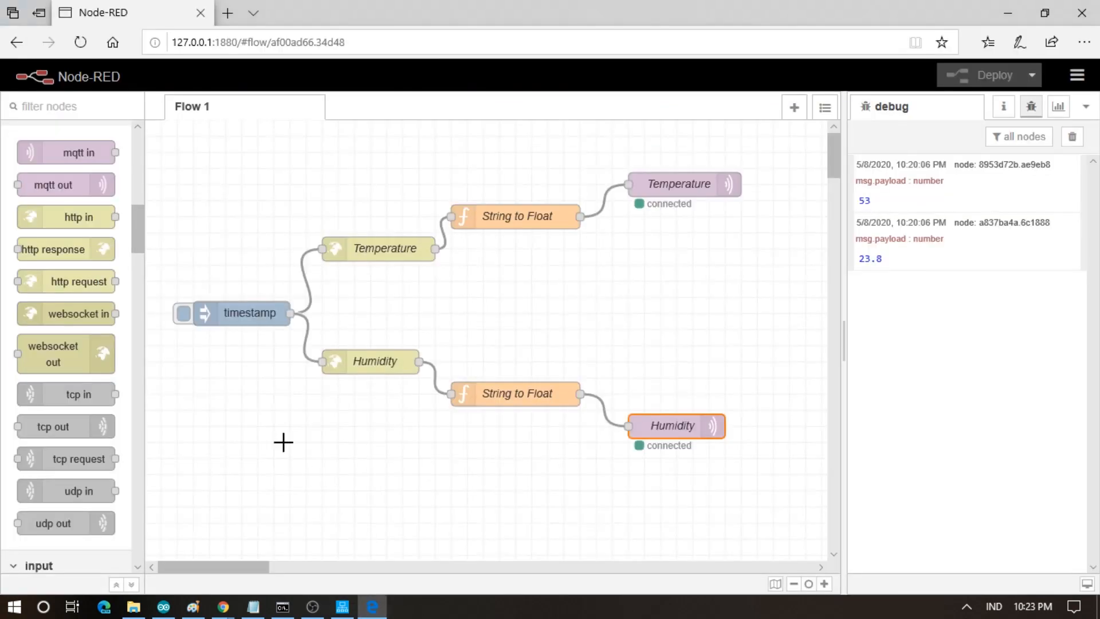
- Set the timestamp inject to repeat at a 5-second interval, then deploy and trigger it
click(236, 316)
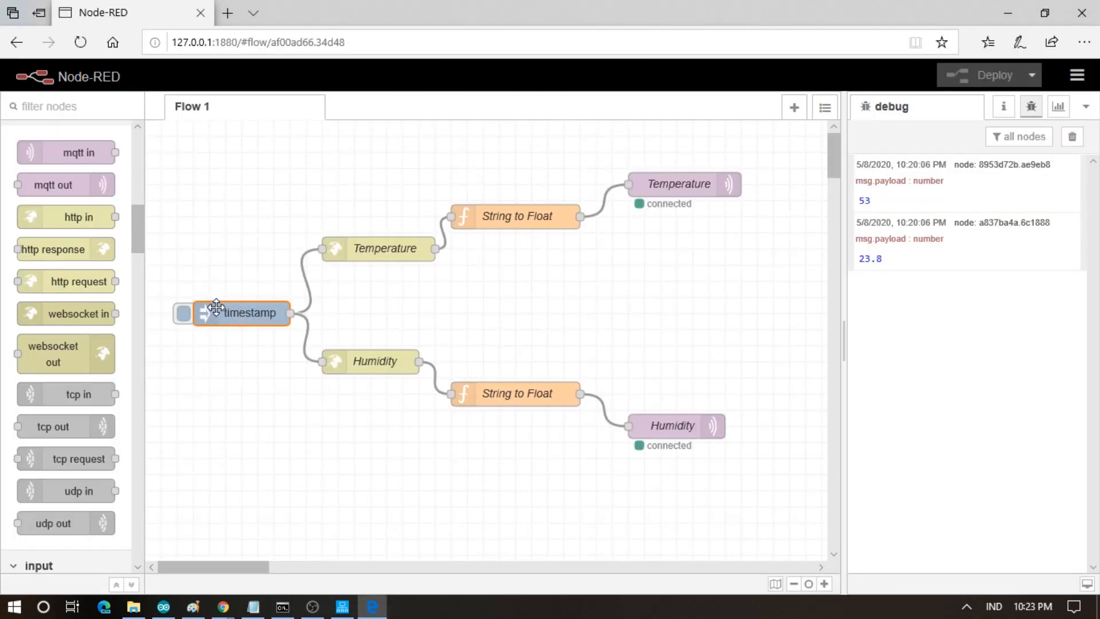
drag(204, 313, 199, 295)
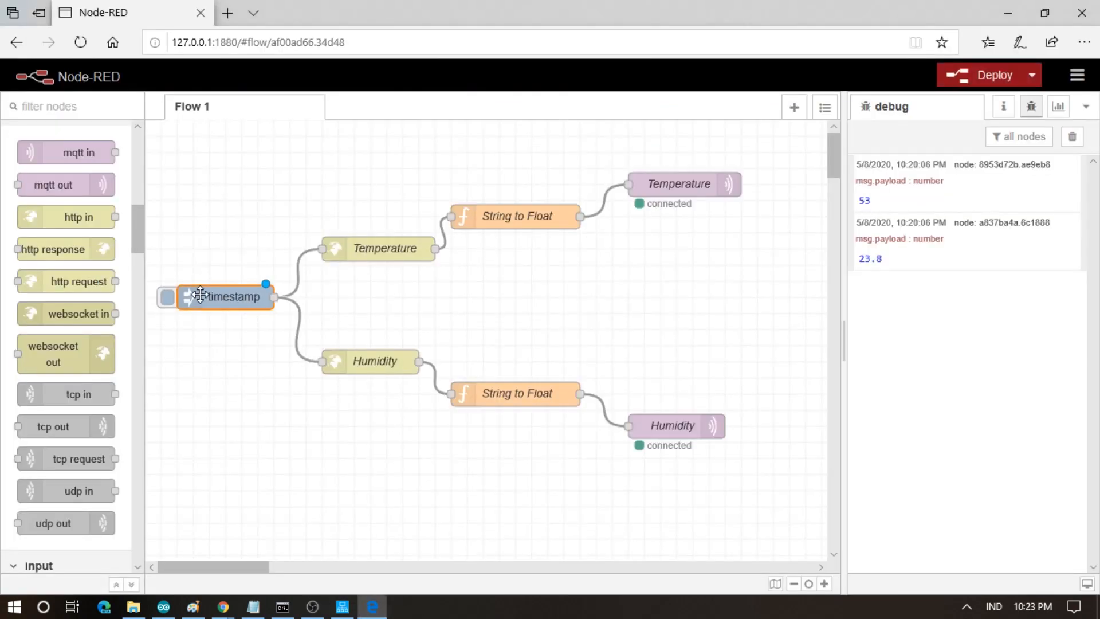
double_click(199, 295)
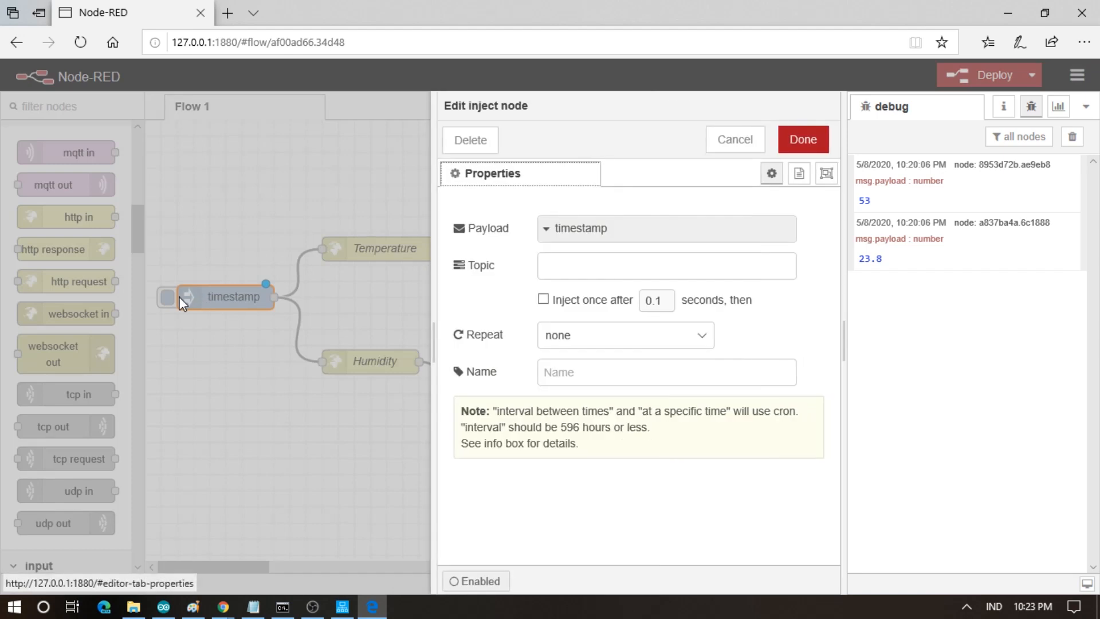
click(560, 342)
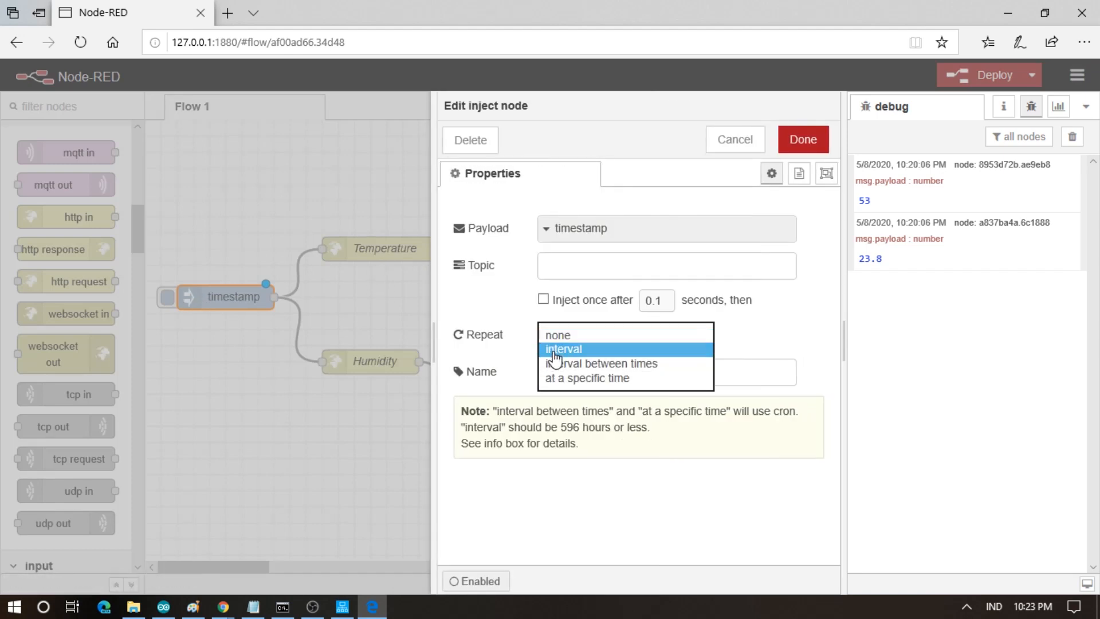
click(561, 350)
double_click(584, 371)
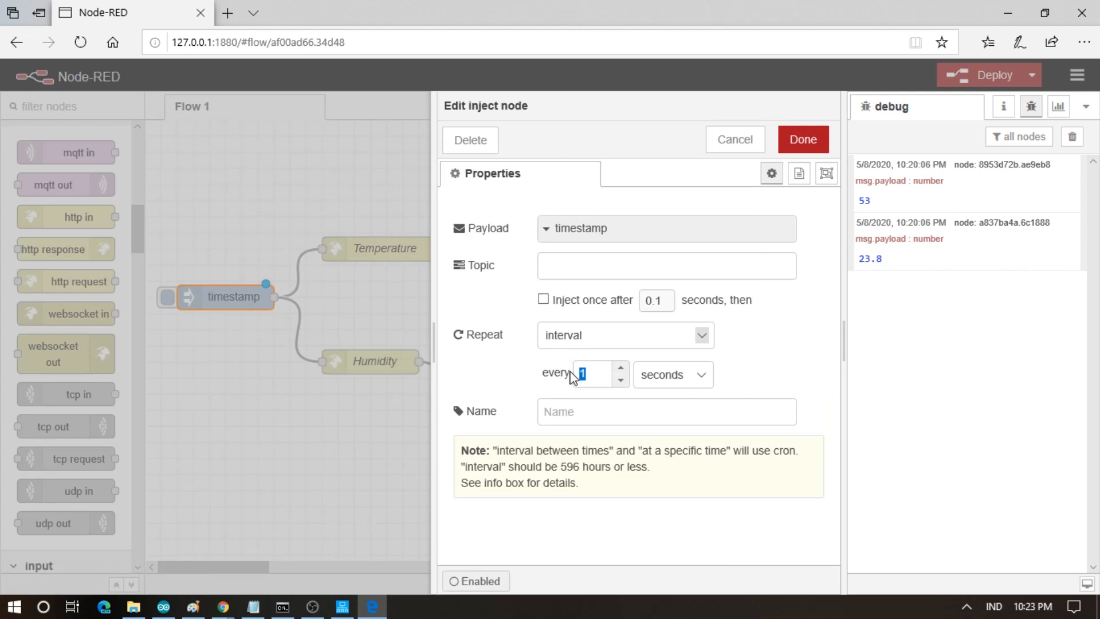
text(5)
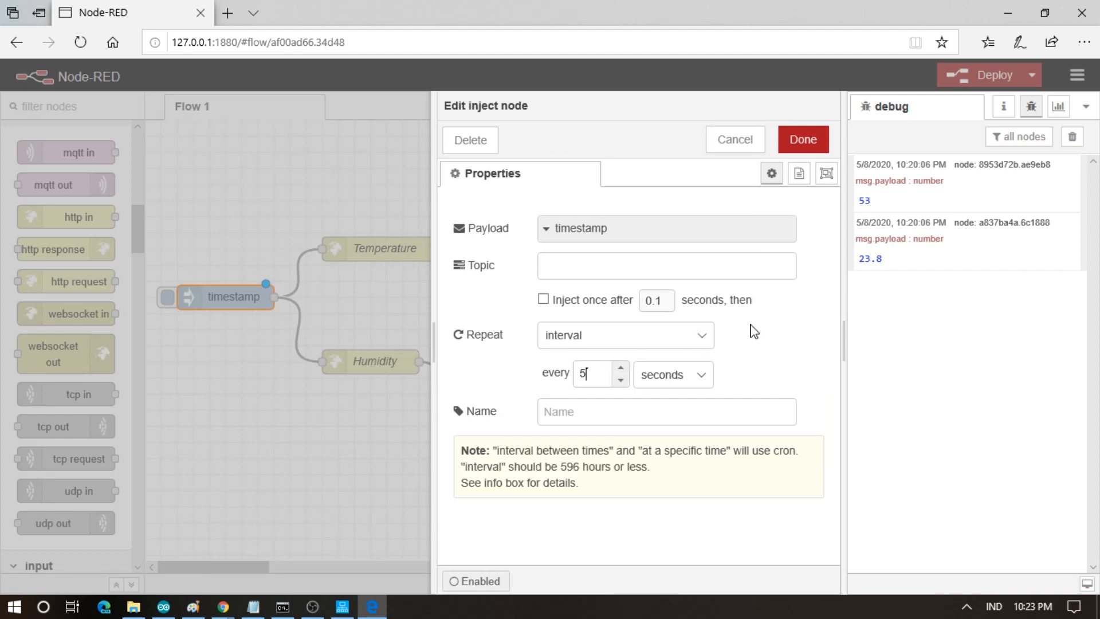
click(803, 140)
click(956, 72)
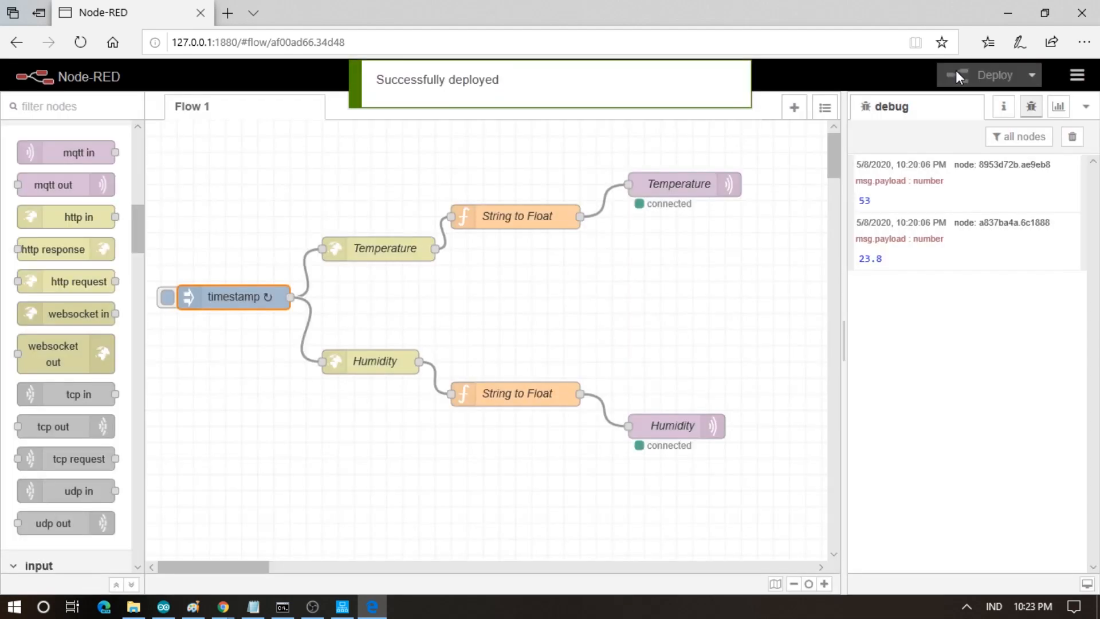
click(168, 298)
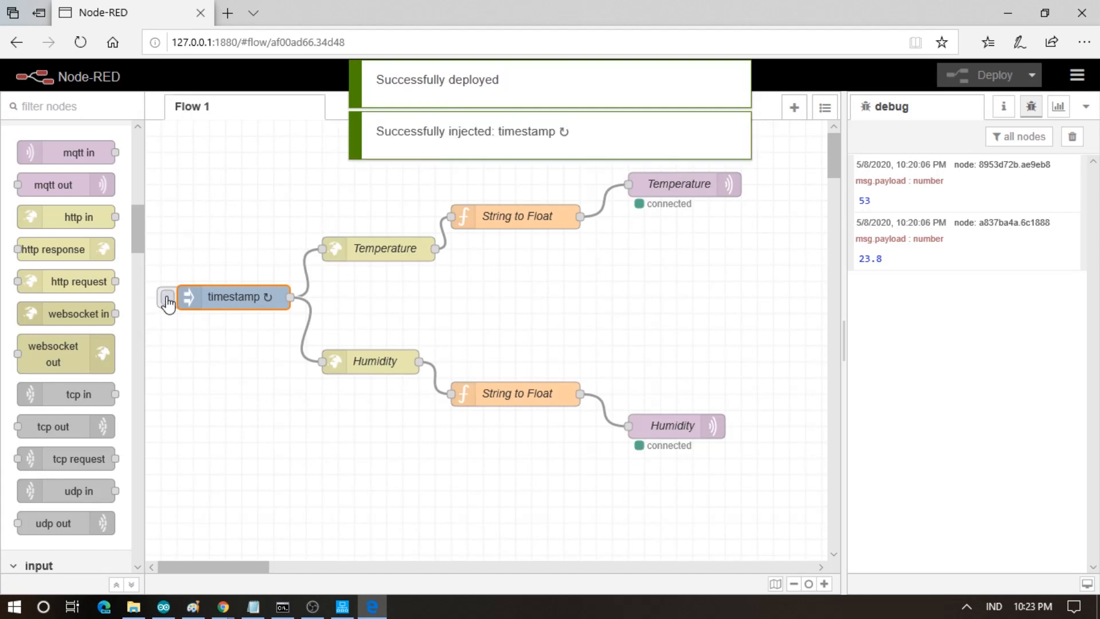
- Refresh the Float registers and confirm NodeRedClient appears among the connected MQTT clients
click(342, 607)
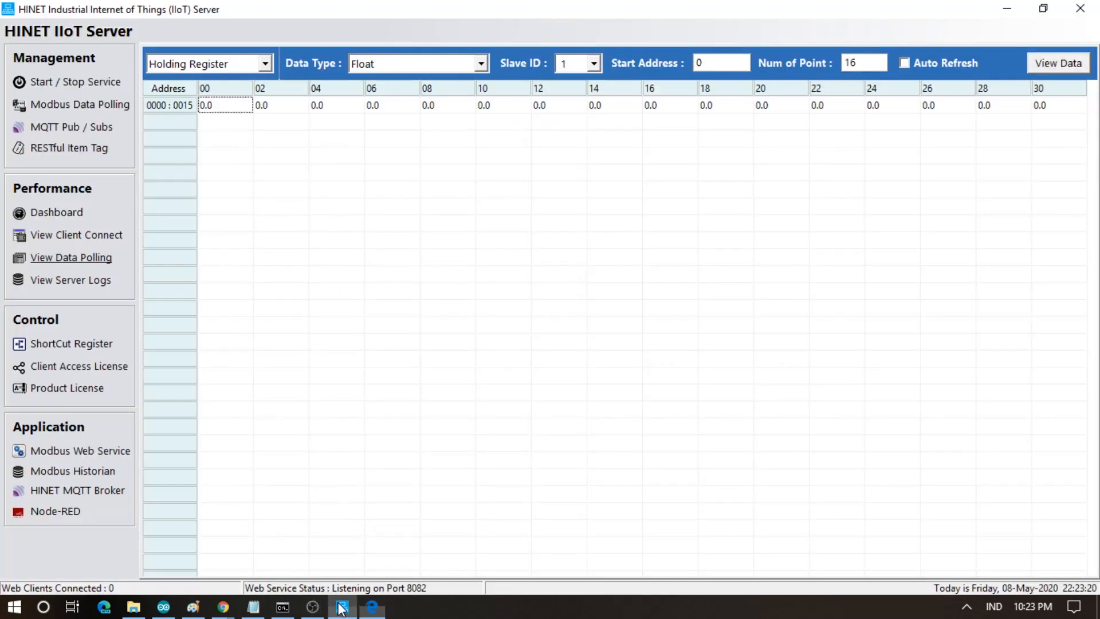
click(1041, 63)
click(410, 68)
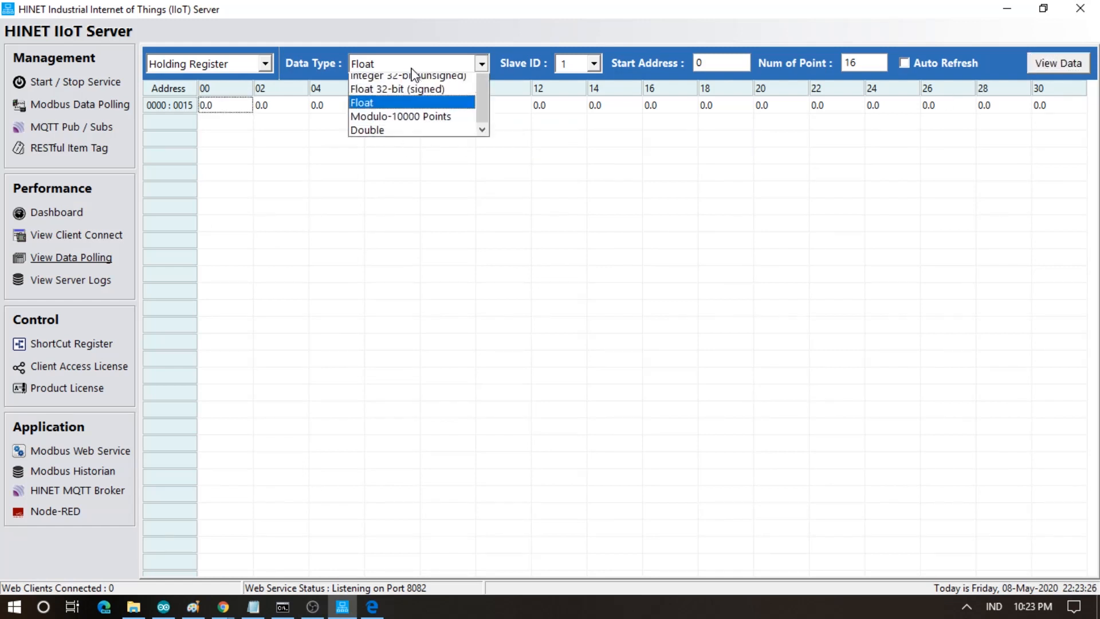
click(366, 147)
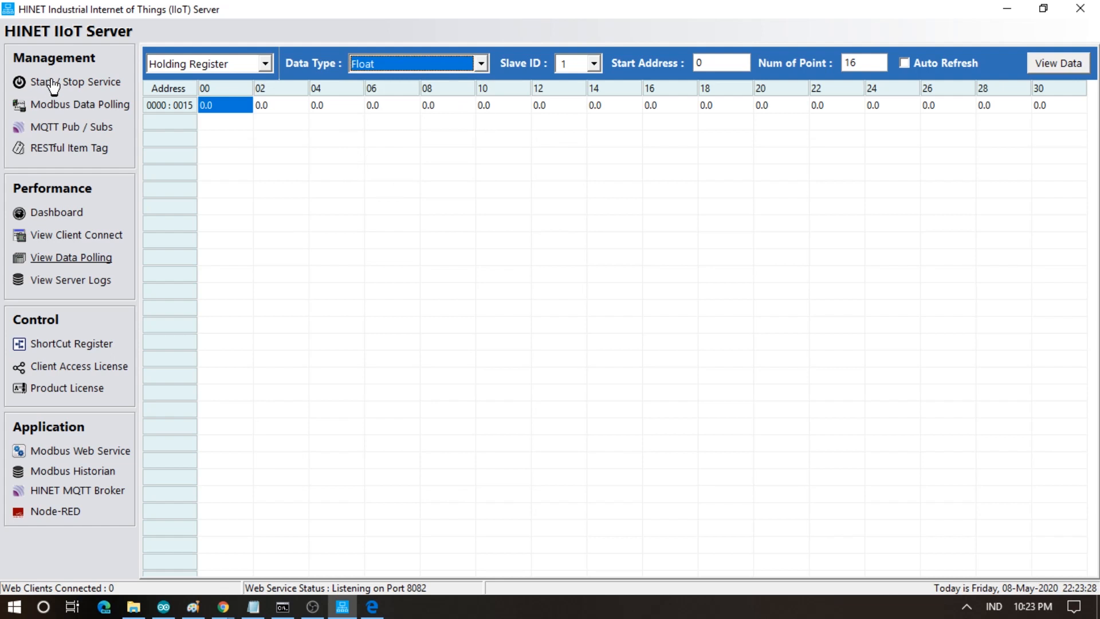
click(53, 85)
click(52, 237)
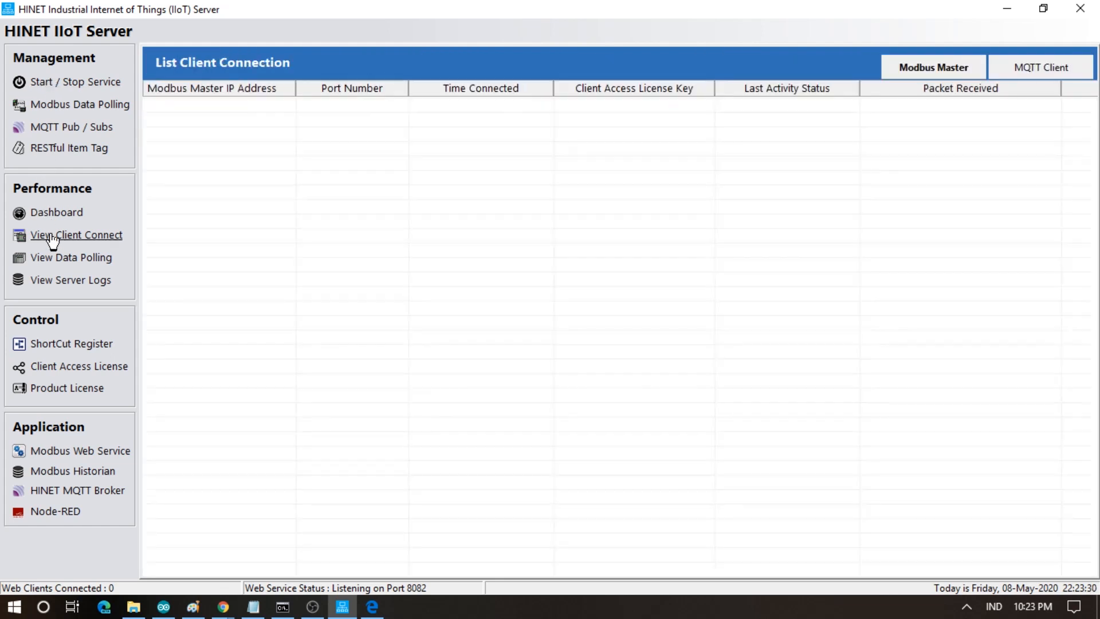
click(1016, 68)
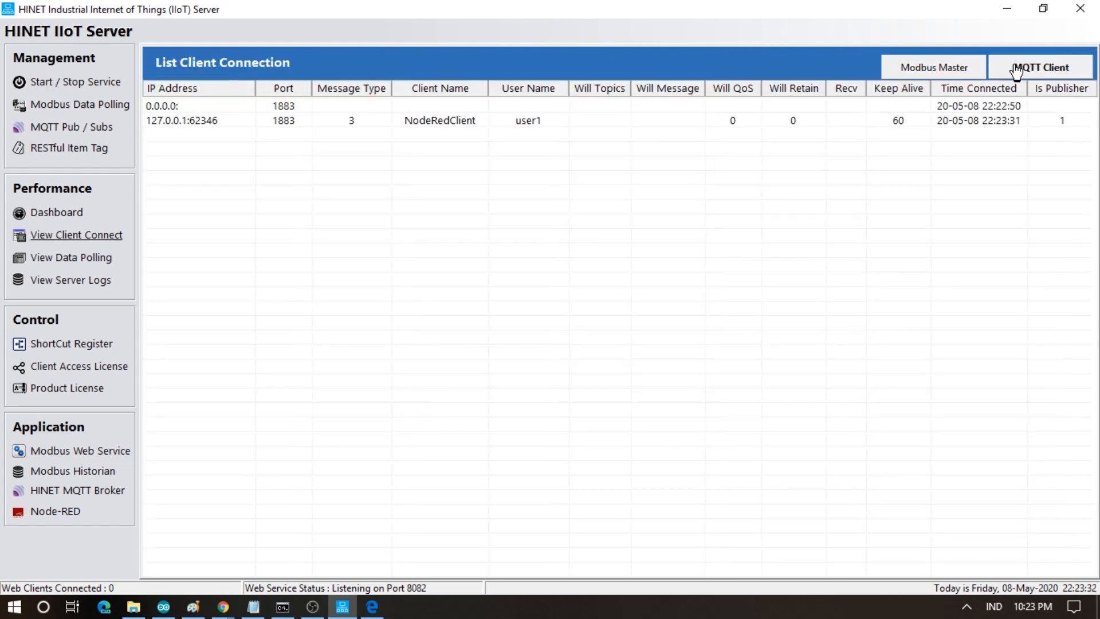
click(914, 122)
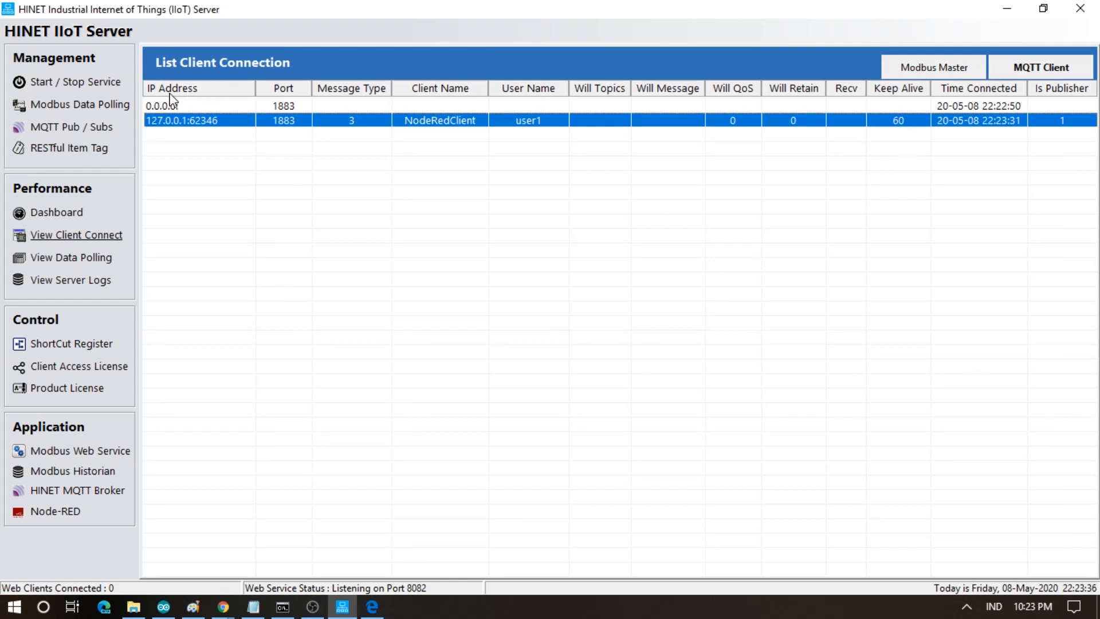
- Return to the register grid, then open the Temperature mqtt out node's settings in Node-RED
click(94, 114)
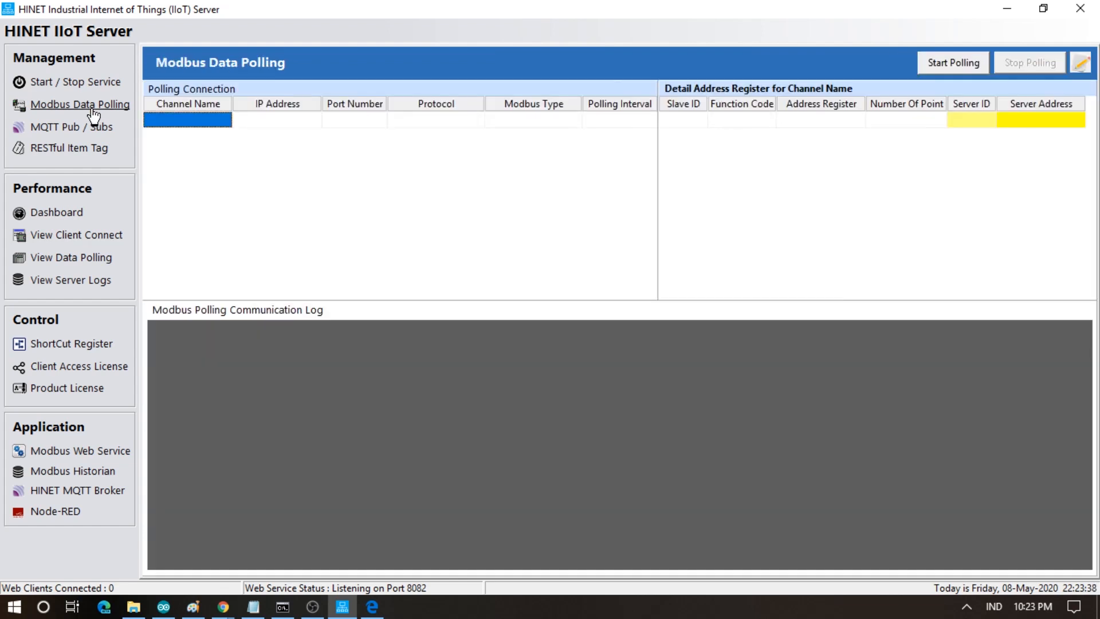
click(55, 263)
click(372, 607)
double_click(655, 184)
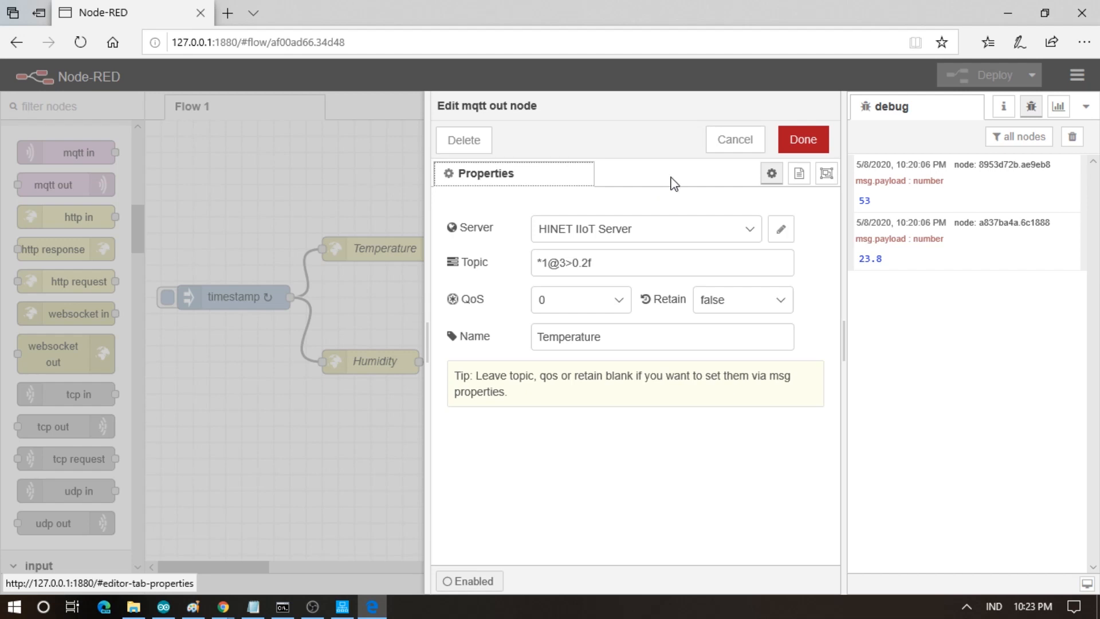
- Close the Temperature settings and check that the Humidity node's topic is *1@3>2.2f
click(803, 140)
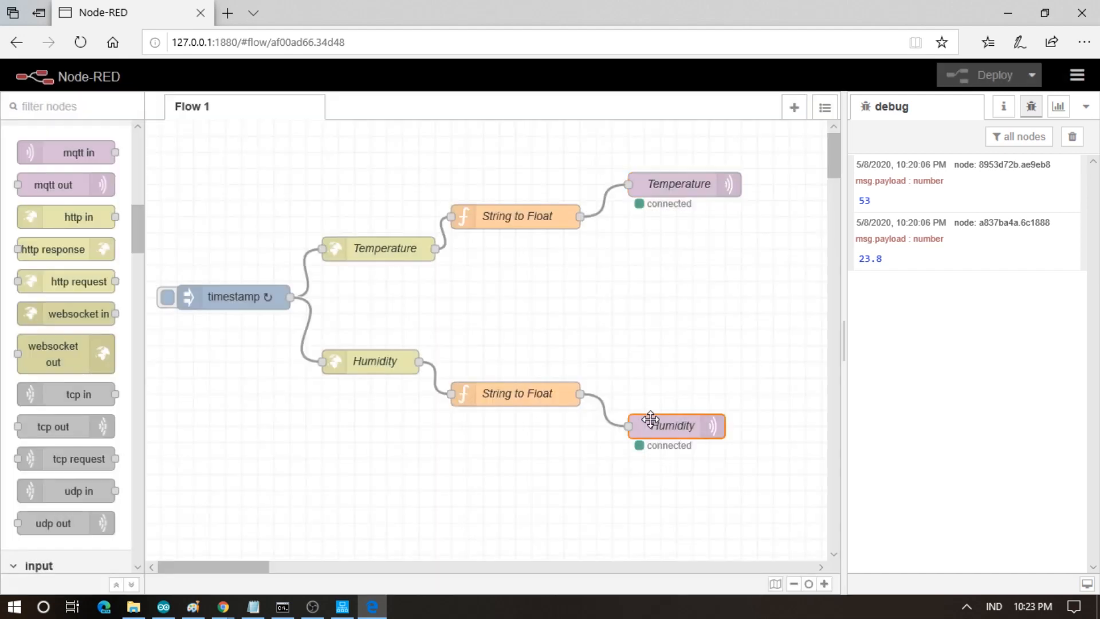
double_click(651, 419)
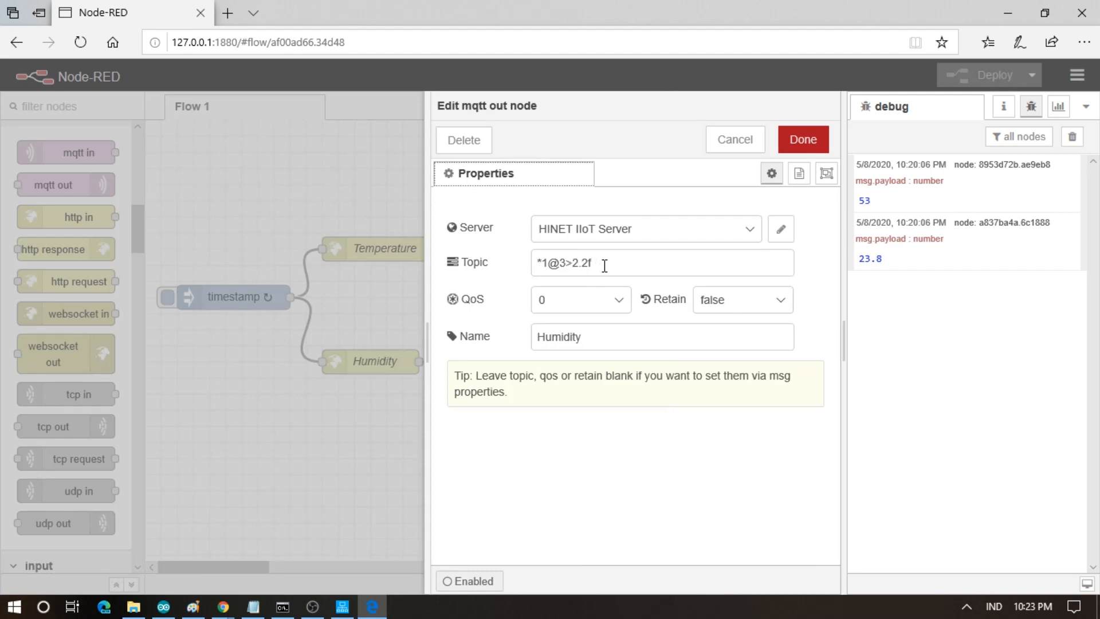
click(811, 143)
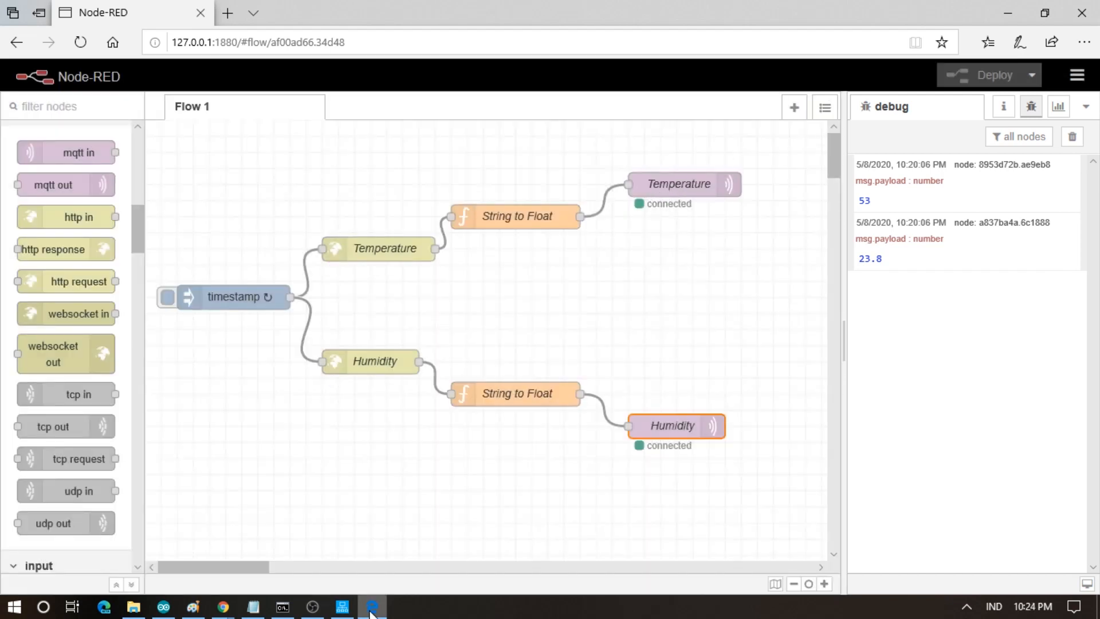
- Read the holding registers as Float 32-bit (signed), showing 23.7 and 52.9
click(365, 567)
click(1061, 64)
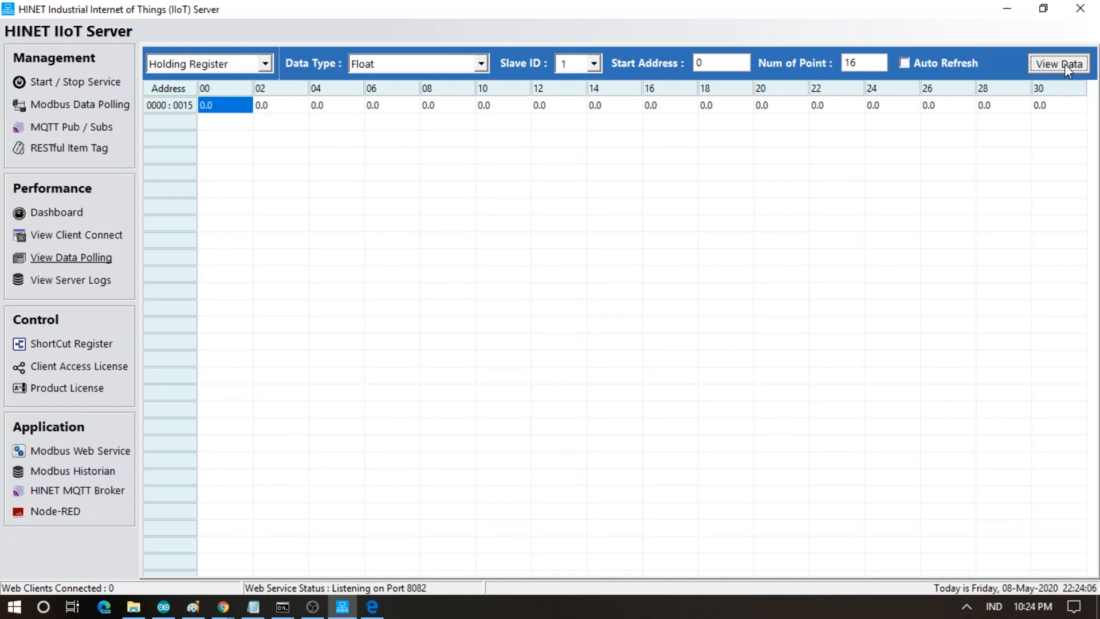
click(421, 66)
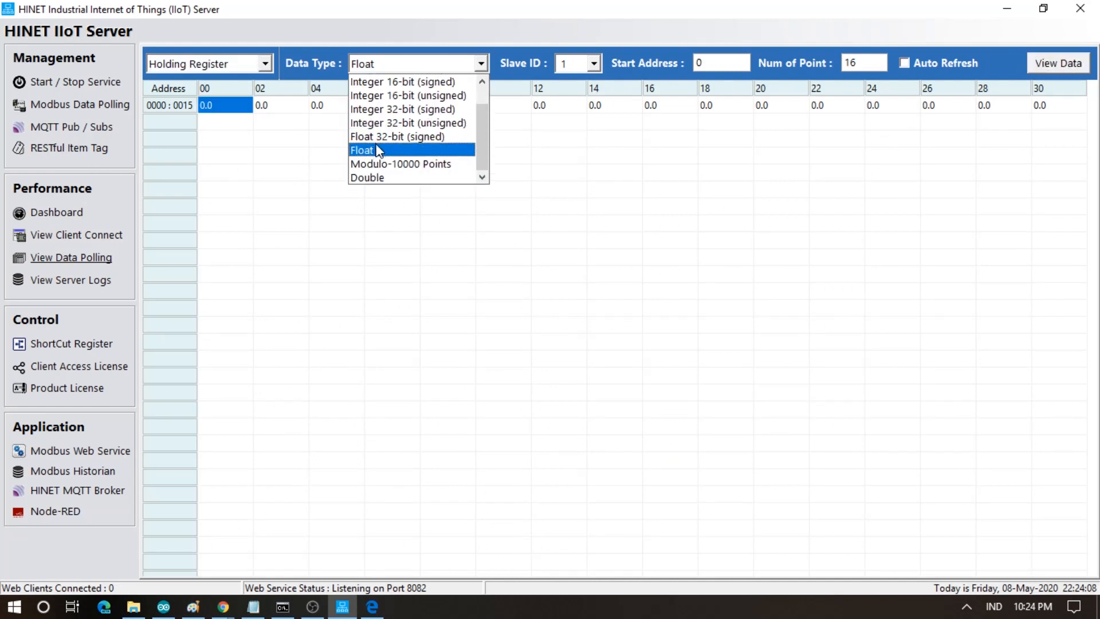
click(376, 143)
click(1035, 68)
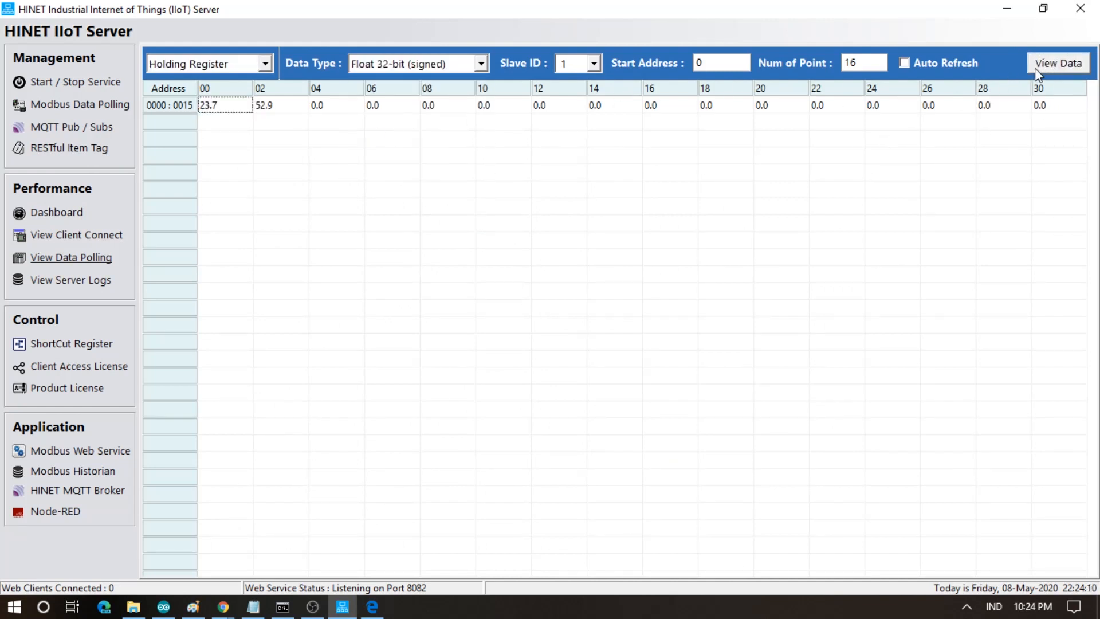
click(1035, 67)
click(1035, 67)
- Reopen the Temperature mqtt out node and begin editing its topic *1@3>0.2f
click(377, 609)
click(665, 192)
double_click(666, 193)
click(637, 270)
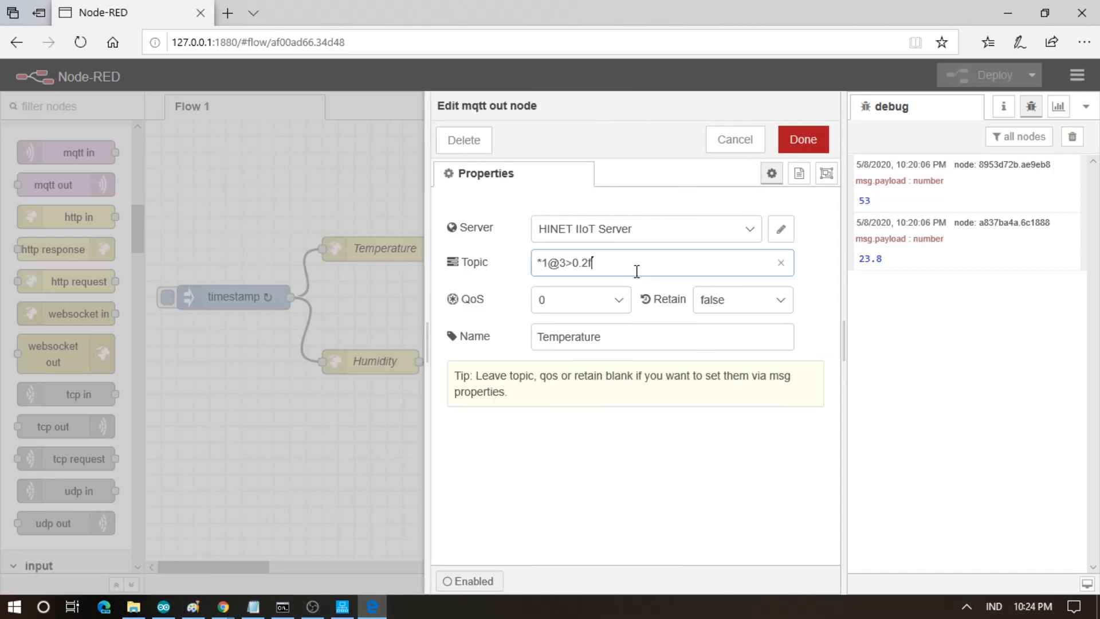
- Change the topics to *1@3>0.2 for Temperature and *1@3>2.2 for Humidity, then deploy
click(801, 140)
double_click(696, 425)
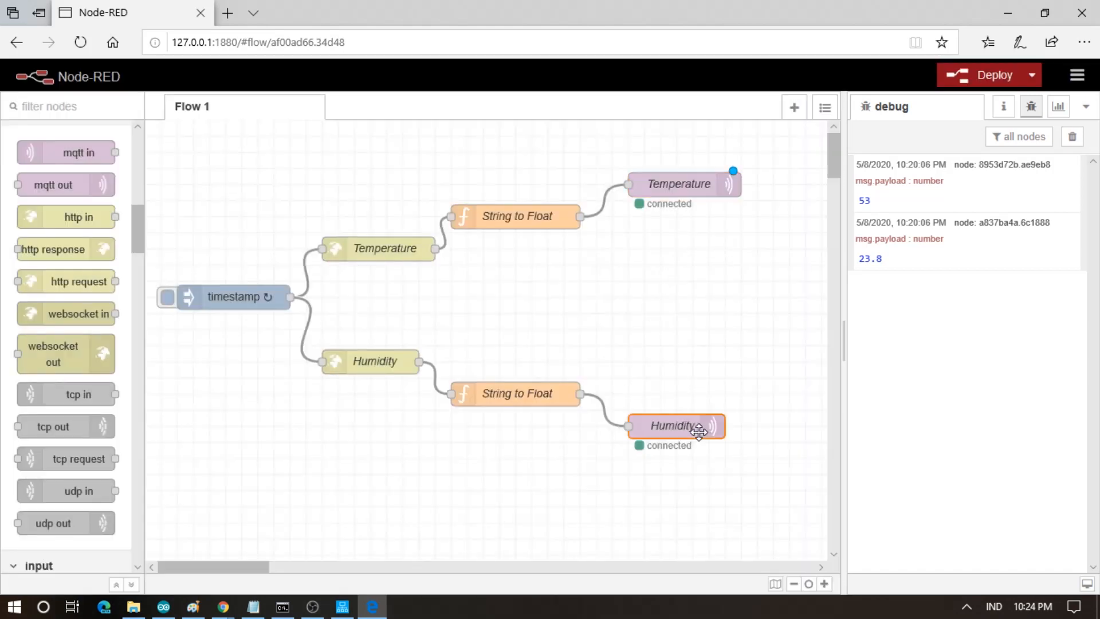
click(603, 258)
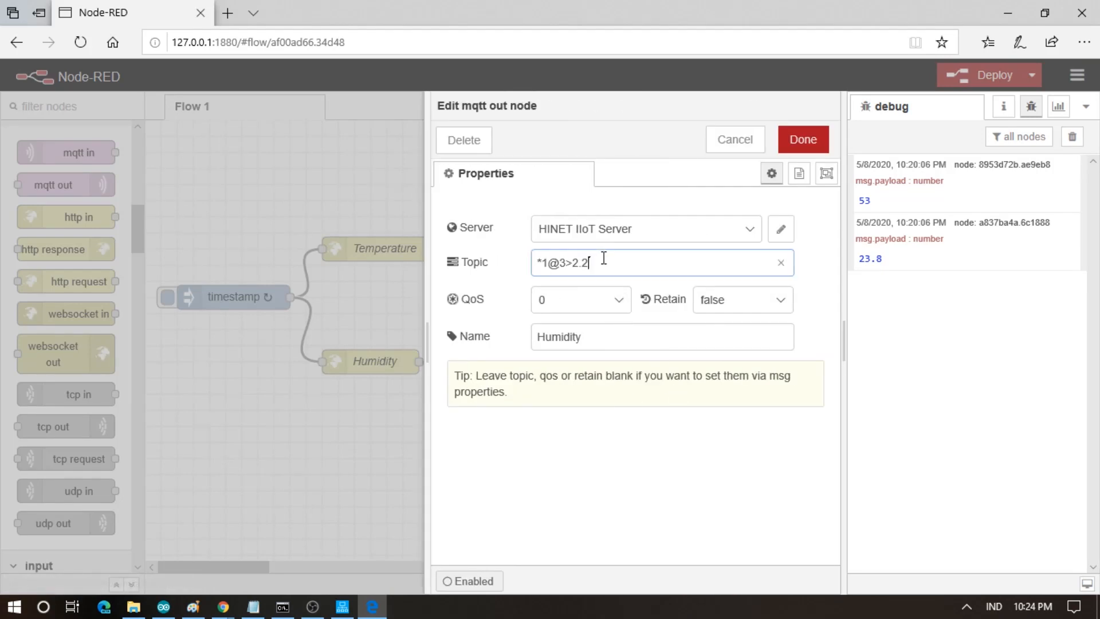
click(803, 140)
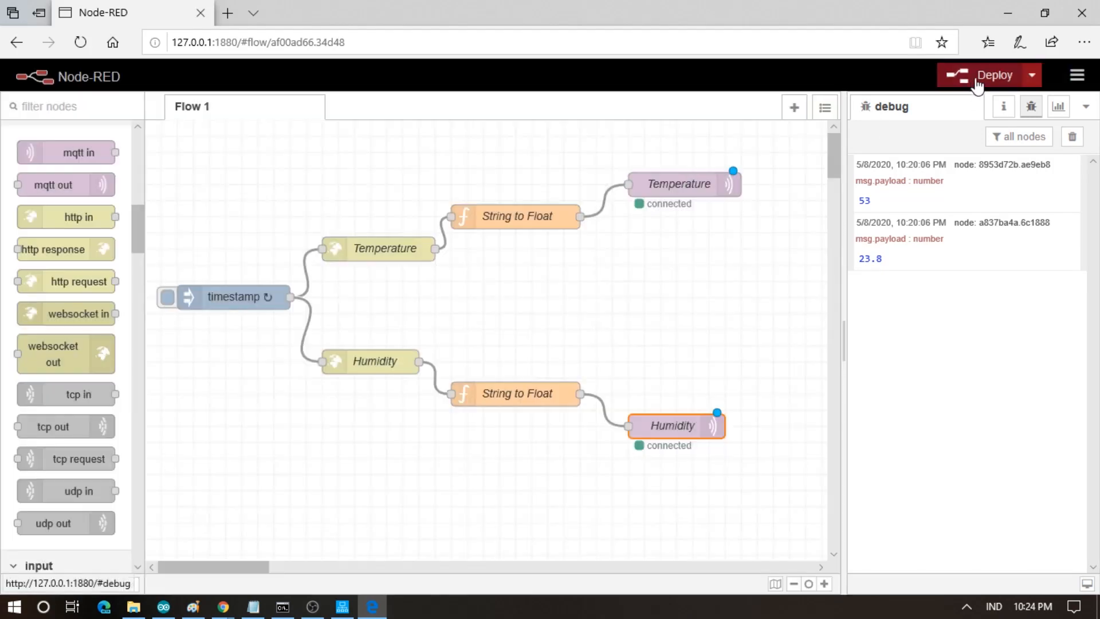
click(979, 80)
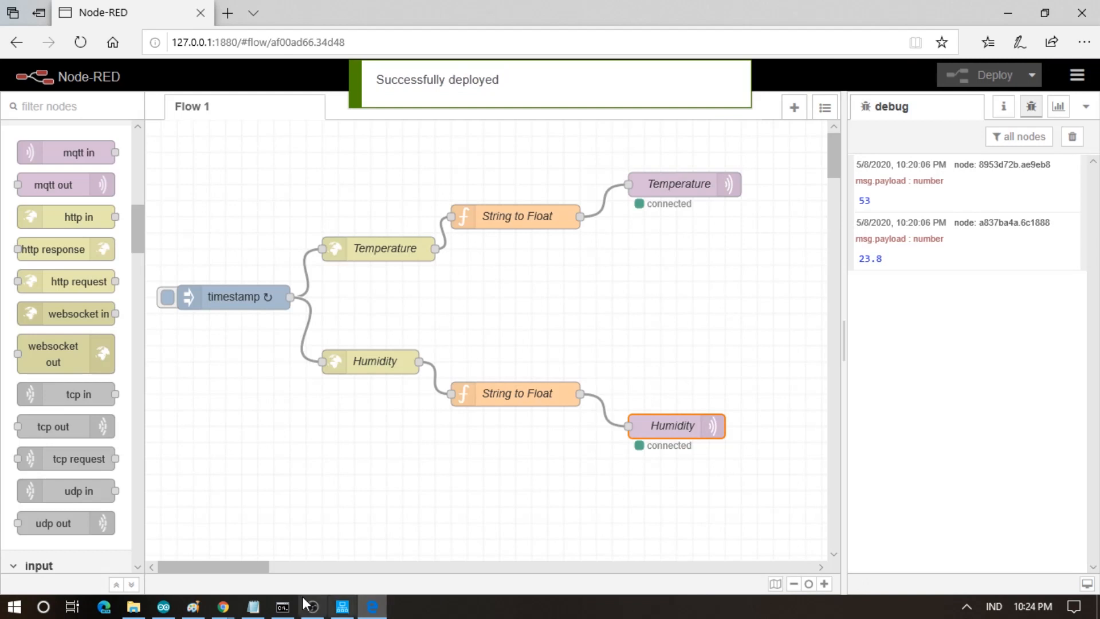
click(342, 607)
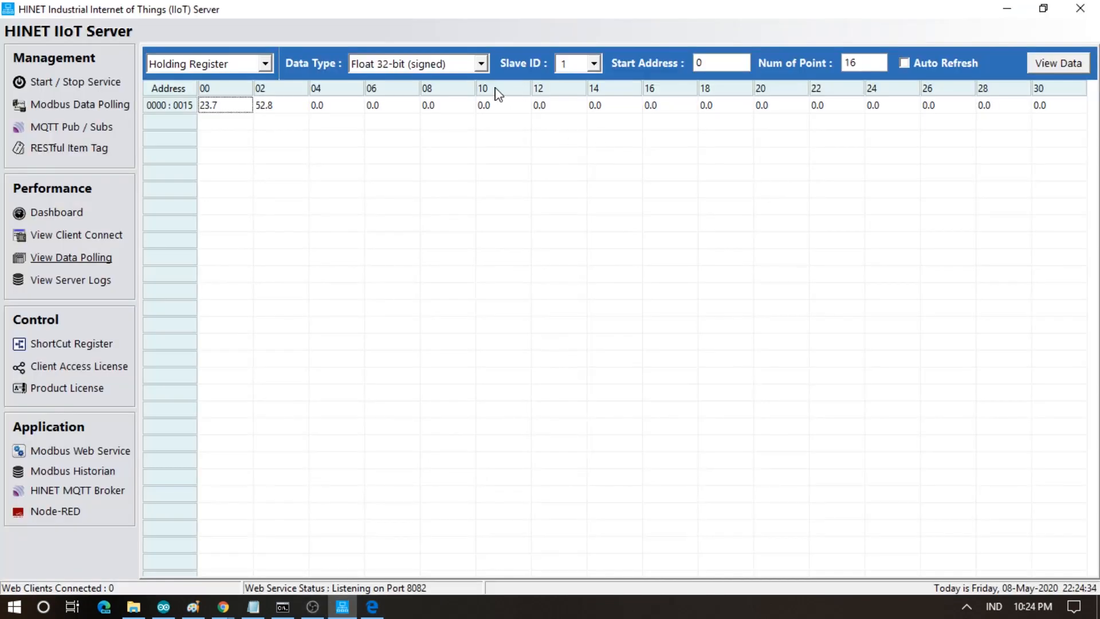
- View the registers as Float with Auto Refresh on (23.7, 52.8), then close the Node-RED browser
click(481, 64)
click(445, 152)
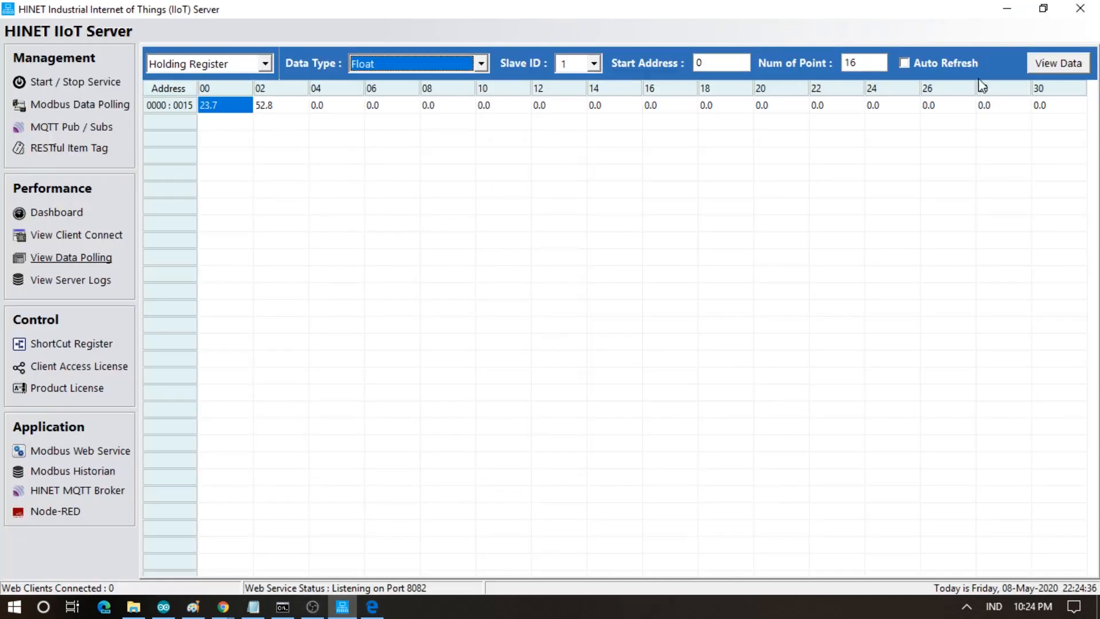
click(1048, 63)
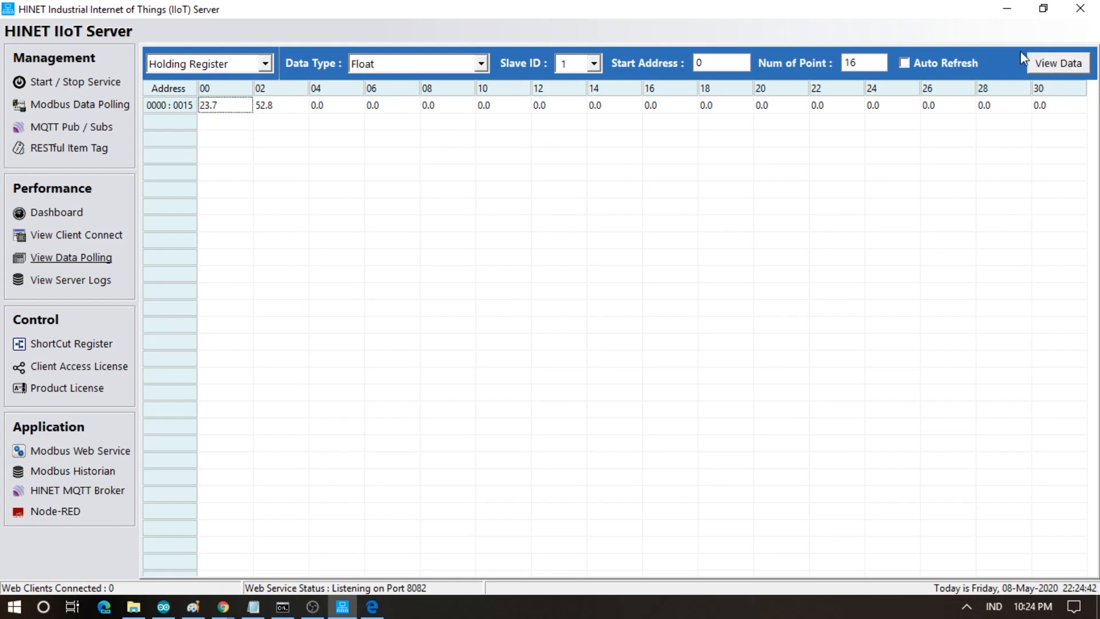
click(901, 64)
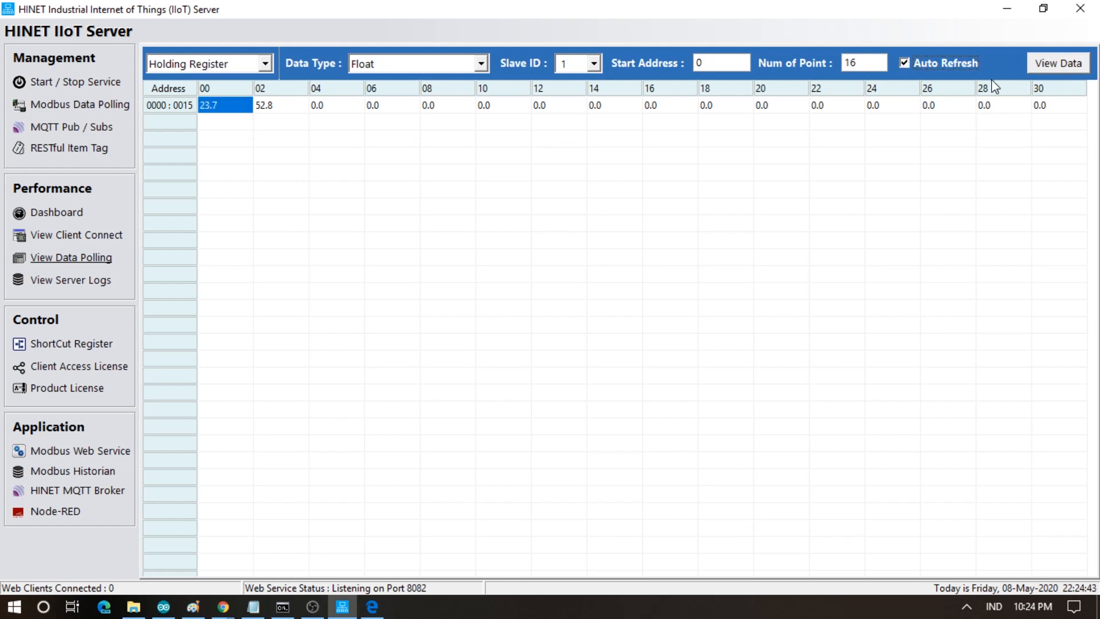
click(1054, 64)
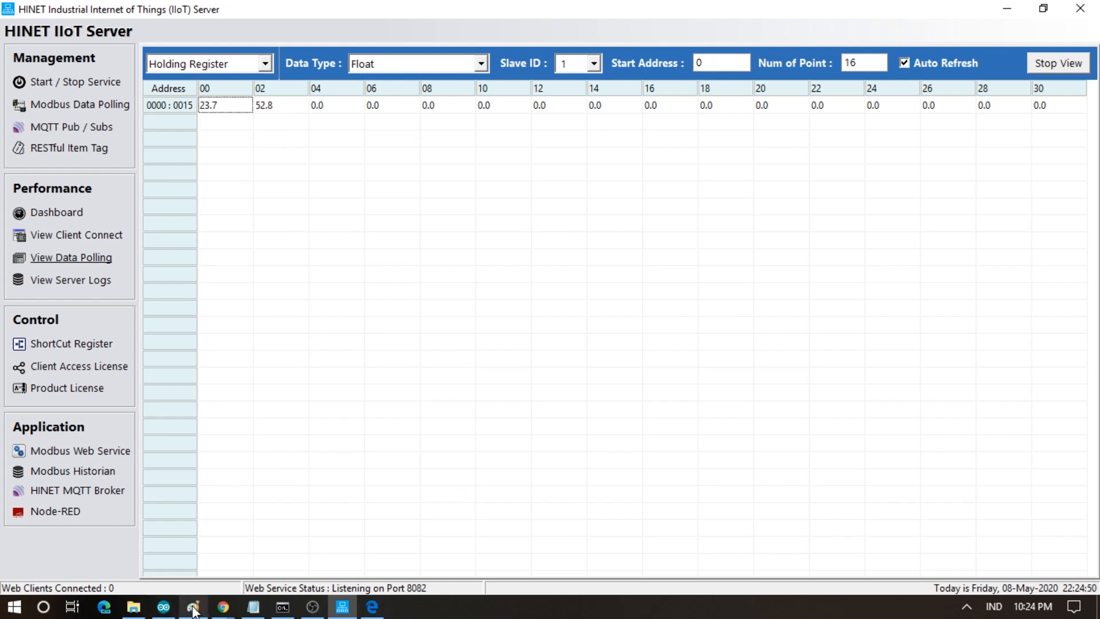
click(371, 607)
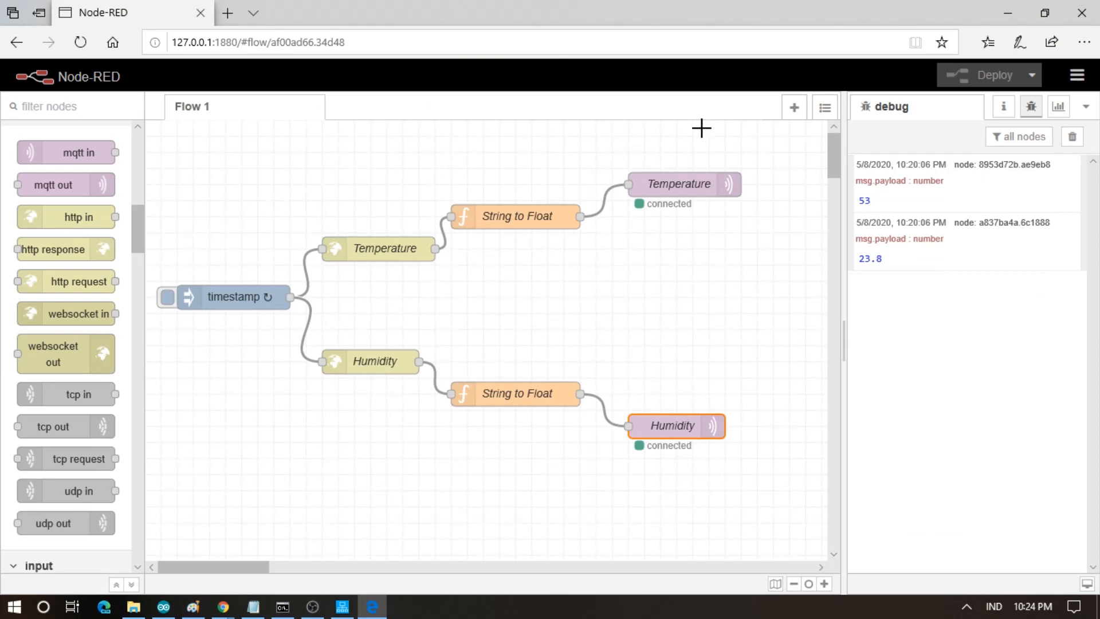
click(1082, 12)
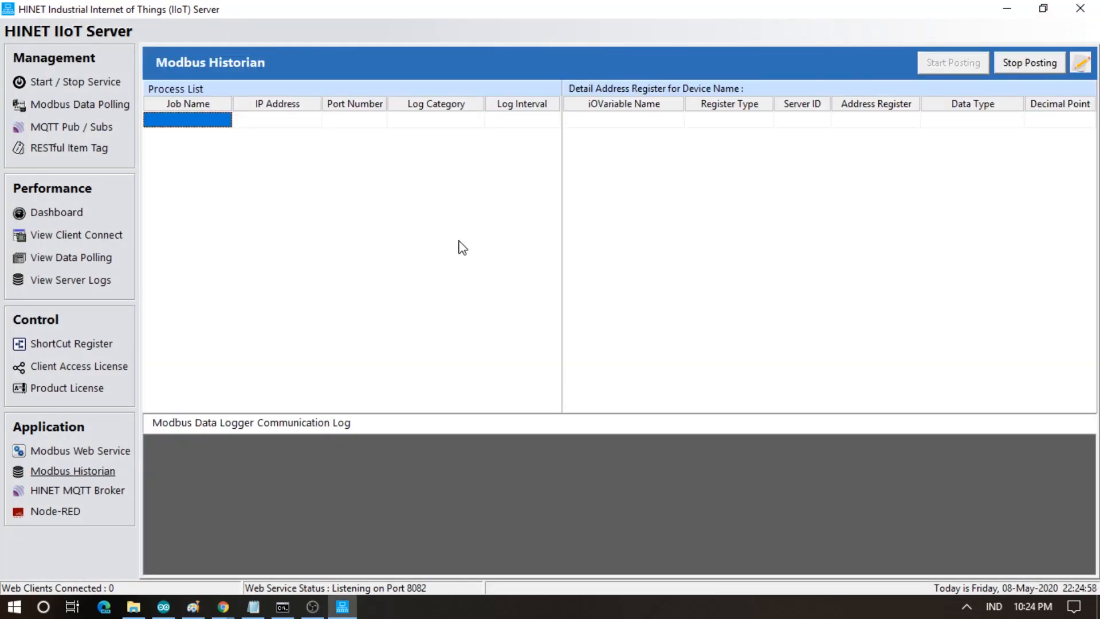
- Stop historian posting and start a new logger job named DataCurrent
click(1039, 64)
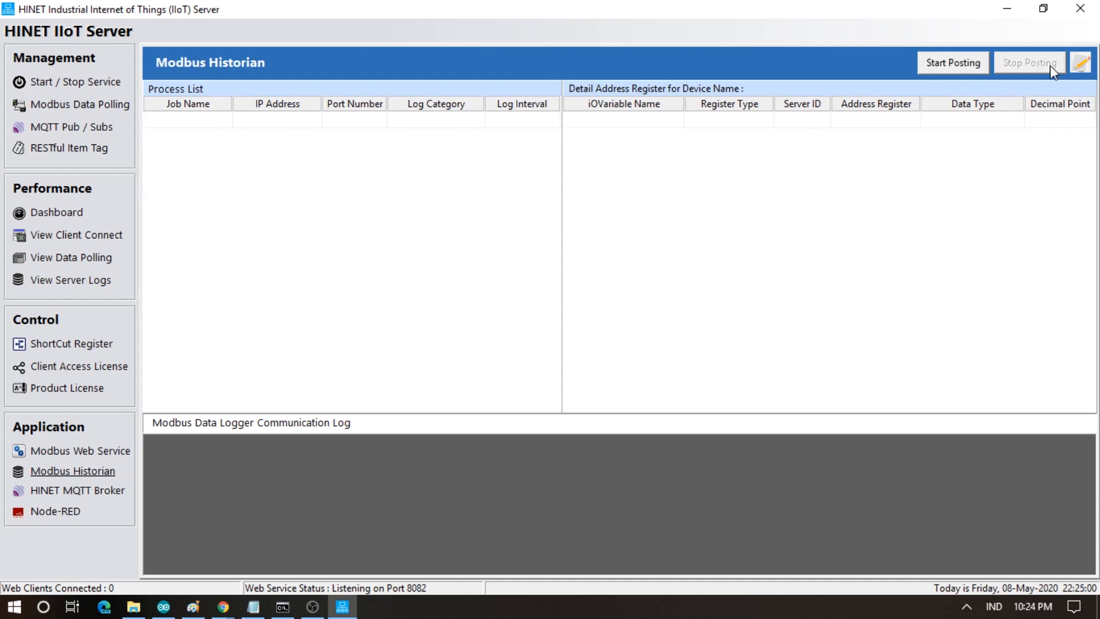
click(1076, 67)
text(DataCurrent)
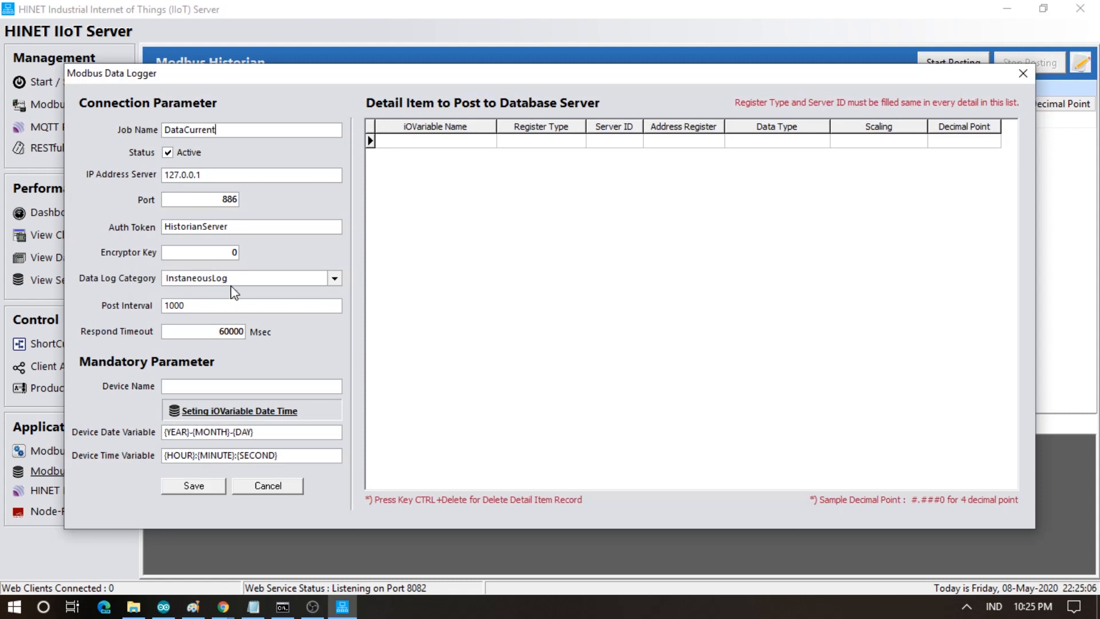
- Keep the InstaneousLog category, set device DHT22, and leave the date/time variables empty
click(230, 281)
click(230, 285)
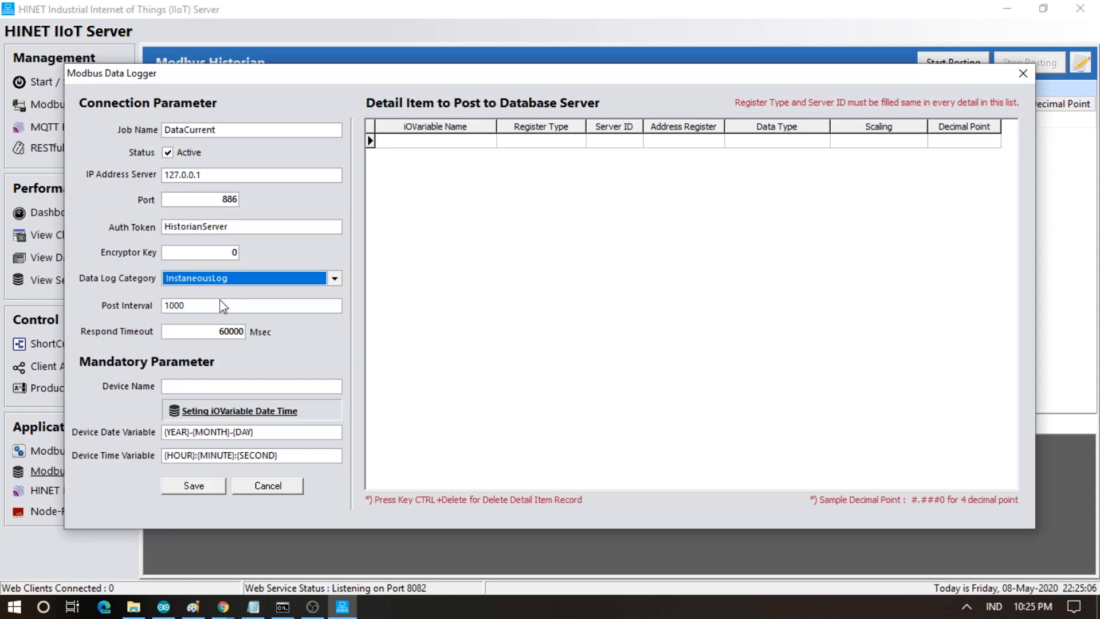
click(186, 390)
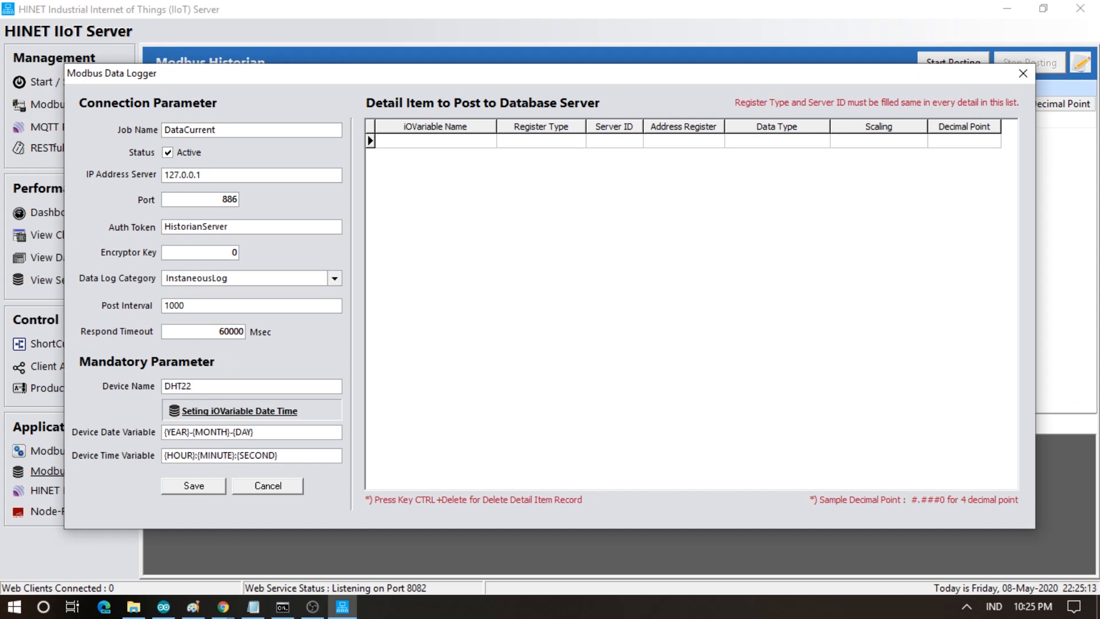
key(Tab)
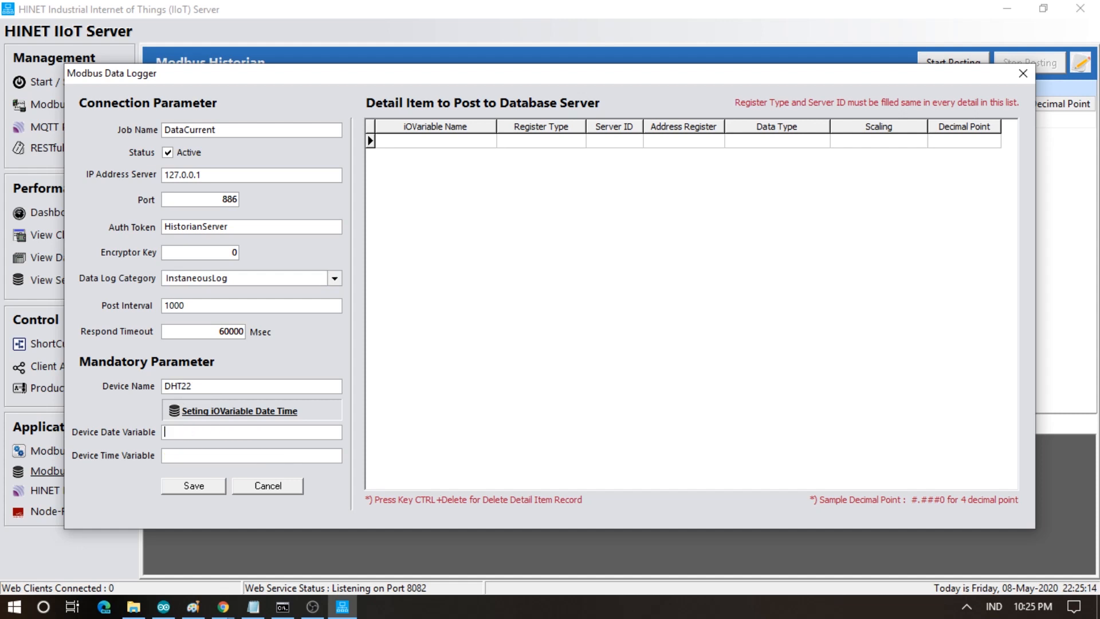
click(215, 489)
- Set the Temperature variable to Float with #0.#0 decimal format
click(406, 143)
text(Temperat)
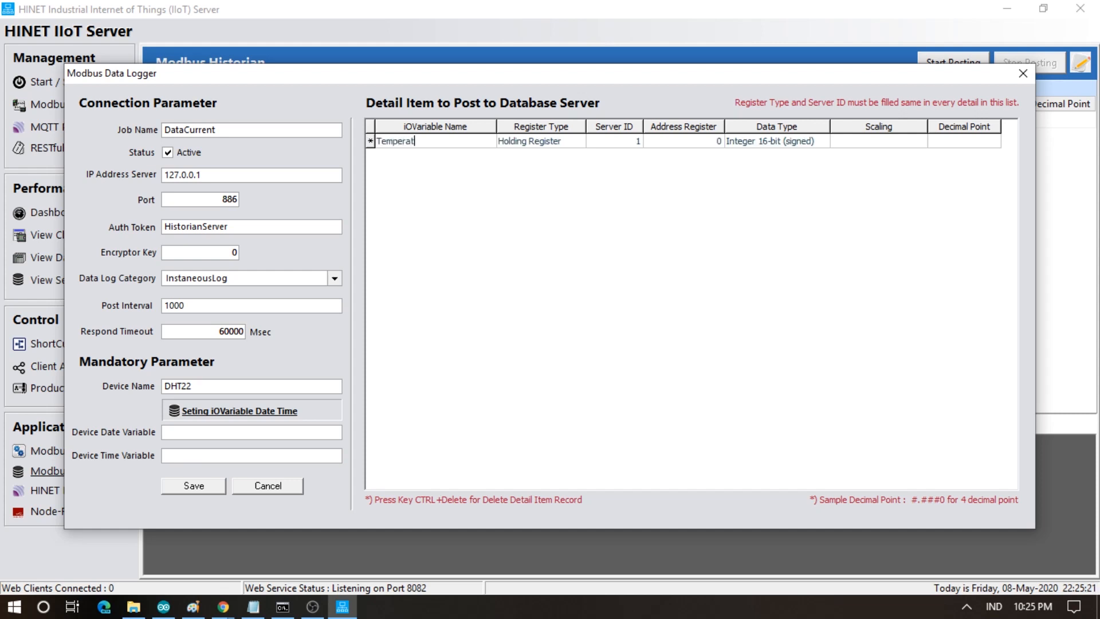
key(Tab)
key(Tab)
key(Tab)
key(Tab)
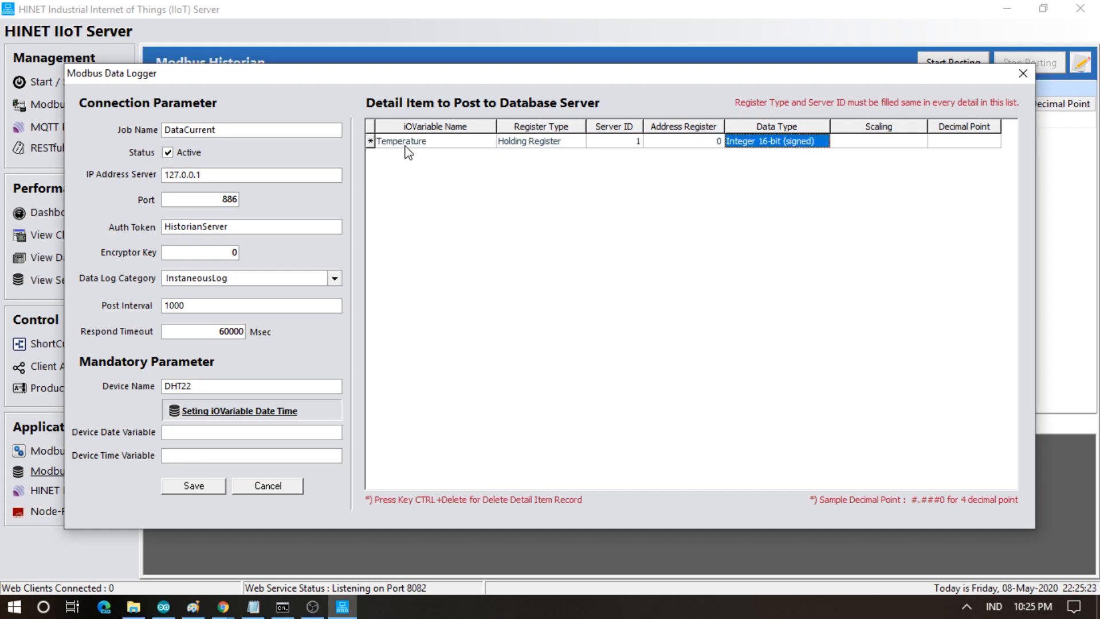
click(768, 150)
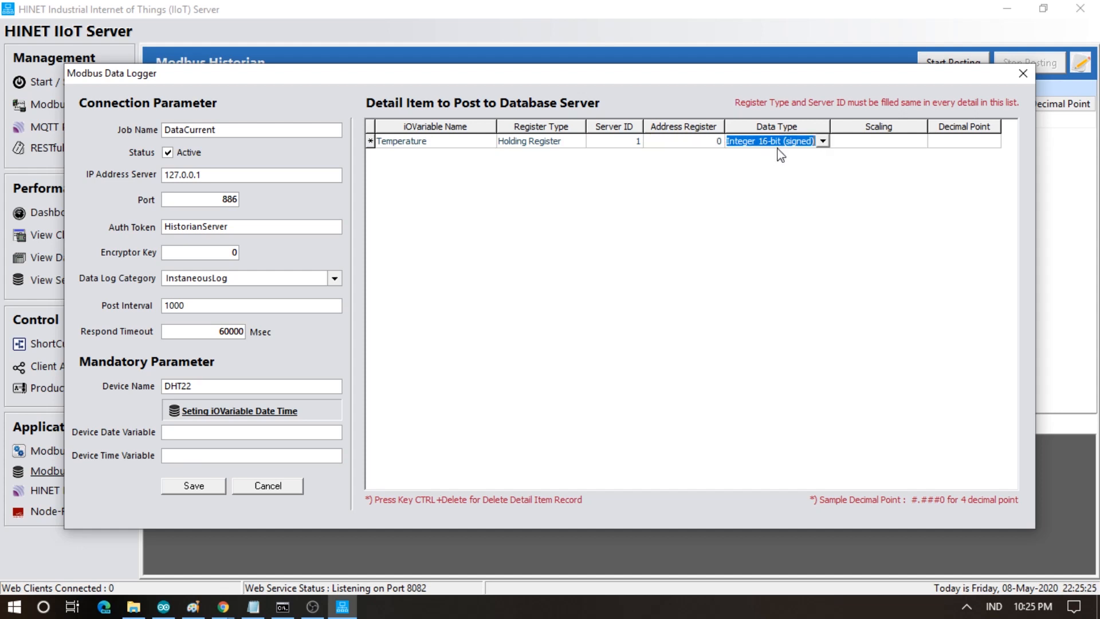
click(823, 142)
click(768, 216)
key(Tab)
key(Tab)
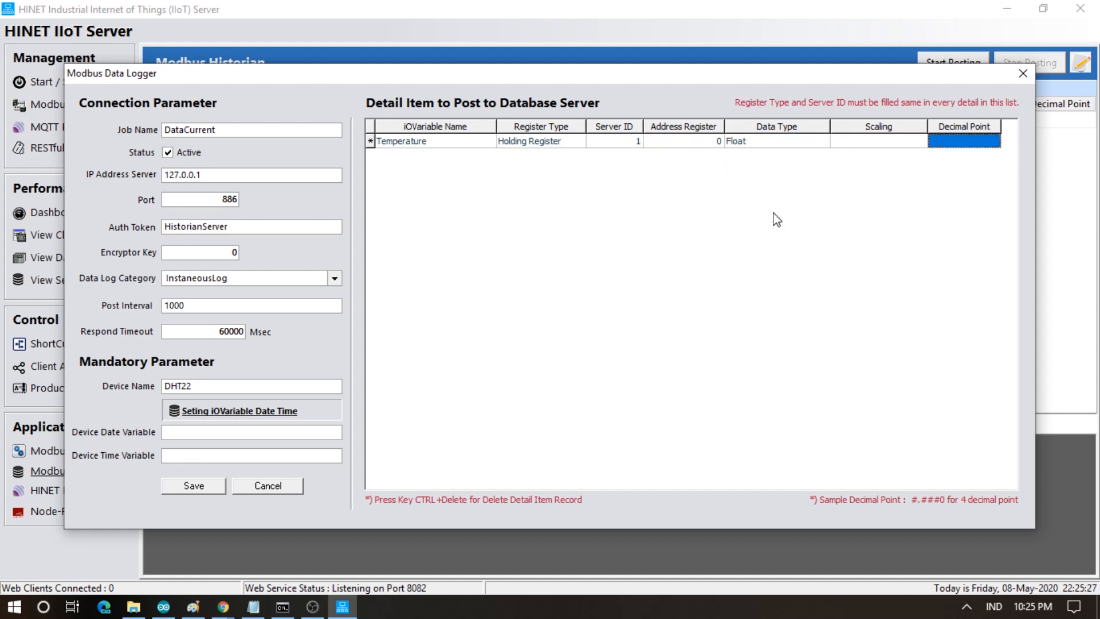
text(#0)
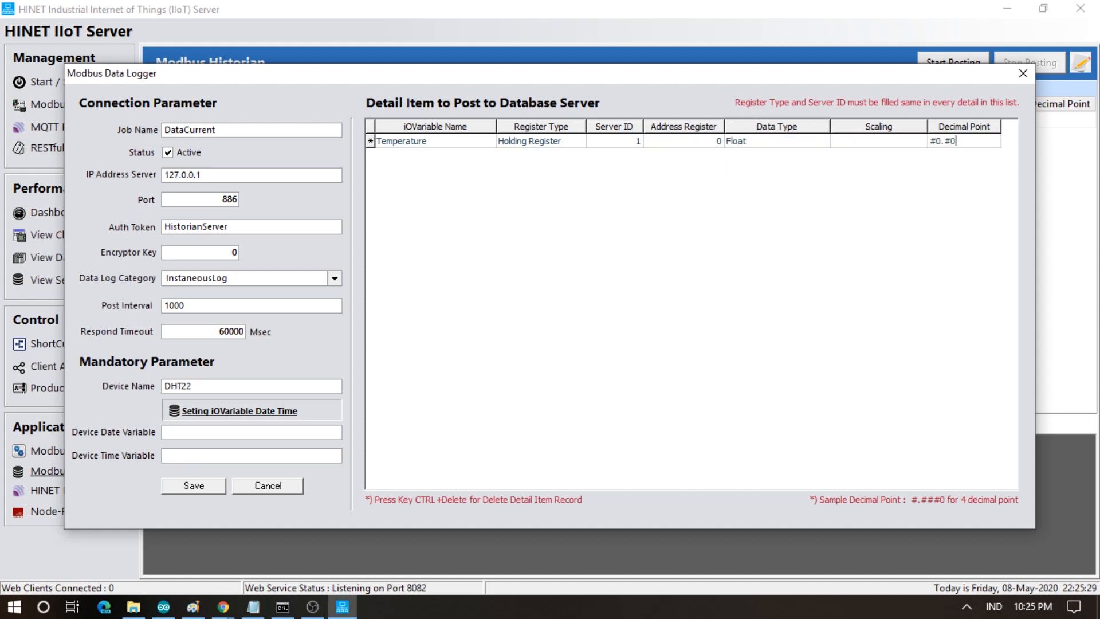
text(.#0)
key(Tab)
- Add a Humidity row at address 2, Float, #0.#0 format, and save the DataCurrent job
click(468, 156)
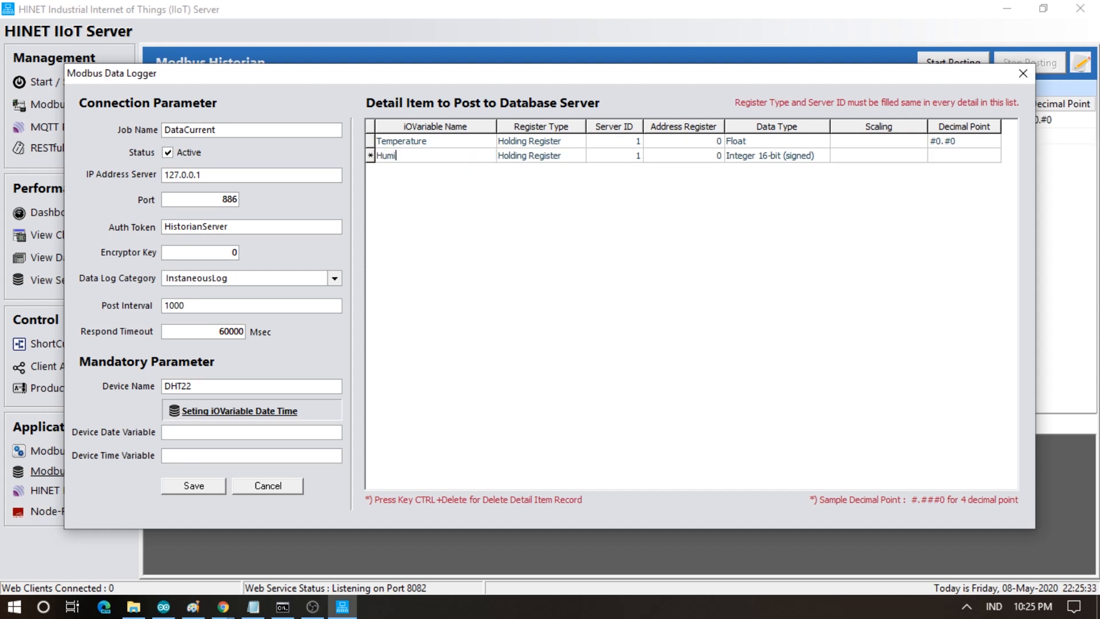
text(Humidity)
key(Tab)
key(Tab)
key(Tab)
text(2)
key(Tab)
click(762, 160)
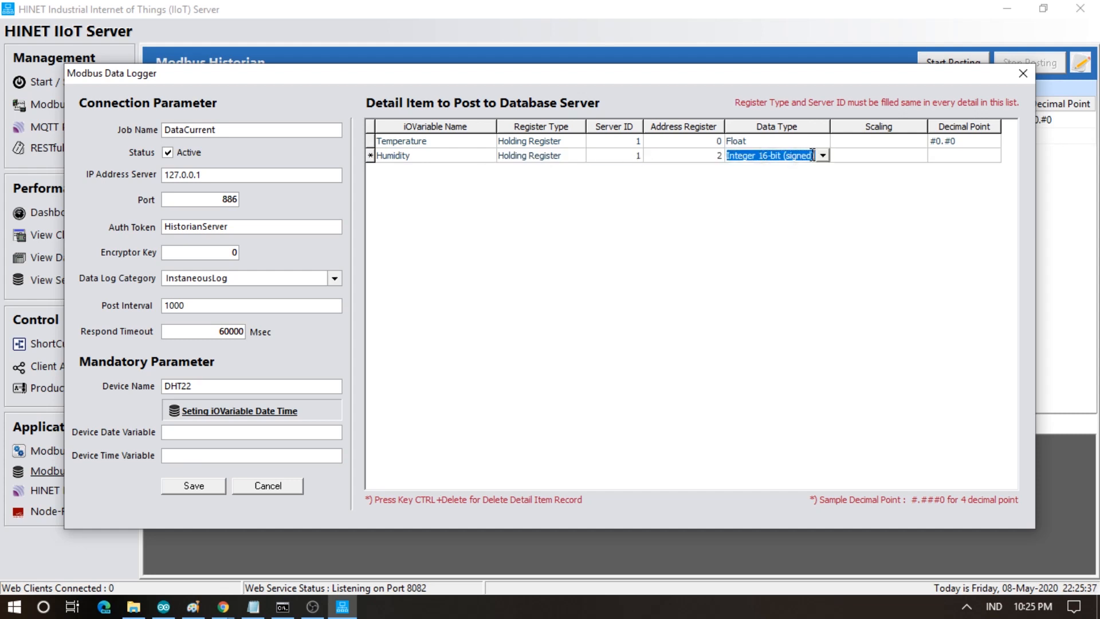
click(823, 156)
click(739, 239)
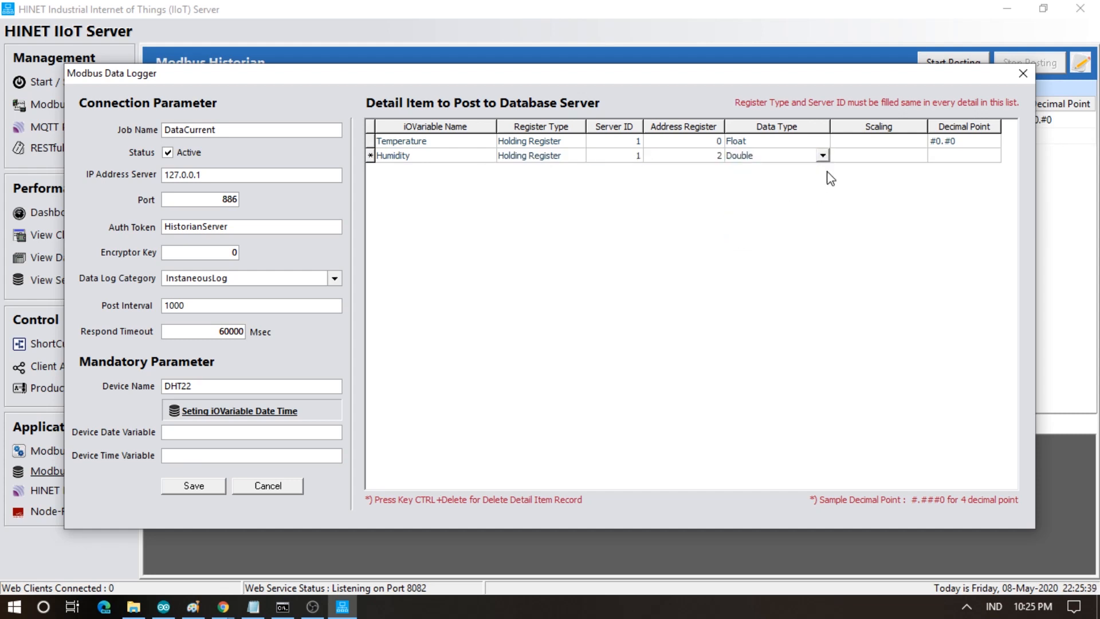
click(823, 155)
click(745, 224)
key(Tab)
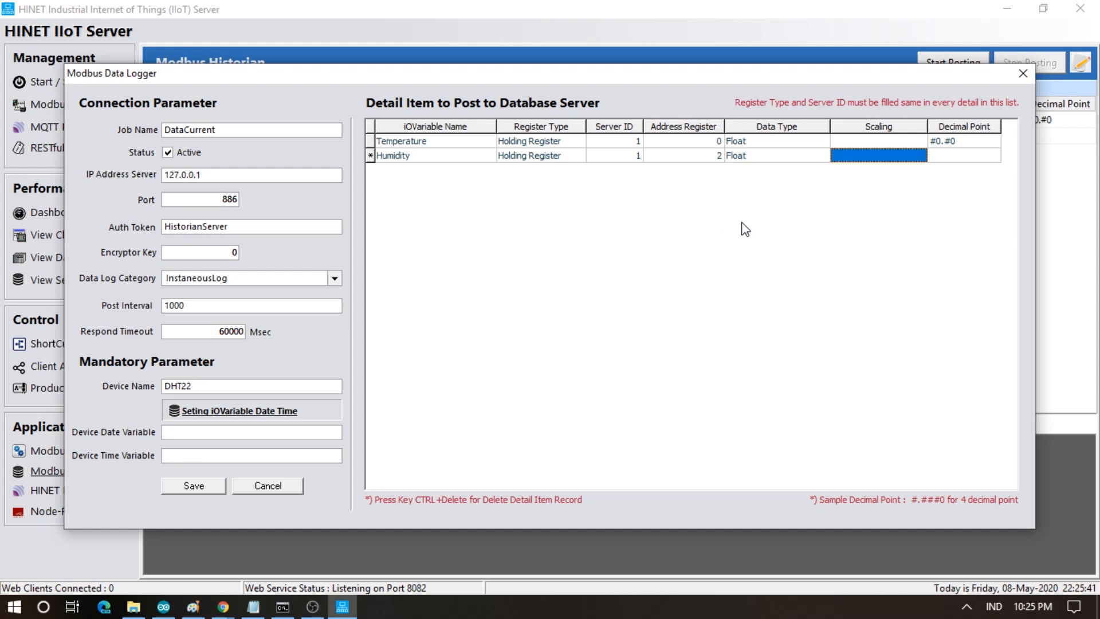
key(Tab)
text(#)
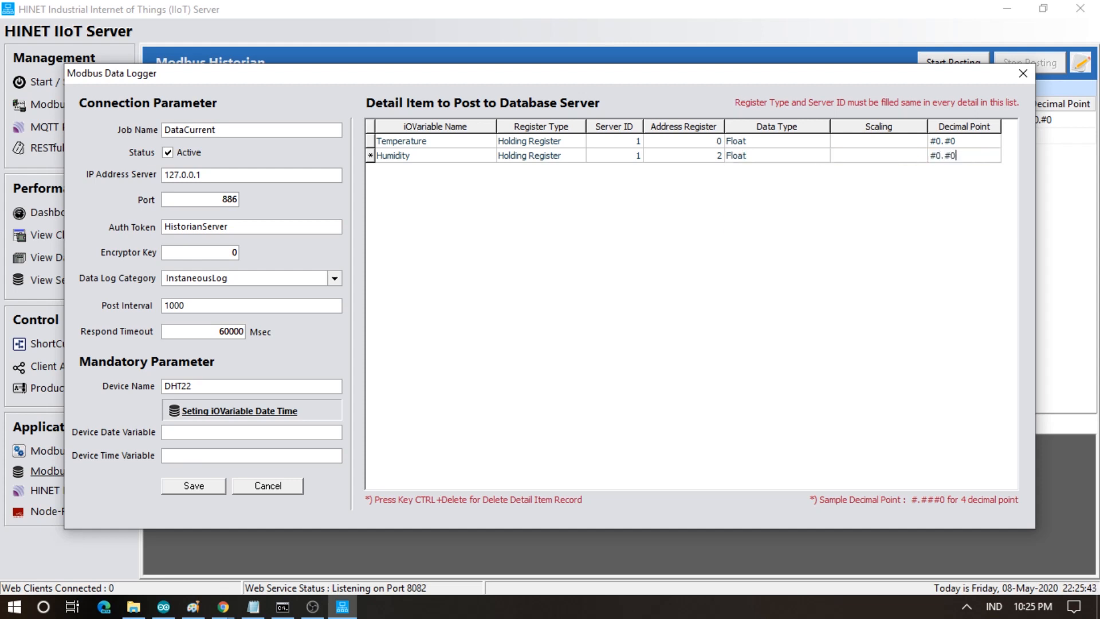
text(0.#0)
key(Tab)
key(Up)
key(Up)
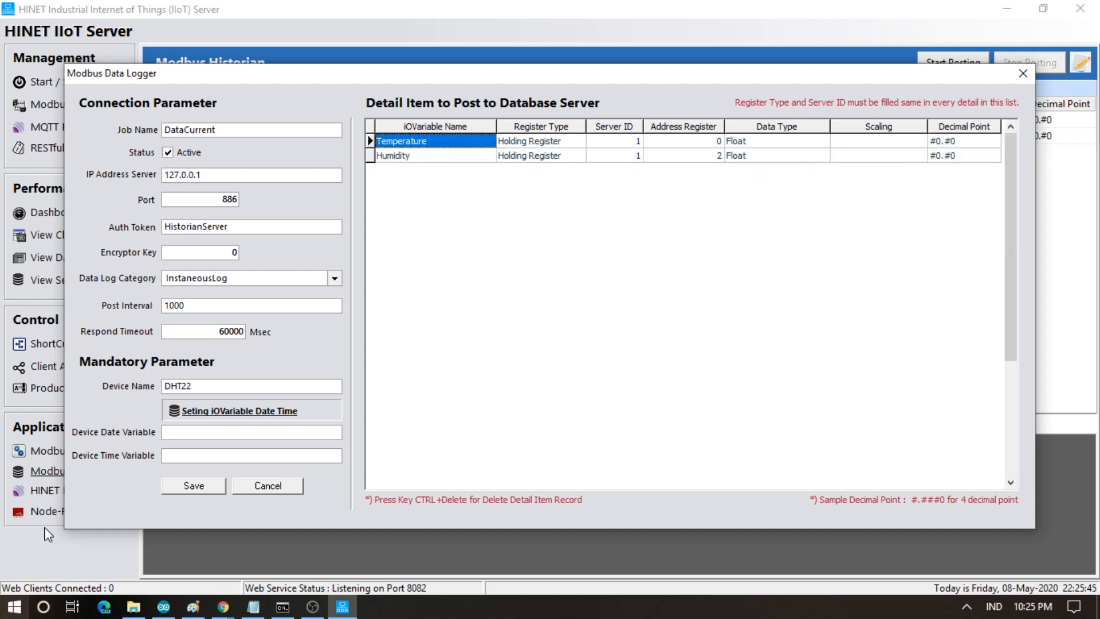
click(216, 488)
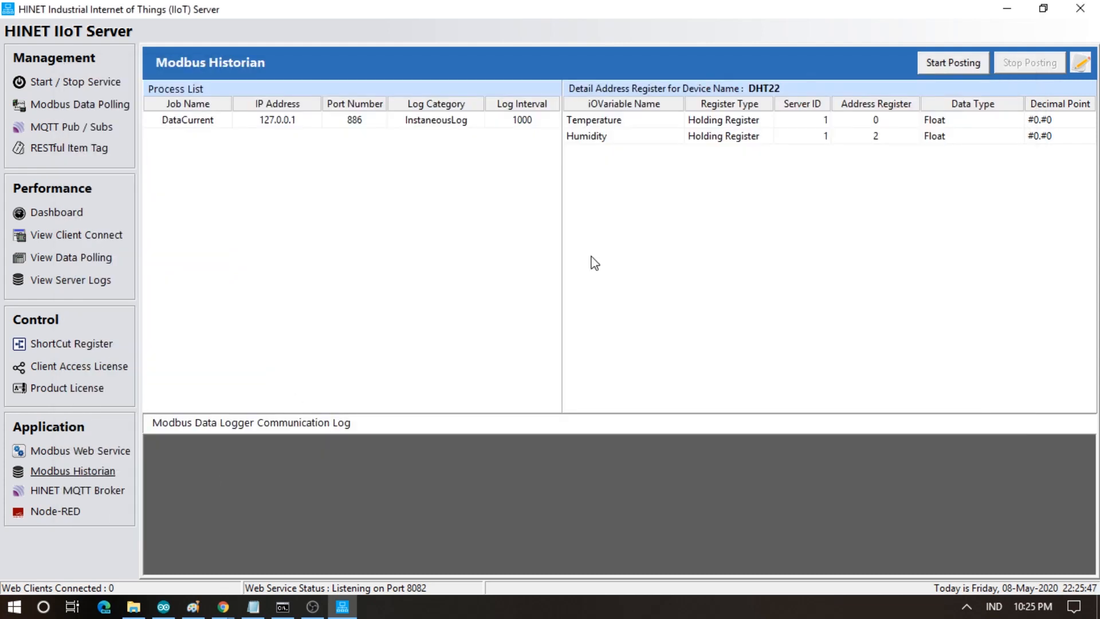
- Start a DataHistorian logger job, then review the HINET DB Connector's license and logs and close it
click(1082, 65)
text(DataHistorian)
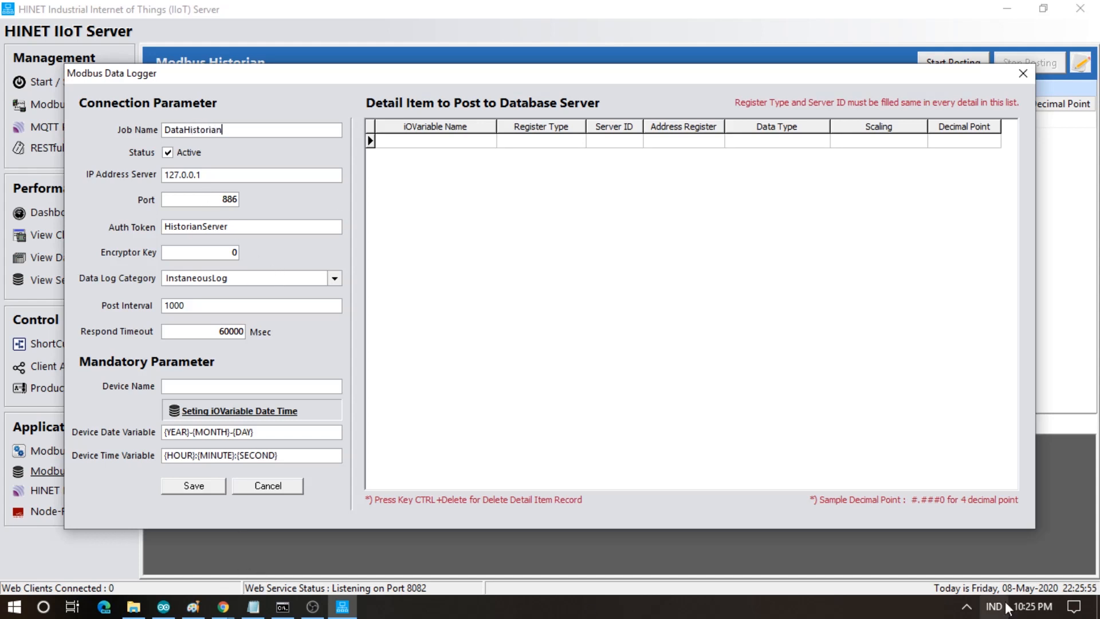
click(960, 616)
right_click(992, 548)
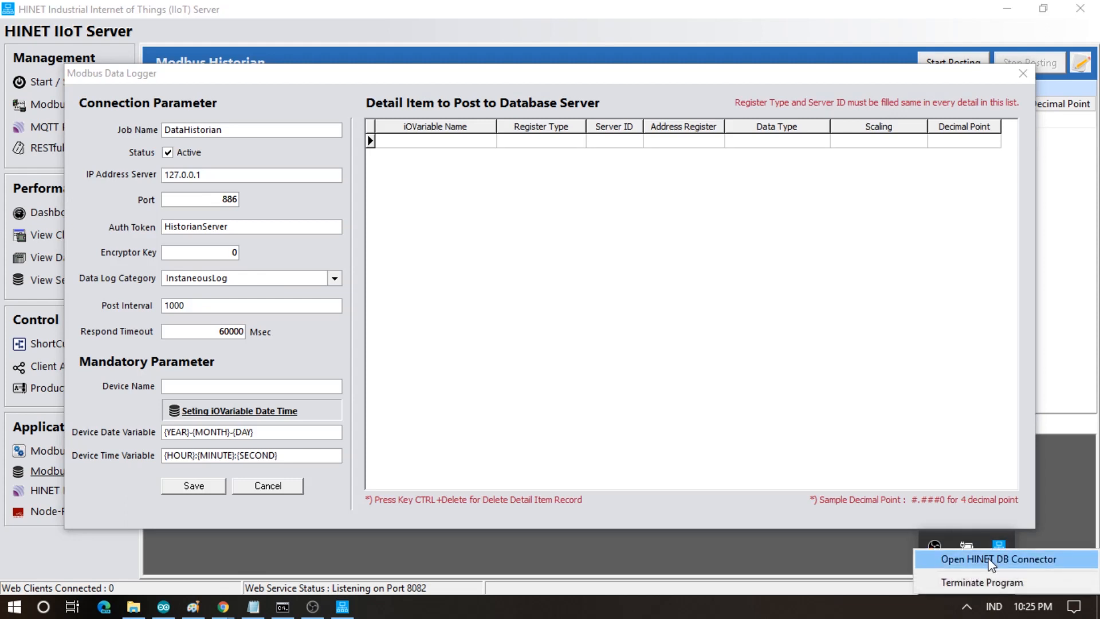
click(992, 559)
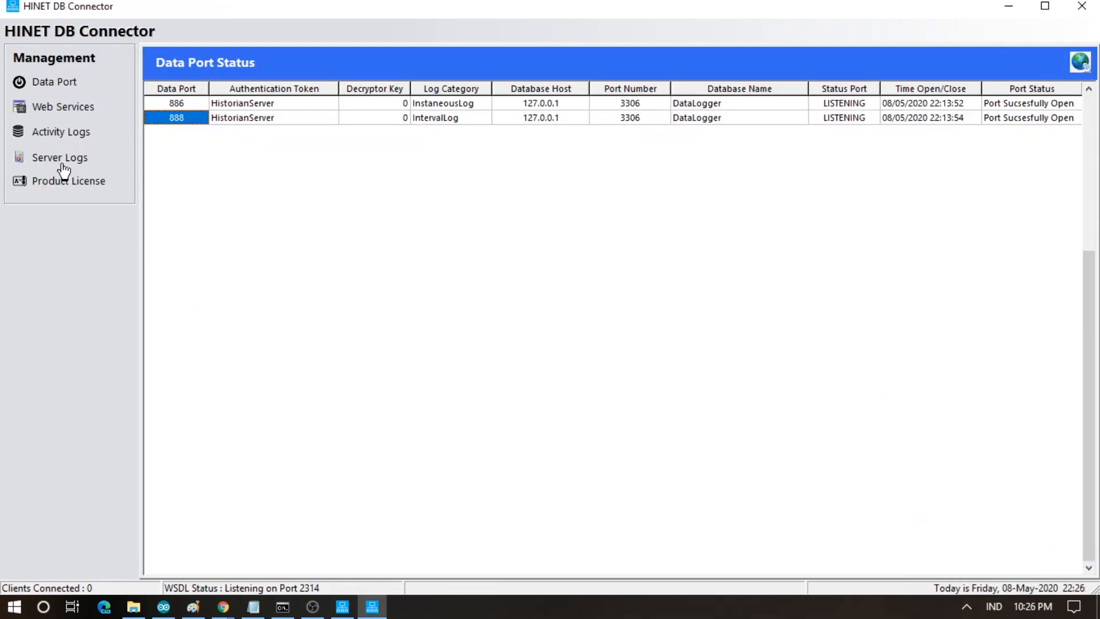
click(51, 194)
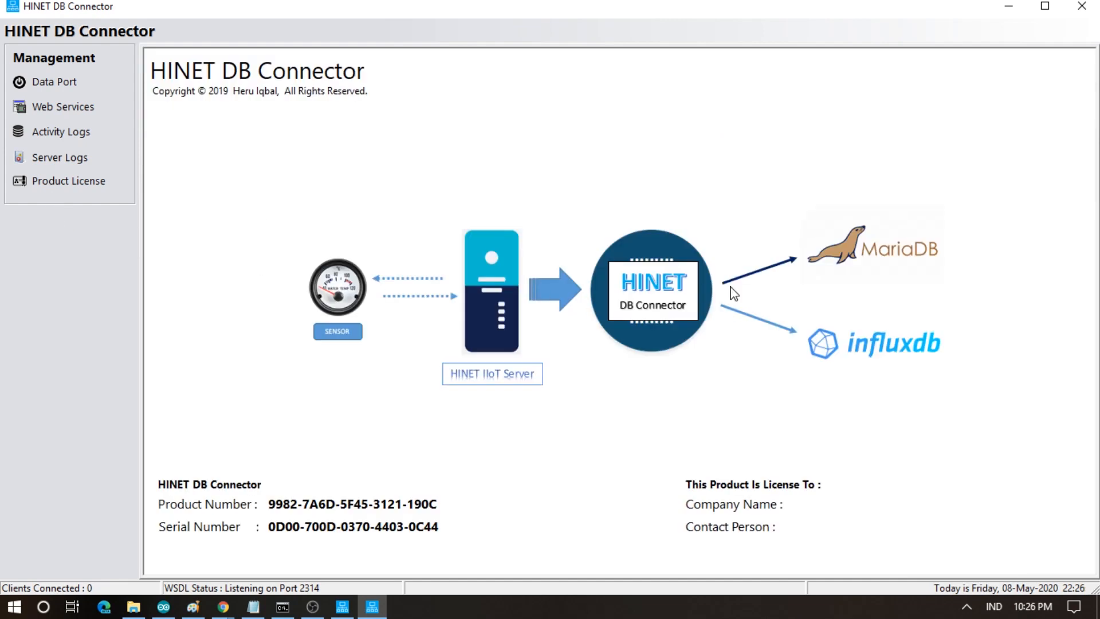
click(44, 133)
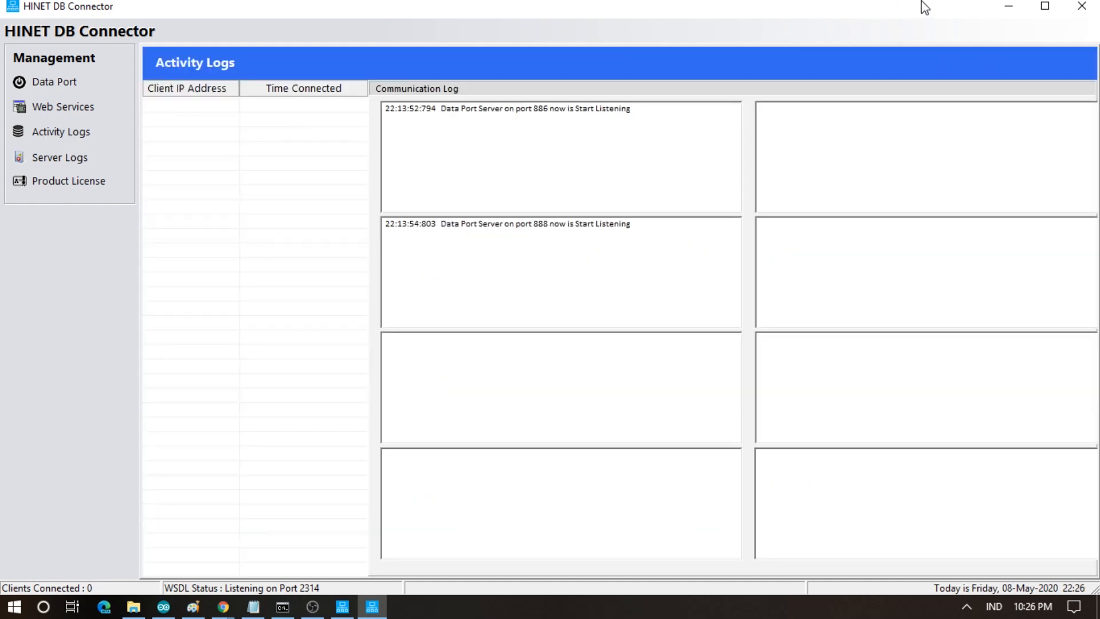
click(1001, 9)
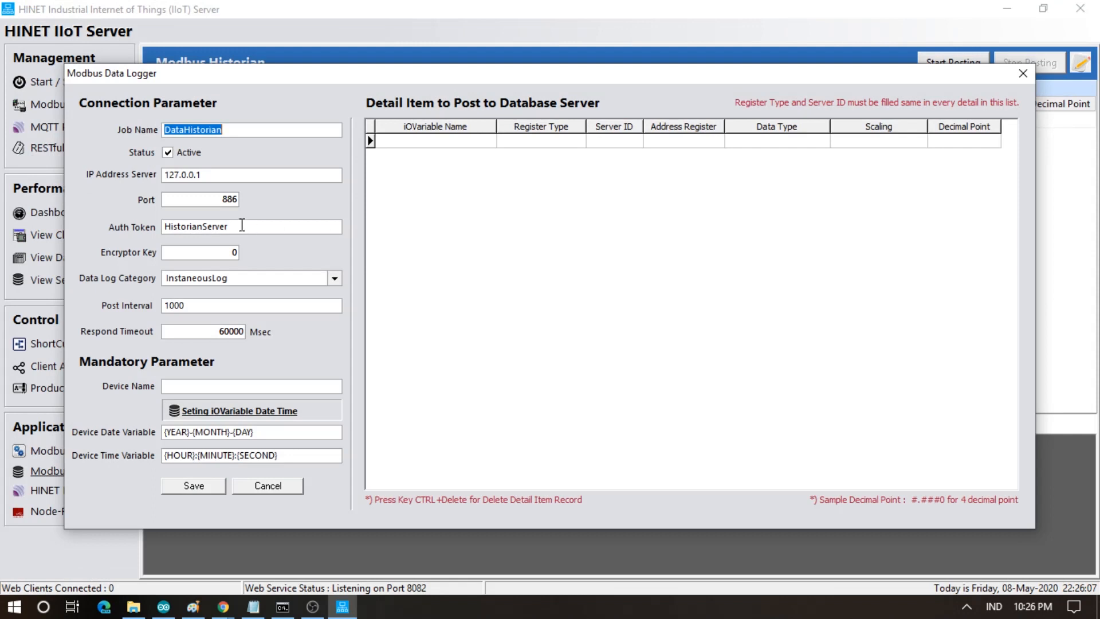
- Set port 888, IntervalLog category and device DHT22 for the DataHistorian job
double_click(239, 201)
text(888)
click(223, 279)
click(203, 329)
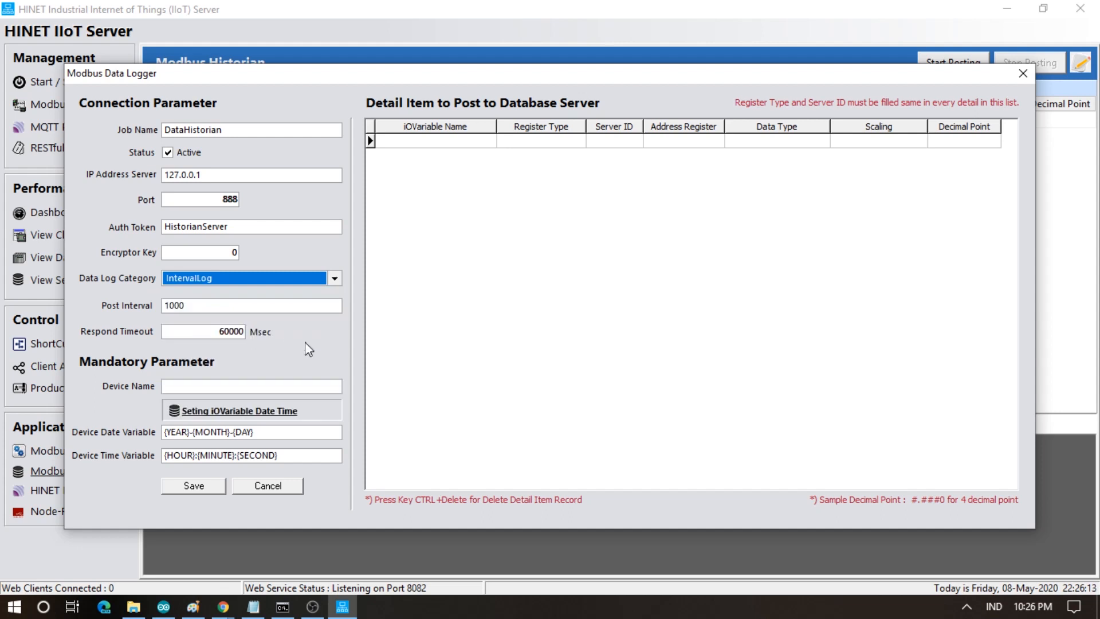
key(Tab)
key(Tab)
key(Tab)
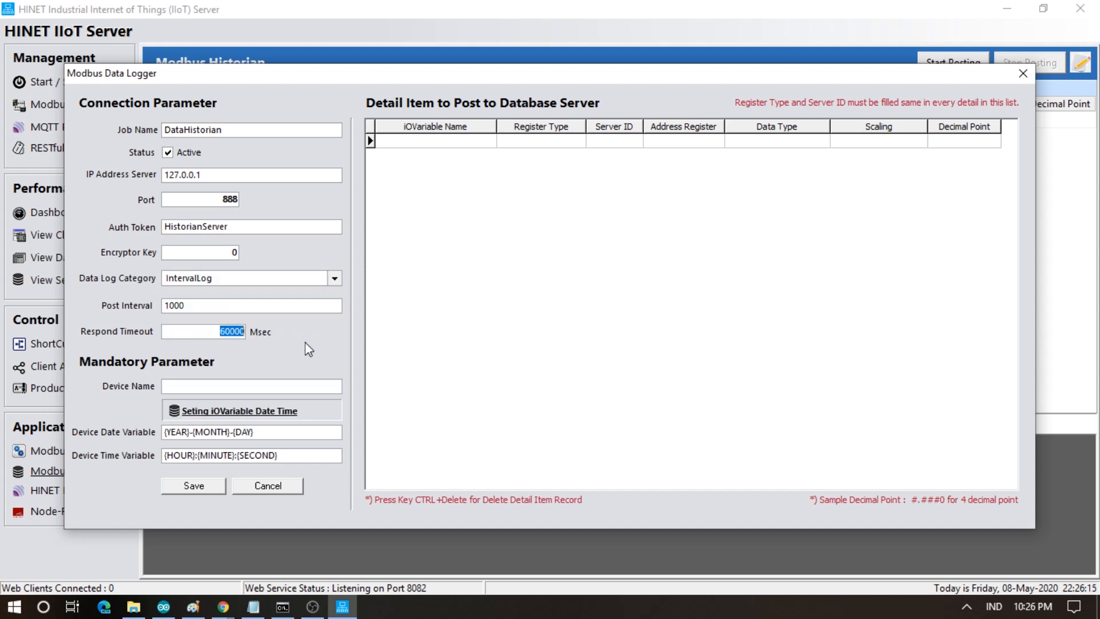
text(DH)
key(Tab)
key(Tab)
key(Tab)
- Add a Temperature variable as Float with #0.#0 format
click(404, 138)
text(Temperatur)
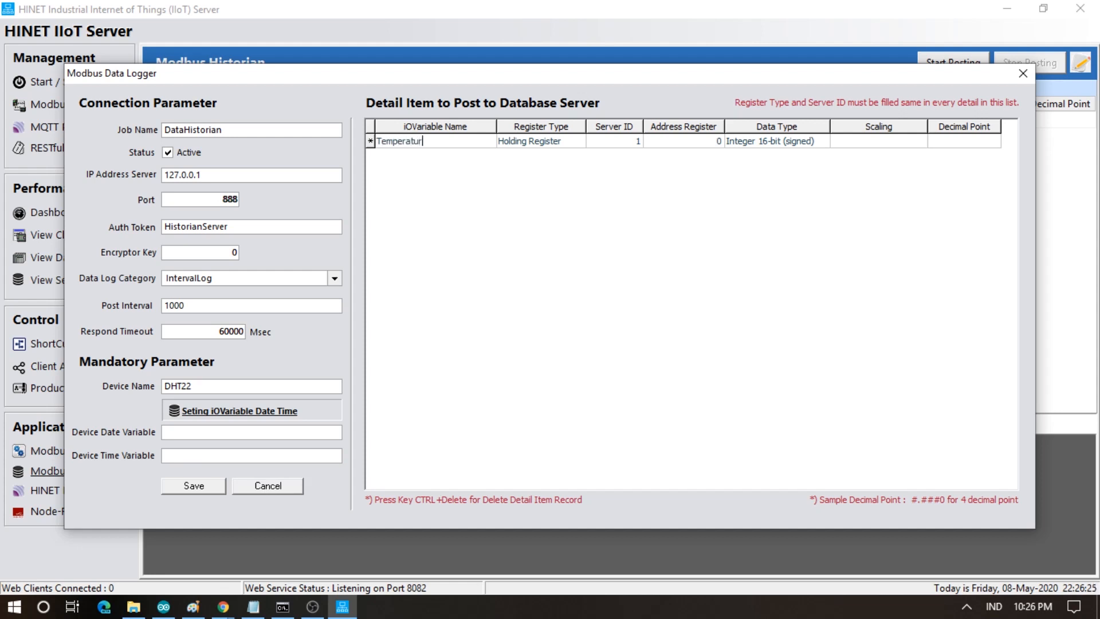
key(Tab)
key(Tab)
key(Tab)
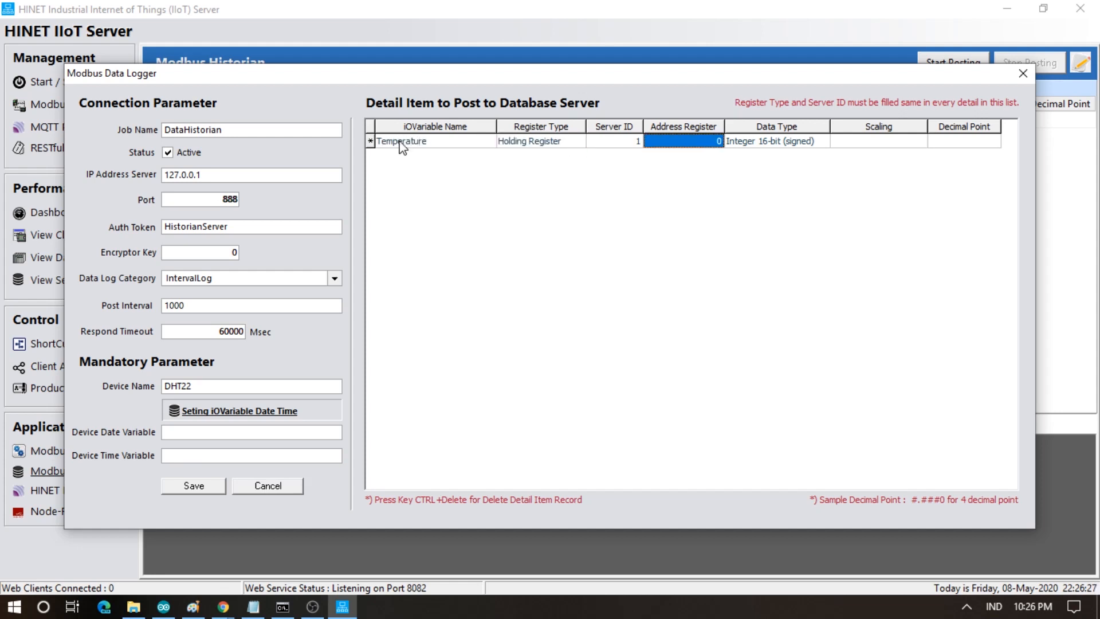
click(780, 143)
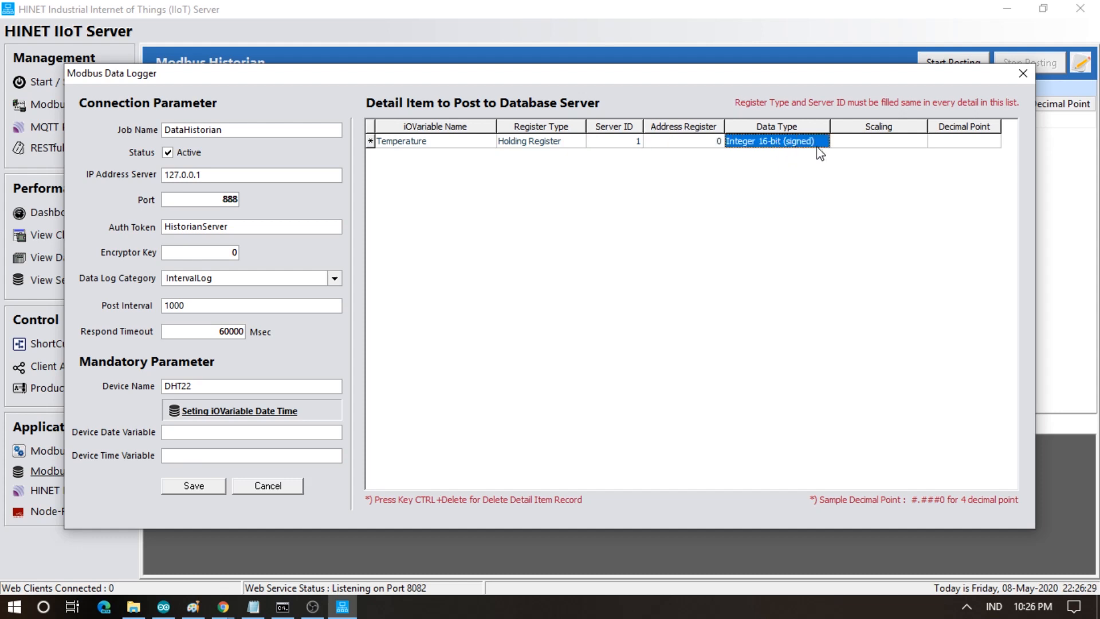
click(823, 144)
click(784, 221)
key(Tab)
key(Tab)
text(#0.)
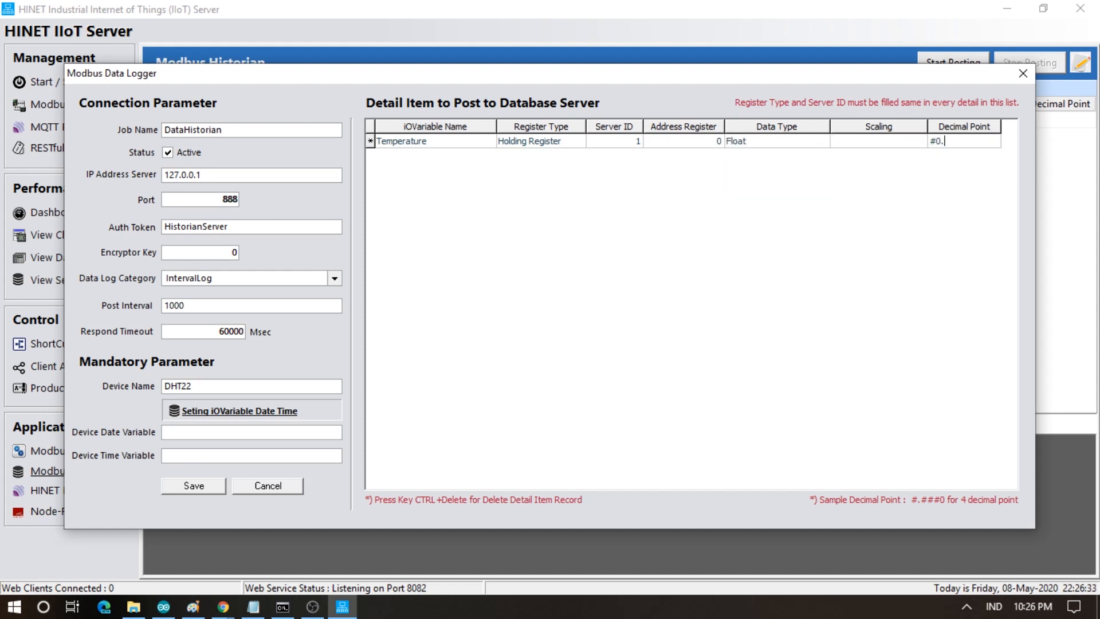
key(Tab)
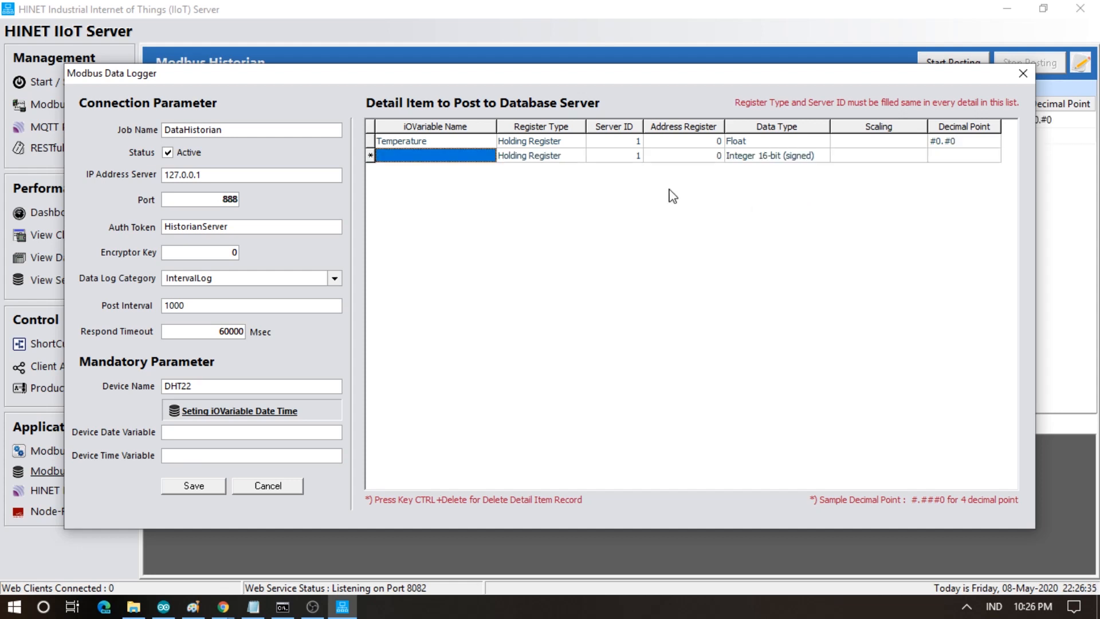
- Add a Humidity row at address 2, Float, #0.#0 format, and save the DataHistorian job
click(418, 157)
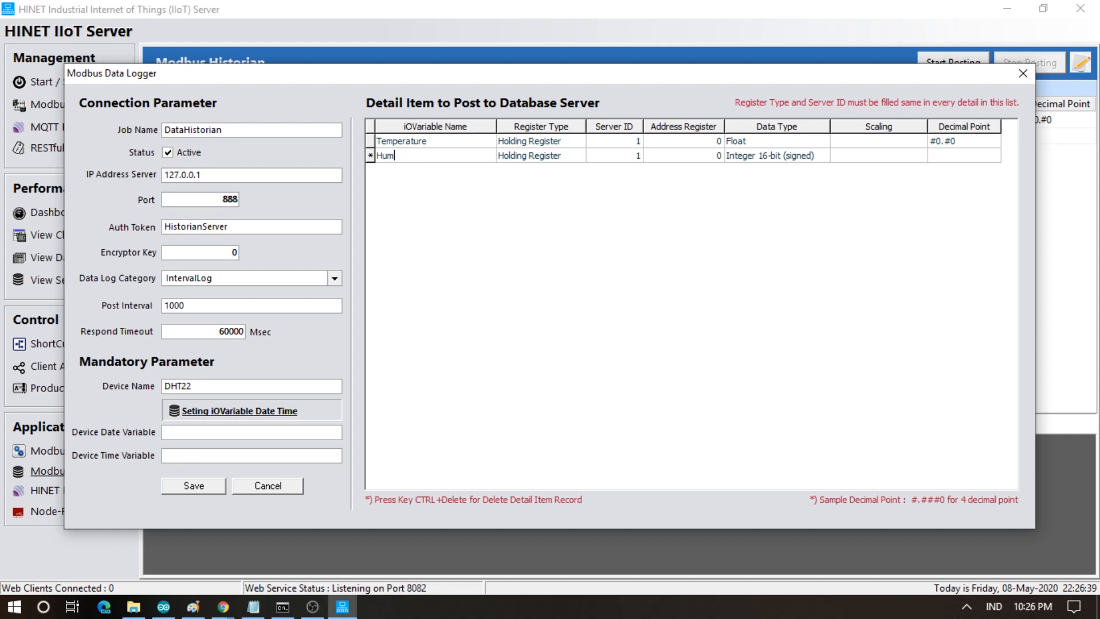
key(Tab)
key(Tab)
key(Tab)
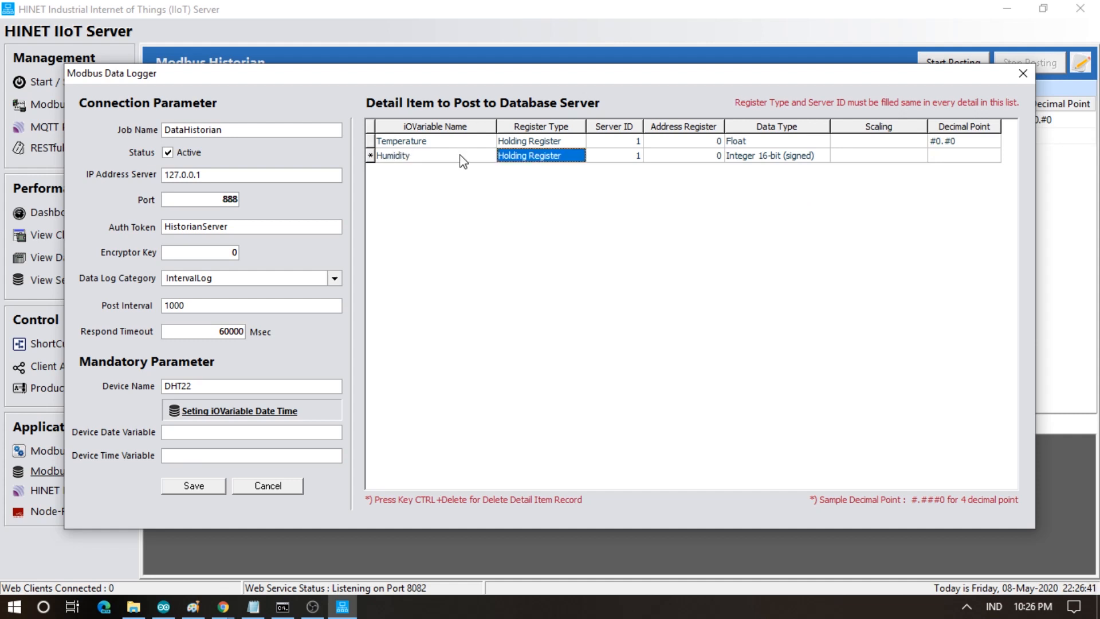
text(2)
key(Tab)
click(789, 160)
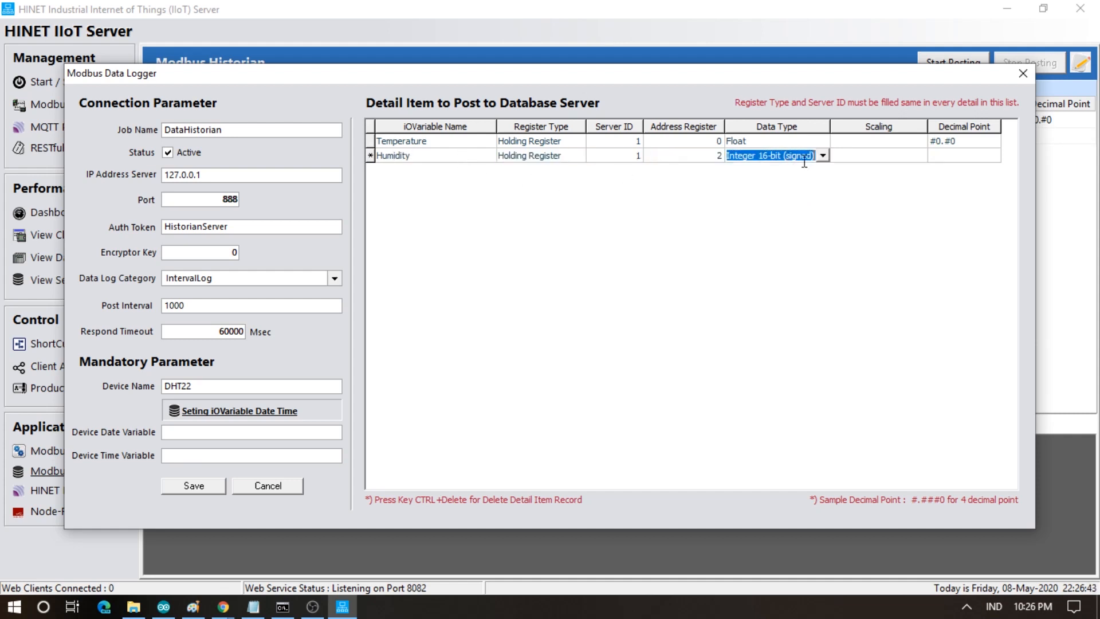
click(823, 155)
click(757, 232)
key(Tab)
key(Tab)
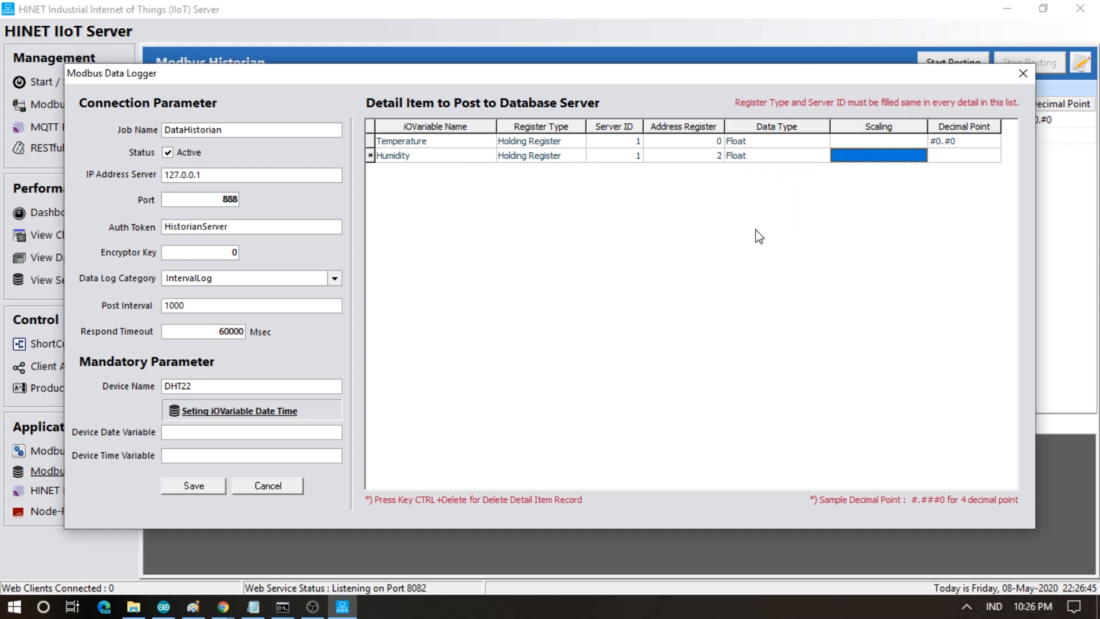
text(#)
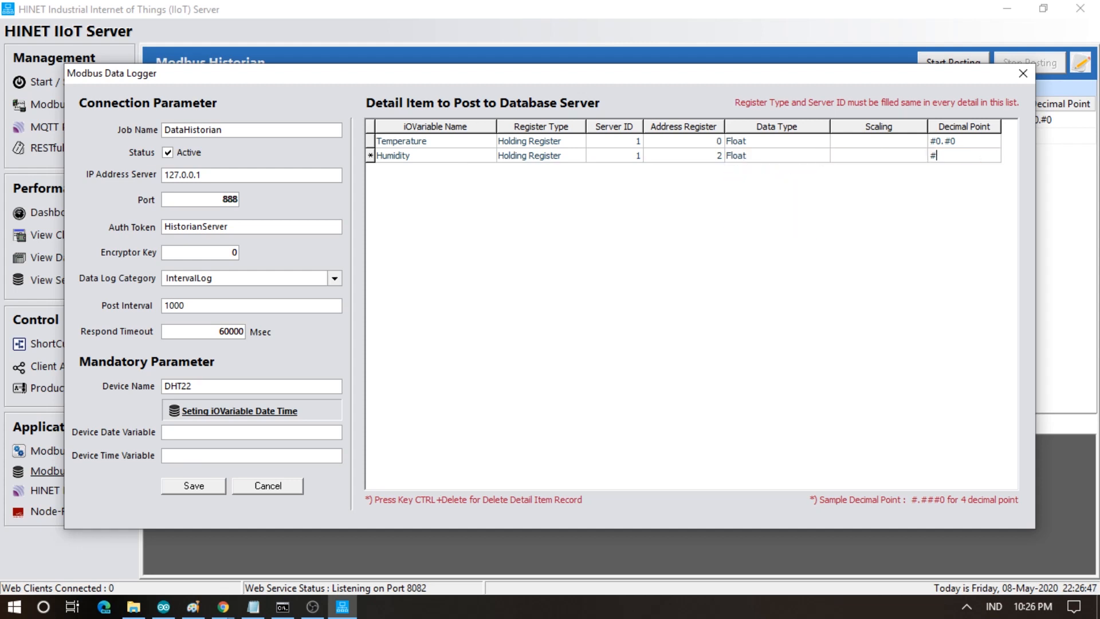
text(0.#0)
key(Return)
key(Up)
key(Left)
key(Left)
key(Left)
key(Left)
key(Left)
key(Left)
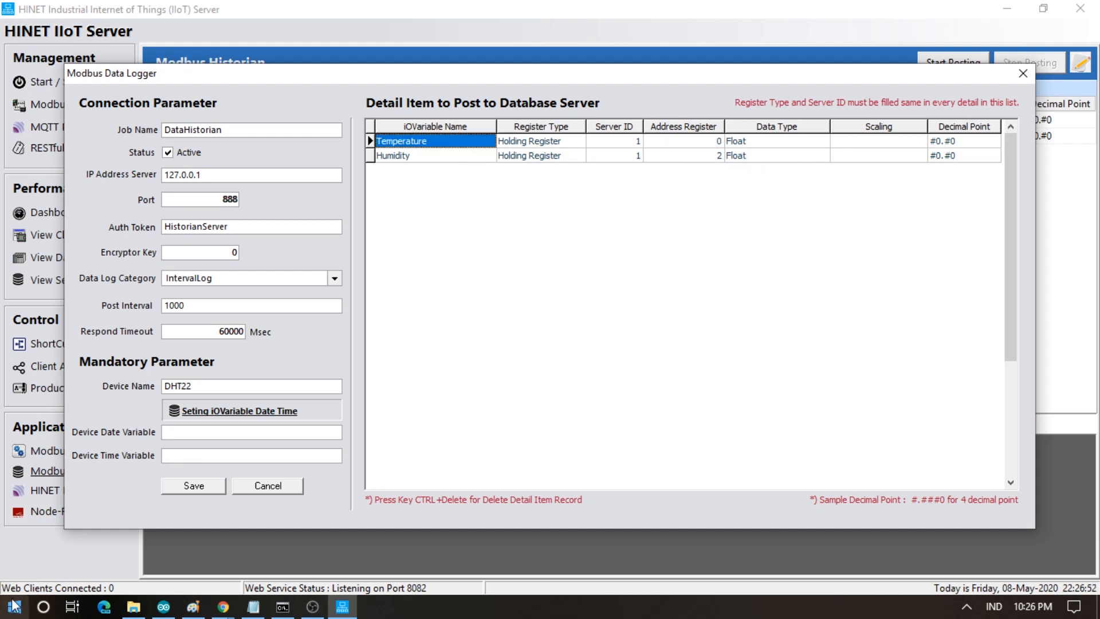
click(186, 487)
click(226, 140)
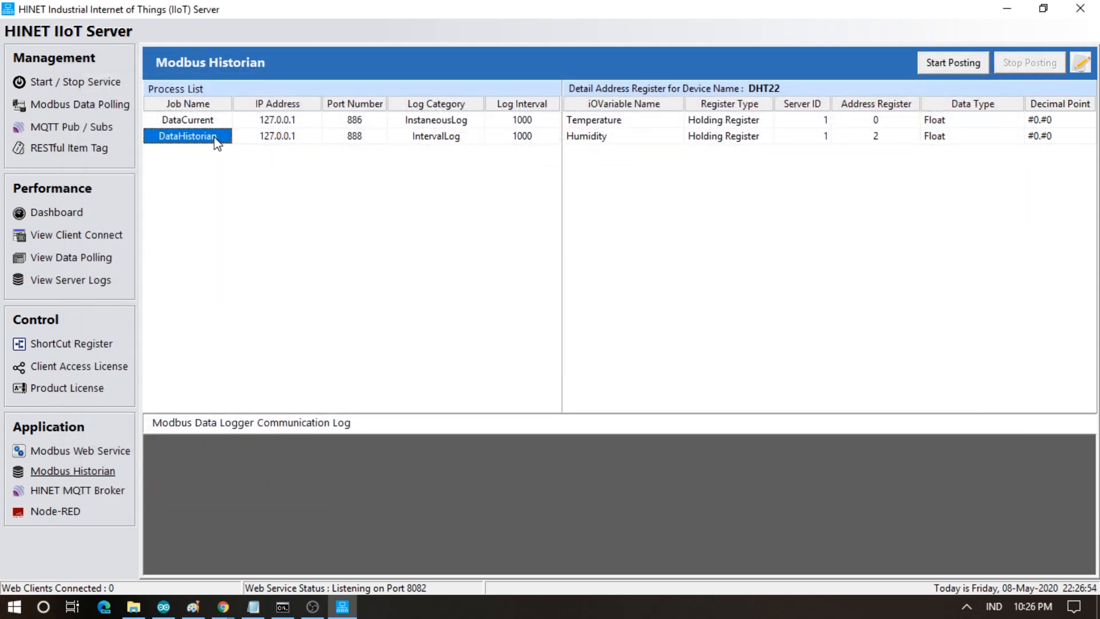
- Start posting the DataCurrent and DataHistorian jobs' DHT22 data
click(204, 122)
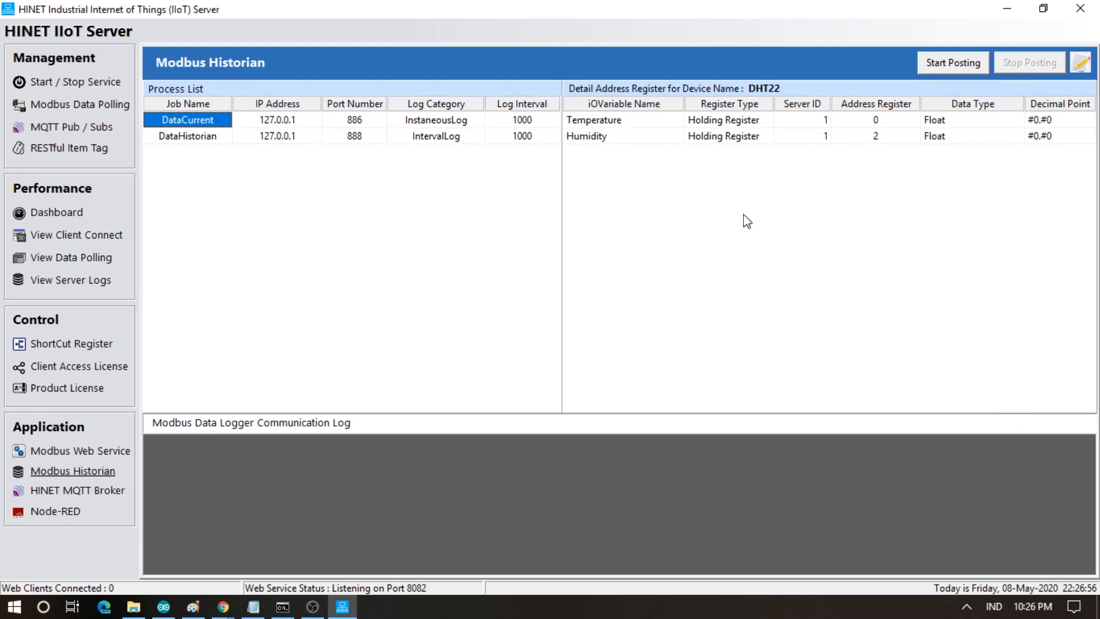
click(943, 69)
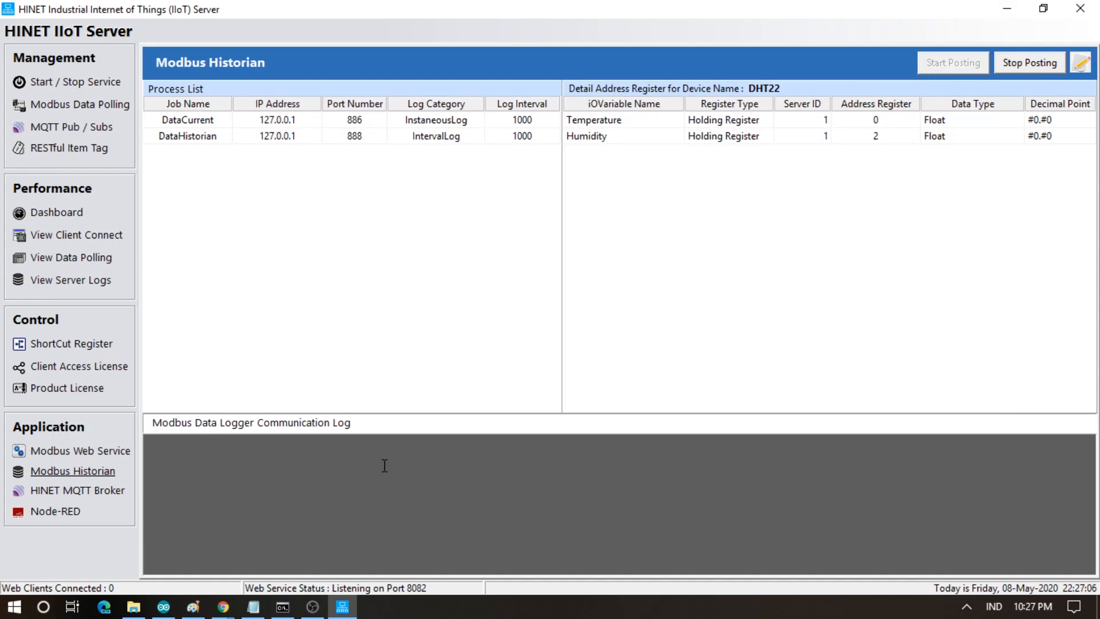
- Launch HeidiSQL from Windows search and open the HINET session
click(53, 610)
text(hei)
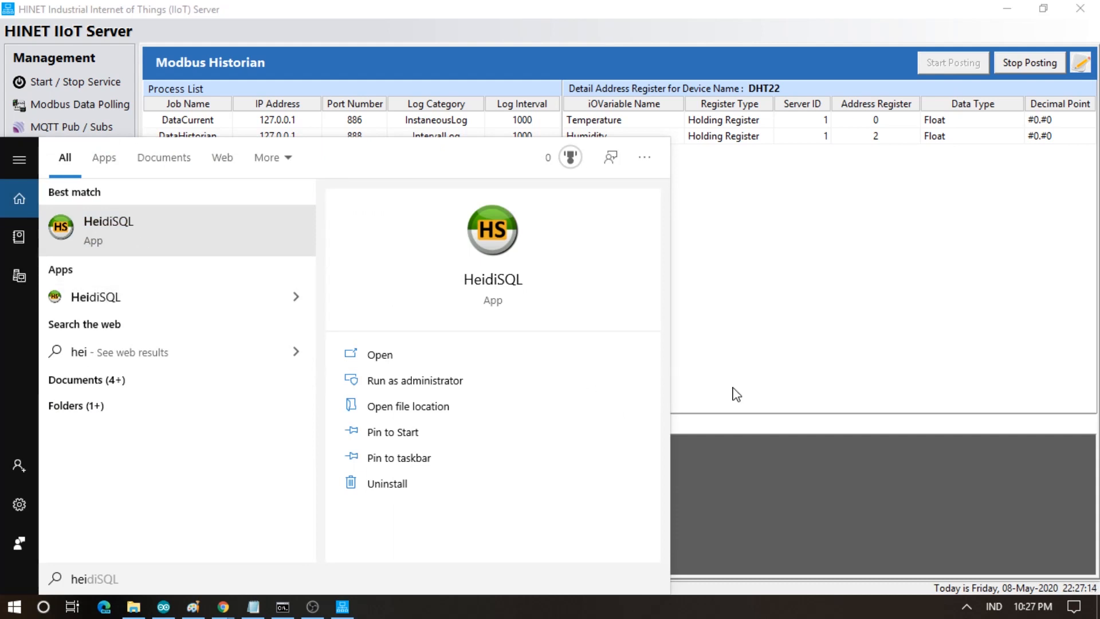
key(Return)
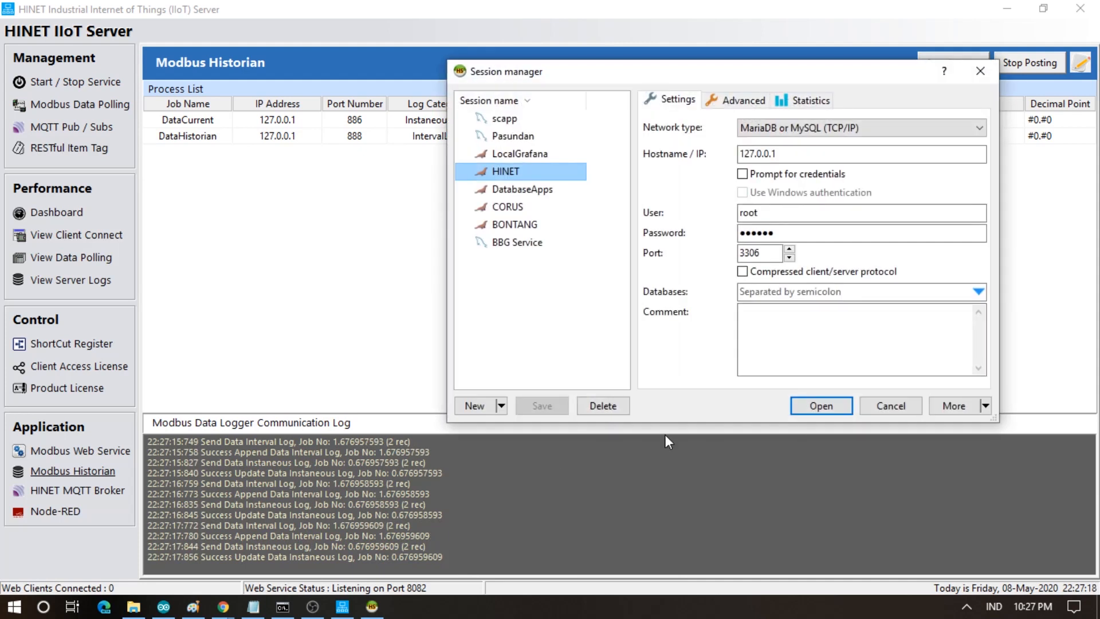
click(832, 407)
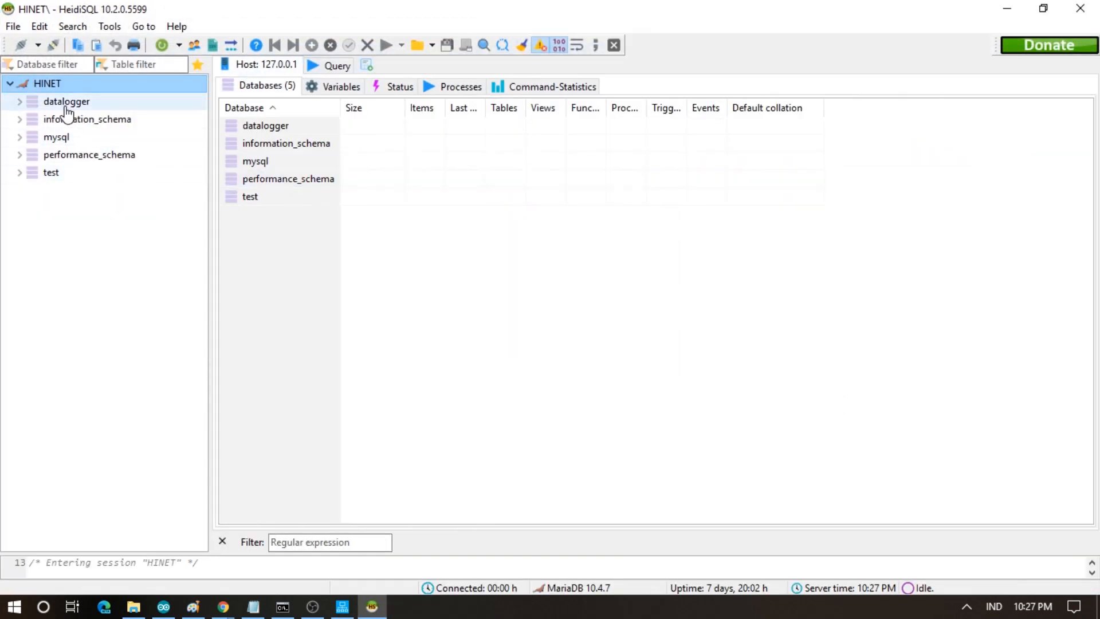
- Expand datalogger and view the aocurrent table's data, refreshing it several times for the latest readings
click(21, 103)
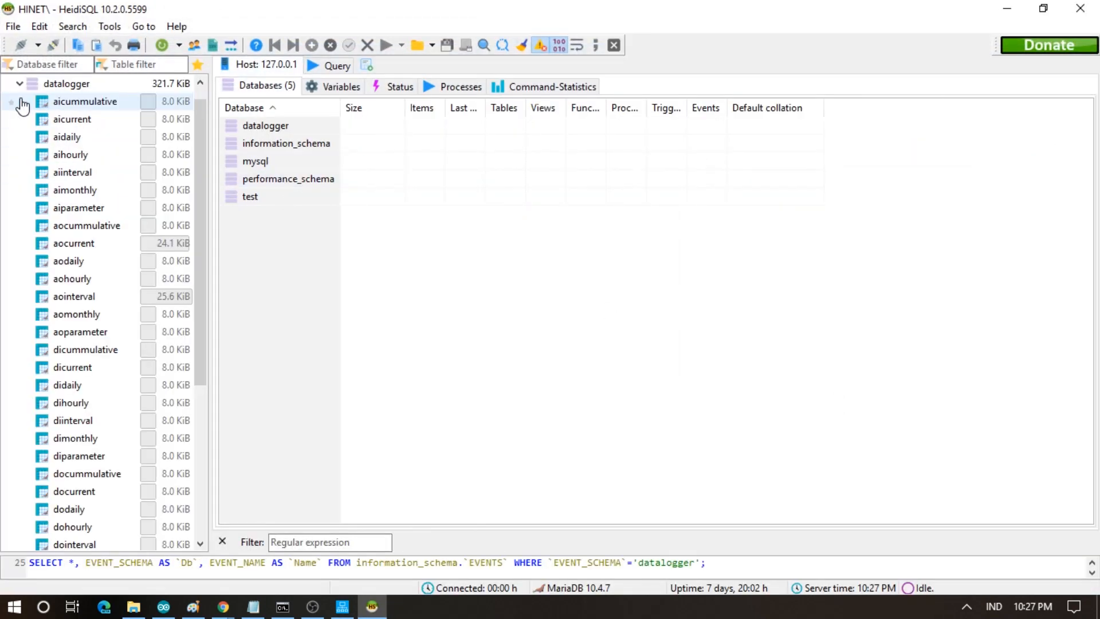
click(63, 247)
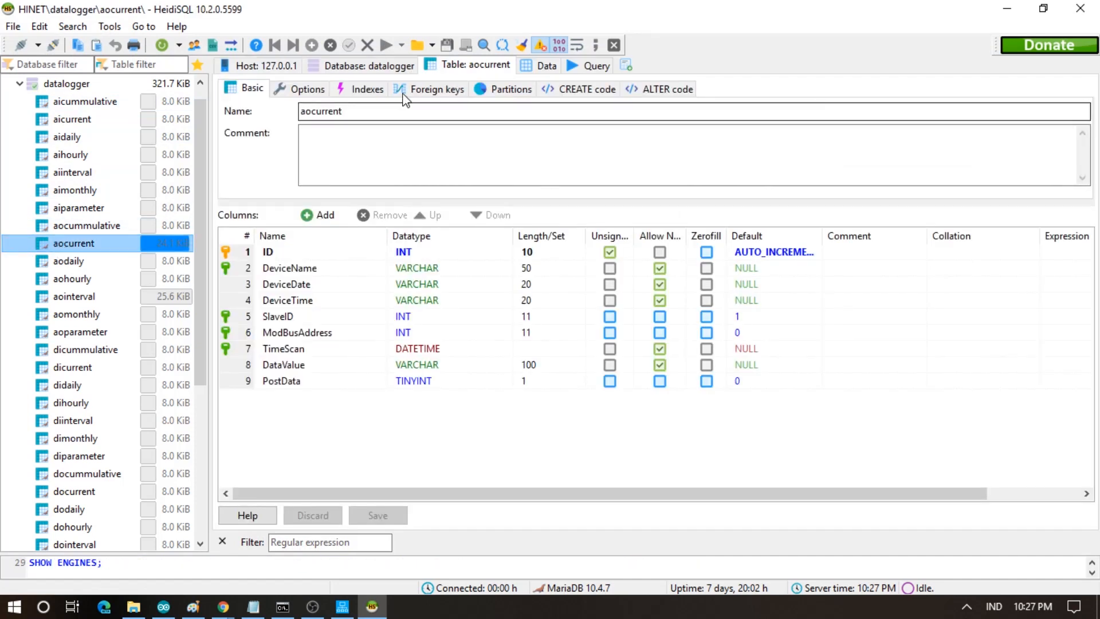
click(544, 67)
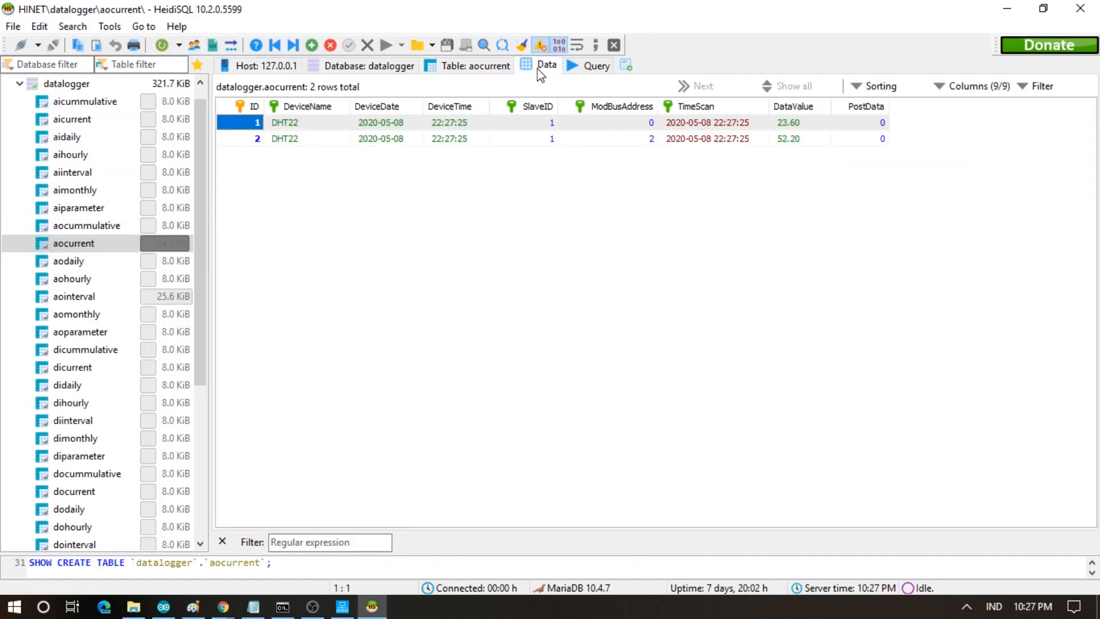
right_click(490, 256)
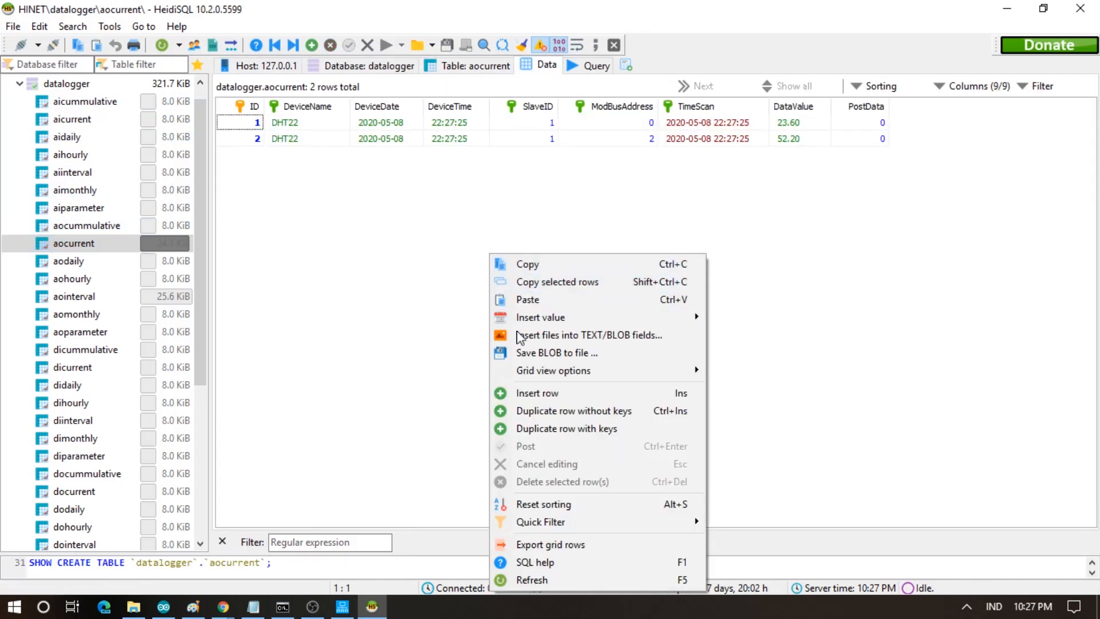
click(539, 579)
right_click(440, 257)
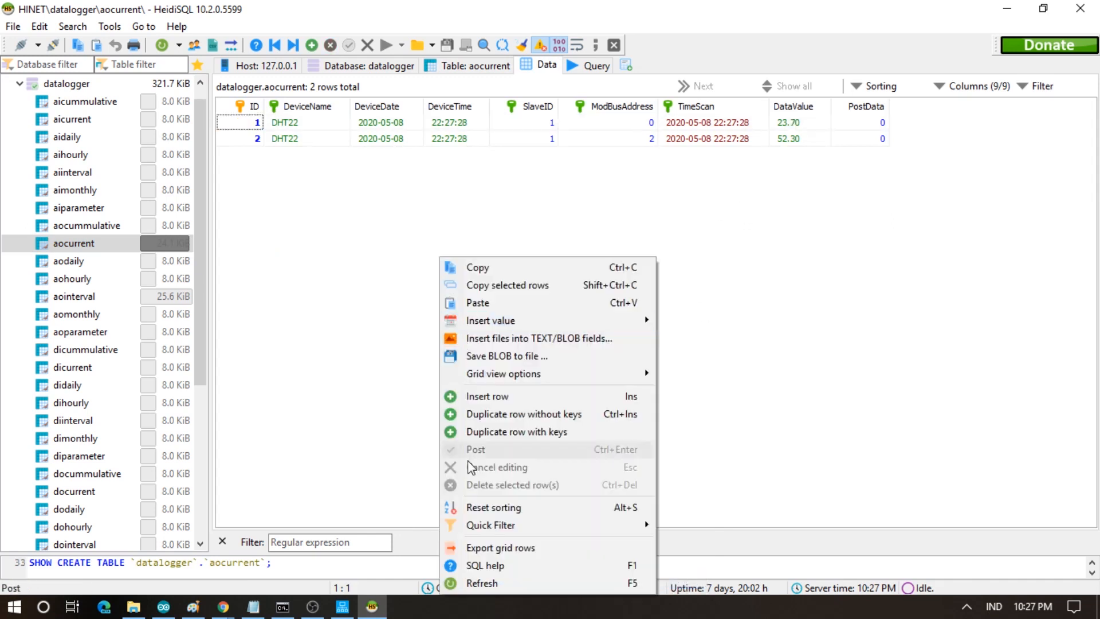
click(483, 583)
right_click(495, 410)
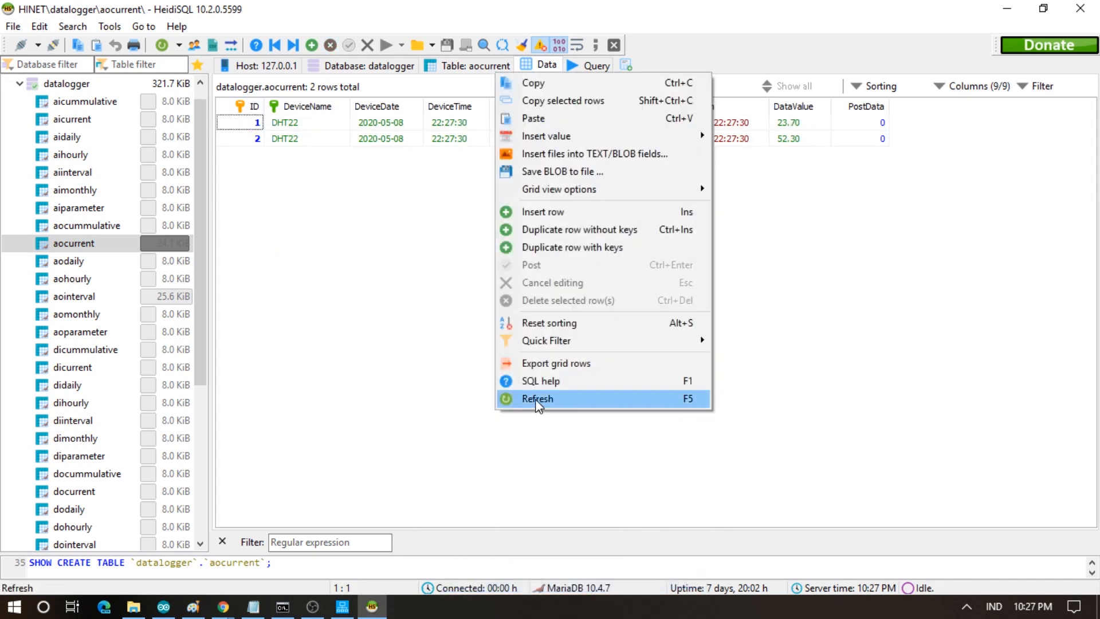
click(538, 400)
right_click(535, 393)
click(578, 368)
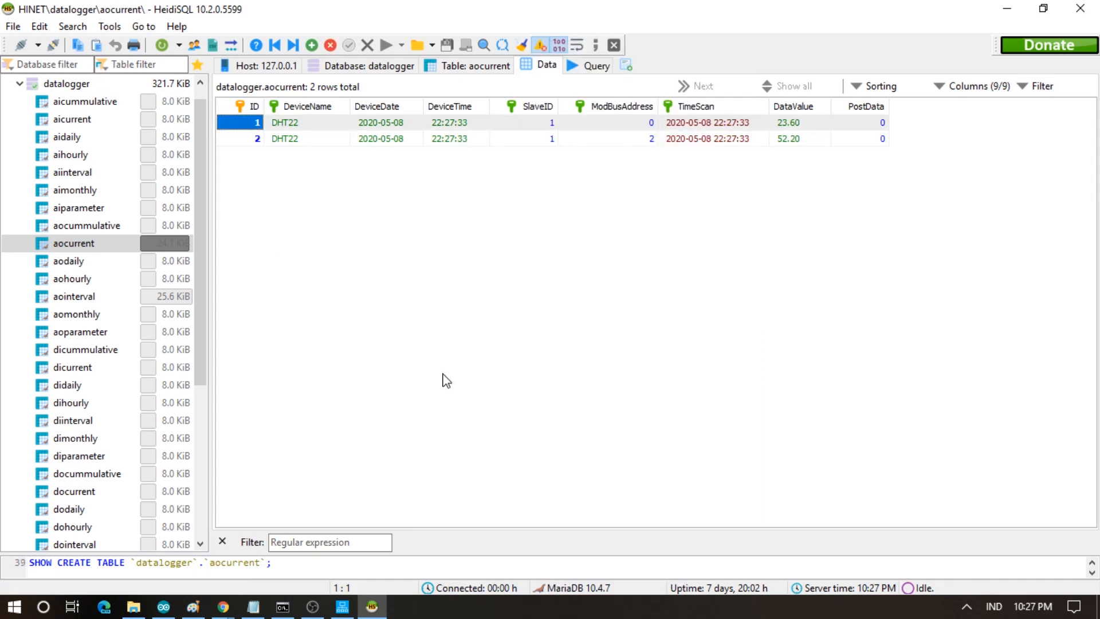
- Show all aointerval rows by clearing the ModbusAddress = 11 filter, scroll through them, then close HeidiSQL
click(72, 296)
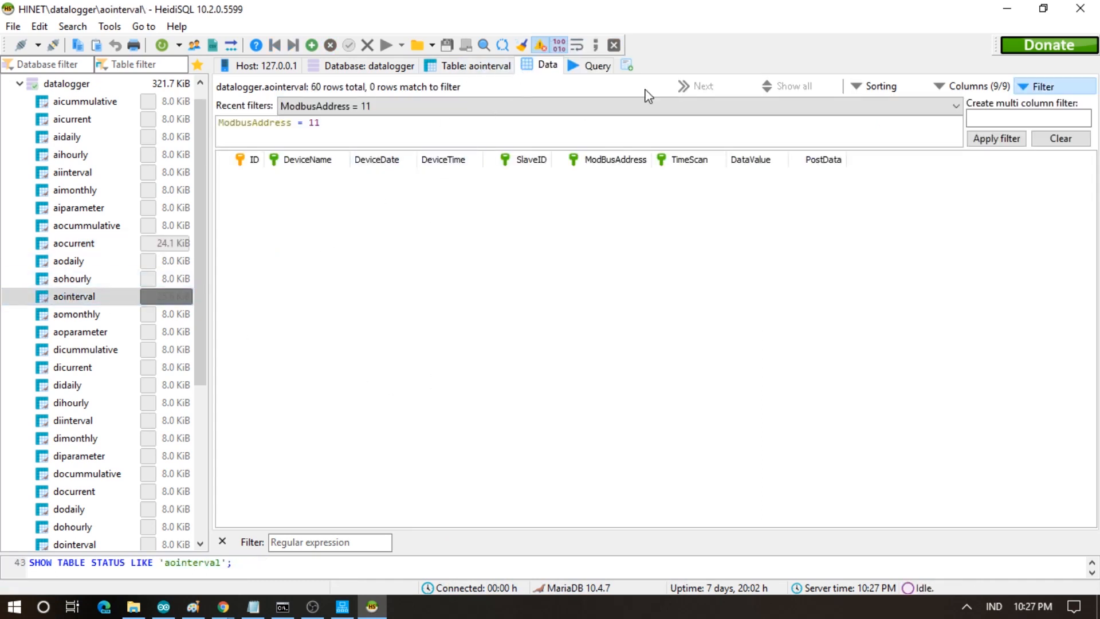
click(1061, 138)
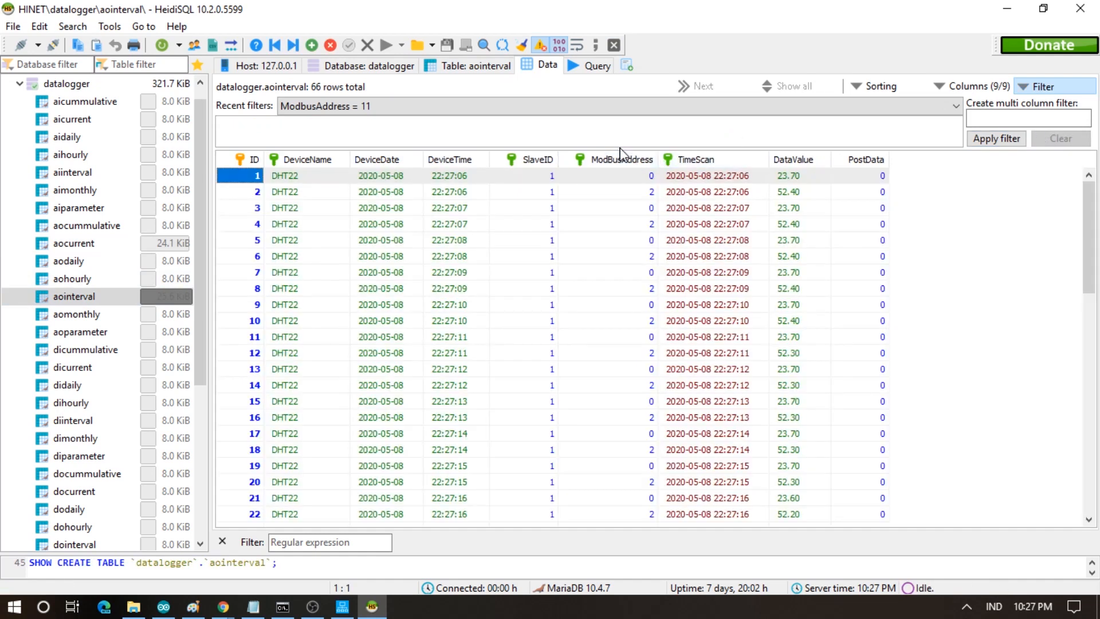
click(1043, 86)
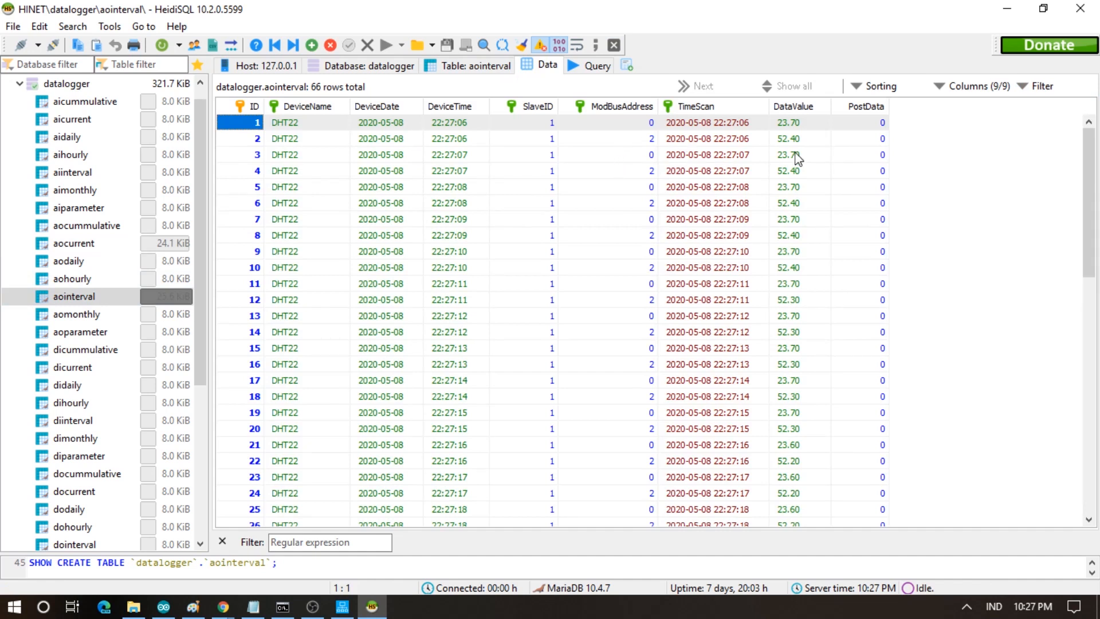
drag(1086, 262, 1078, 516)
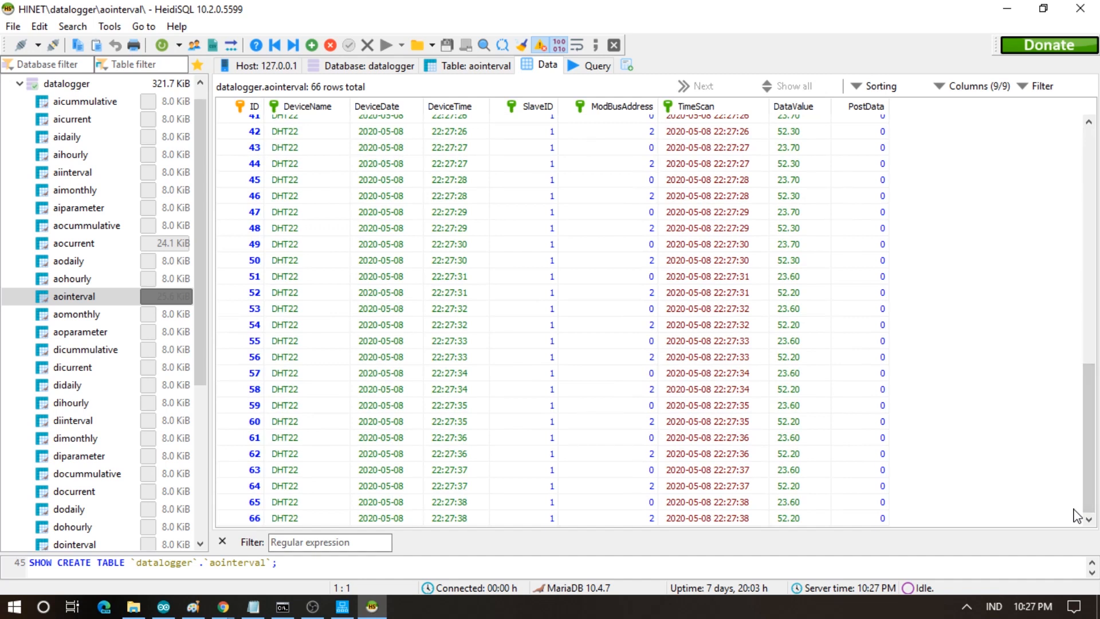
click(1078, 10)
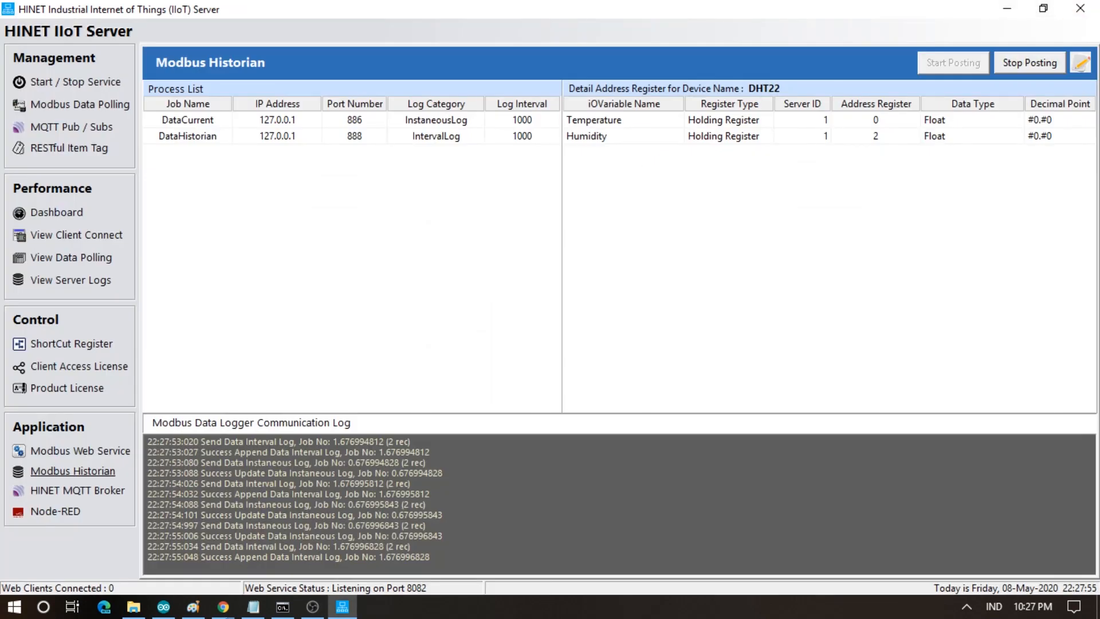
- Bring the Thumb architecture diagram in Paint to the front
click(192, 611)
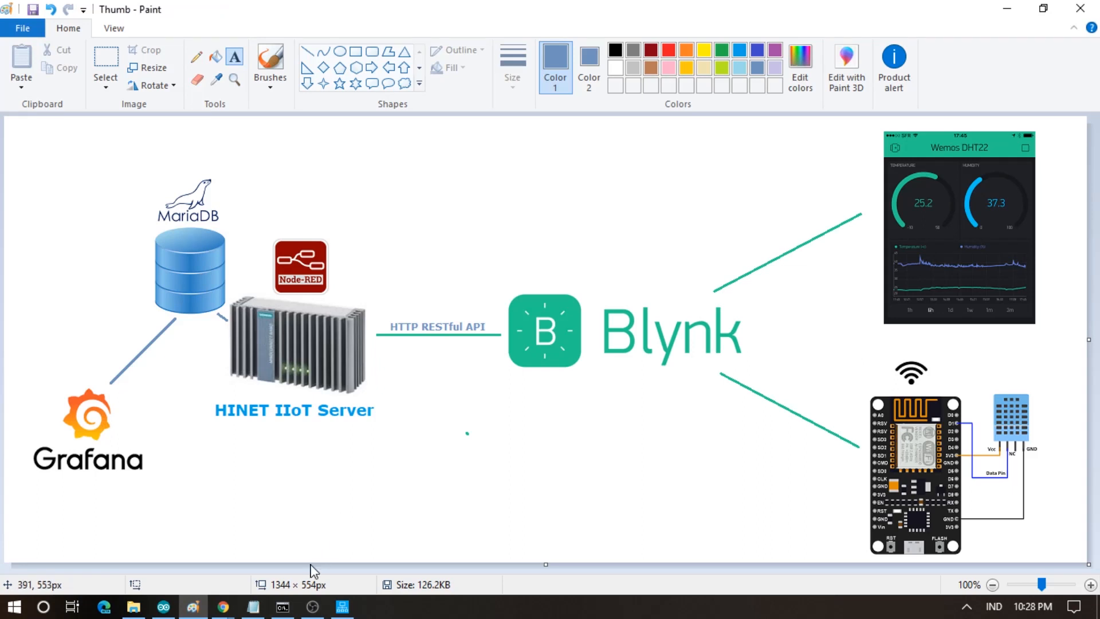
- Save and test the MySQL data source (localhost:3306, DataLogger), confirming the database connection is OK
mouse_move(231, 611)
click(146, 539)
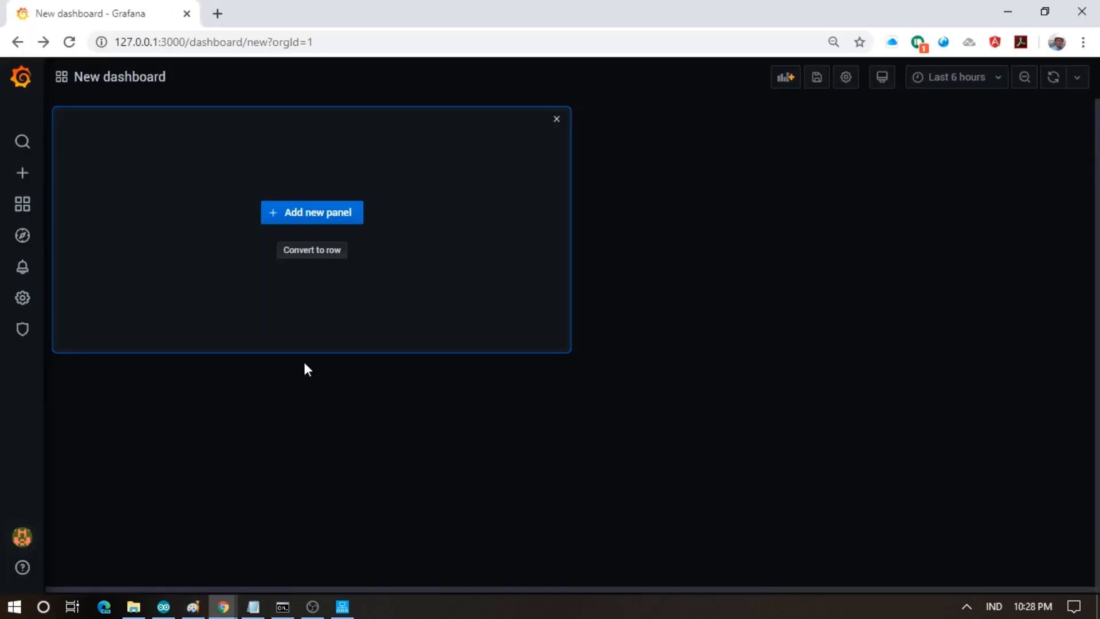
mouse_move(13, 305)
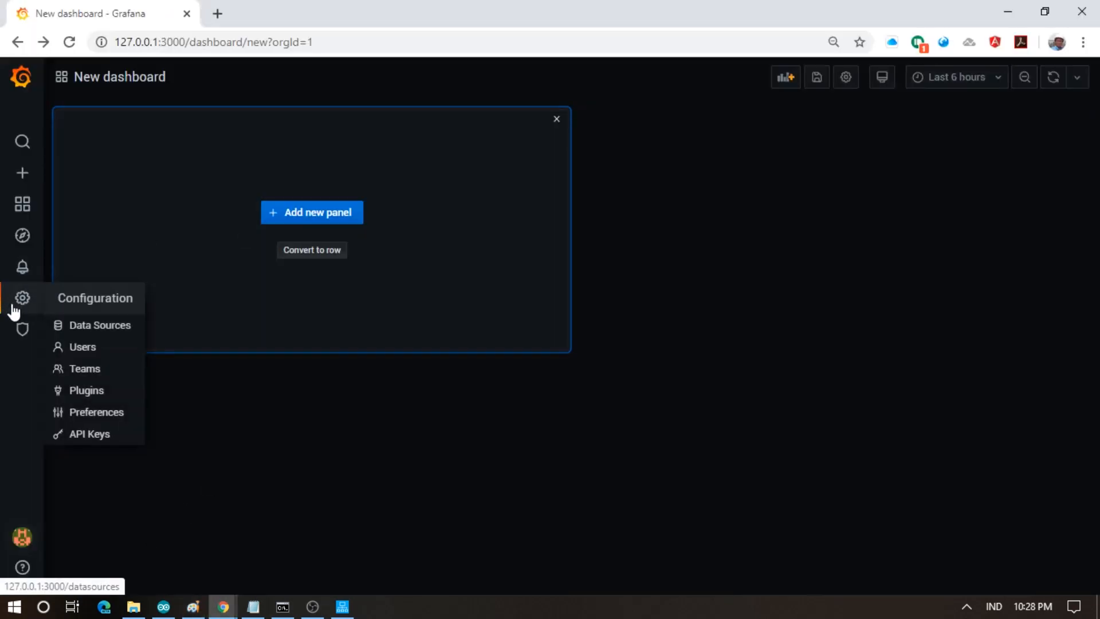
click(112, 330)
click(315, 307)
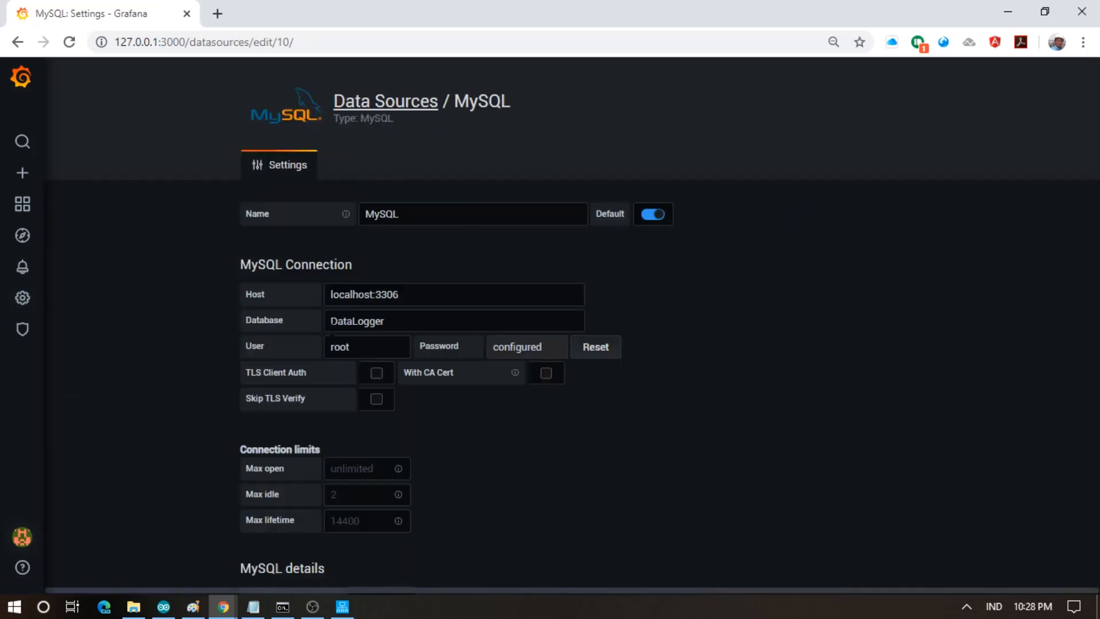
scroll(603, 435, down, 5)
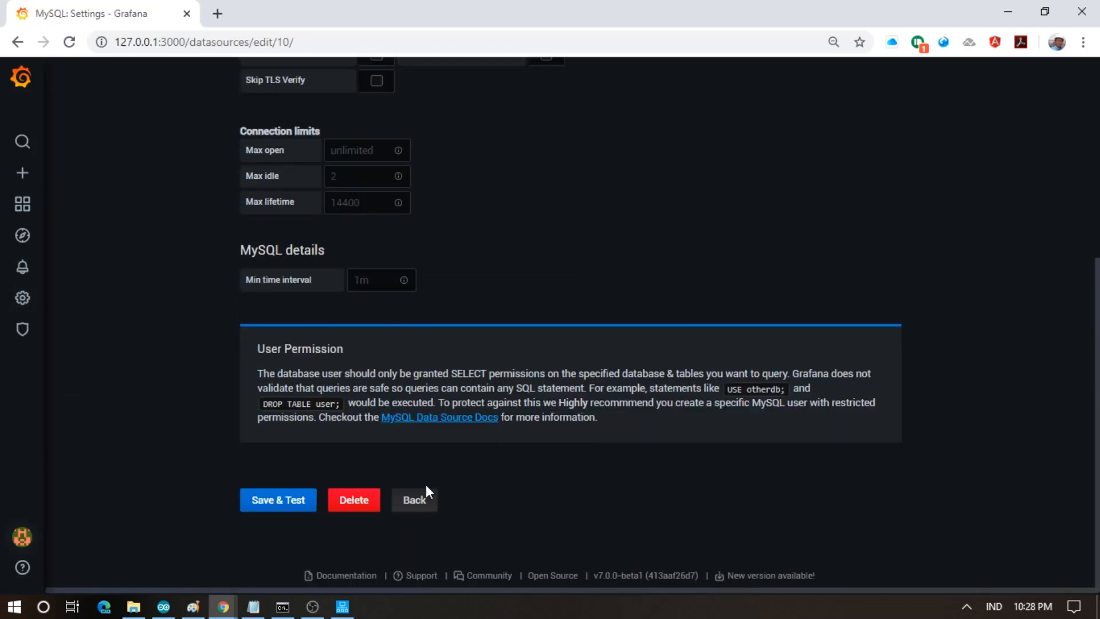
click(302, 500)
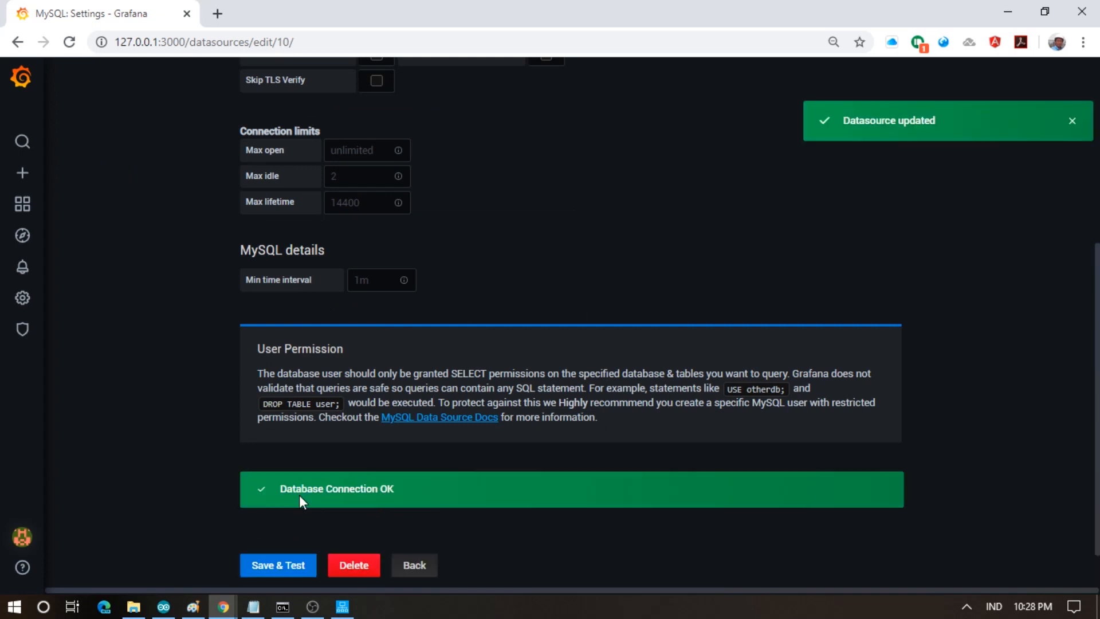
click(428, 568)
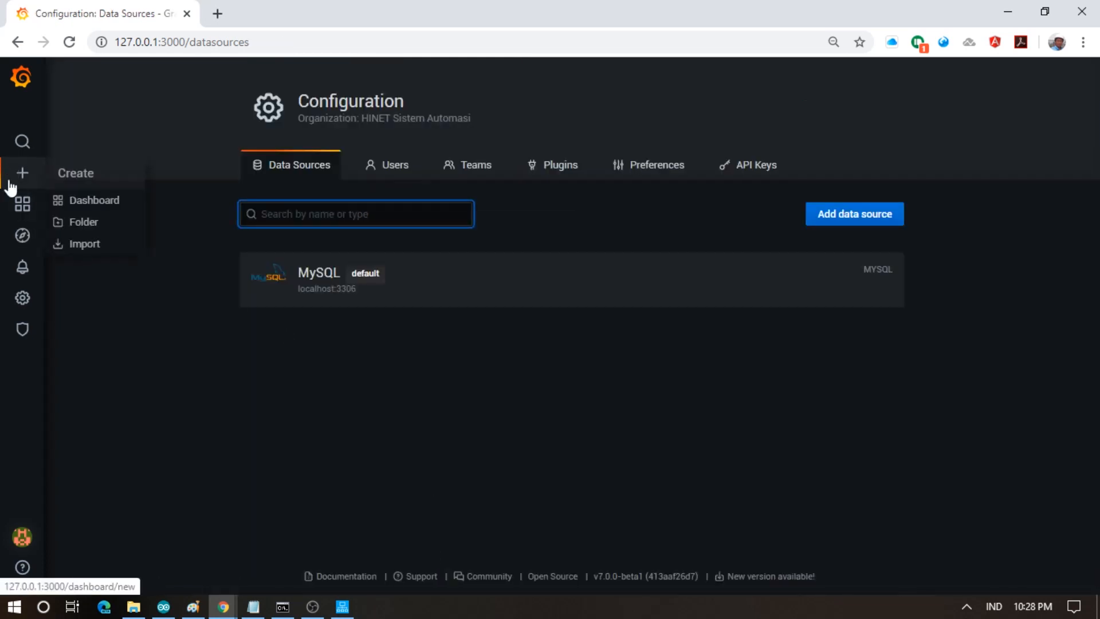
- Create a new empty dashboard from the Grafana menu
mouse_move(60, 214)
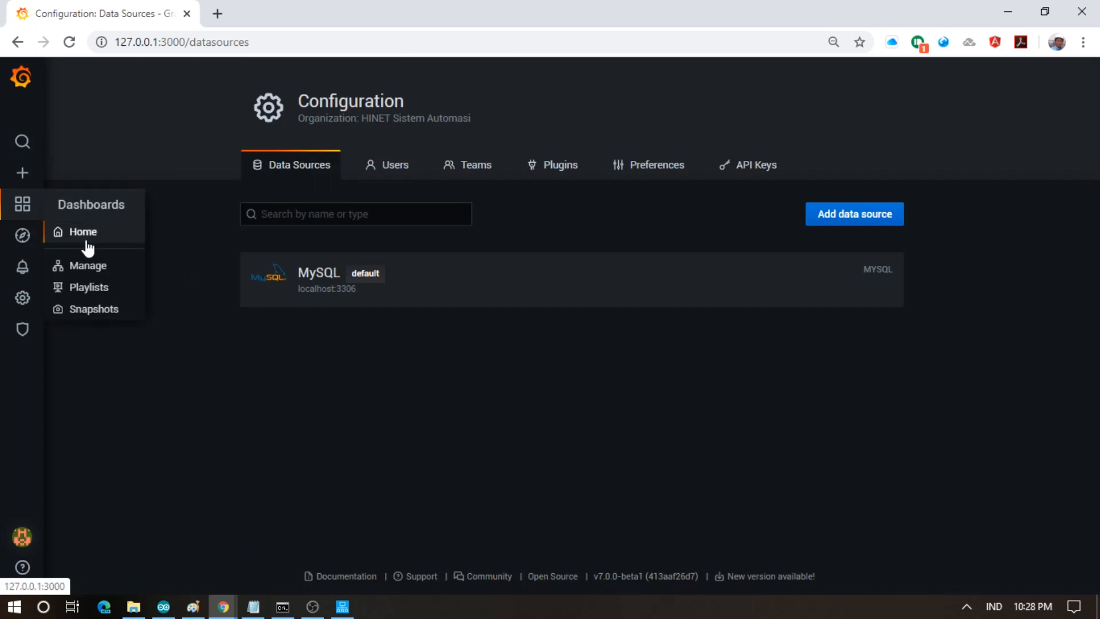
click(74, 232)
mouse_move(18, 217)
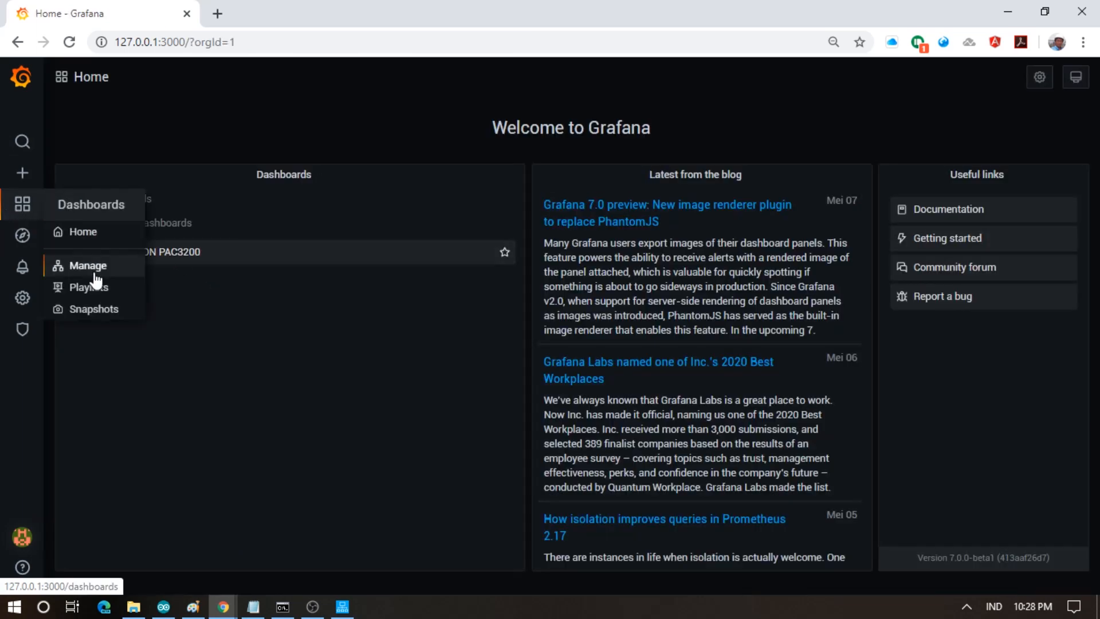
click(91, 235)
mouse_move(30, 167)
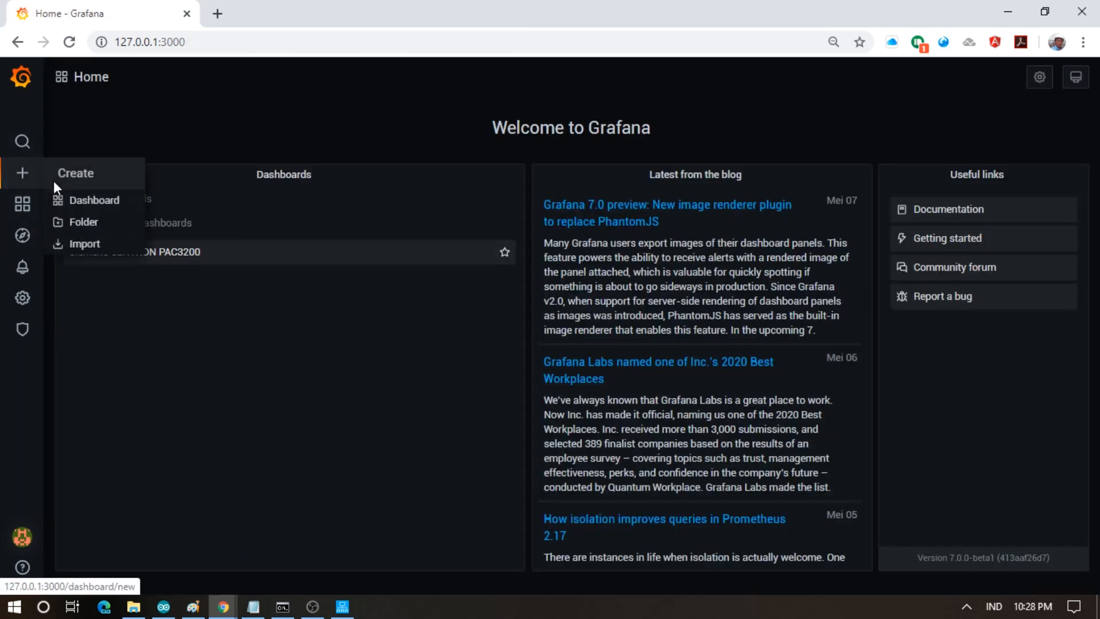
click(77, 202)
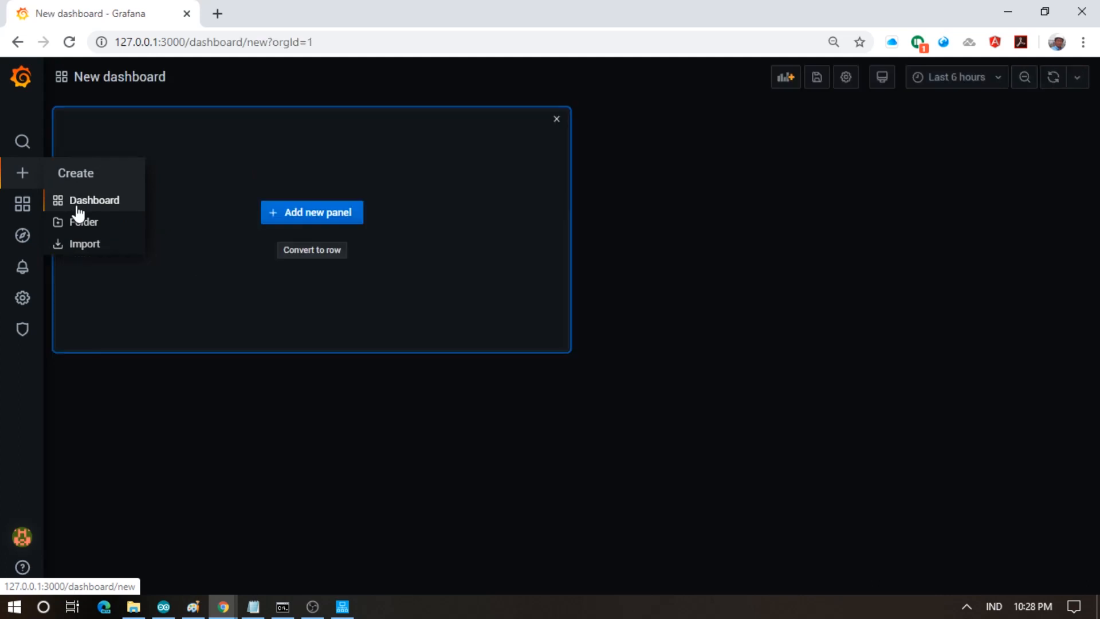
- Add a new panel and set its visualisation to Gauge
click(346, 214)
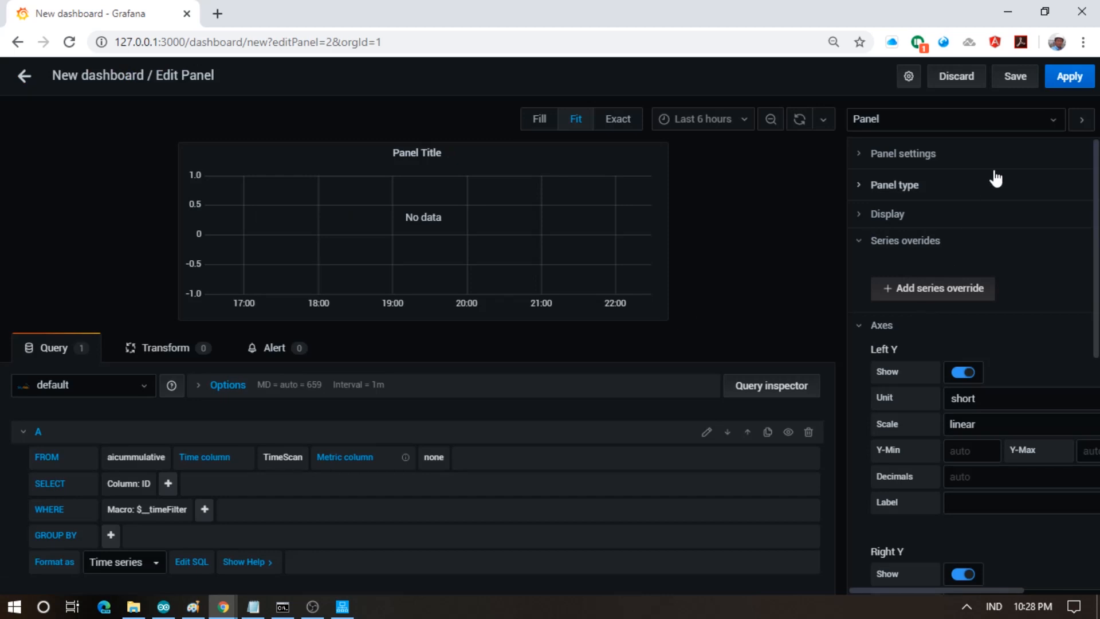
click(1055, 118)
click(1057, 122)
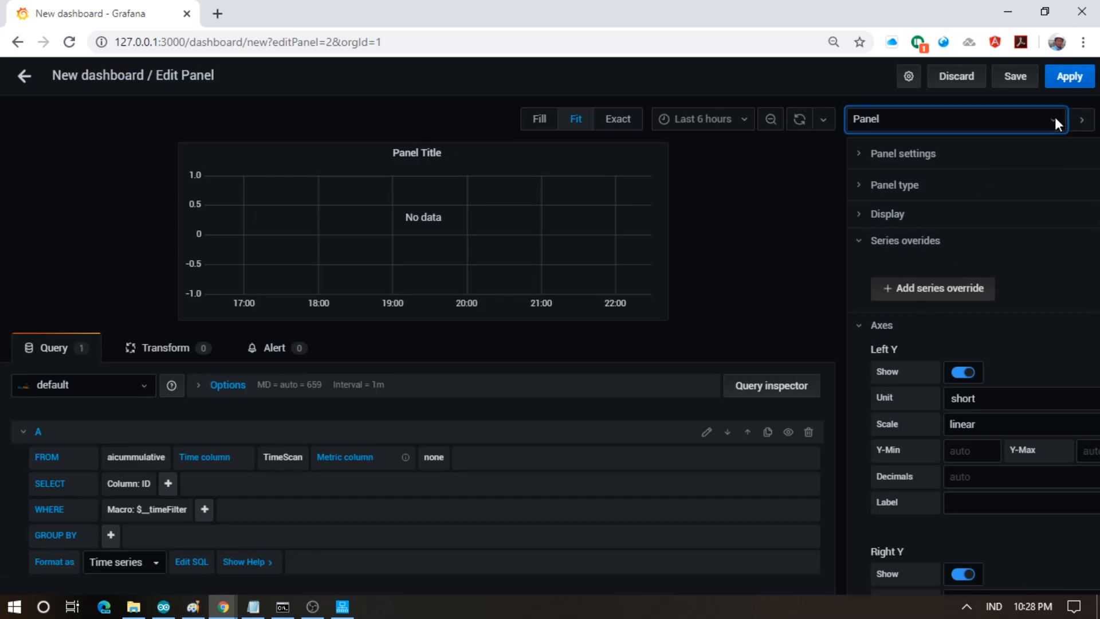
click(918, 188)
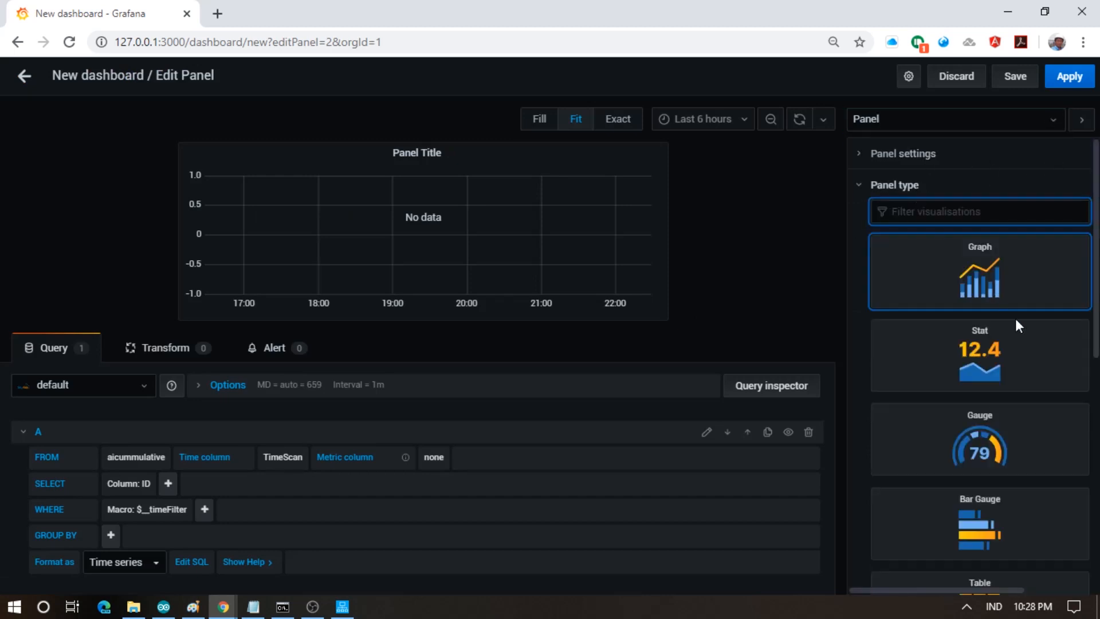
click(1027, 374)
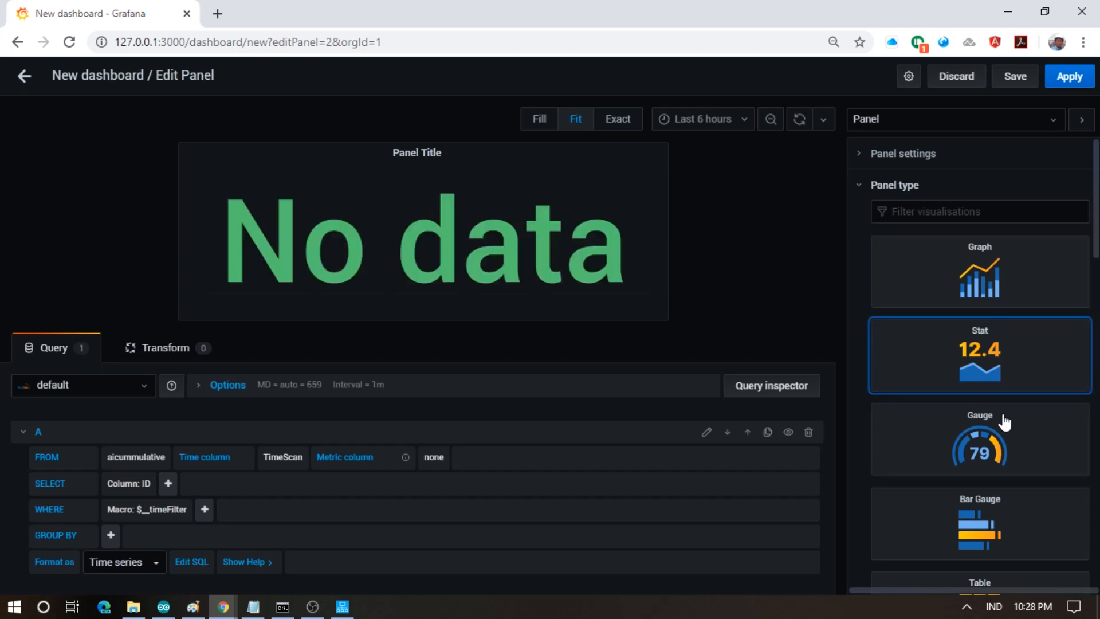
click(989, 434)
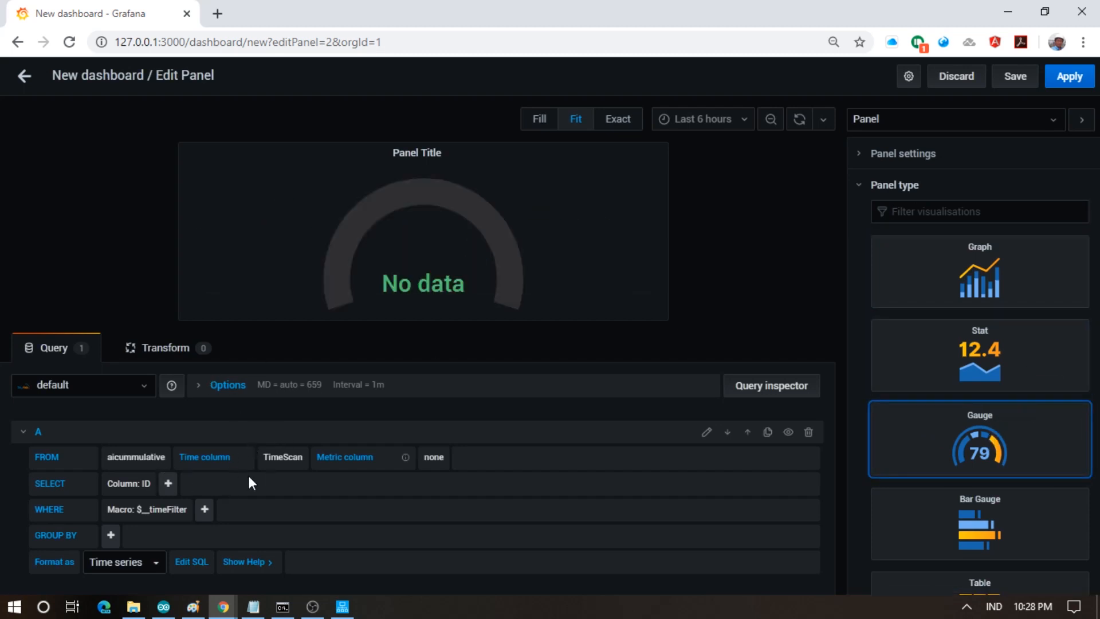
- Make the query select CAST(DataValue AS Float) from the aocurrent table
click(145, 458)
text(aocu)
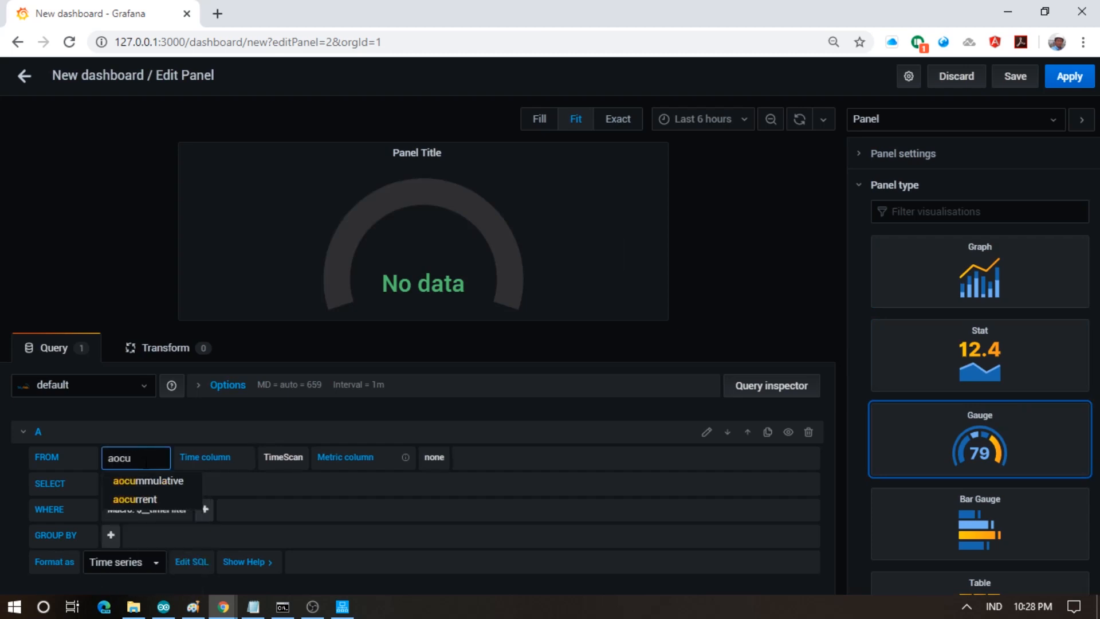
click(146, 498)
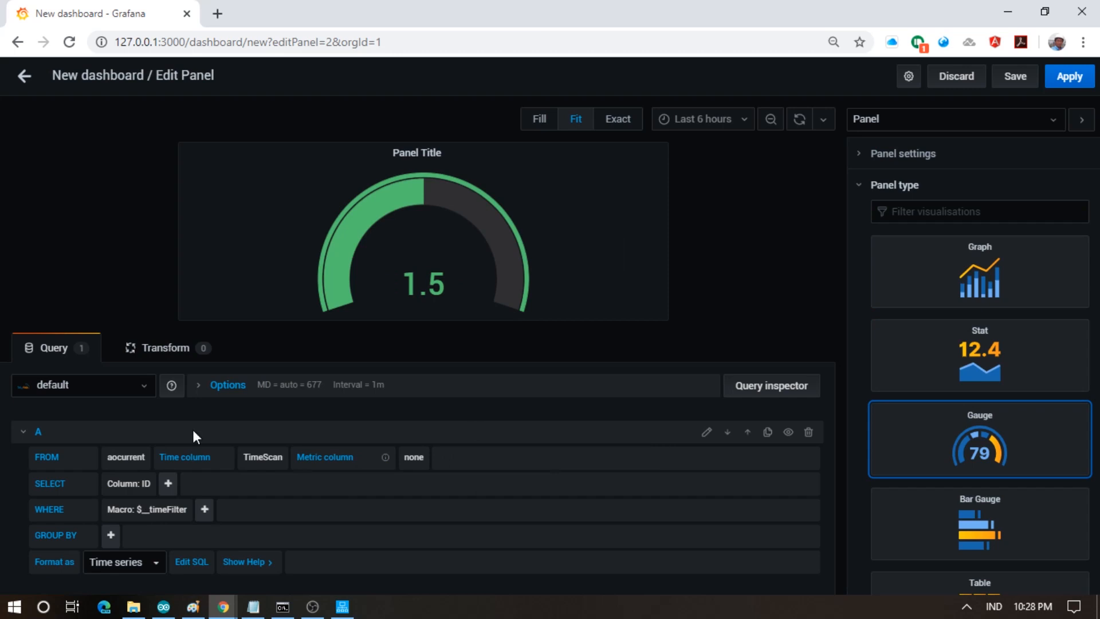
click(143, 485)
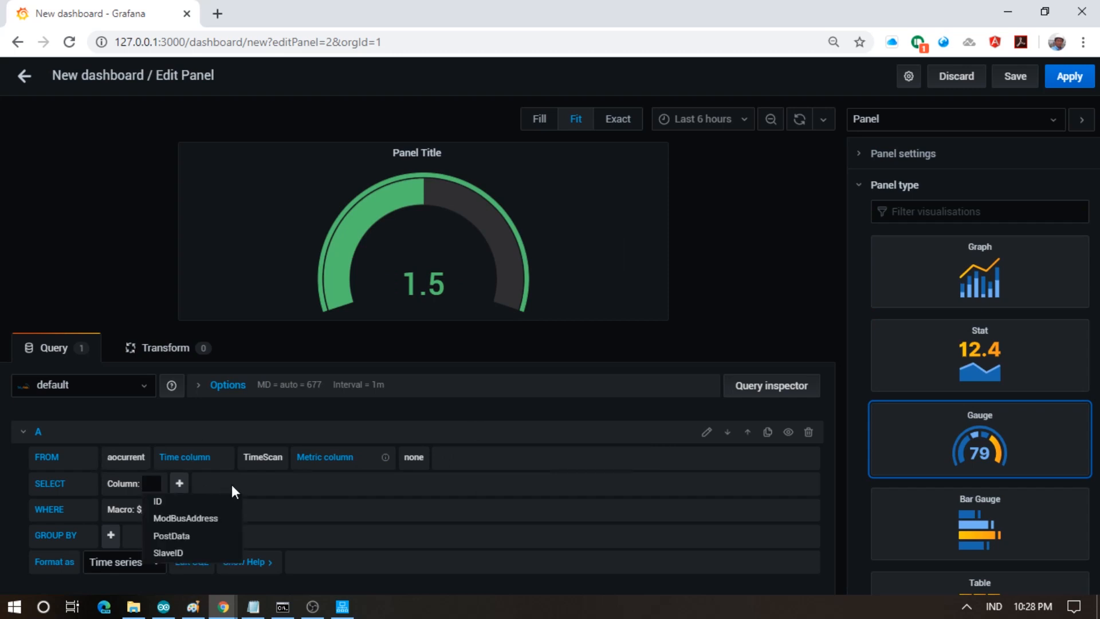
text(CAST(DataVal)
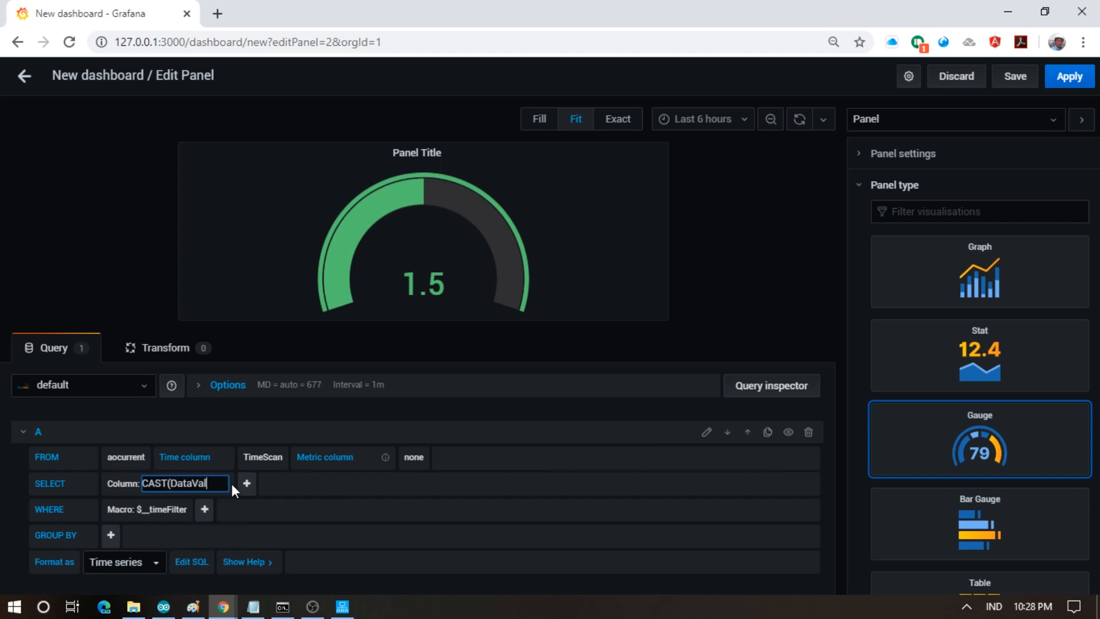
text(ue a)
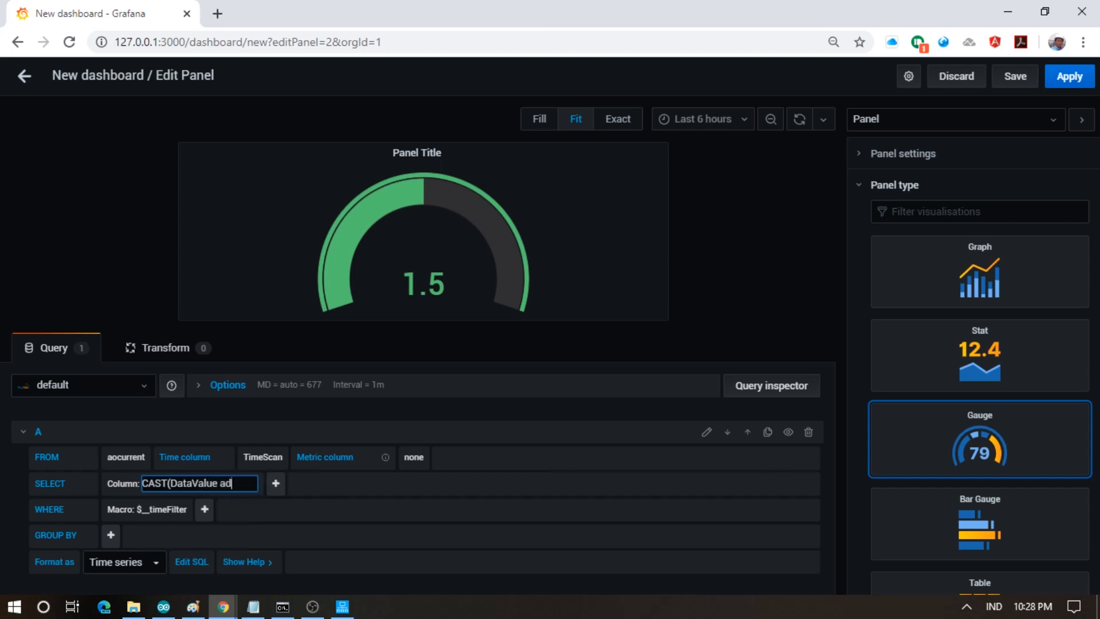
key(BackSpace)
text(AS F)
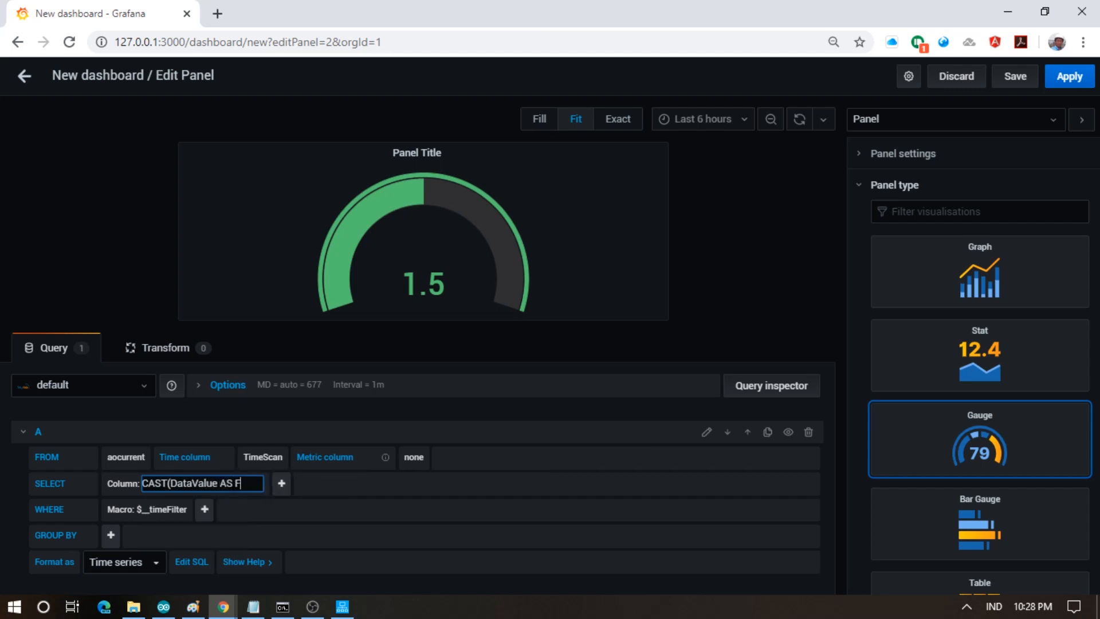
text(loat))
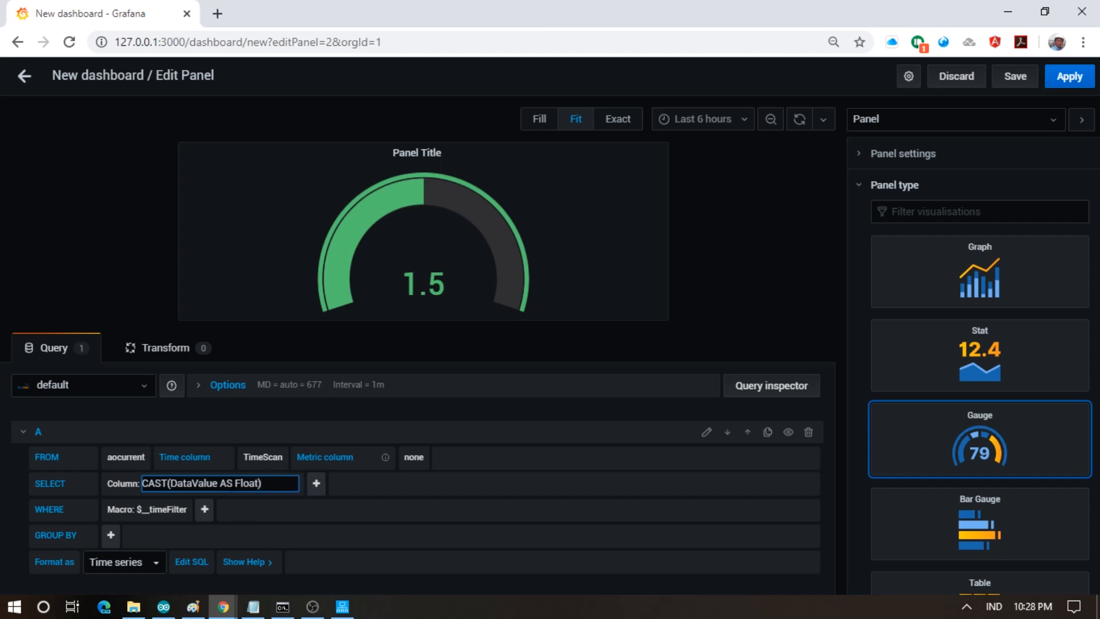
click(277, 506)
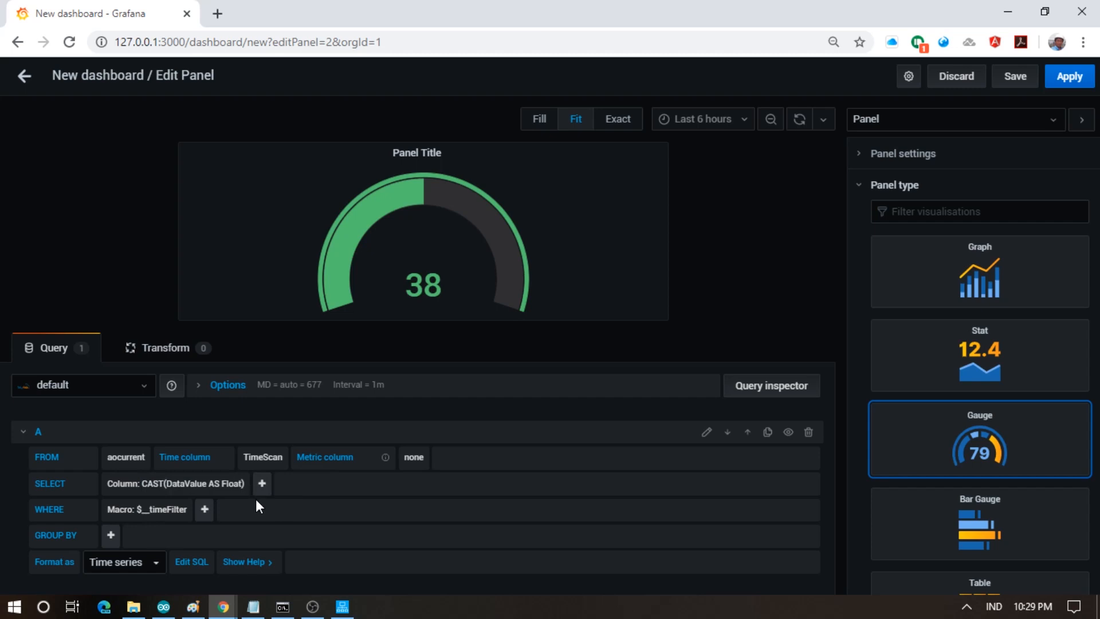
- Add a WHERE expression filtering SlaveID = 1
click(204, 510)
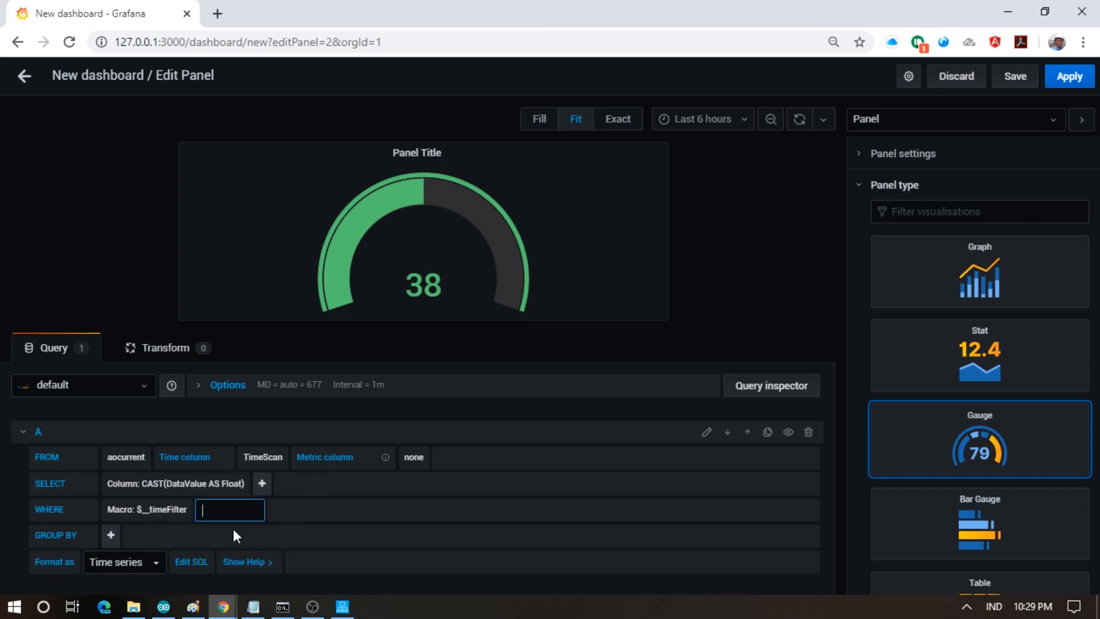
text(e)
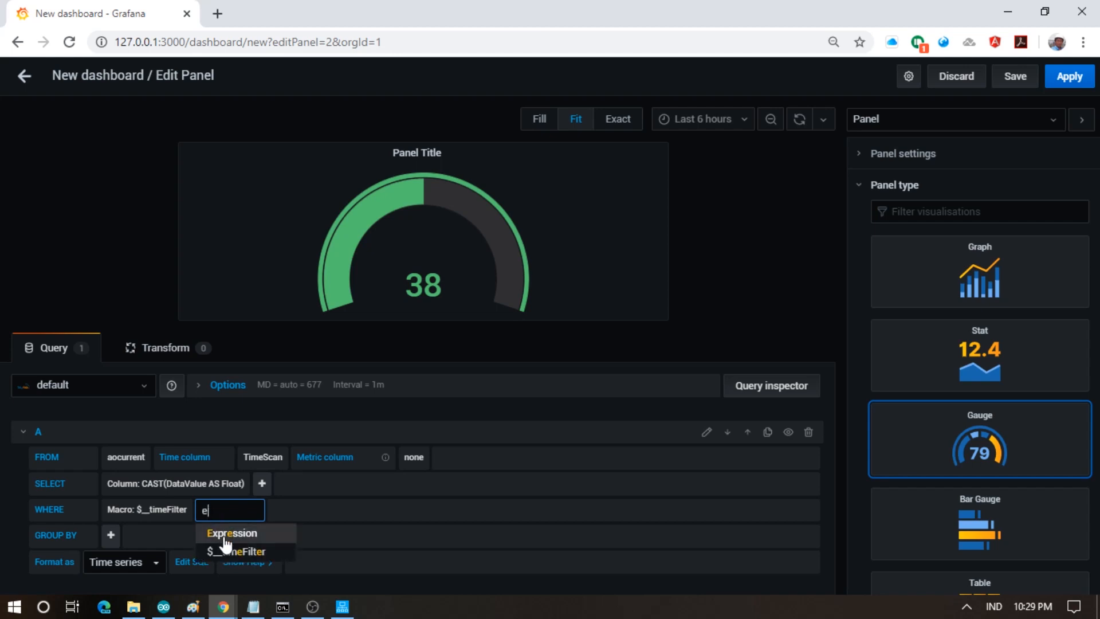
click(224, 535)
click(236, 511)
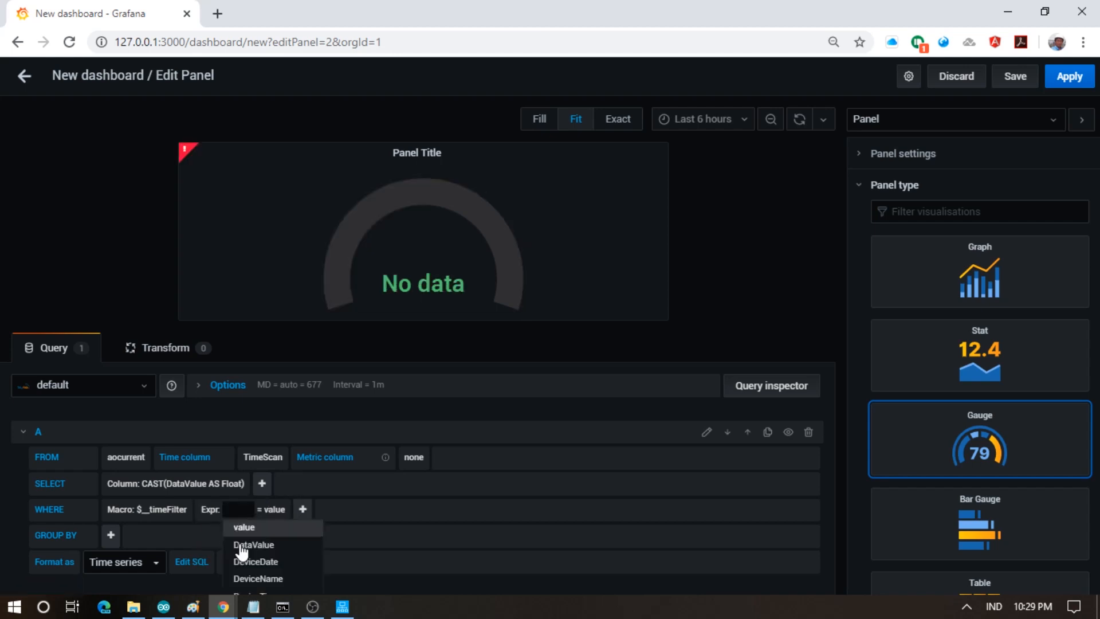
text(S)
key(Return)
click(271, 510)
text(1)
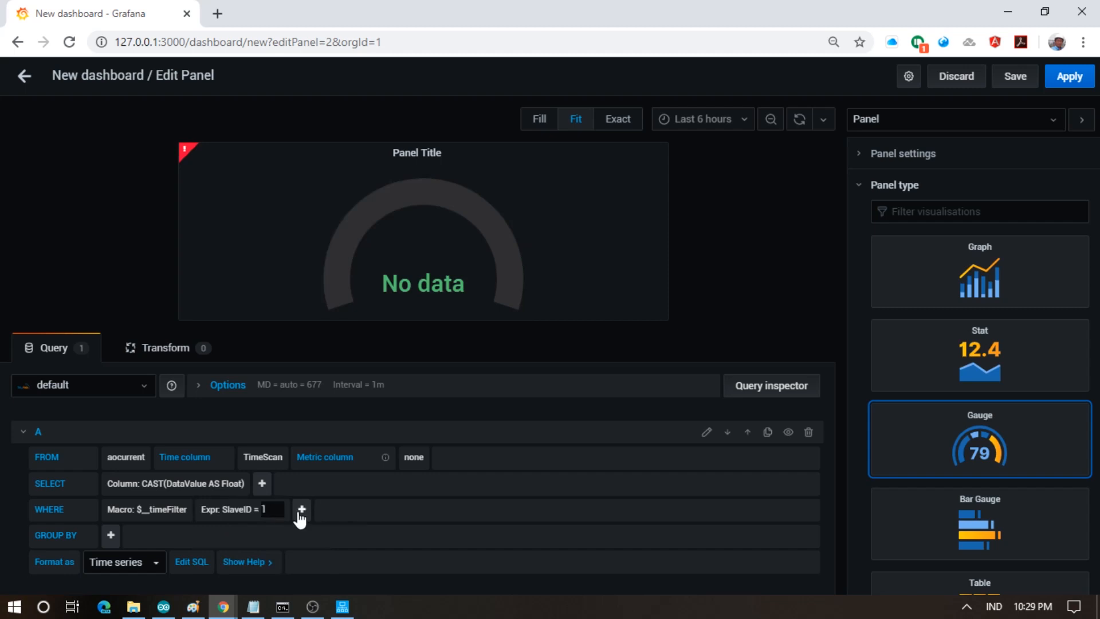
click(300, 516)
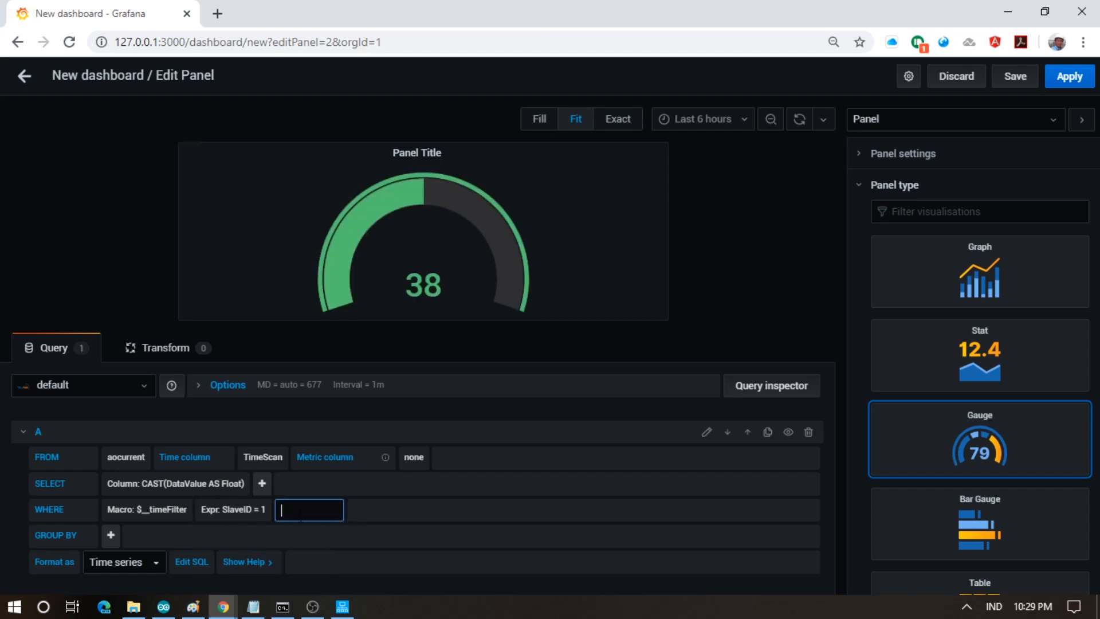
- Add a second WHERE expression filtering ModBusAddress = 0
click(301, 532)
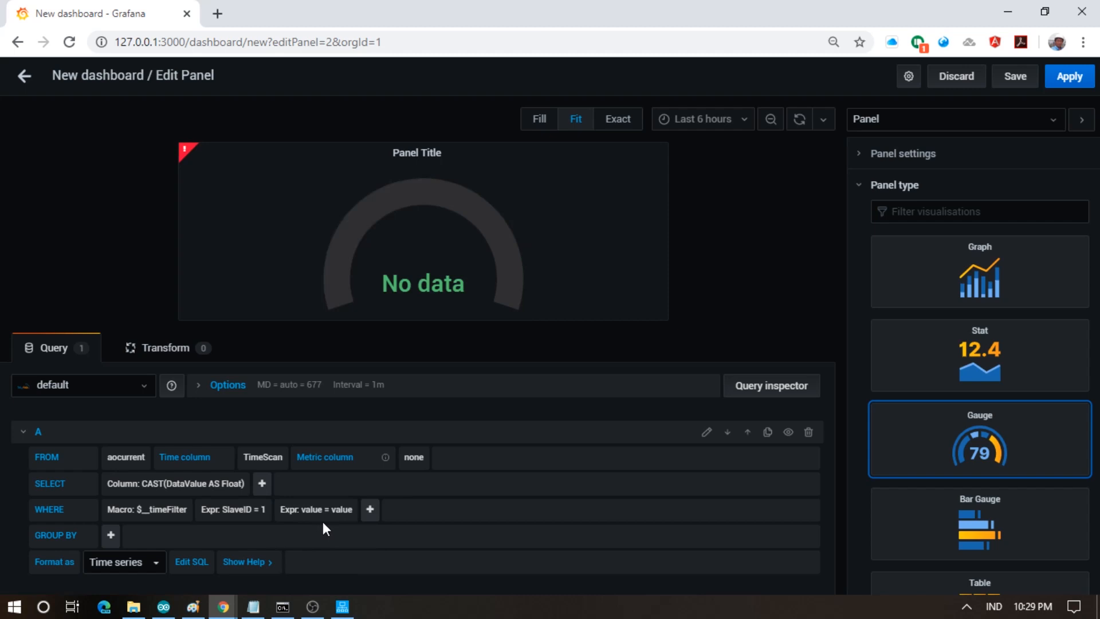
click(314, 514)
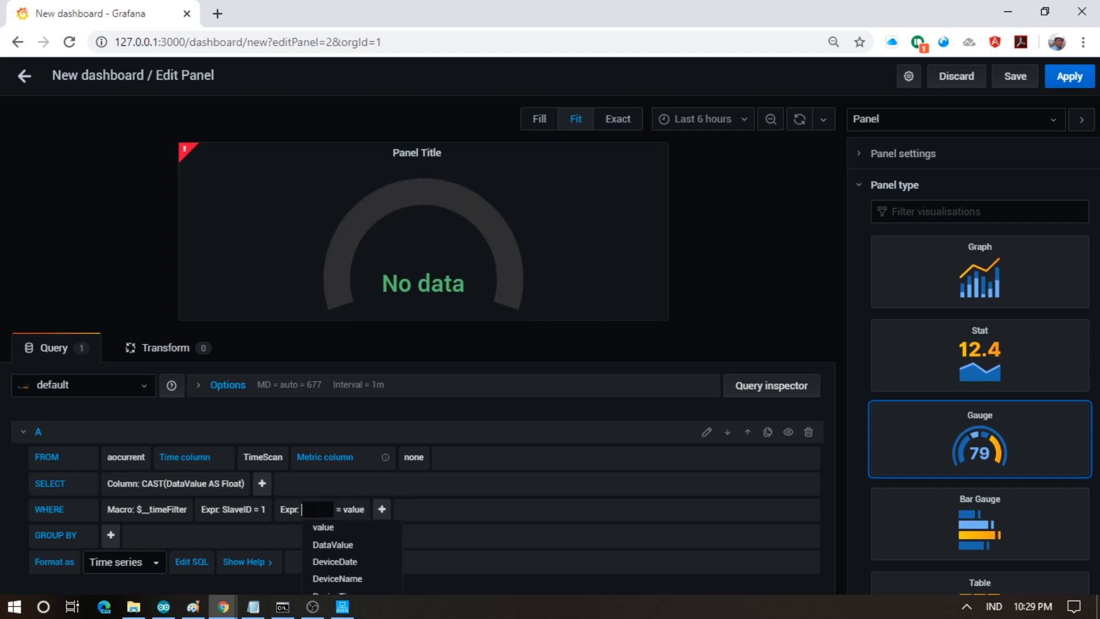
scroll(348, 564, down, 2)
click(345, 552)
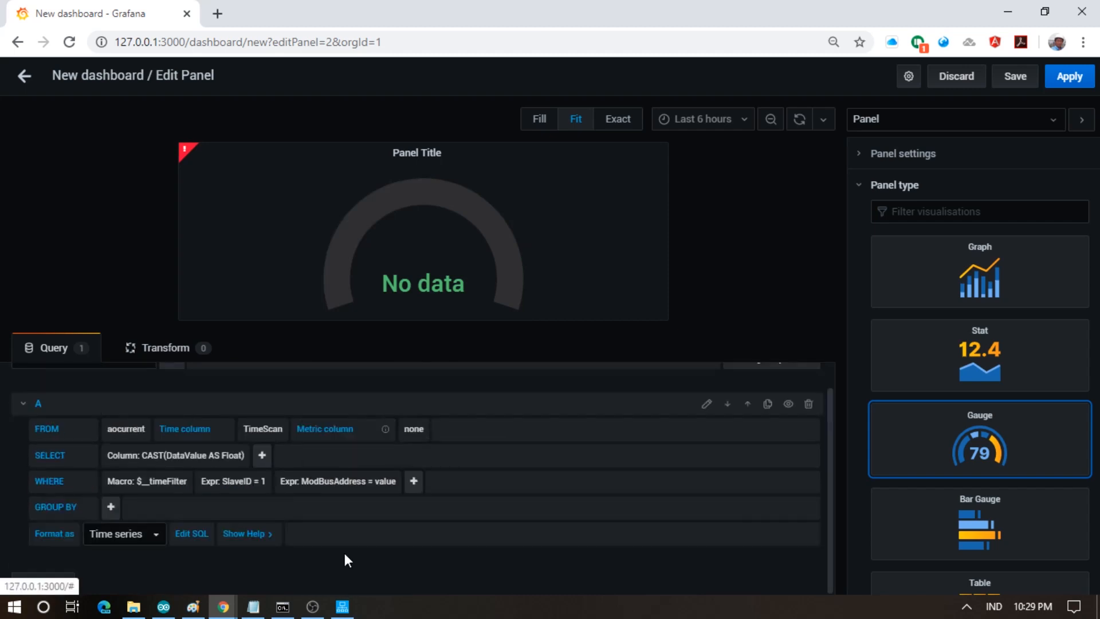
click(385, 485)
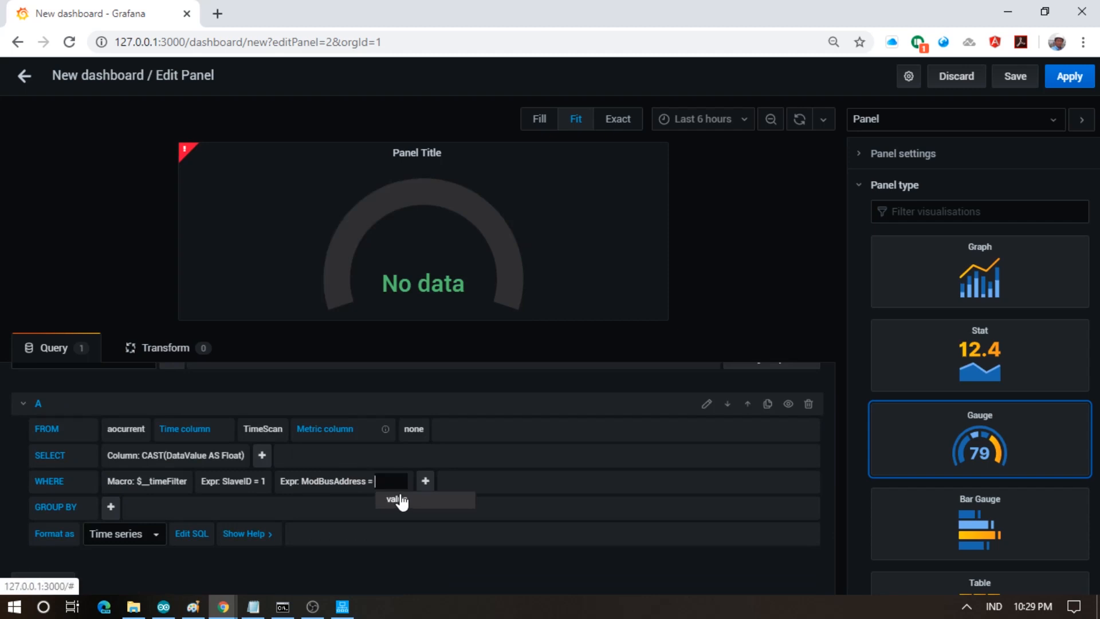
text(0)
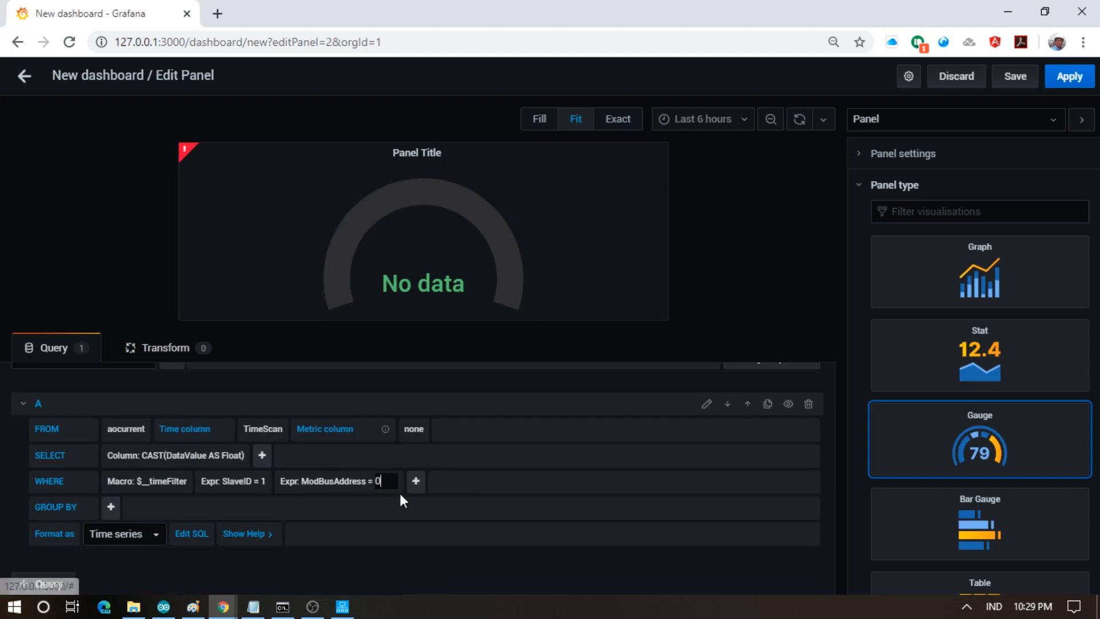
click(263, 502)
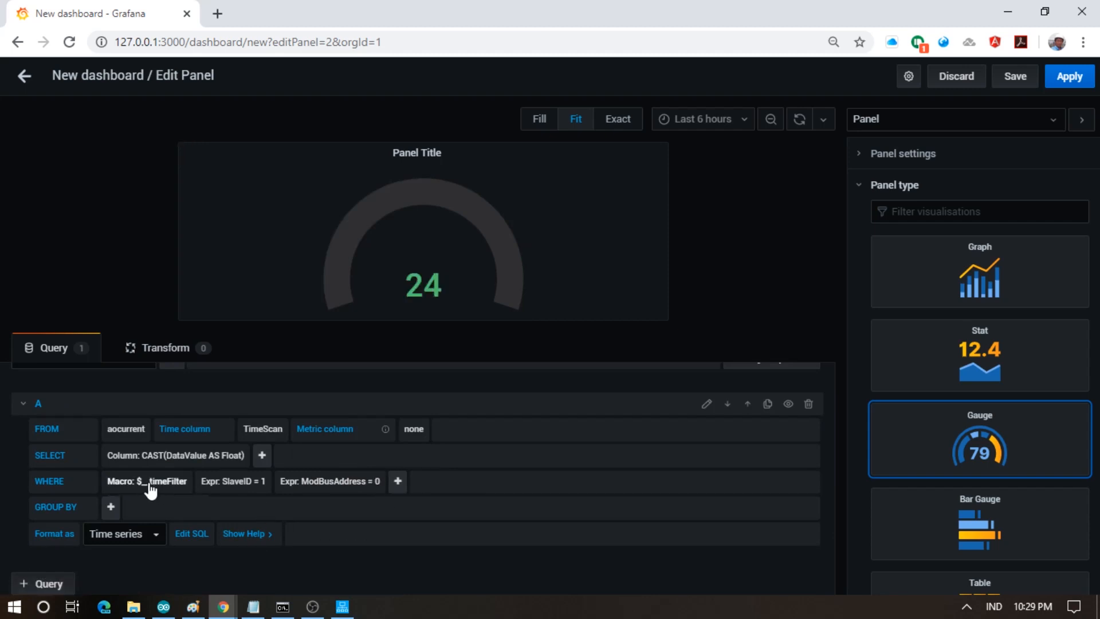
- Remove the $__timeFilter macro from the query
double_click(175, 485)
click(129, 484)
click(134, 503)
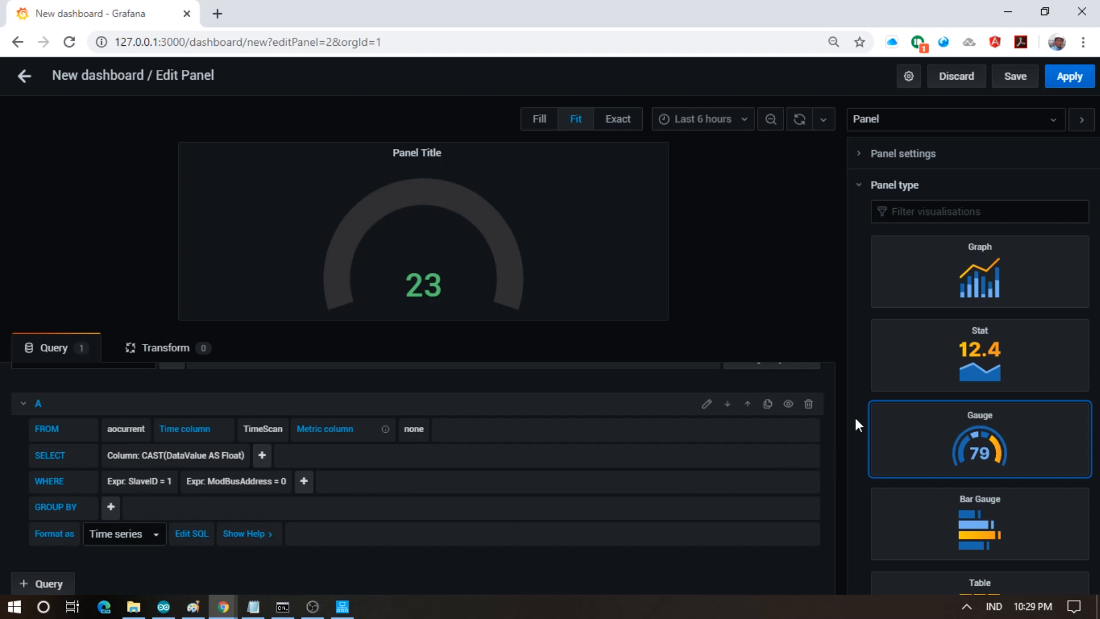
click(859, 186)
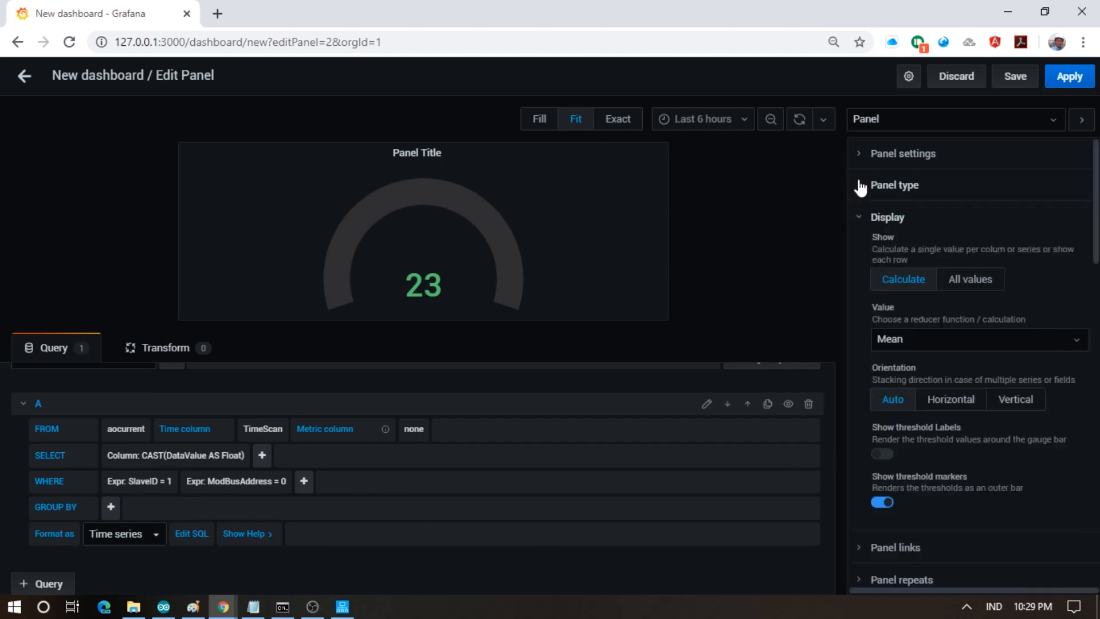
- Set the gauge field's unit to Temperature / Celsius (°C)
click(1044, 126)
click(968, 175)
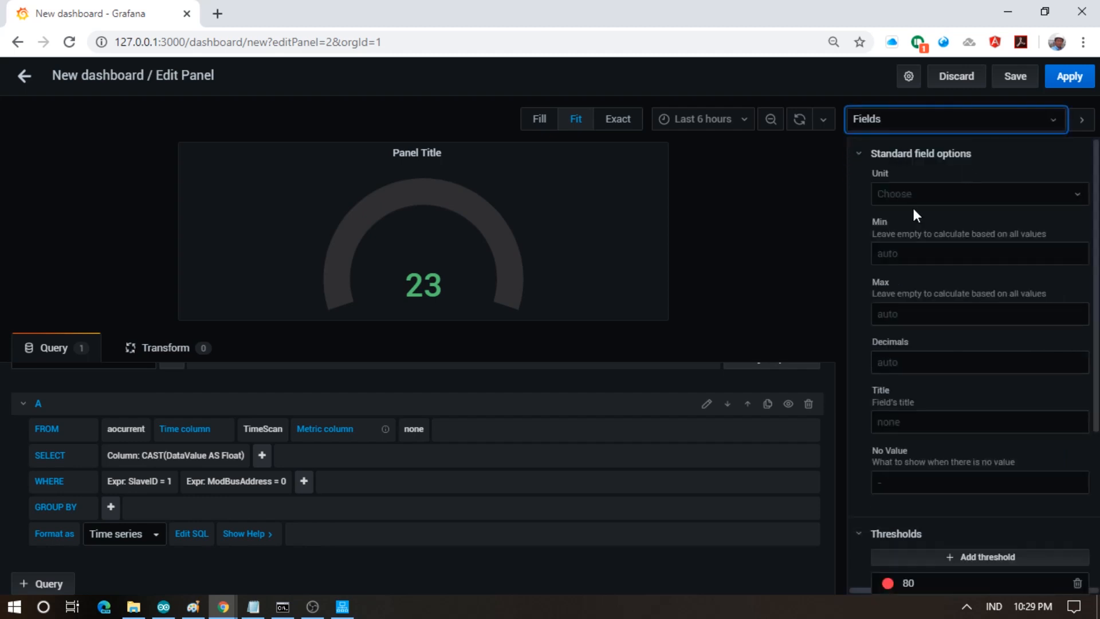
click(878, 194)
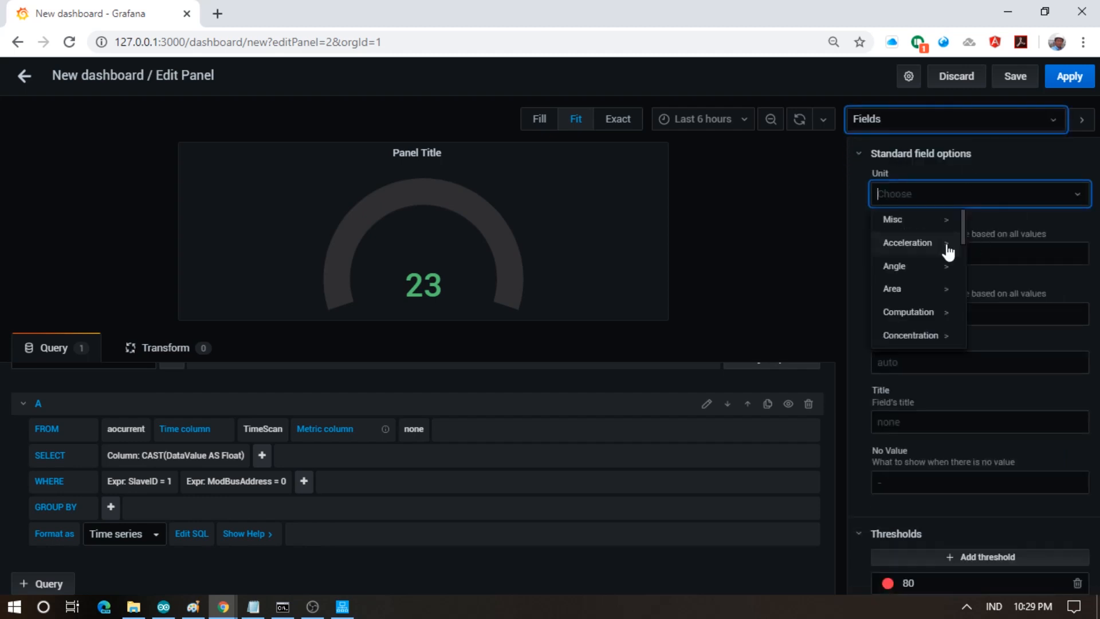
scroll(929, 282, down, 1)
scroll(929, 283, down, 3)
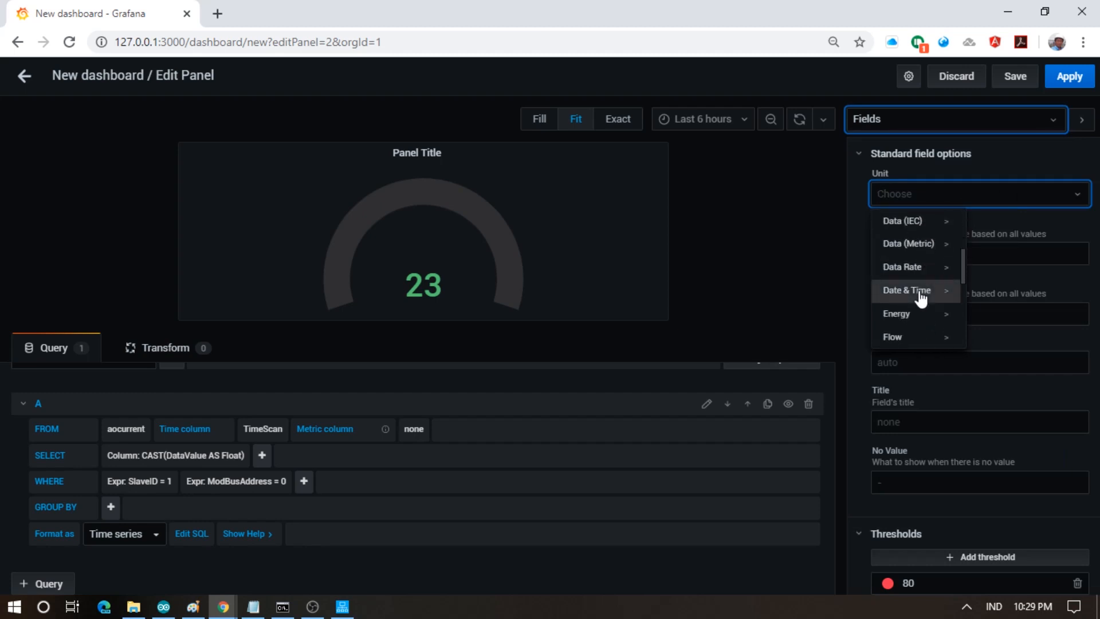
scroll(918, 305, down, 1)
scroll(919, 309, down, 4)
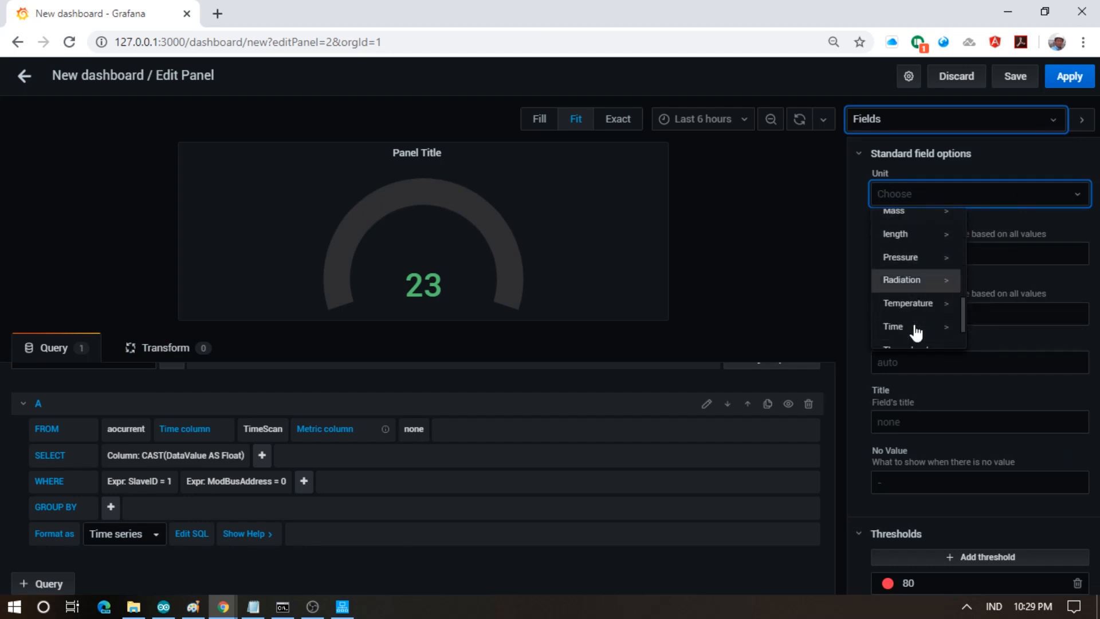
click(924, 267)
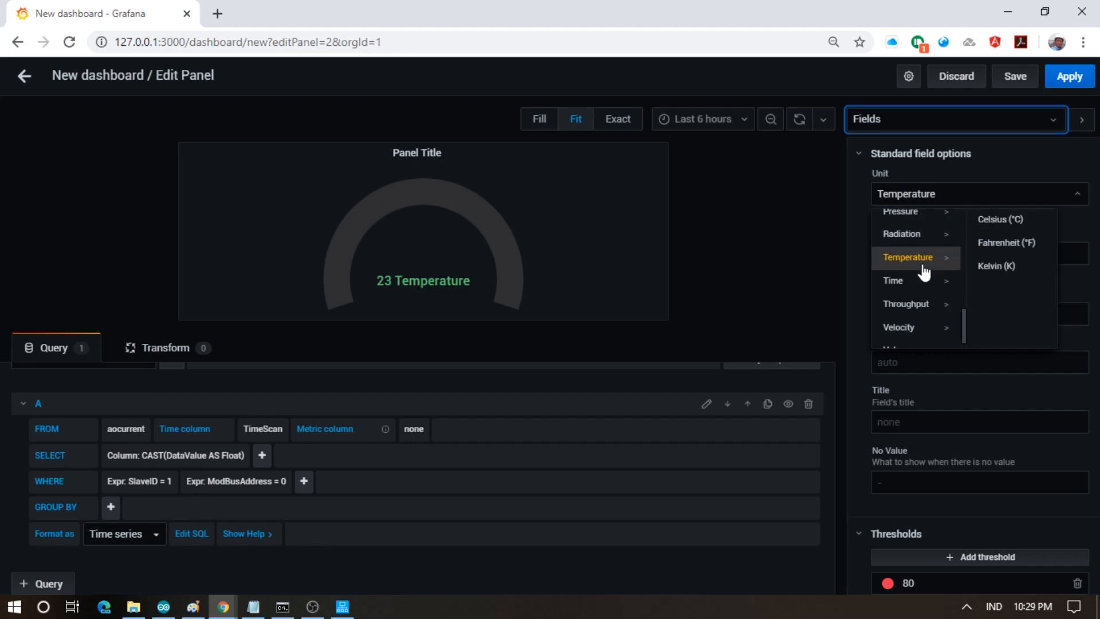
click(1029, 221)
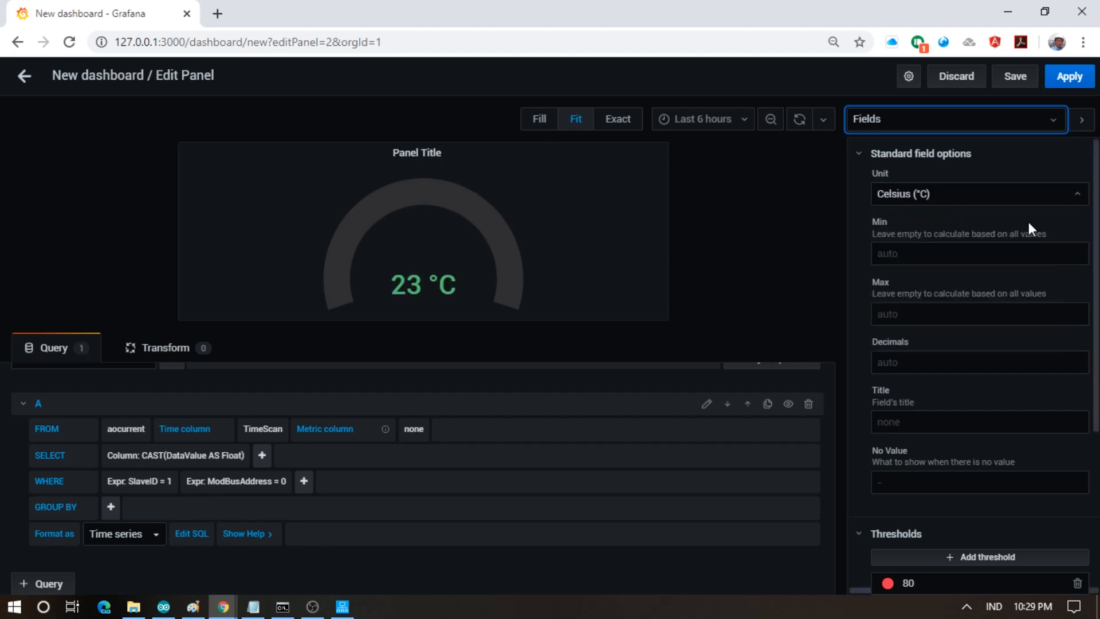
- Give the field 2 decimals and the title Temperature
click(921, 361)
text(2)
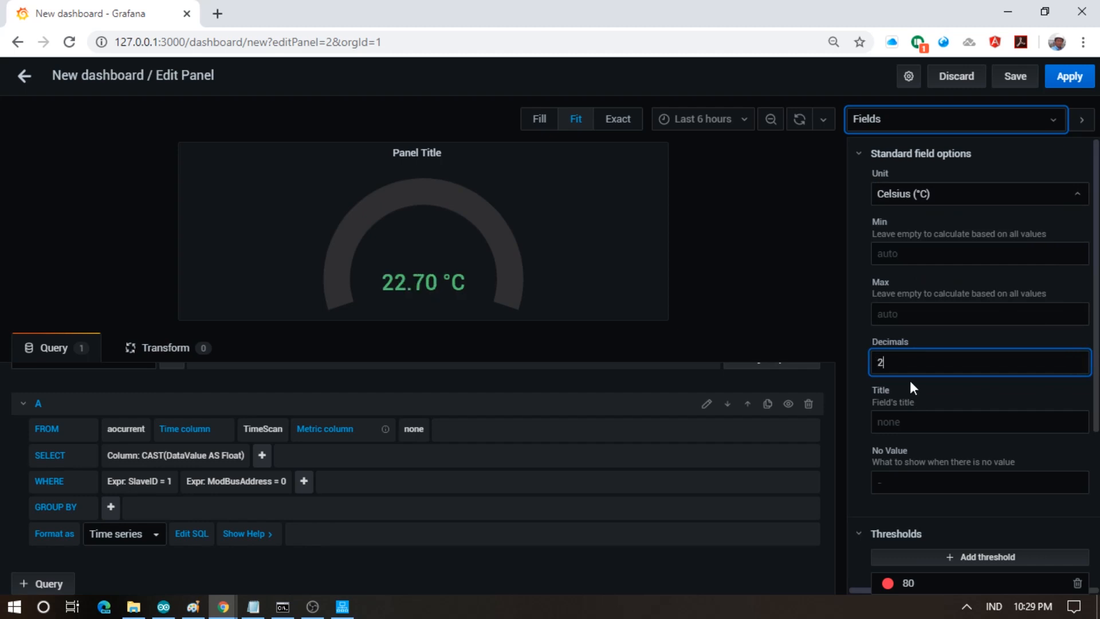
key(Tab)
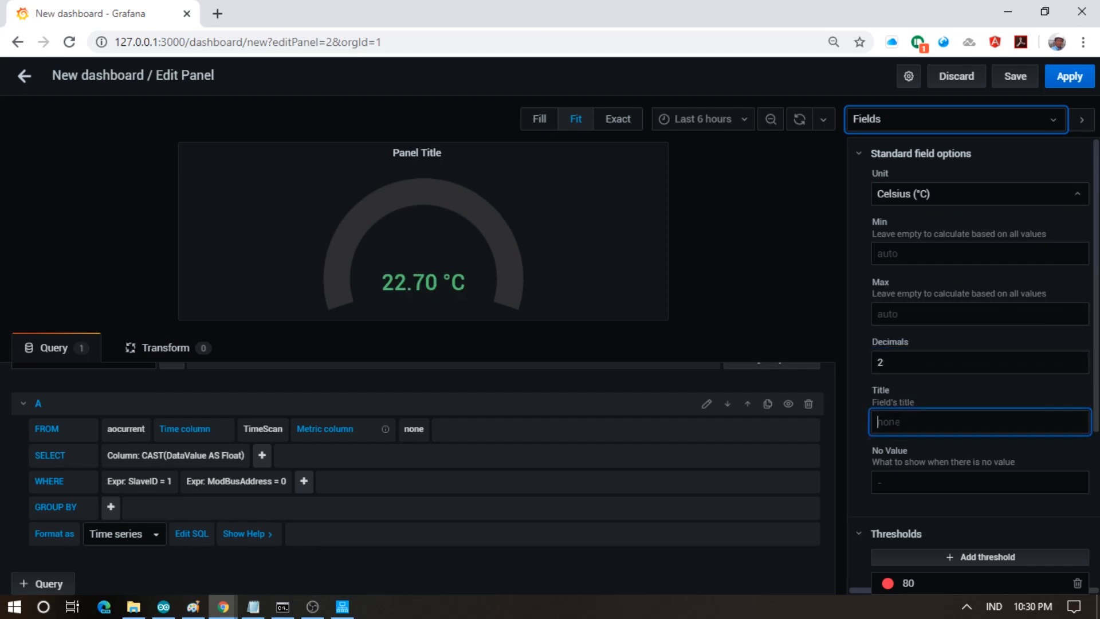
text(Temperature)
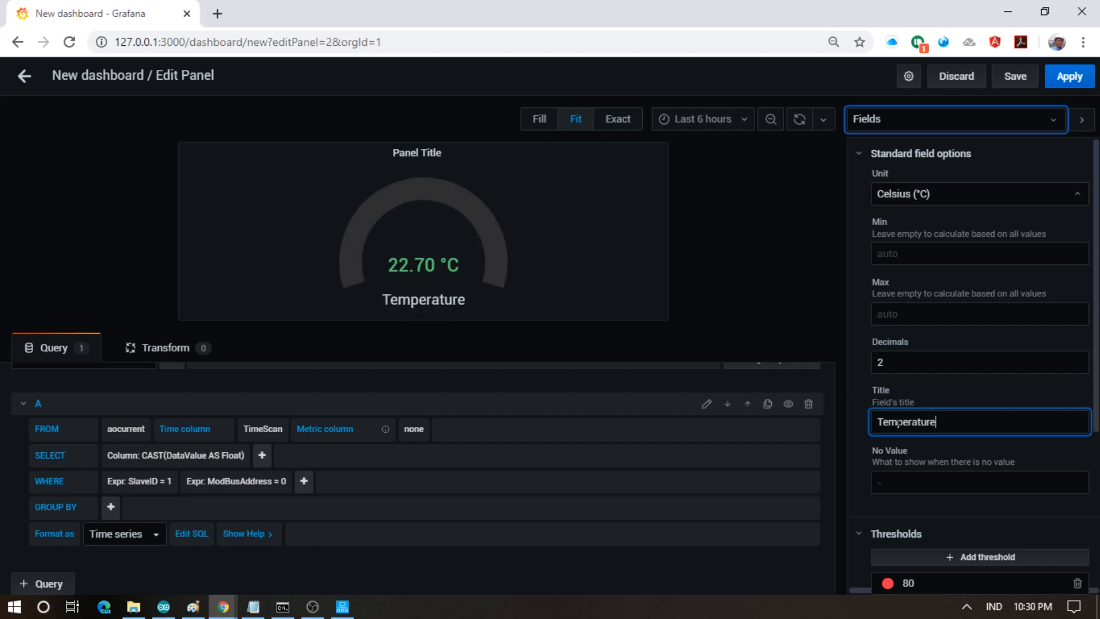
click(867, 442)
scroll(893, 516, down, 4)
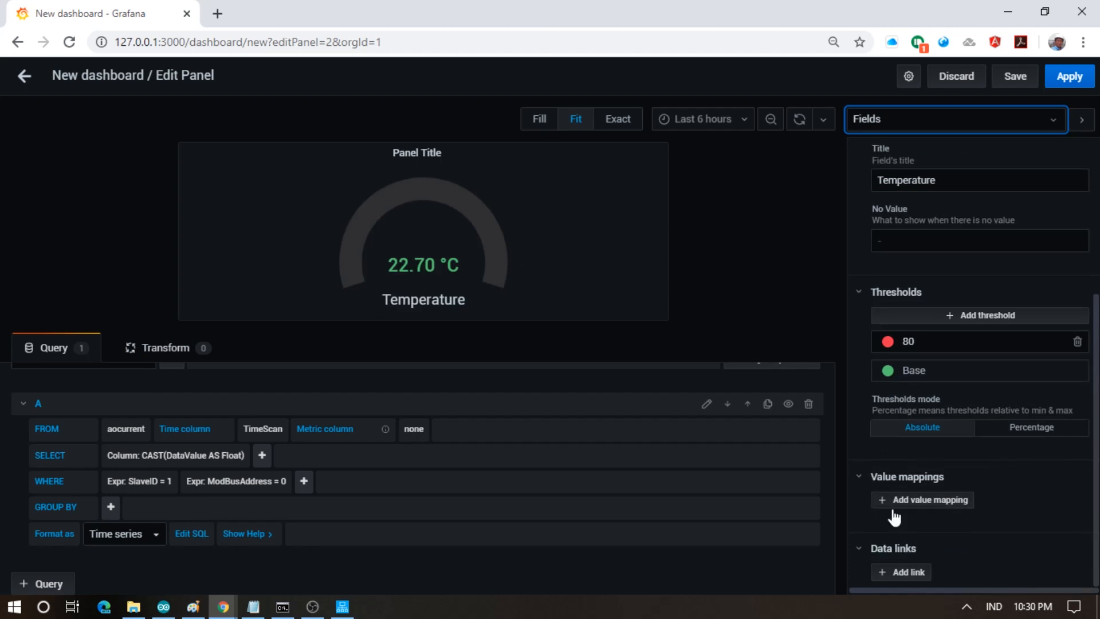
click(917, 341)
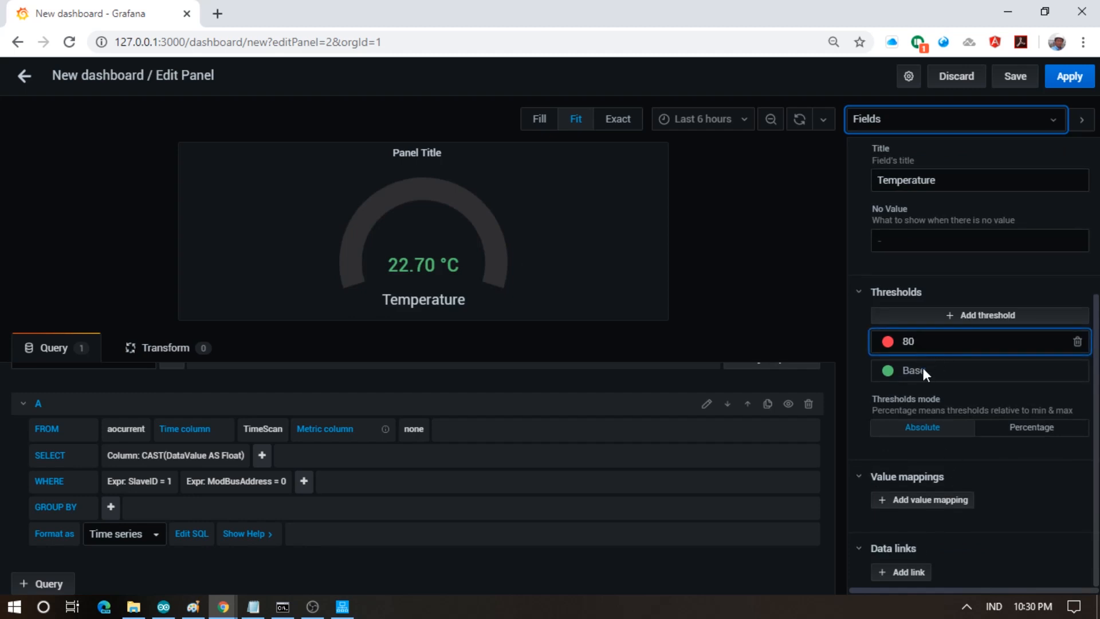
scroll(955, 357, up, 4)
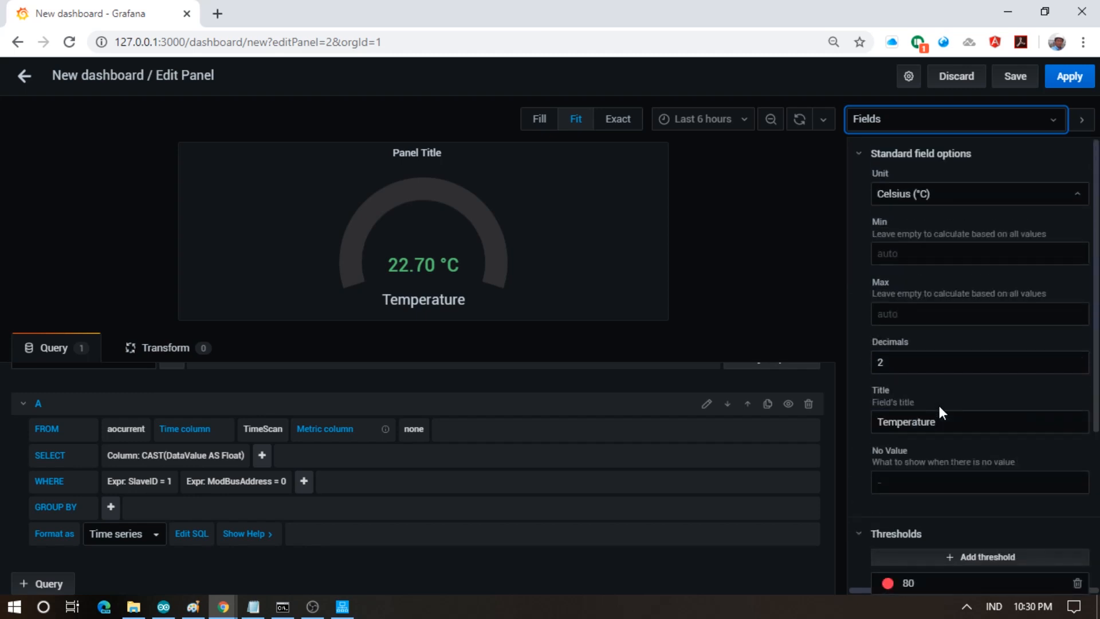
- Set the gauge's Min to 0 and Max to 100
click(923, 253)
text(0)
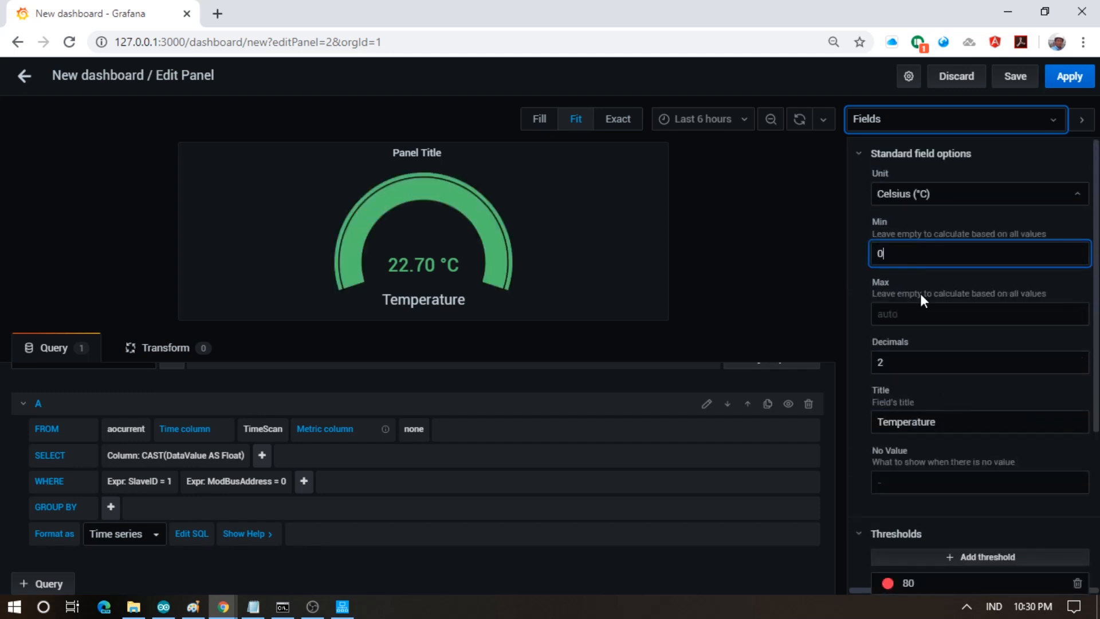
click(923, 314)
text(100)
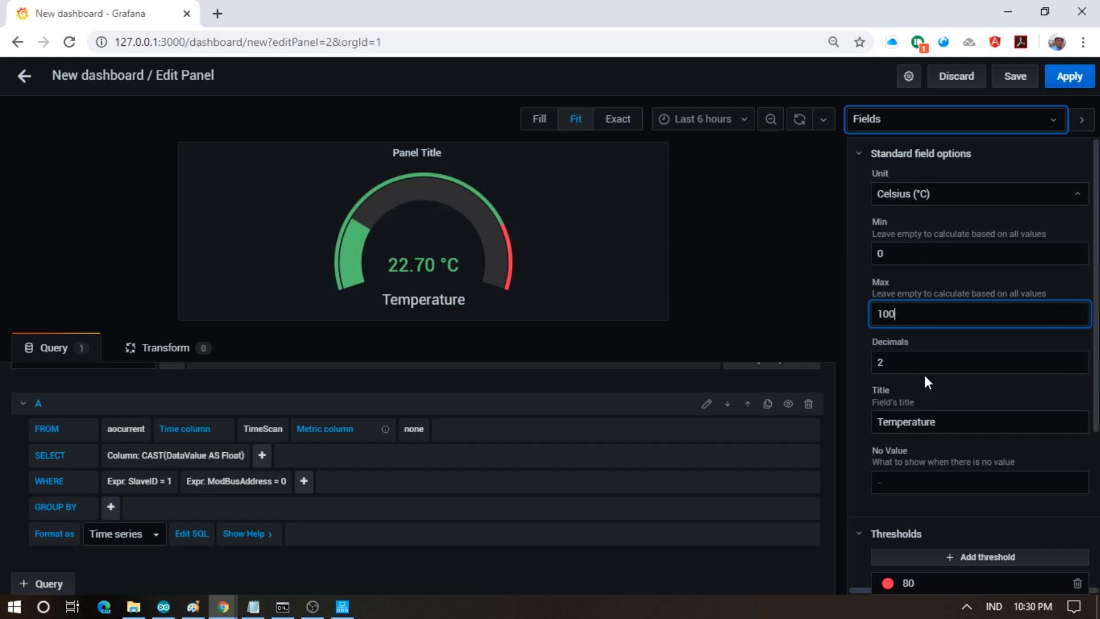
- Lower the red threshold from 80 to 32
scroll(926, 375, down, 5)
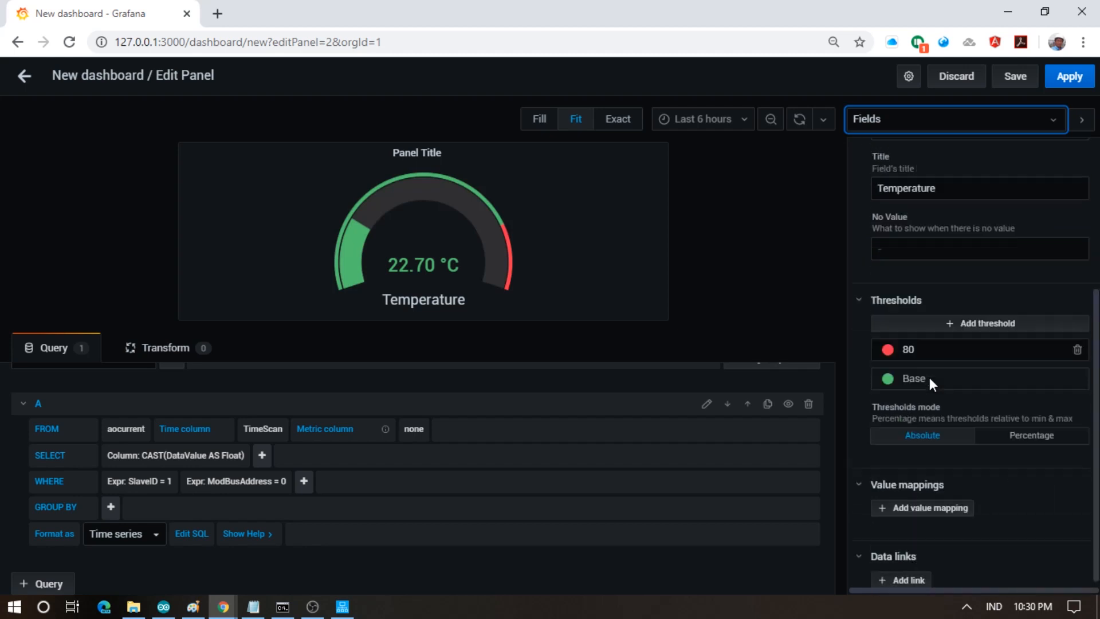
click(940, 338)
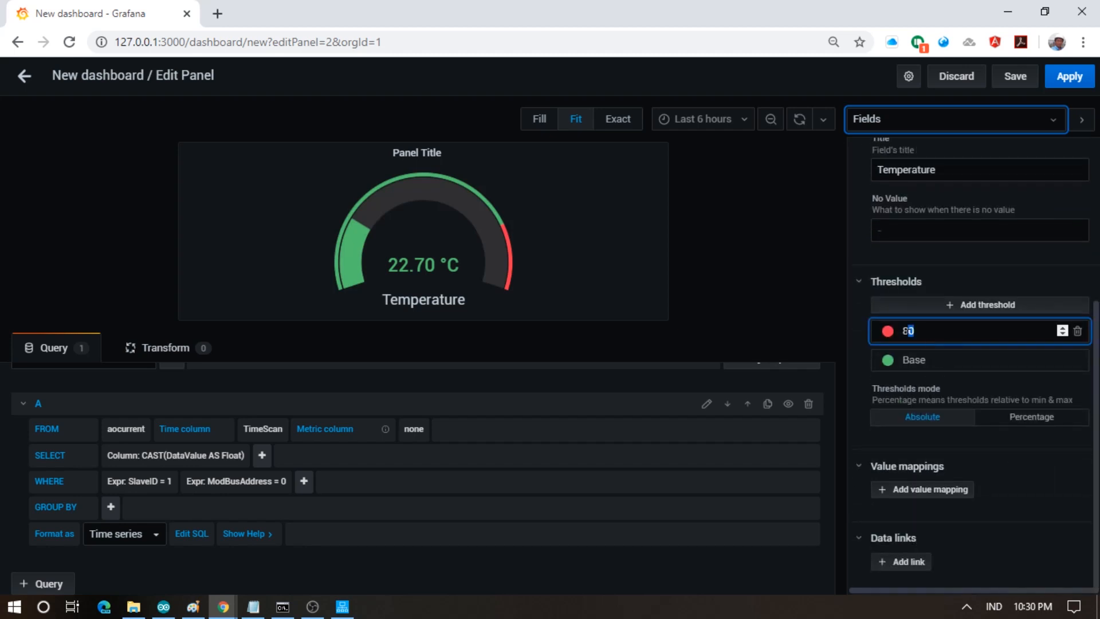
key(BackSpace)
key(BackSpace)
click(985, 362)
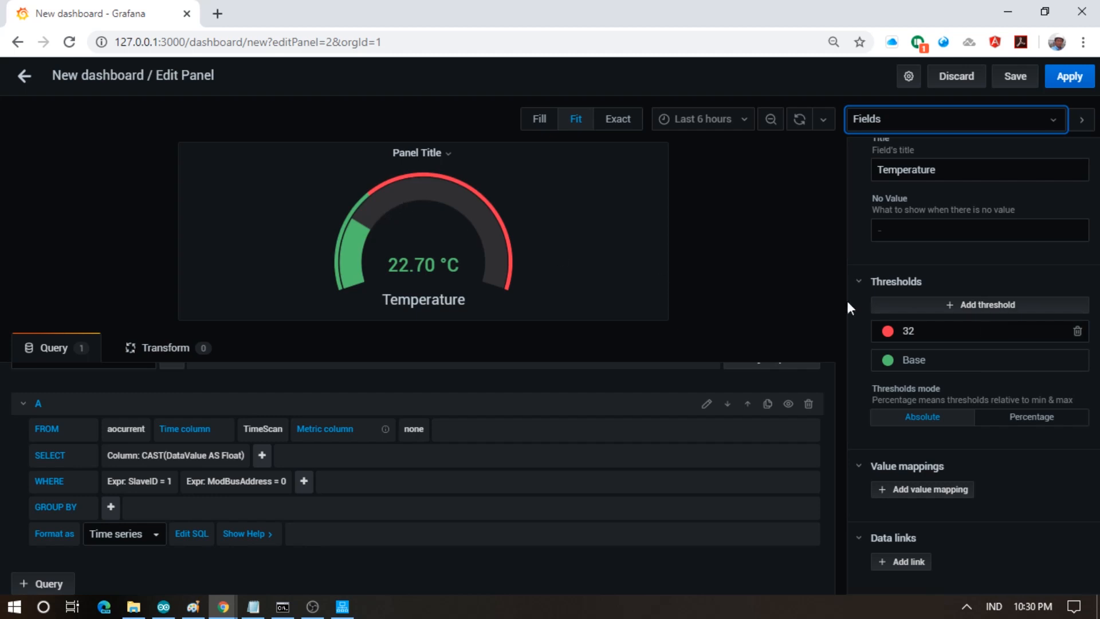
scroll(861, 378, up, 5)
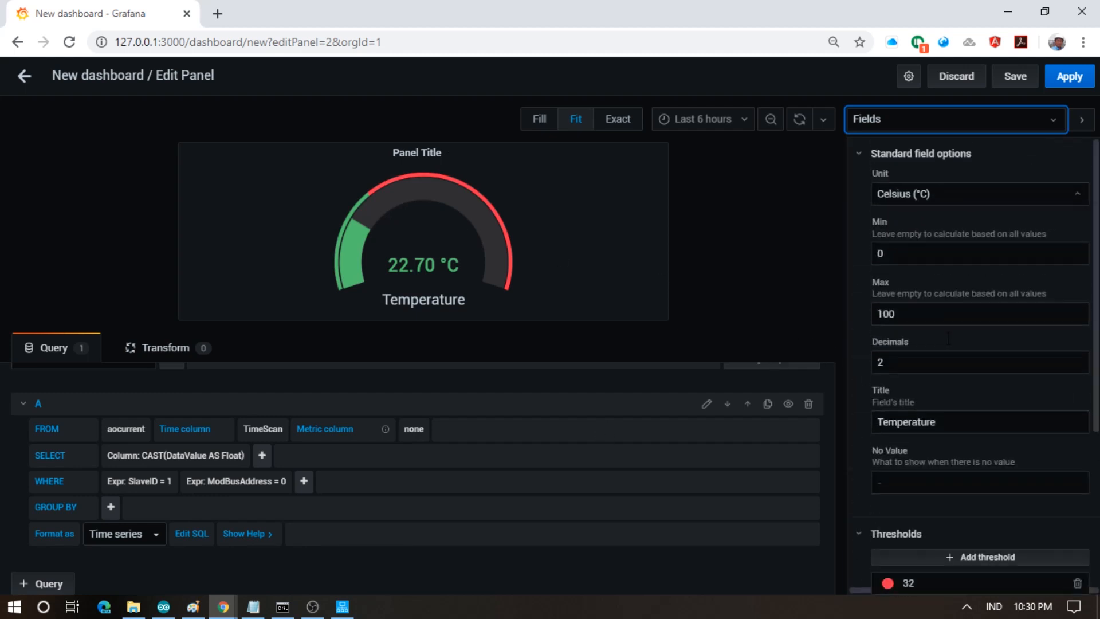
- Apply the gauge panel and save the dashboard under the name 'My Room'
click(1069, 77)
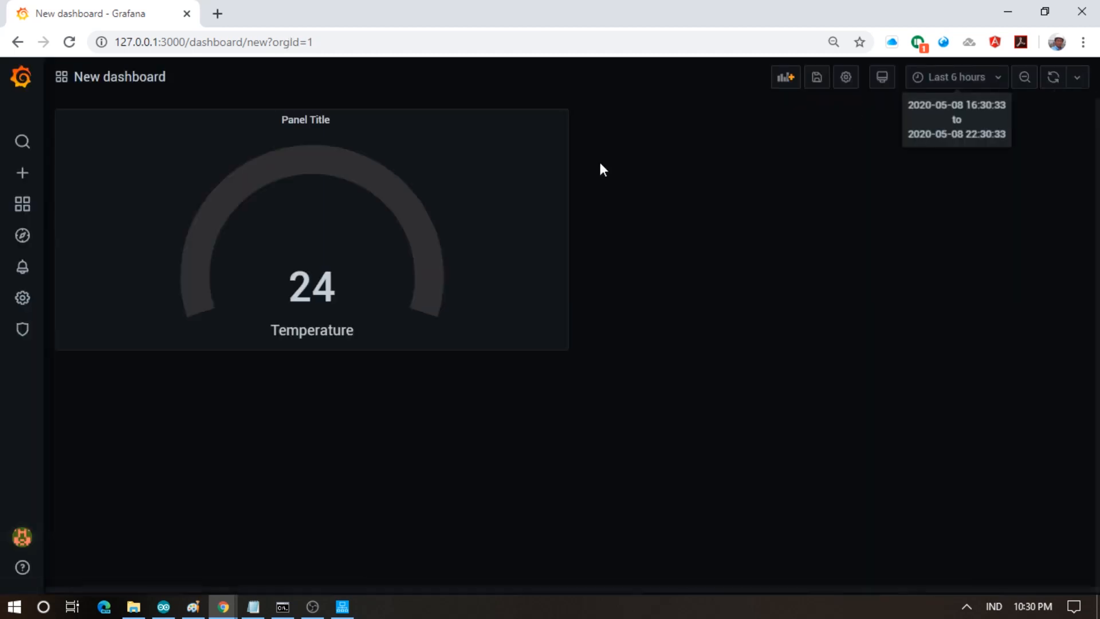
click(327, 120)
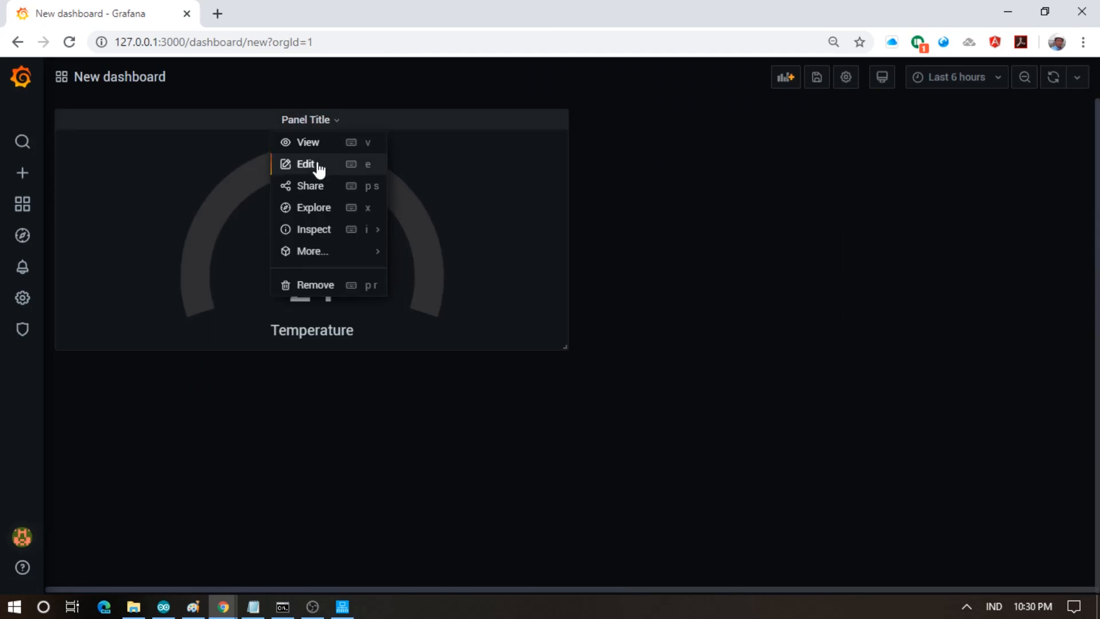
click(317, 165)
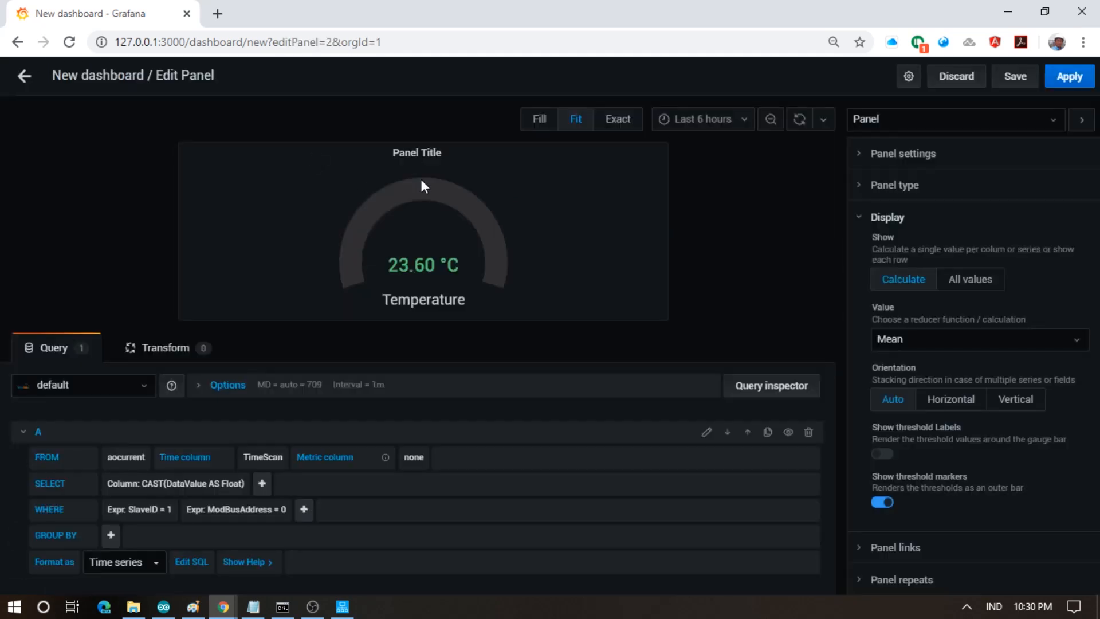
click(1016, 82)
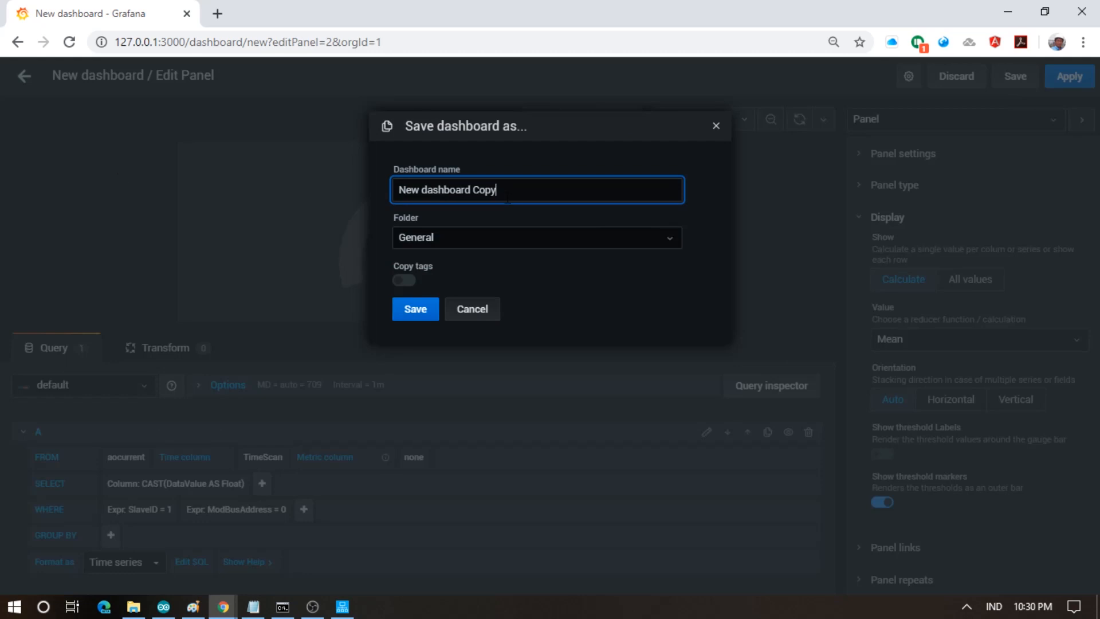
drag(508, 197, 117, 175)
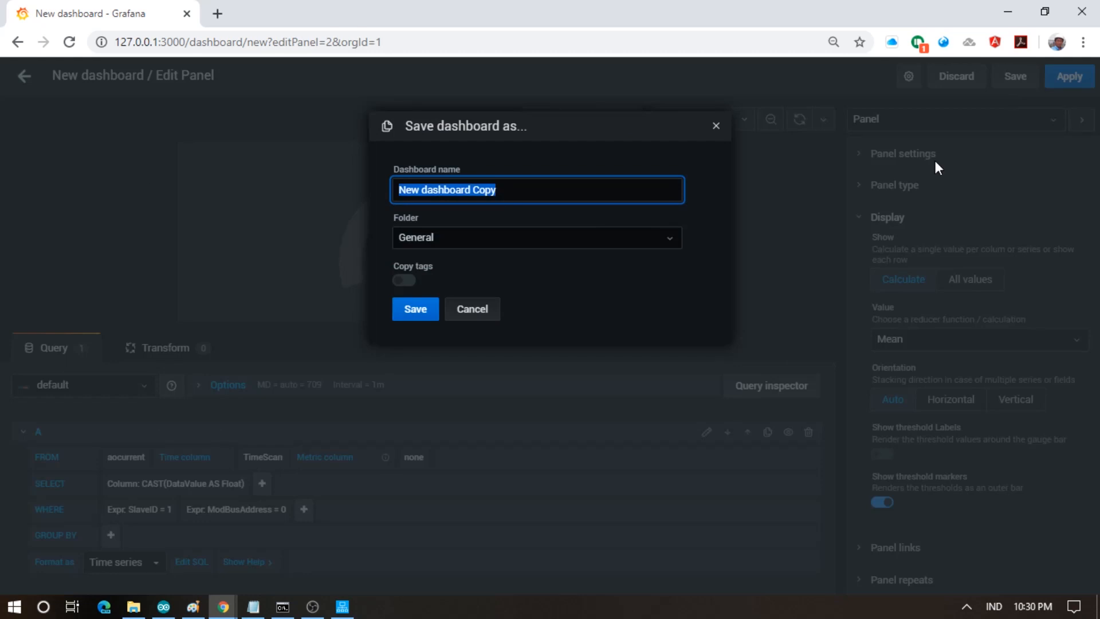
text(Hom)
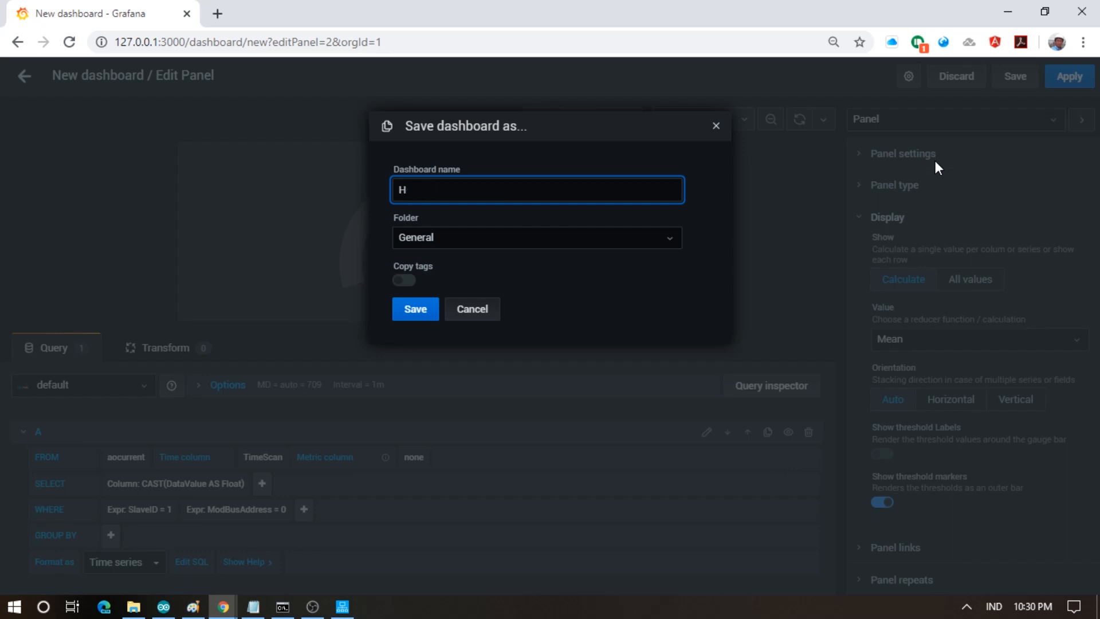
text(My Room)
click(424, 312)
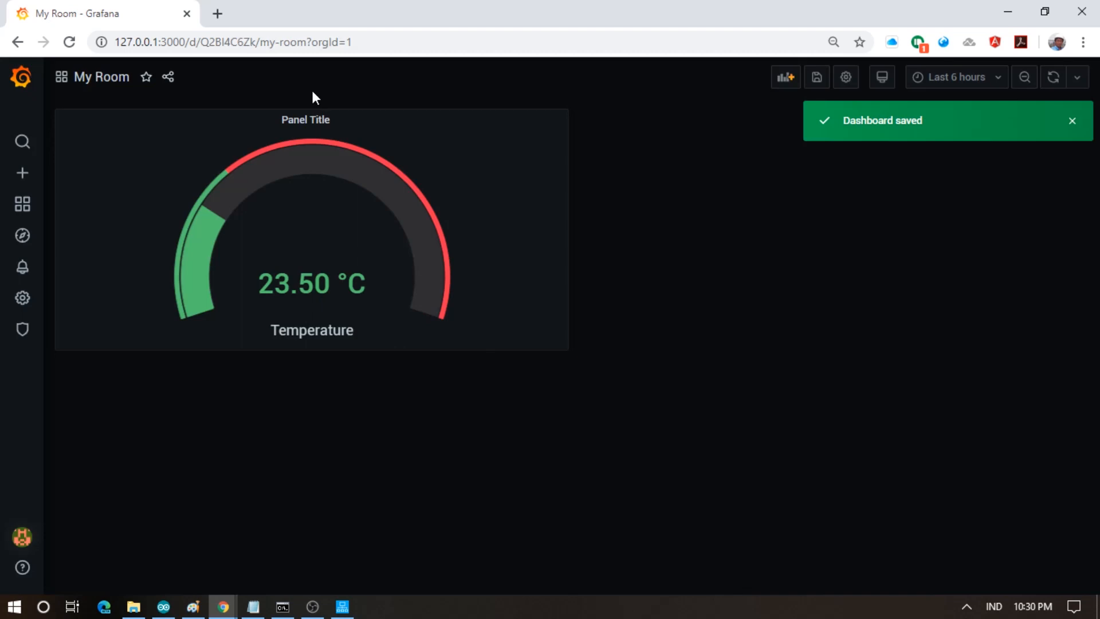
click(319, 121)
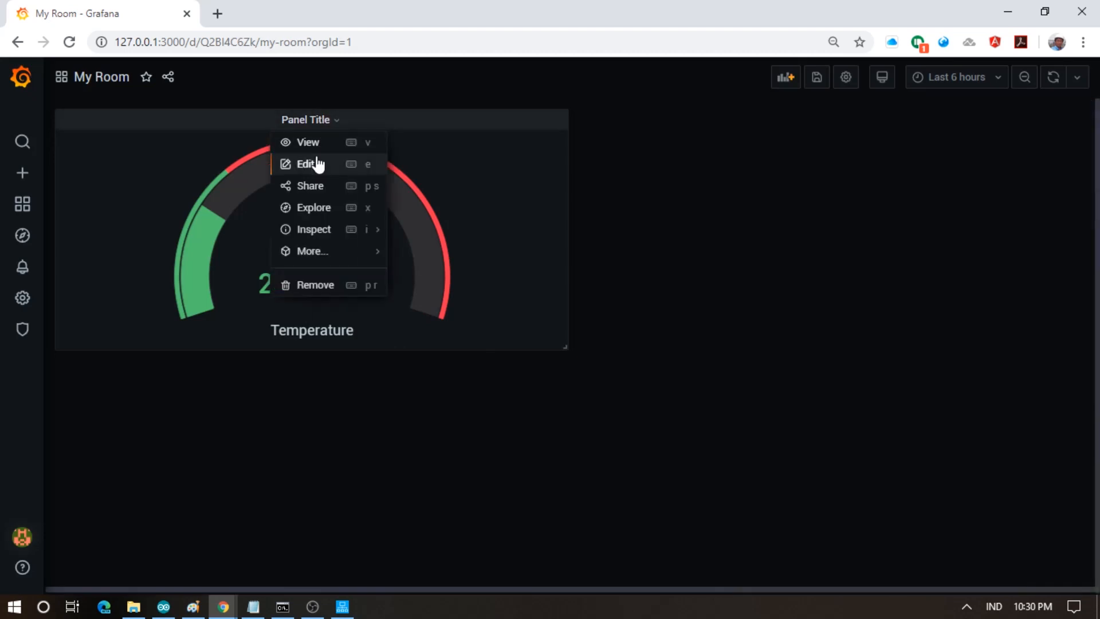
- Clear the gauge's 'Panel Title' heading and apply the change
click(319, 163)
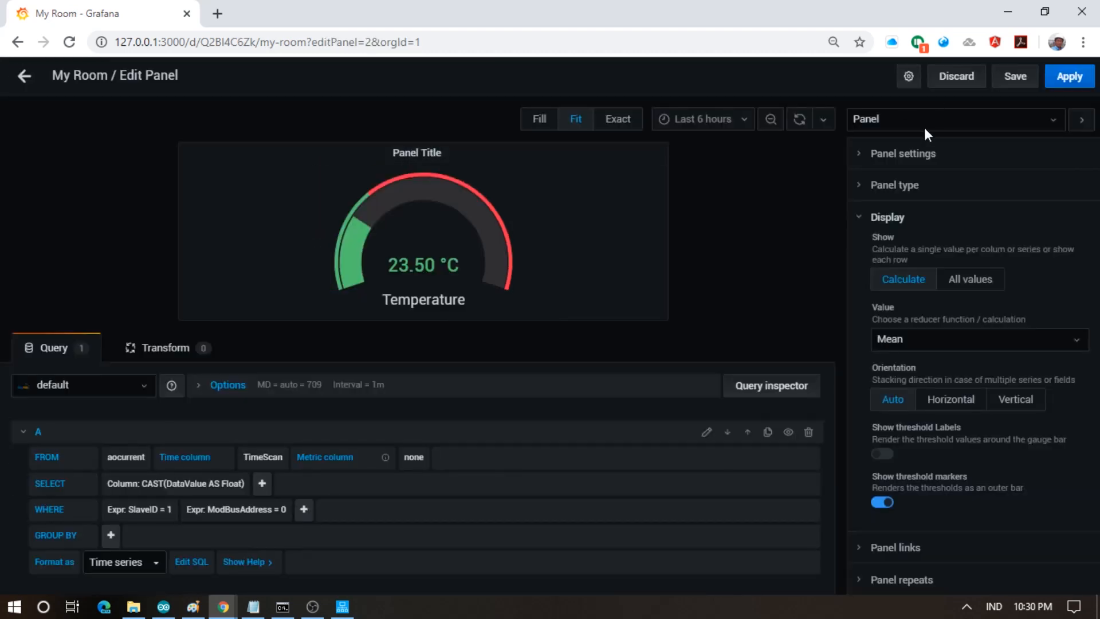
click(898, 157)
key(Tab)
key(BackSpace)
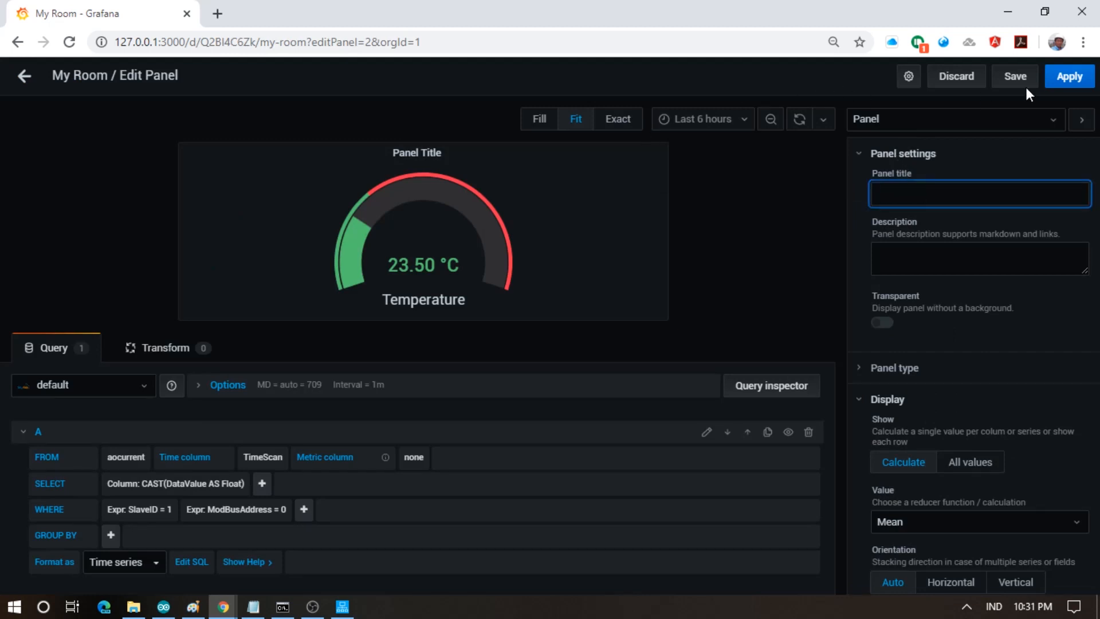
click(1068, 78)
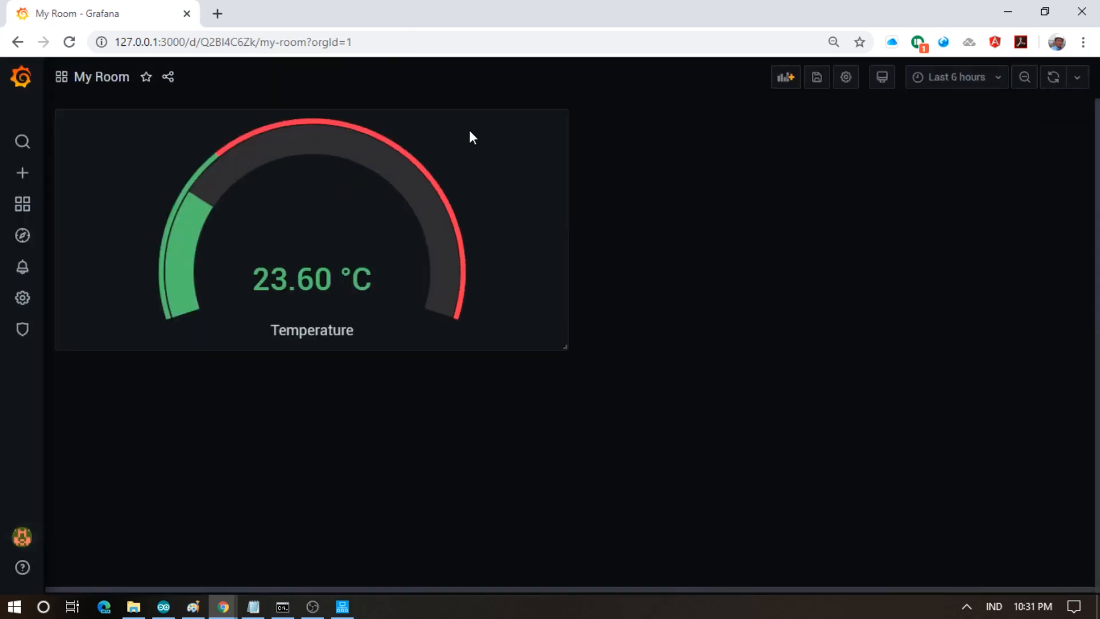
- Duplicate the temperature gauge panel beside the original
click(452, 116)
mouse_move(304, 253)
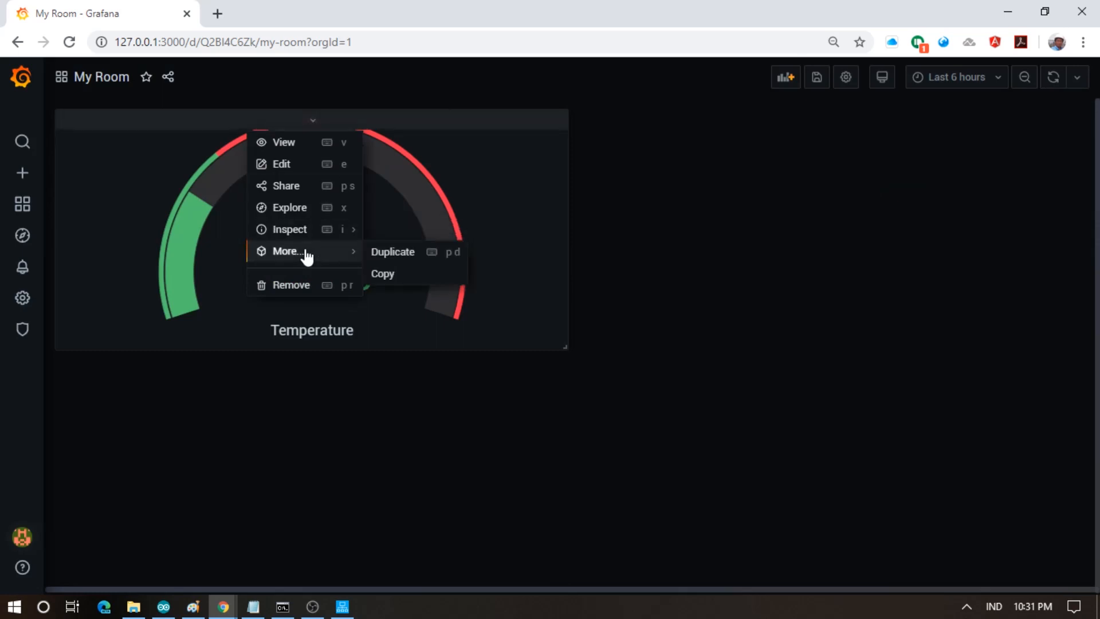
click(373, 255)
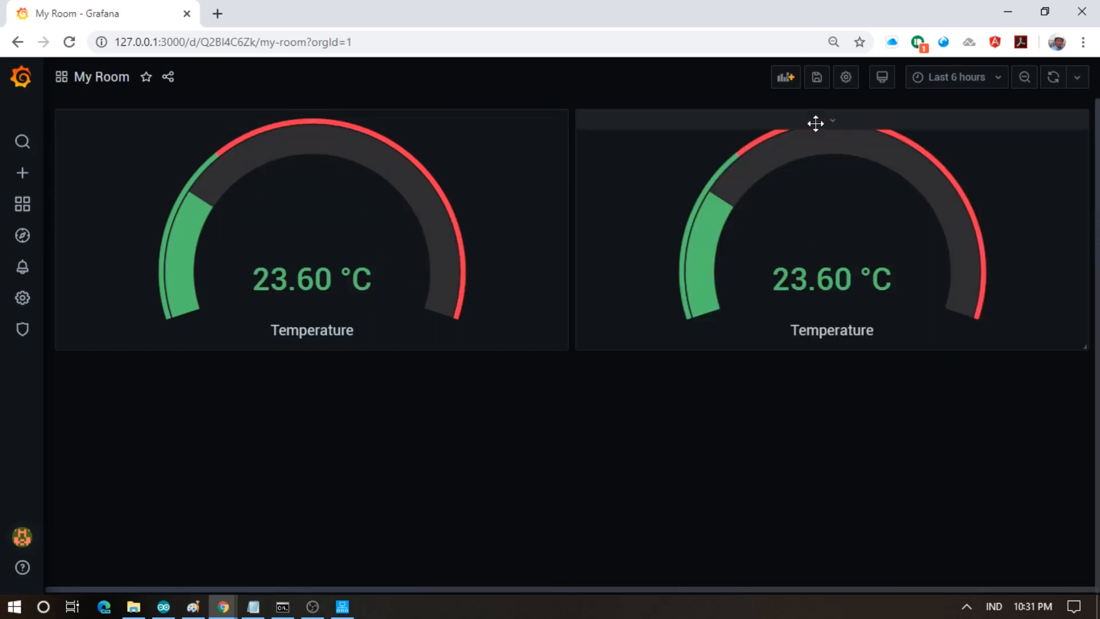
click(816, 121)
- Change the duplicate gauge's ModBusAddress filter from 0 to 2
click(802, 165)
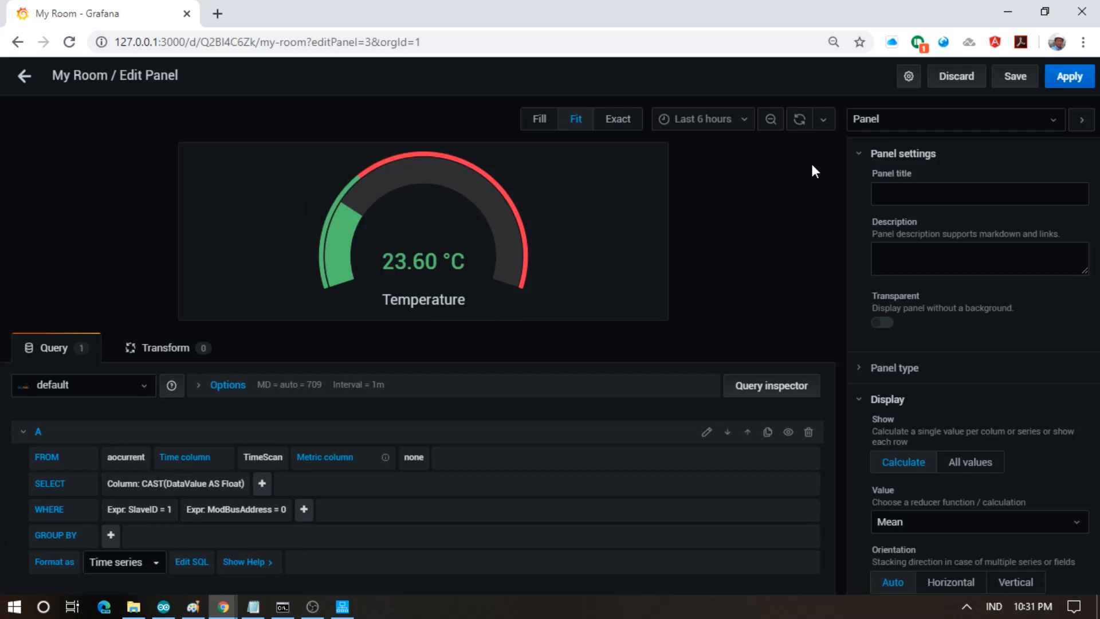
scroll(282, 500, down, 1)
click(282, 486)
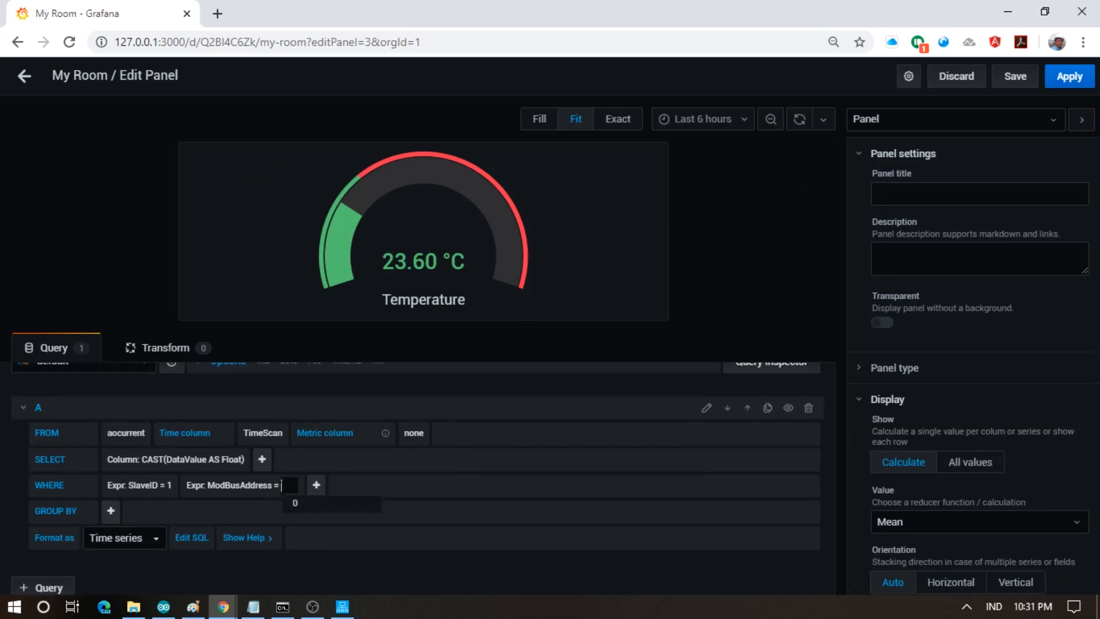
key(BackSpace)
text(2)
click(463, 486)
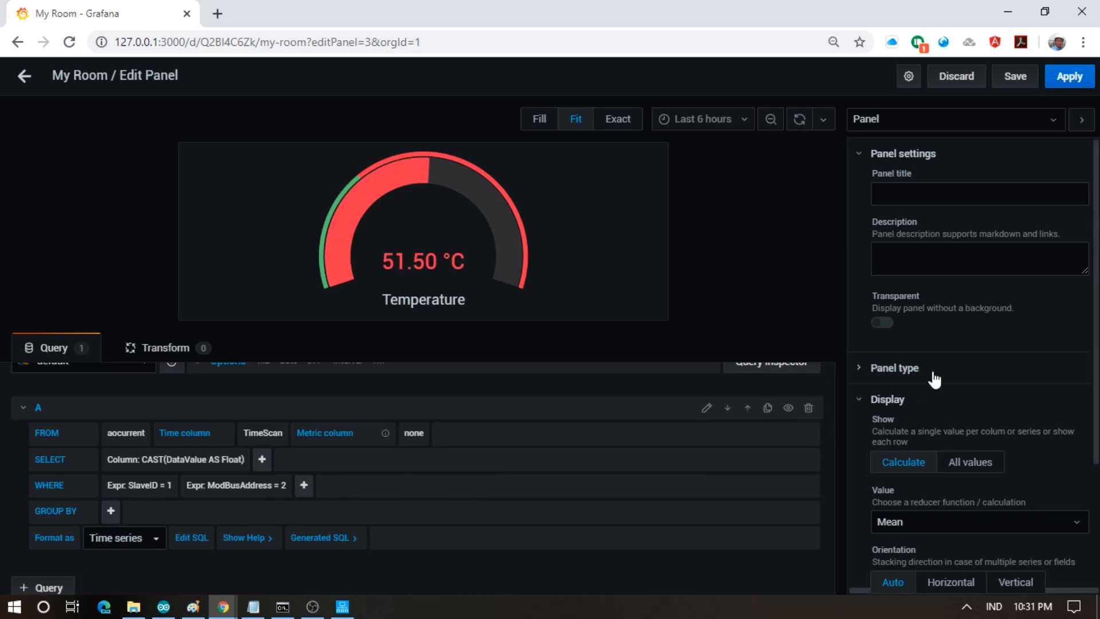
- Replace the Celsius unit with Humidity (%H)
click(1021, 121)
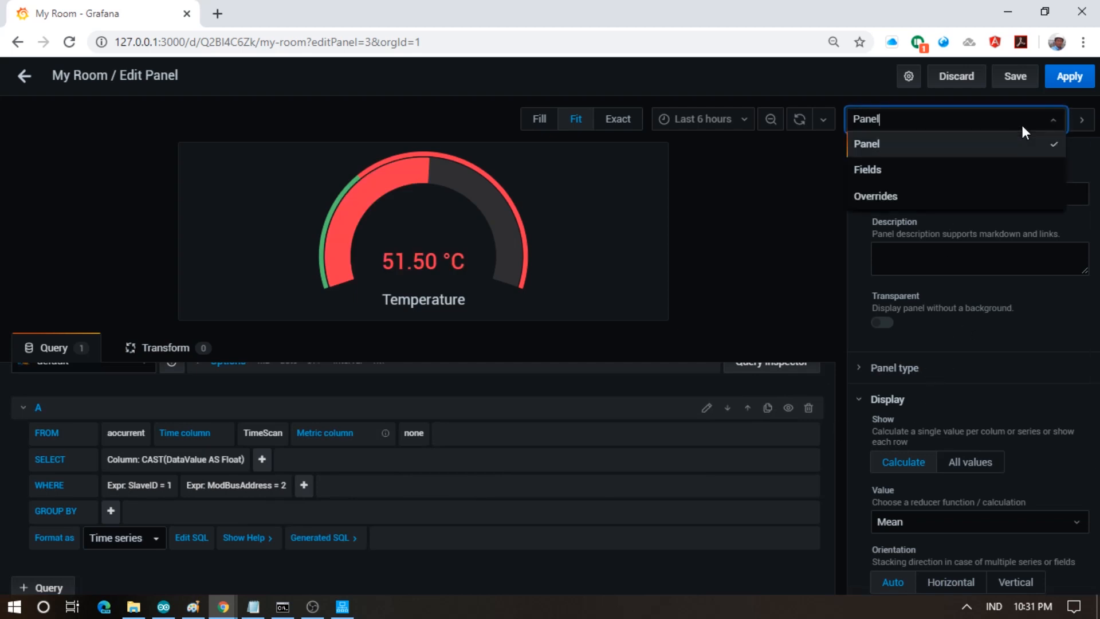
click(911, 170)
click(941, 199)
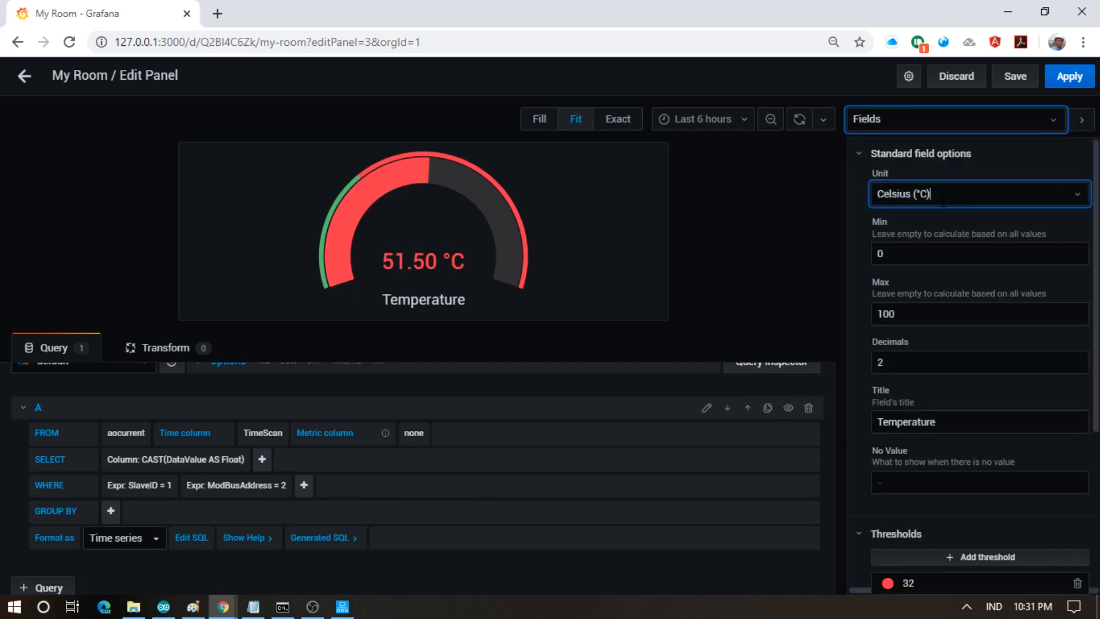
click(1078, 194)
click(1073, 194)
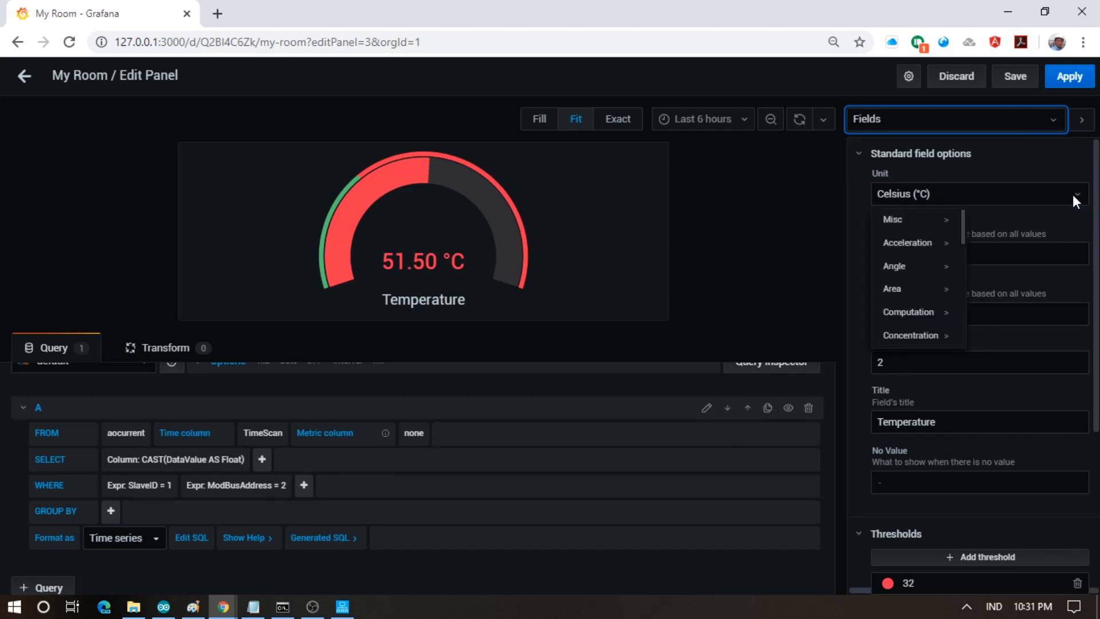
scroll(910, 241, down, 3)
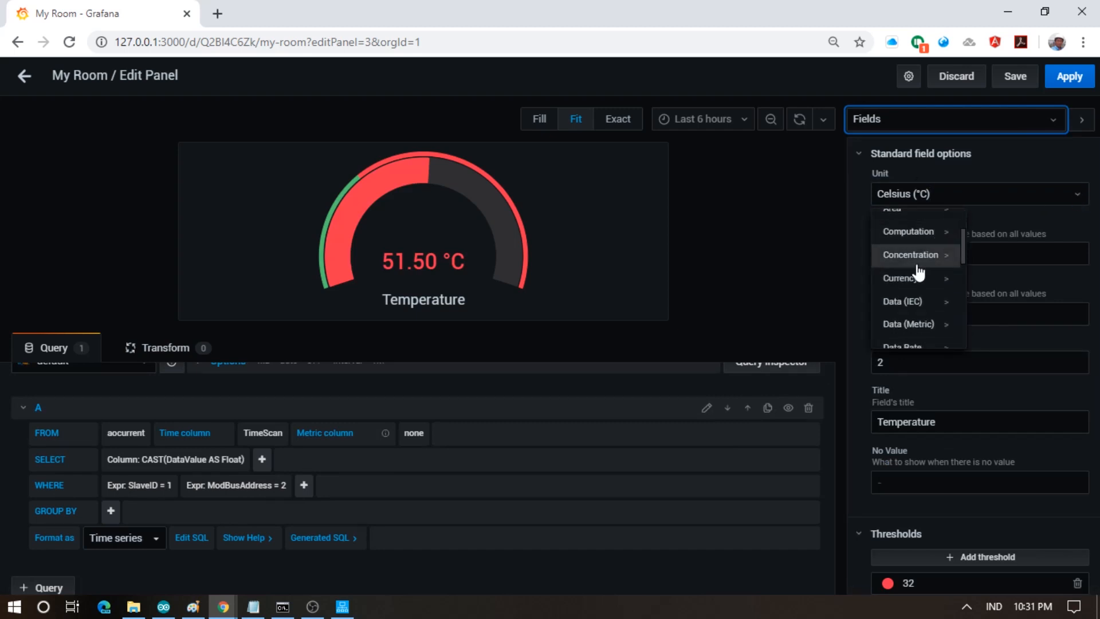
scroll(914, 286, down, 3)
scroll(913, 270, up, 3)
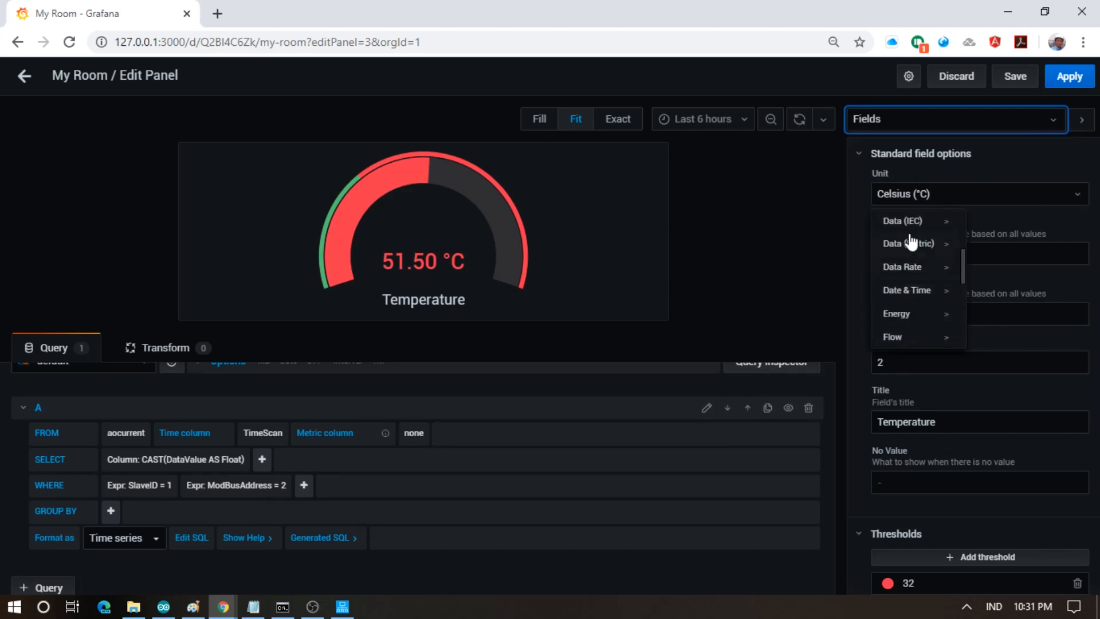
click(917, 194)
key(ctrl+a)
key(BackSpace)
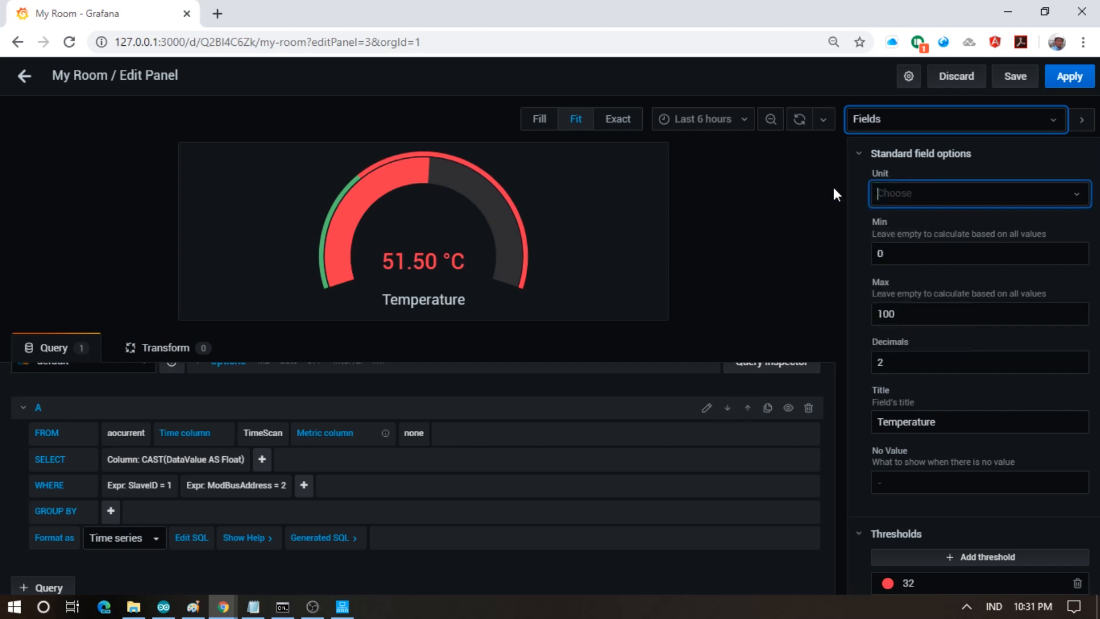
text(Hu)
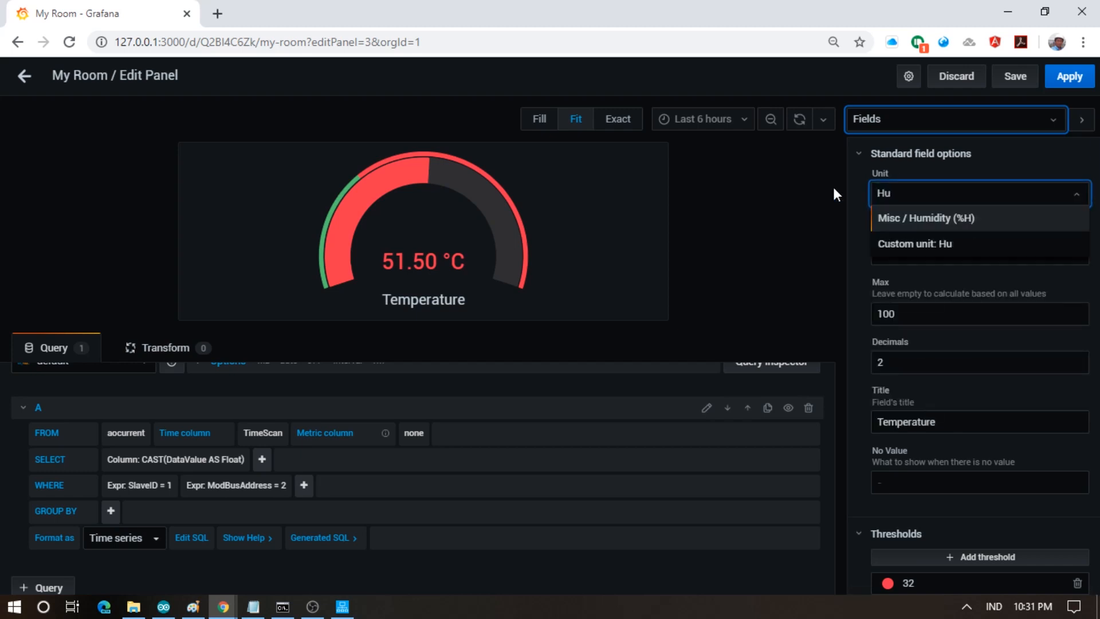
click(926, 220)
- Raise the red threshold from 32 to 80, save the dashboard and apply
scroll(941, 363, down, 3)
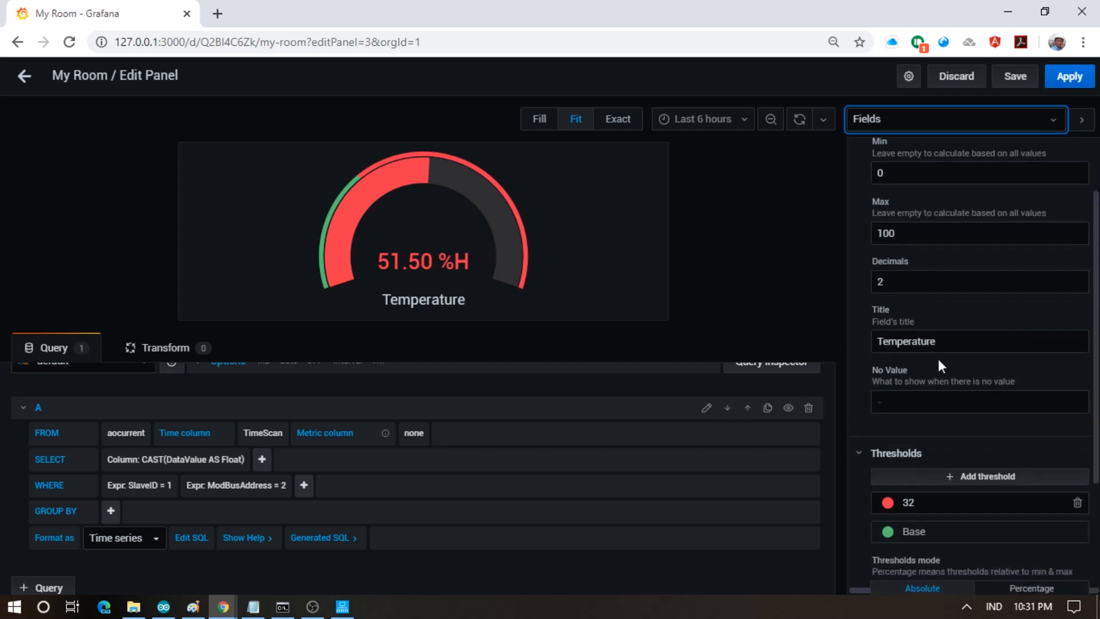
scroll(930, 367, down, 1)
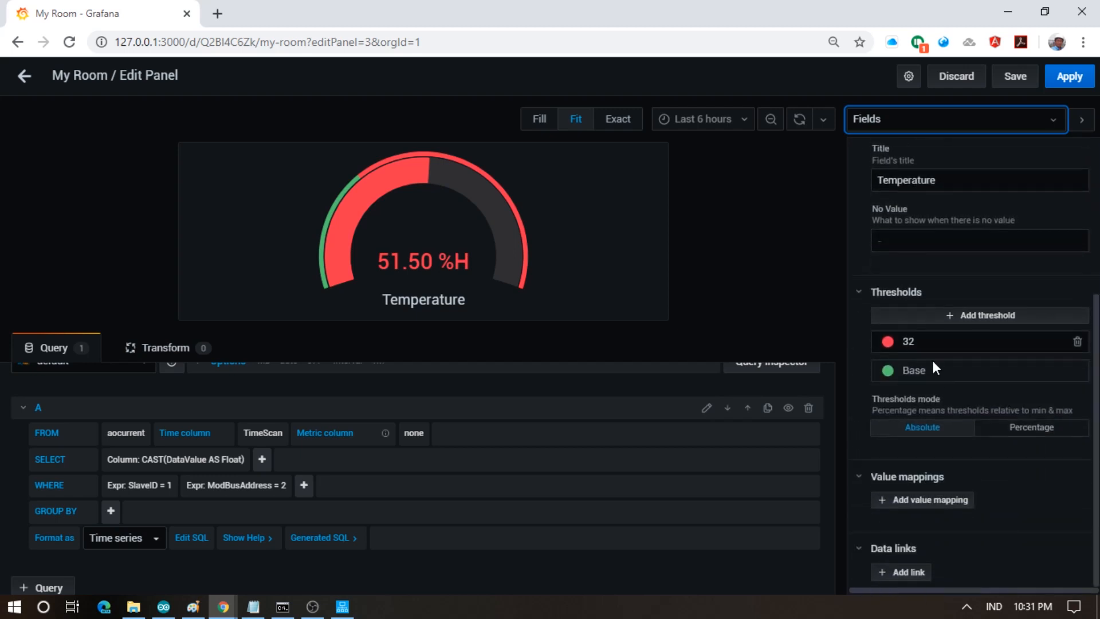
click(909, 341)
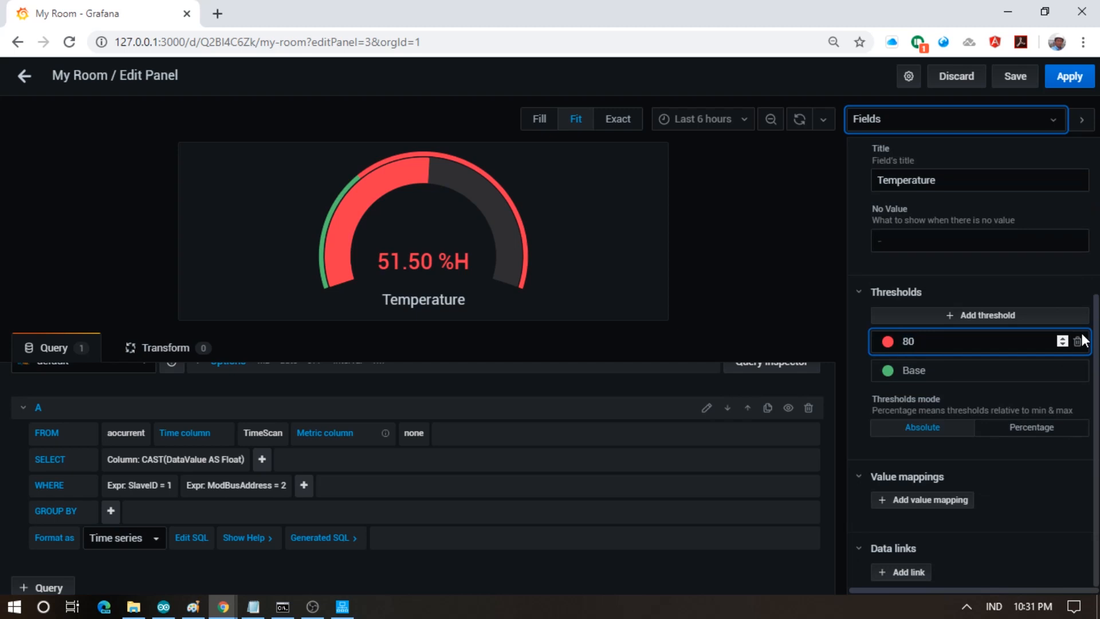
click(1015, 378)
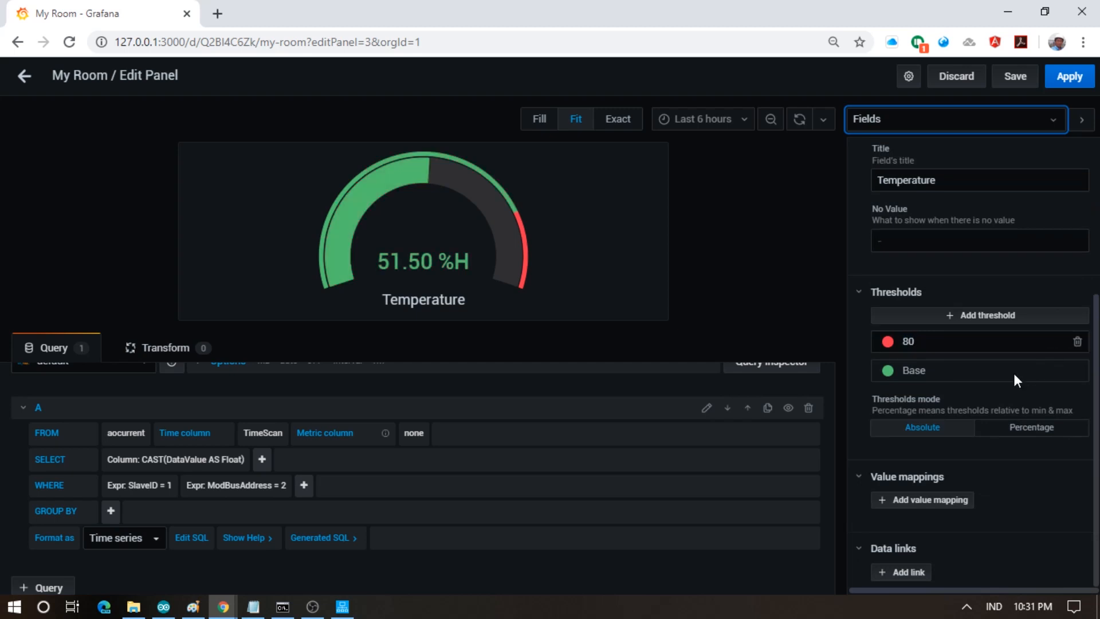
click(1015, 77)
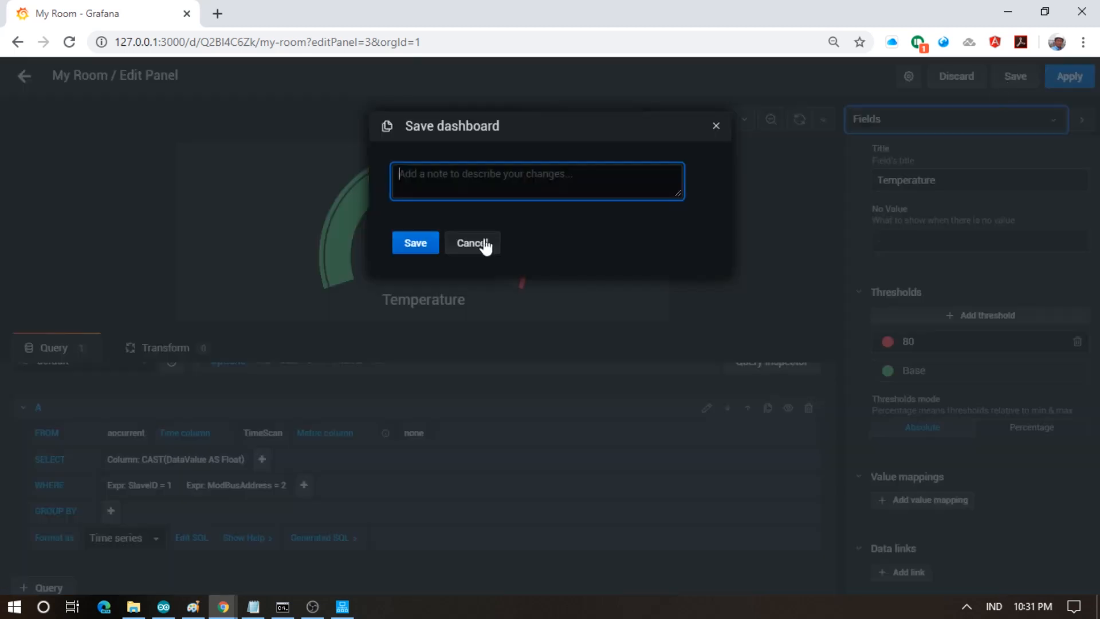
click(423, 246)
click(1067, 79)
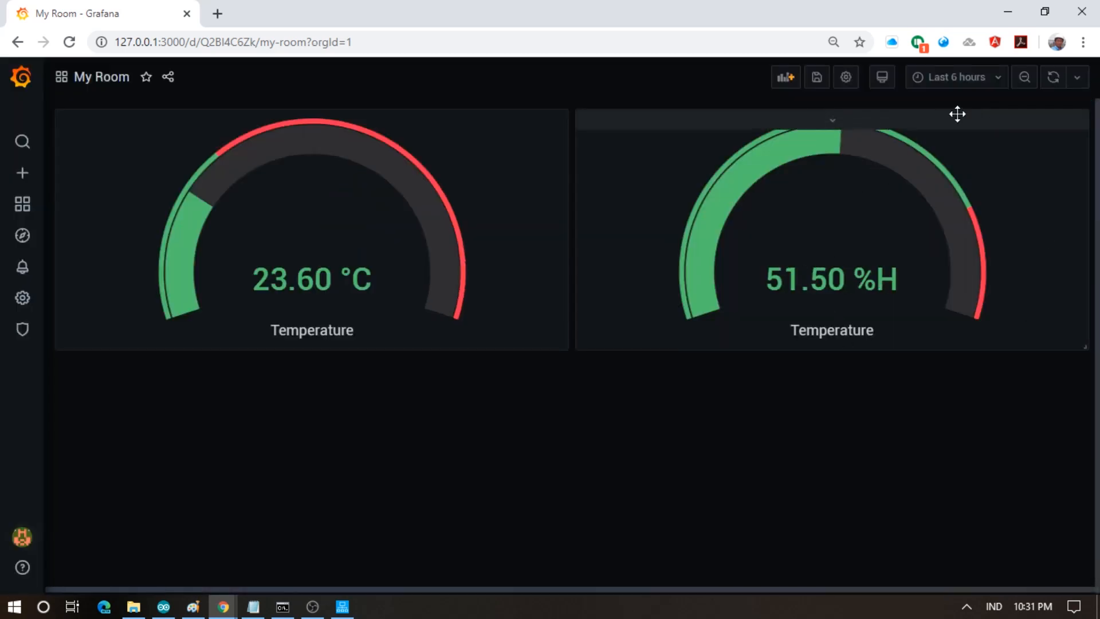
- Change the second gauge's field title from Temperature to 'Humidity' and return to the My Room dashboard
click(828, 119)
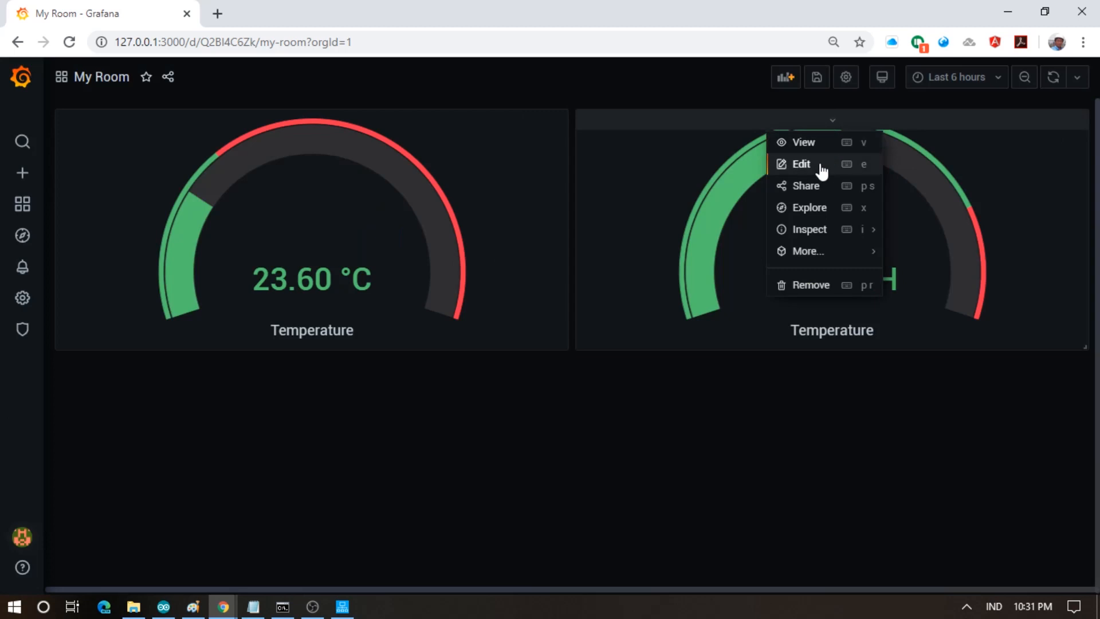
click(823, 166)
scroll(955, 352, down, 3)
scroll(940, 240, up, 3)
click(925, 124)
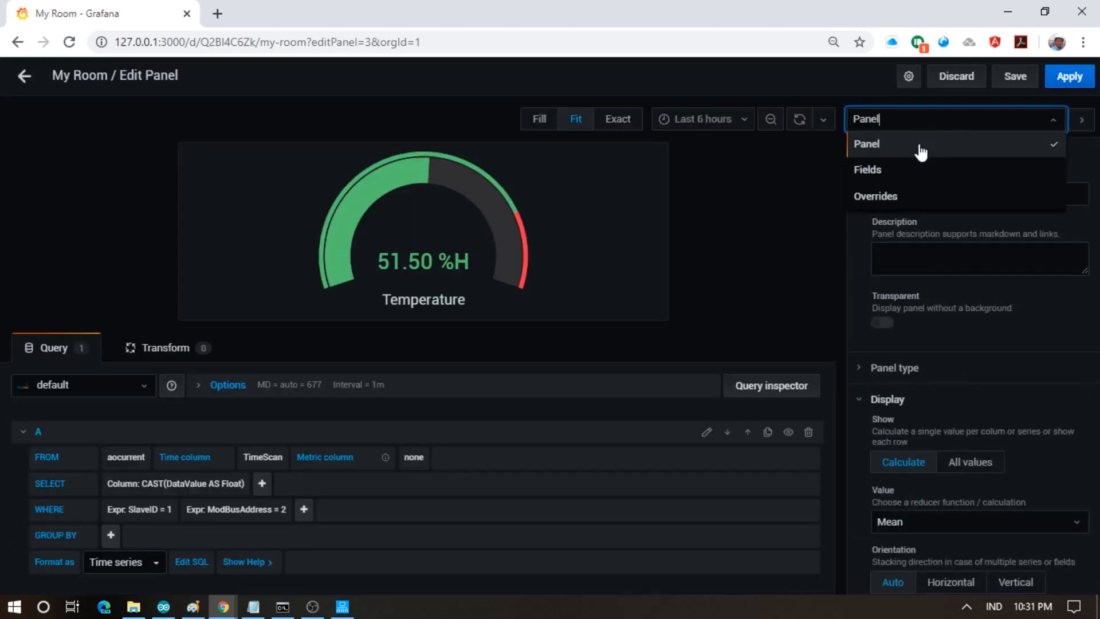
click(897, 172)
scroll(904, 344, down, 3)
scroll(904, 383, down, 1)
double_click(905, 261)
text(Humidity)
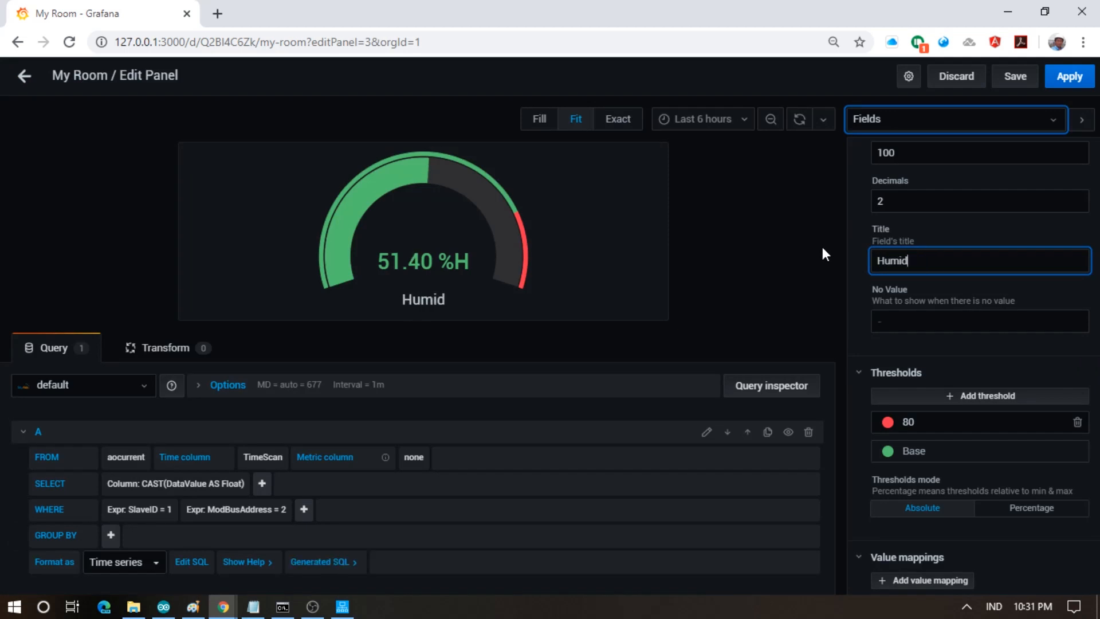
click(1067, 82)
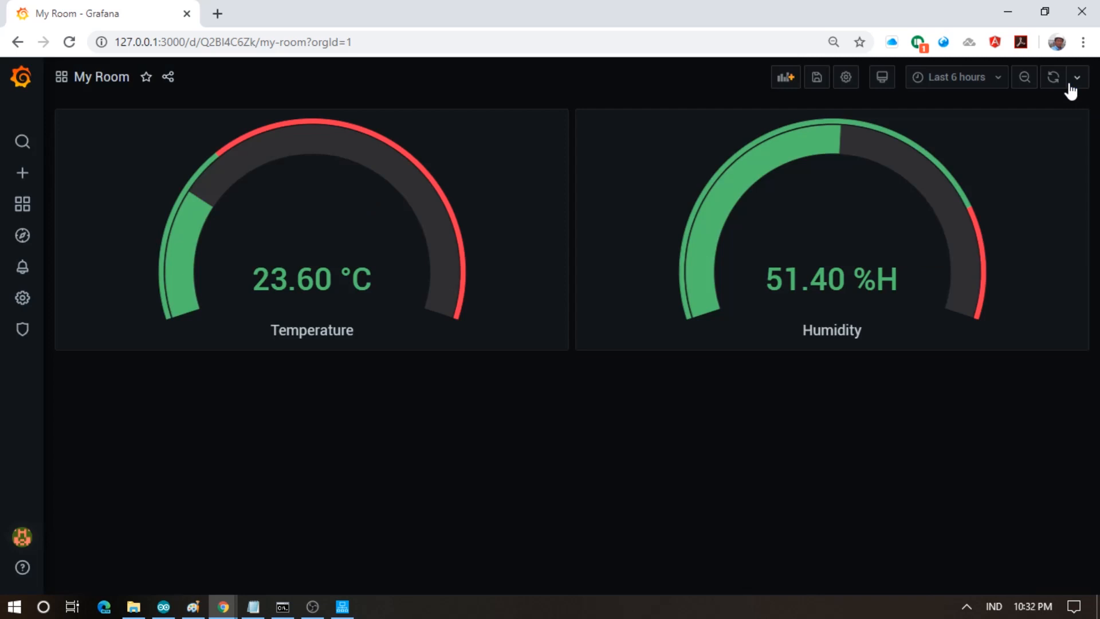
- Add a new empty graph panel whose query reads from the aointerval table
click(786, 83)
click(308, 199)
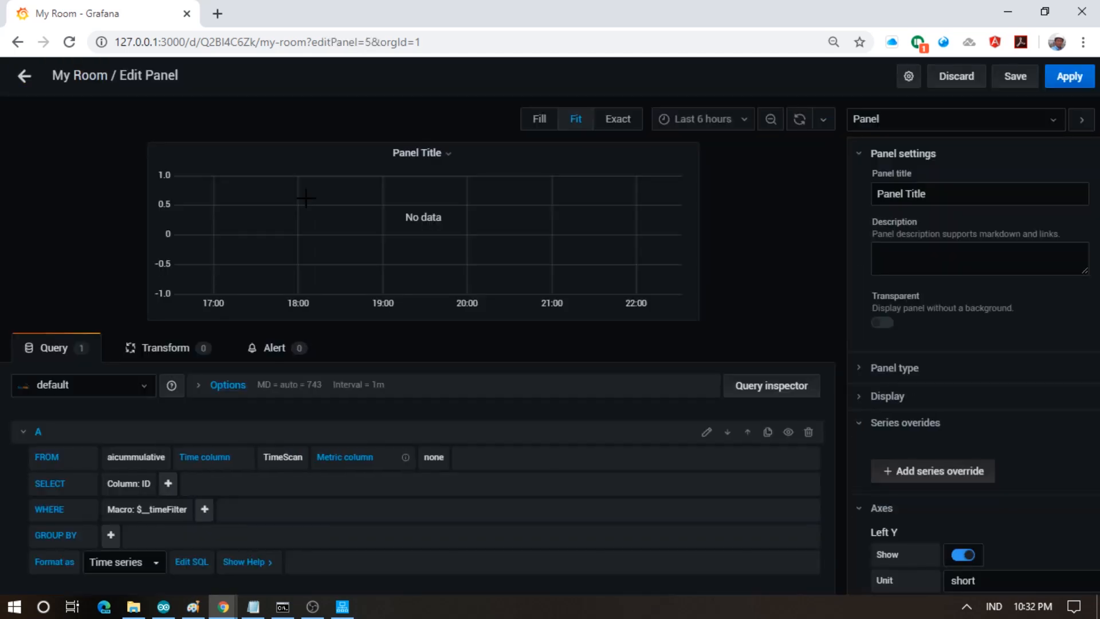
click(122, 458)
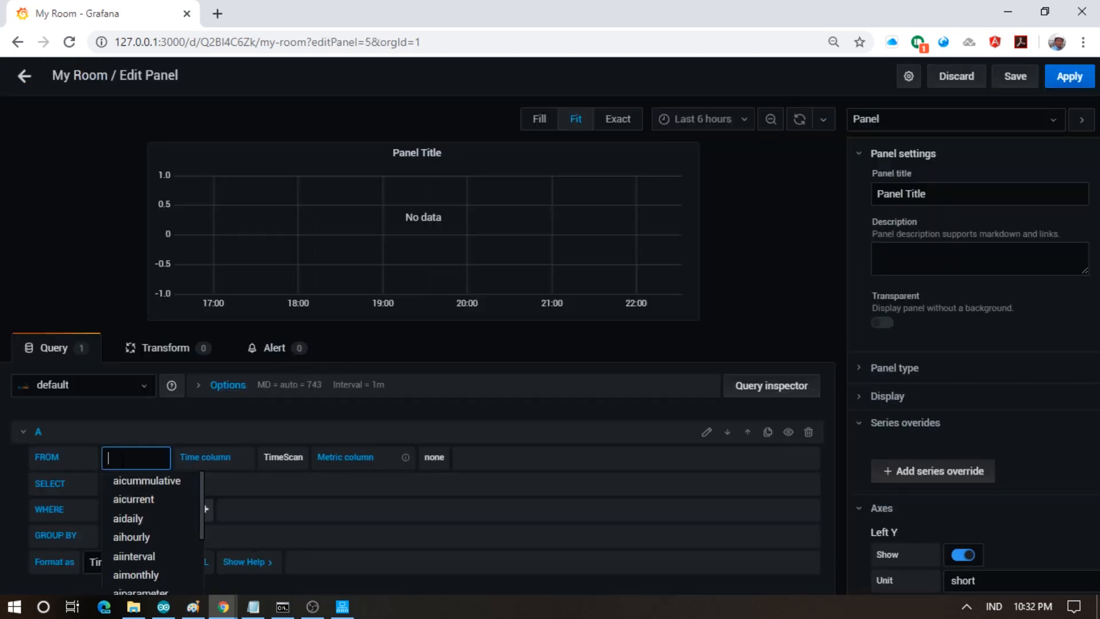
scroll(155, 538, down, 1)
scroll(159, 541, down, 3)
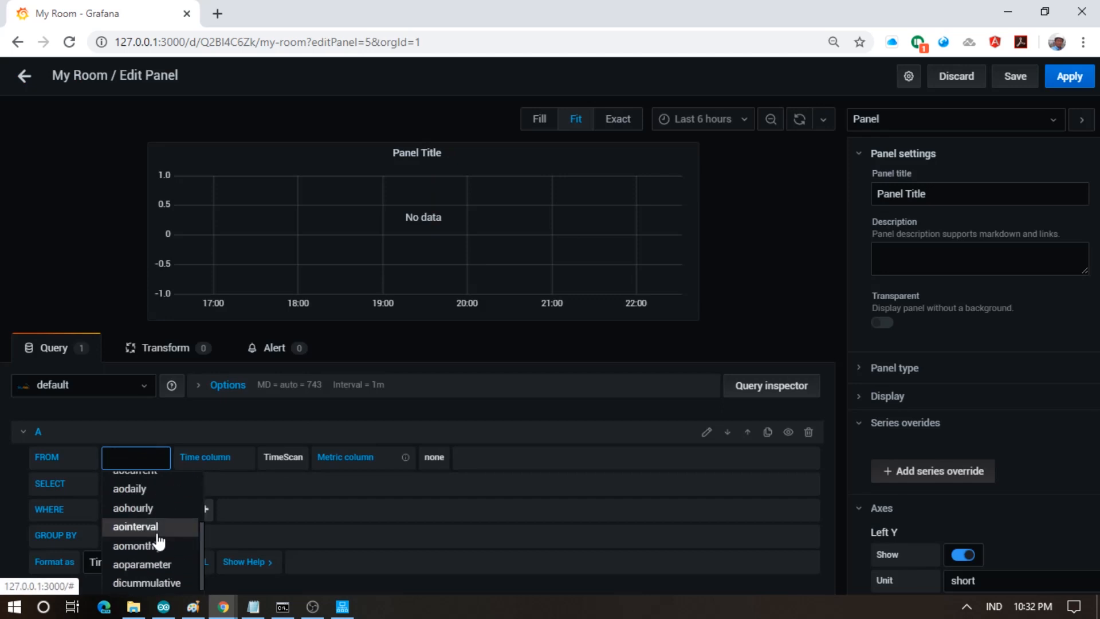
click(157, 533)
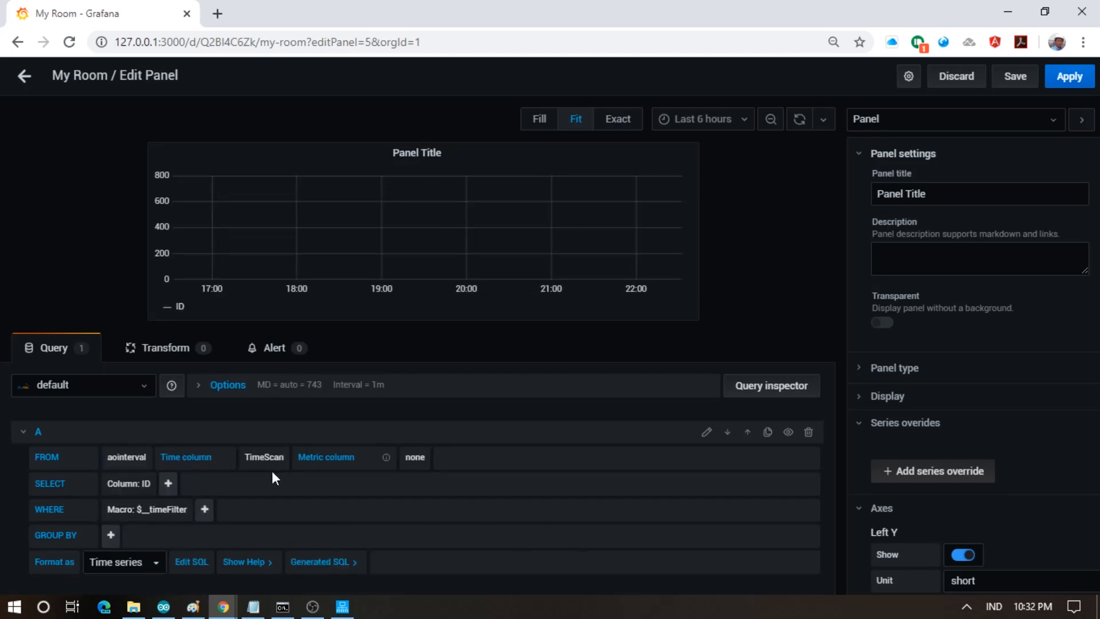
- Set the selected column to CAST(DataValue AS Float)
click(147, 484)
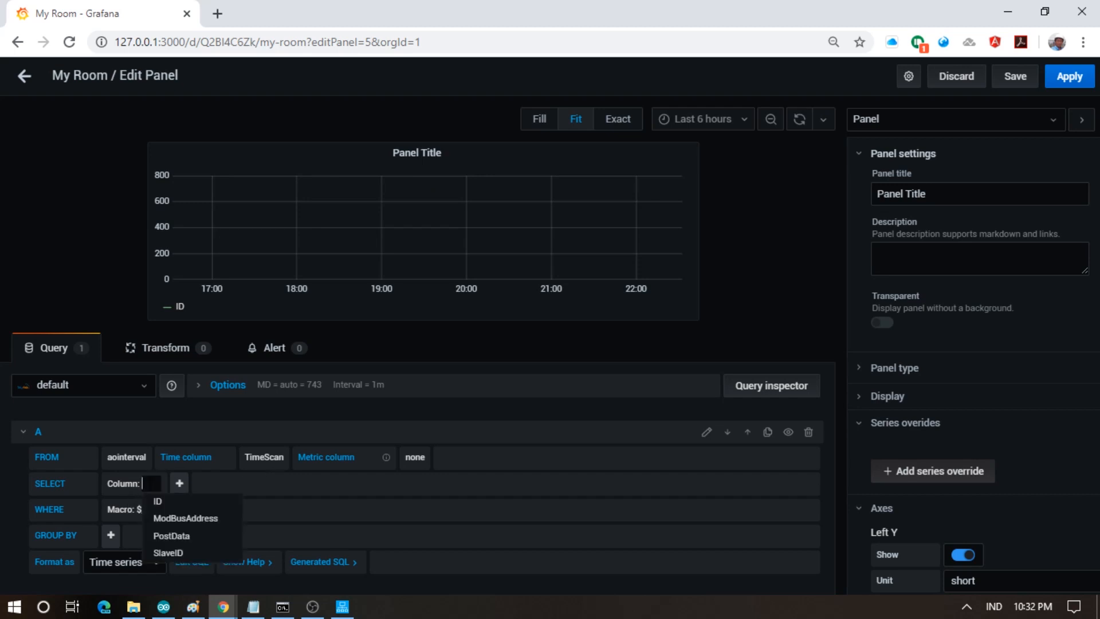
text(C)
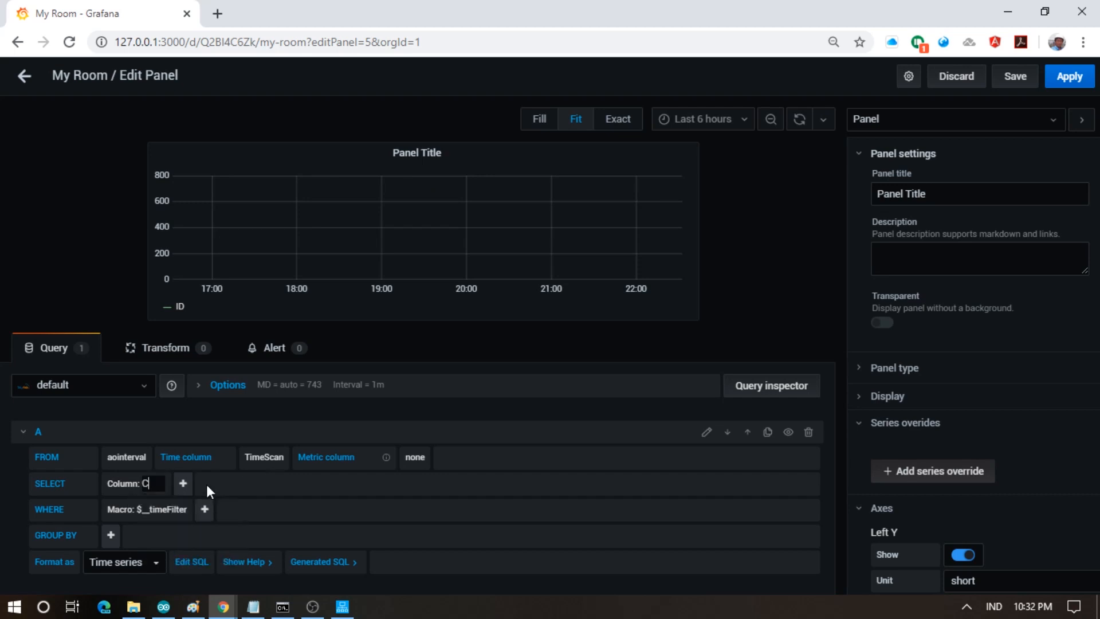
text(AST(D)
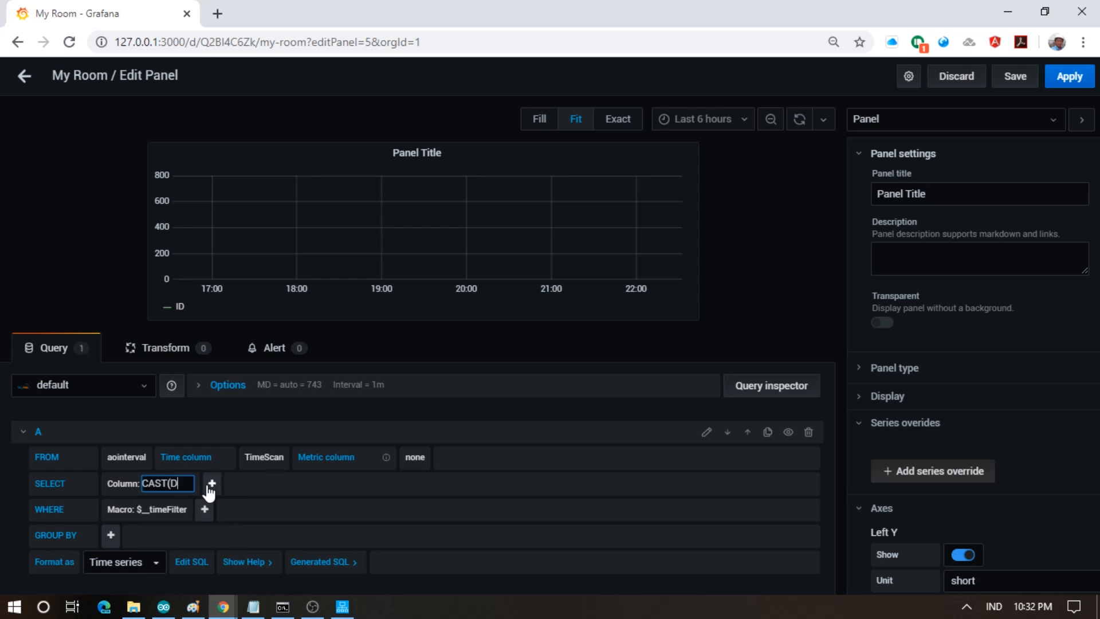
text(ataV)
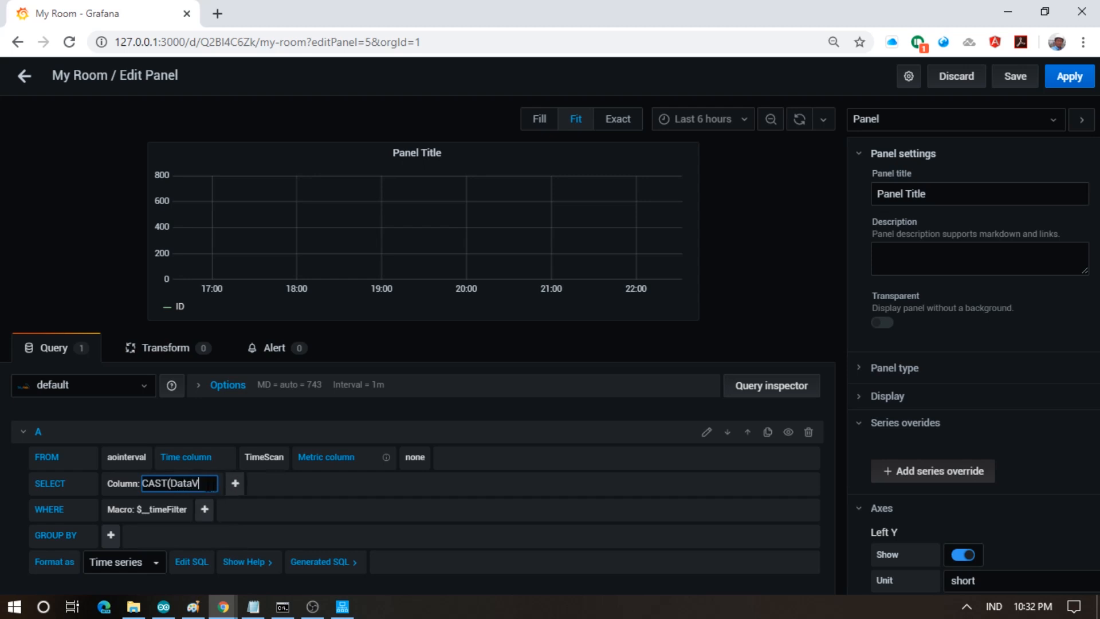
text(alue As I)
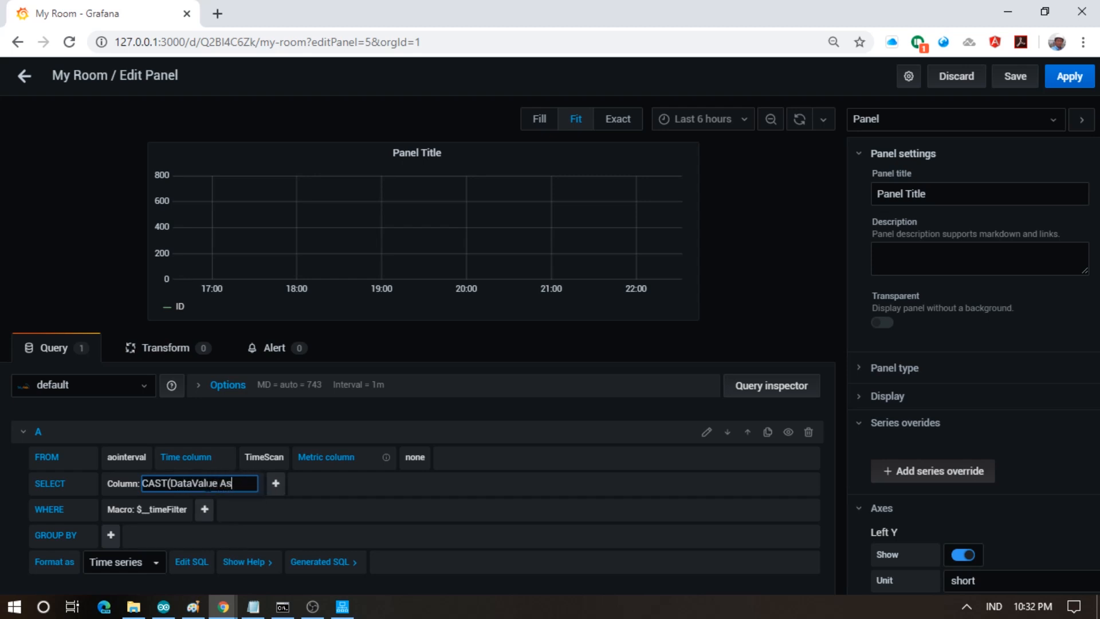
key(BackSpace)
key(BackSpace)
key(BackSpace)
text(S FL)
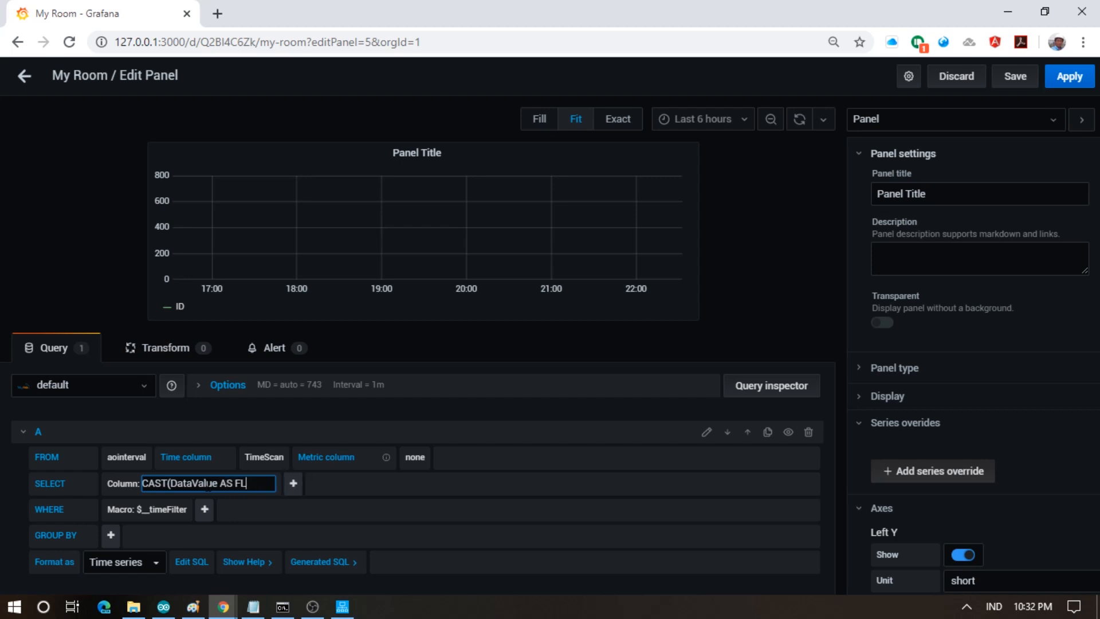
key(BackSpace)
text(loat)
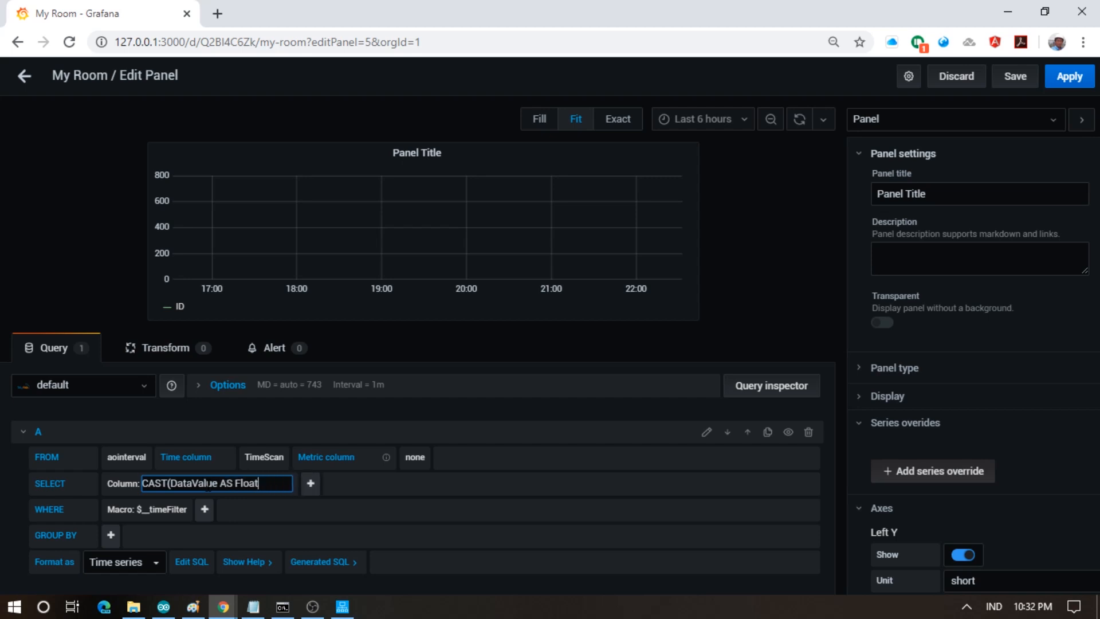
text())
key(Tab)
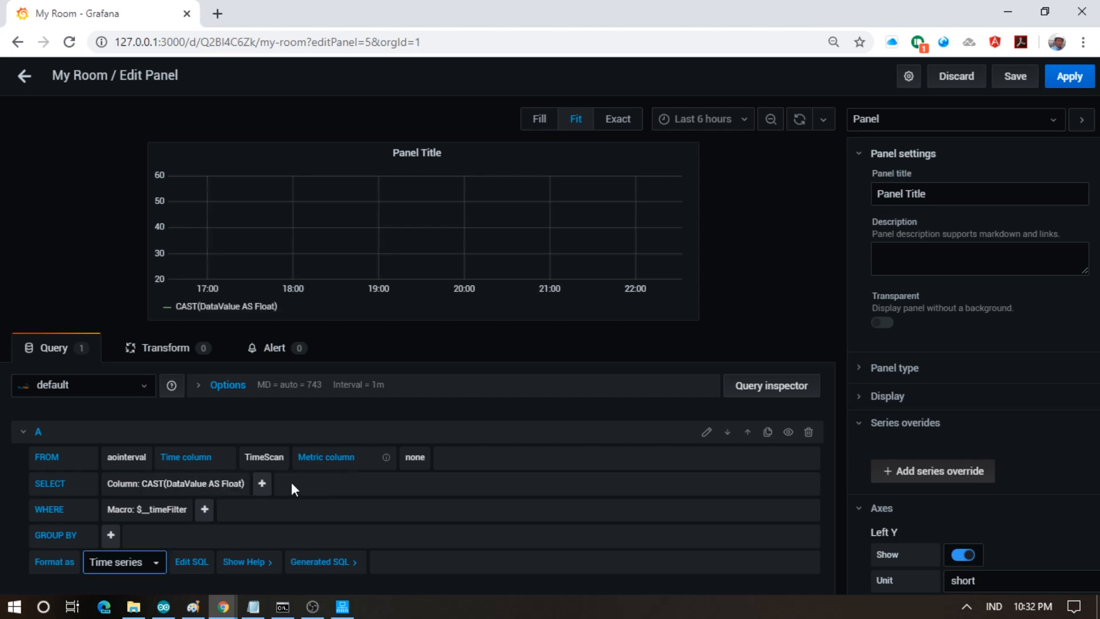
- Group the query by time in 1s intervals
click(111, 535)
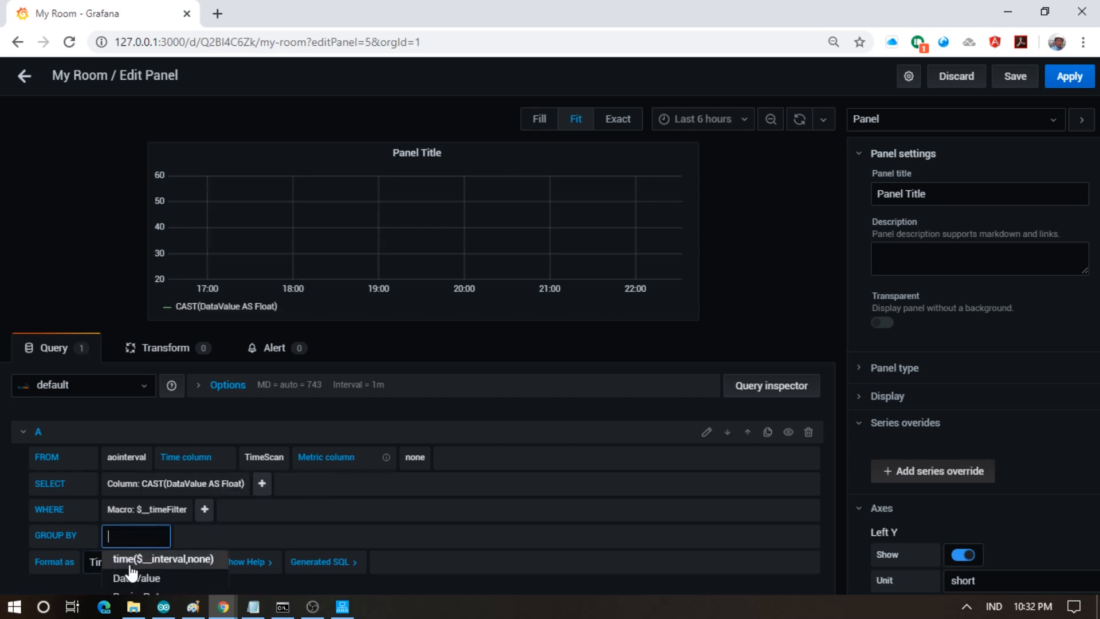
click(139, 561)
click(150, 535)
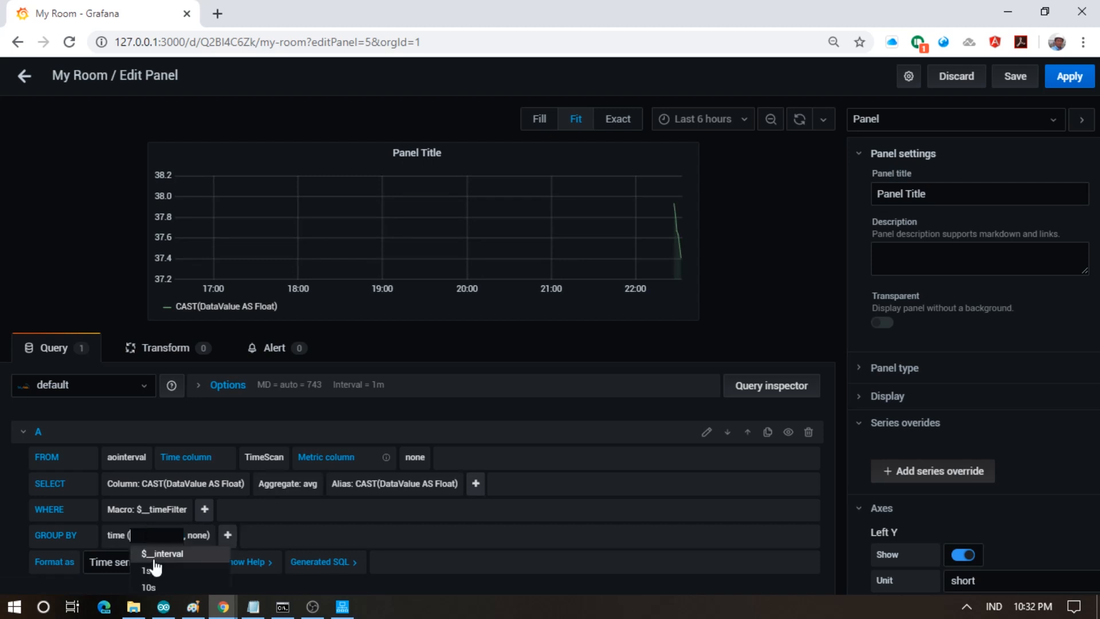
click(155, 570)
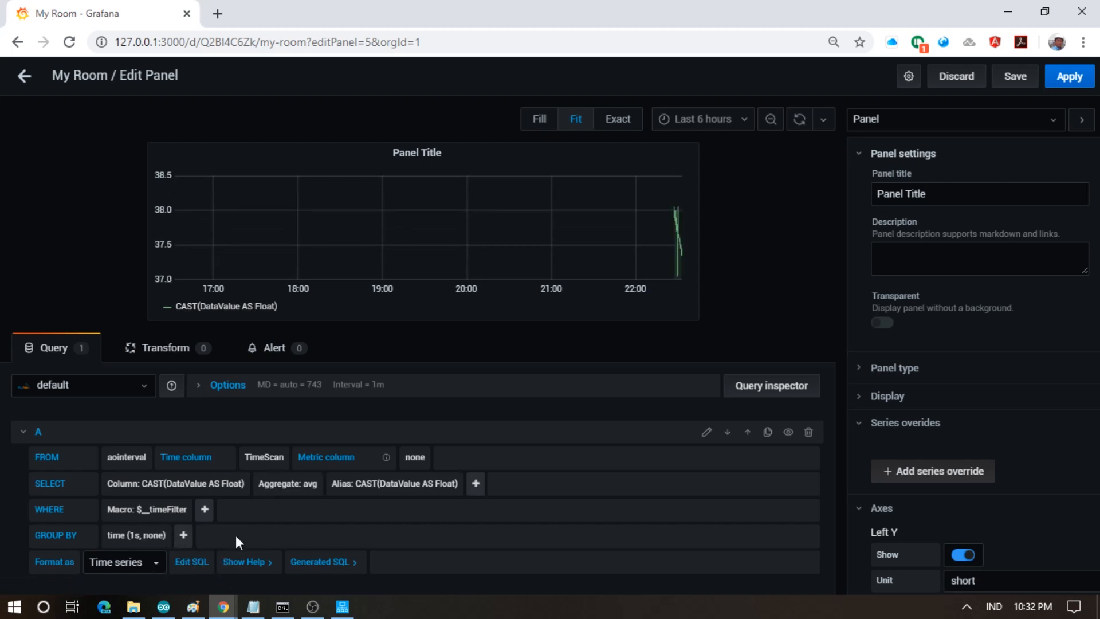
- Add a WHERE condition filtering on SlaveID = 1
click(206, 512)
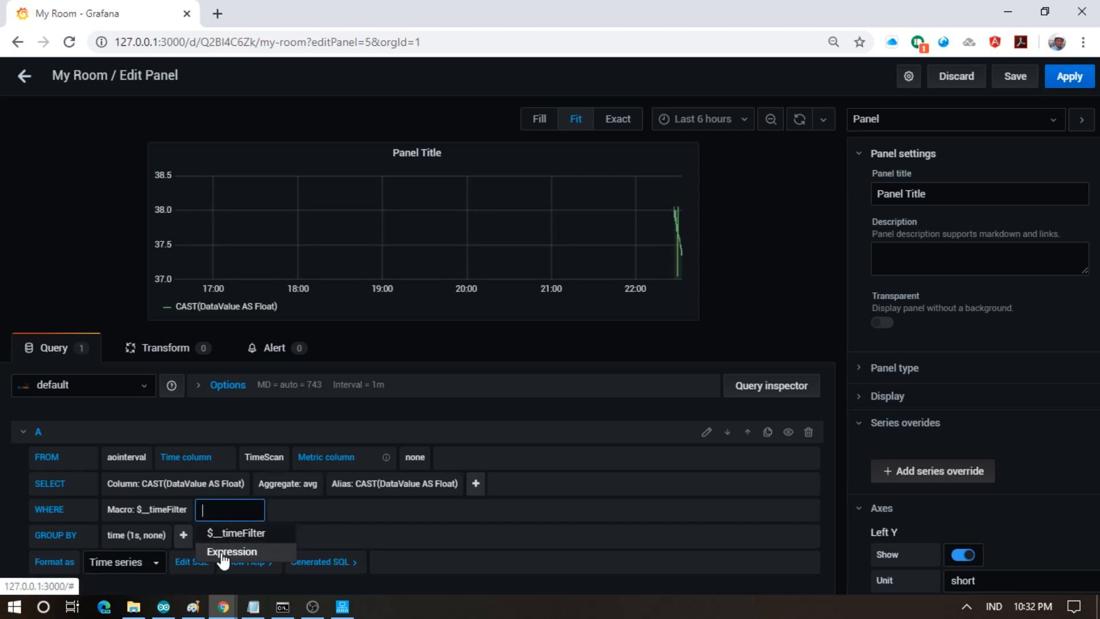
click(224, 553)
click(235, 510)
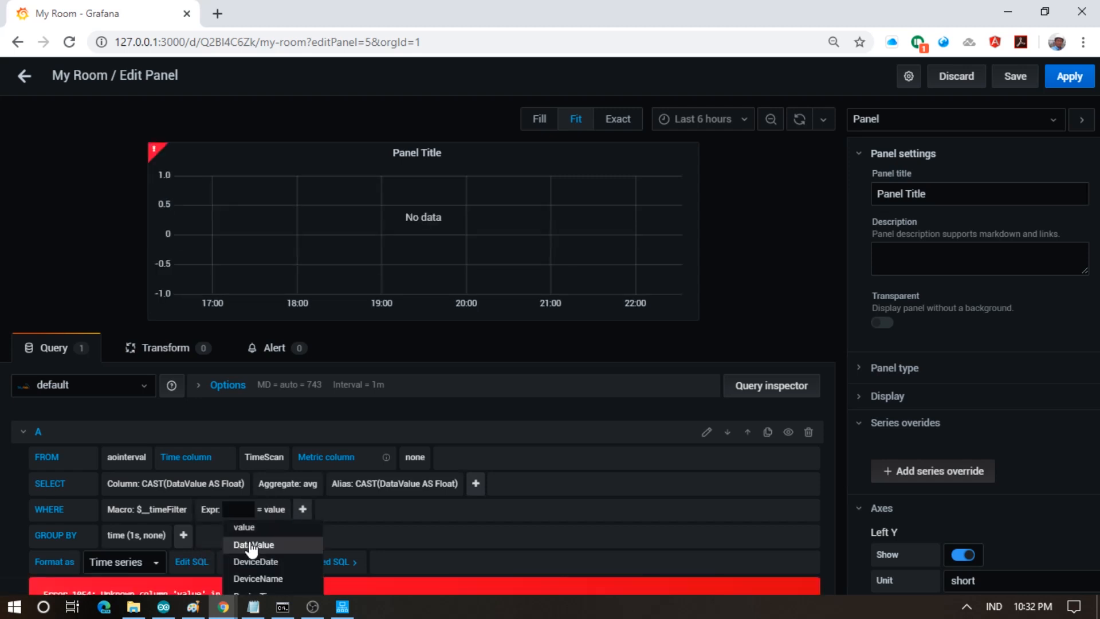
scroll(252, 548, down, 3)
click(269, 528)
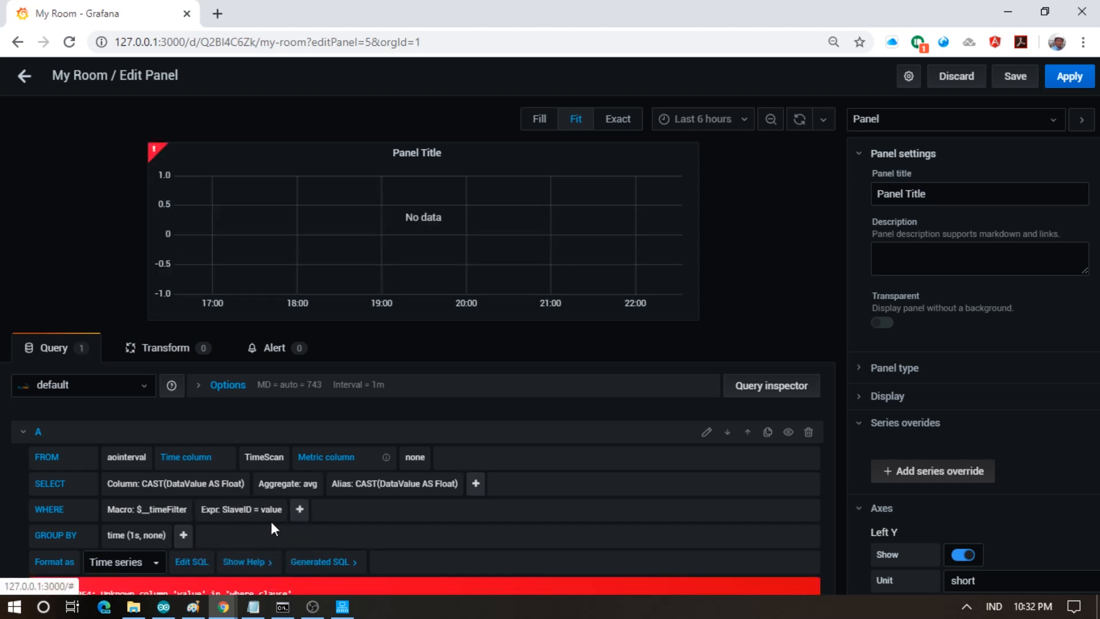
click(273, 510)
text(1)
- Add a second WHERE condition filtering on ModBusAddress = 0
click(298, 509)
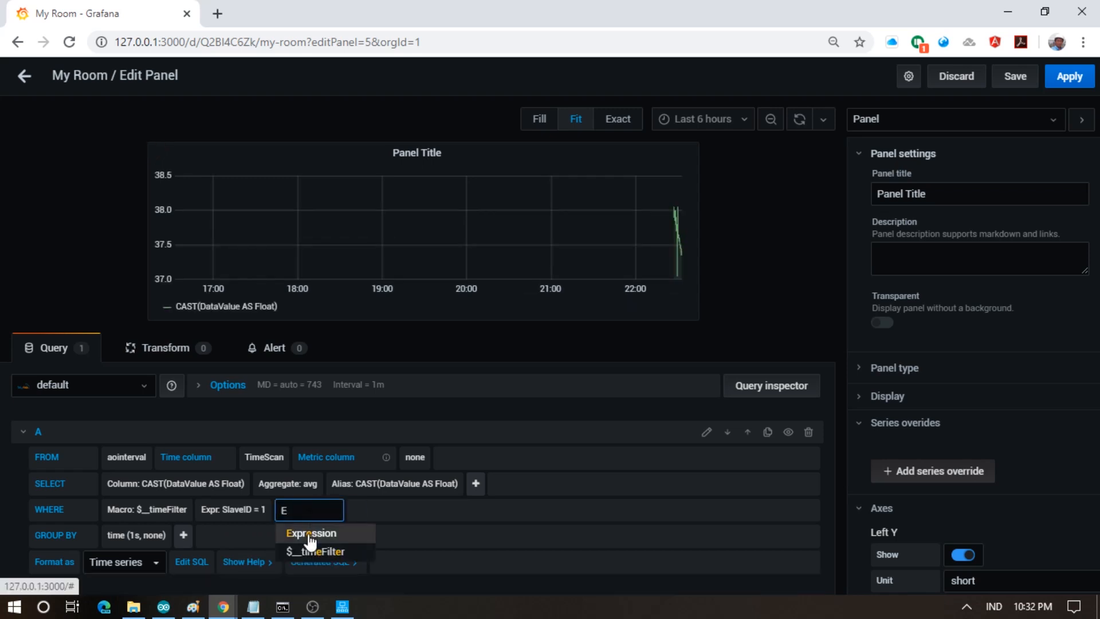
click(309, 531)
click(318, 511)
scroll(346, 550, down, 3)
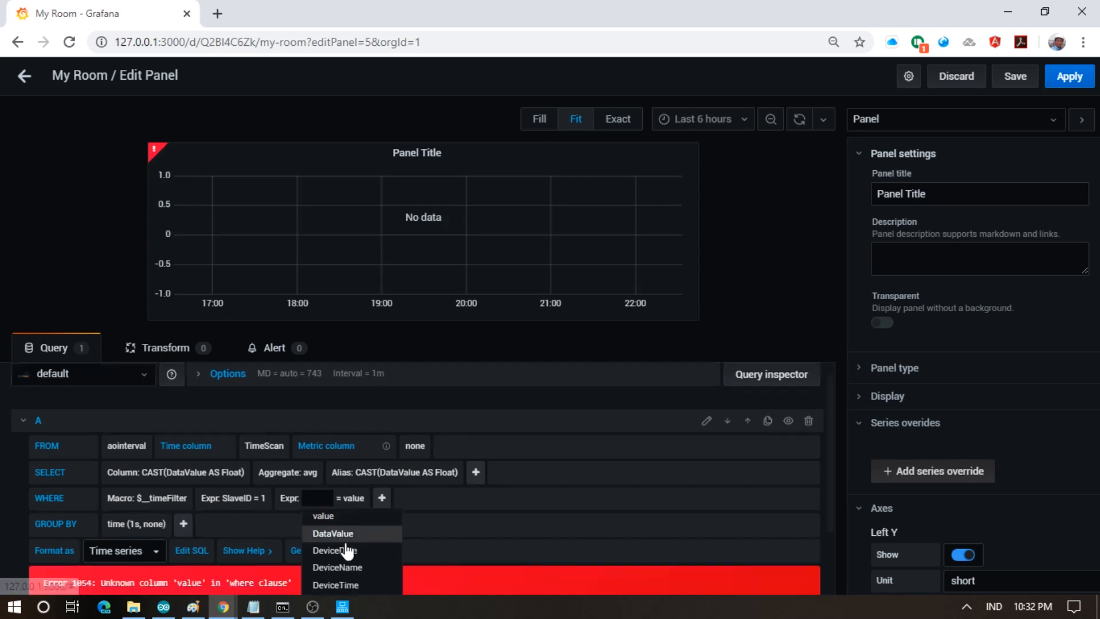
click(351, 551)
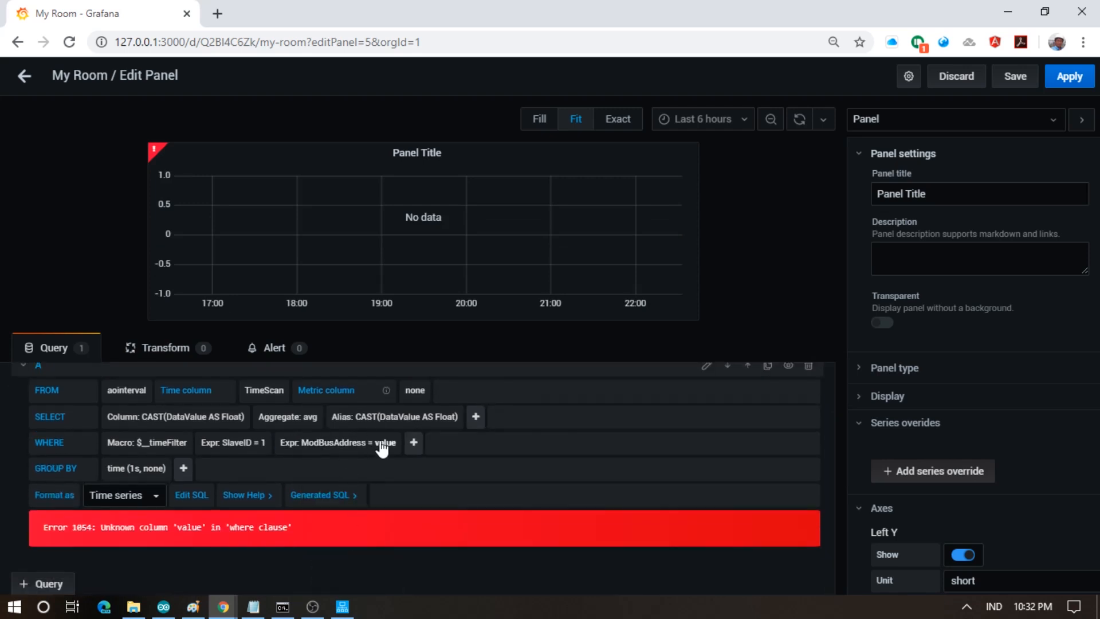
click(381, 443)
text(0)
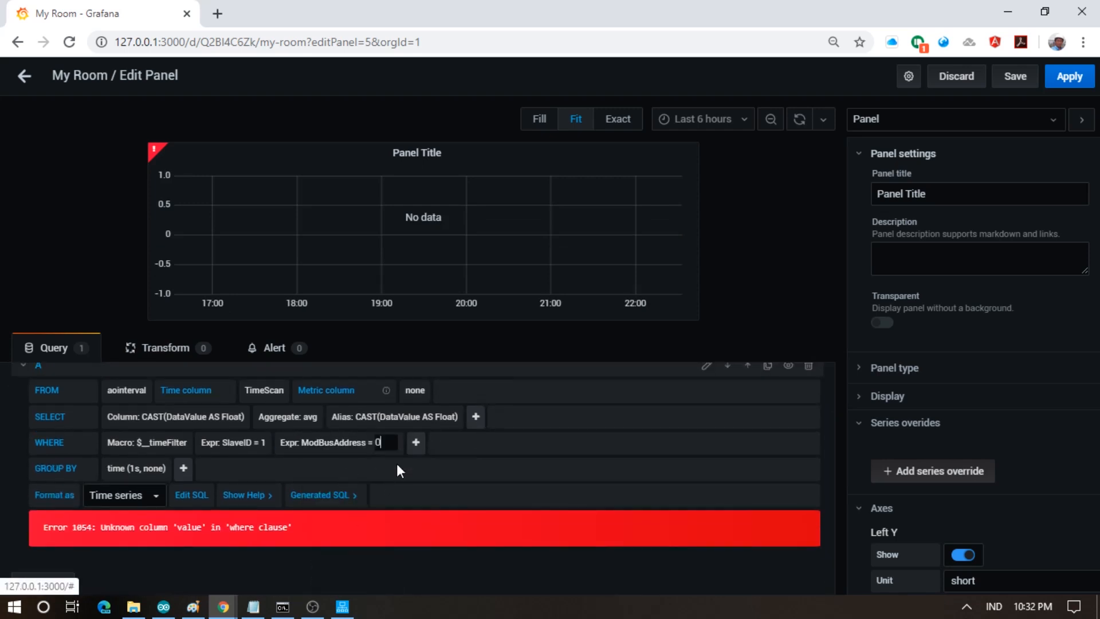
click(473, 456)
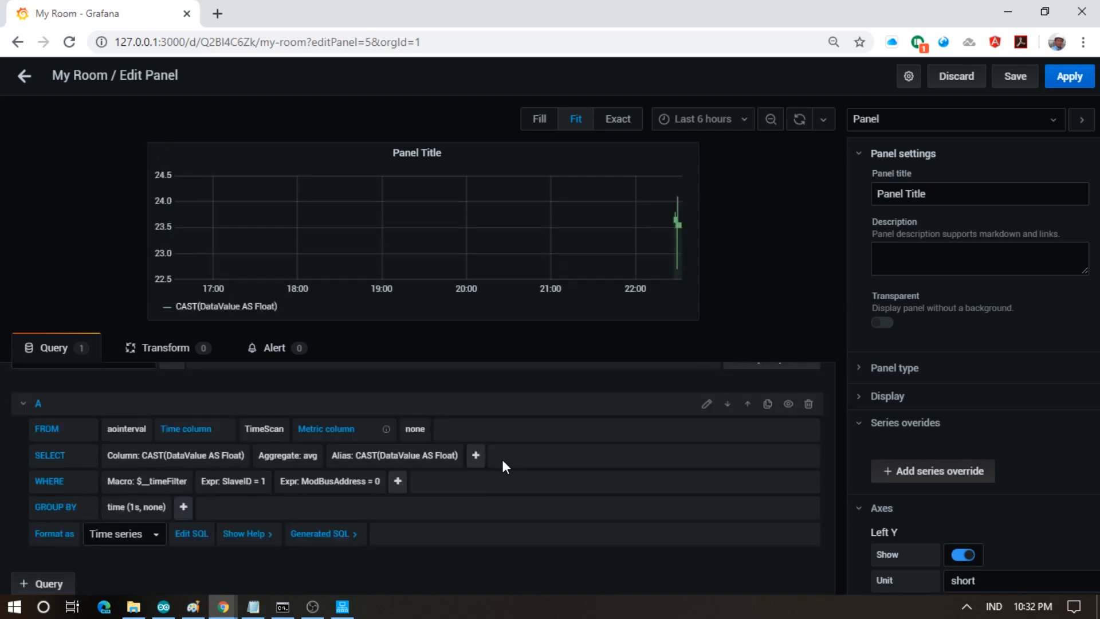
- Set the series alias to 'Temperature'
click(425, 456)
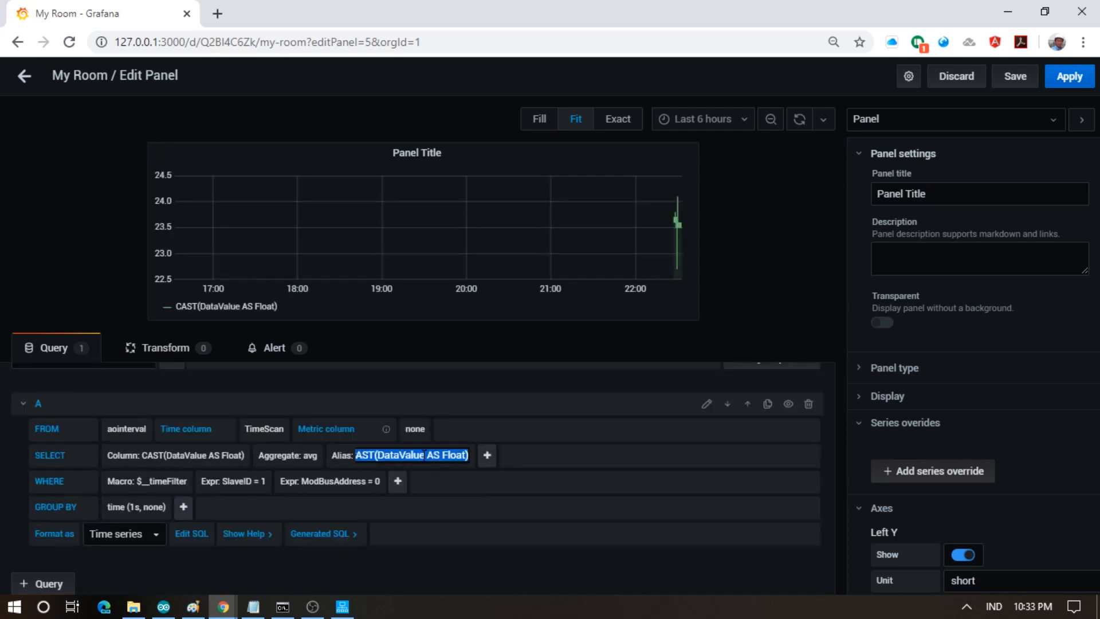
text(Temp)
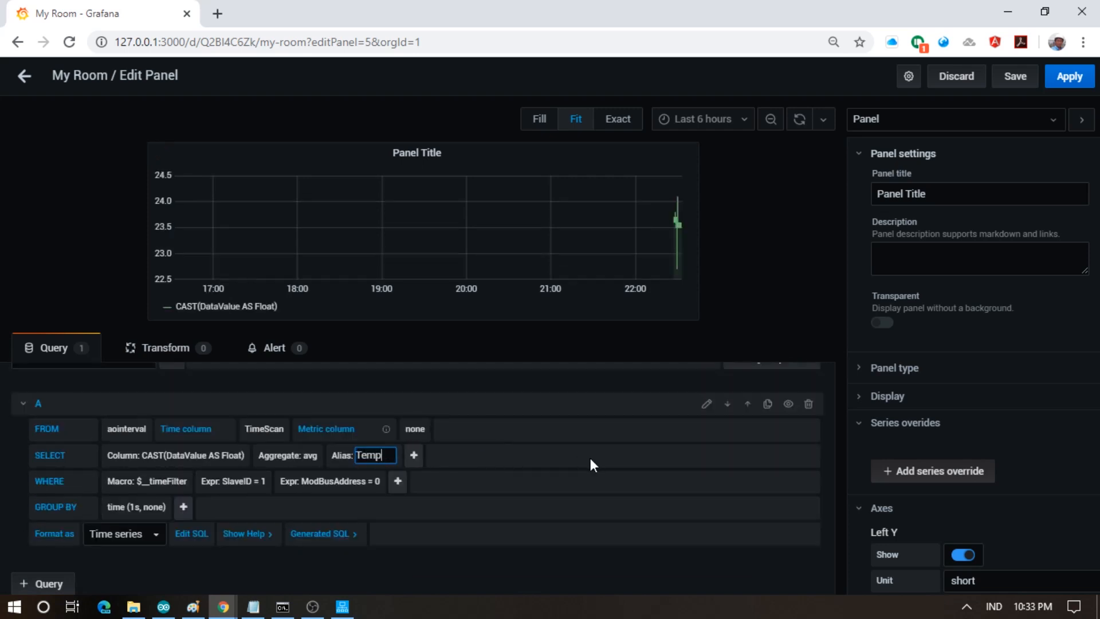
text(erature)
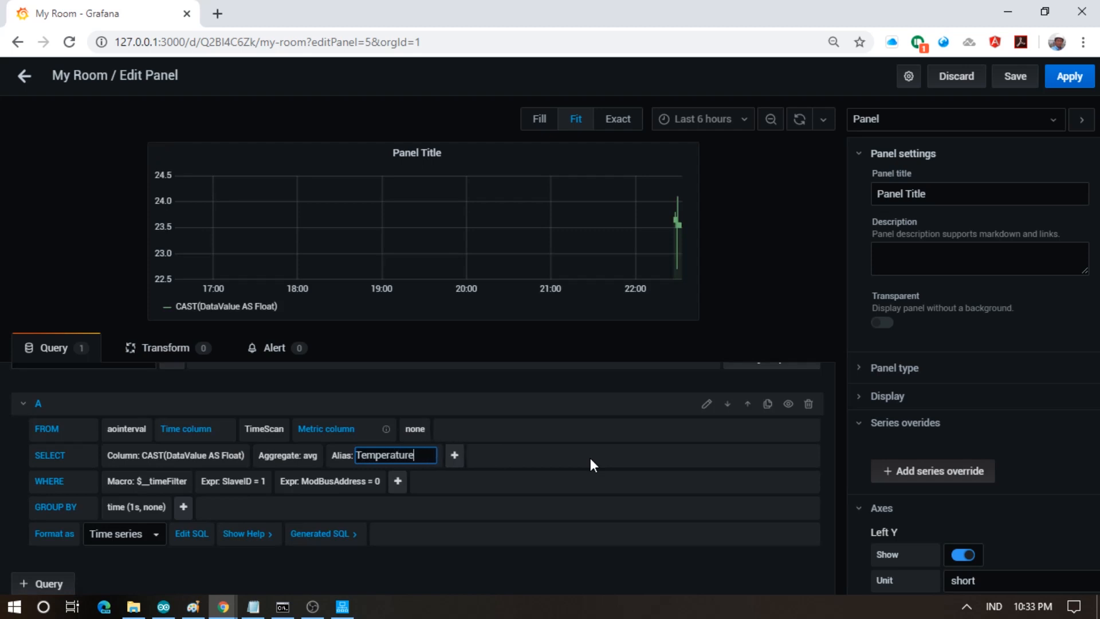
click(551, 549)
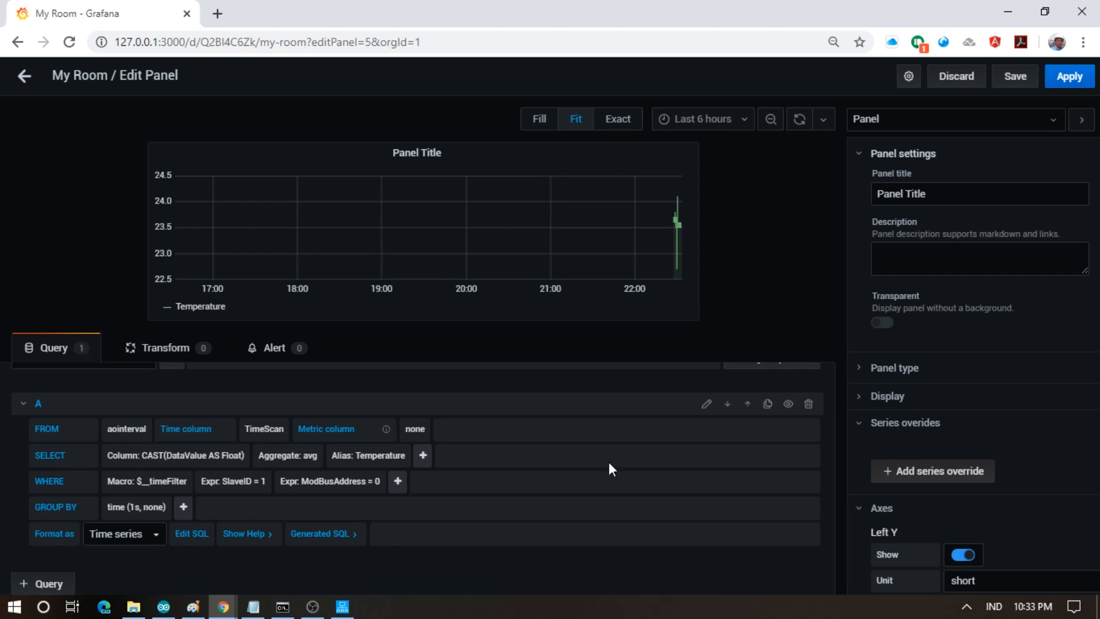
- Save the dashboard and apply the new graph panel
click(1024, 80)
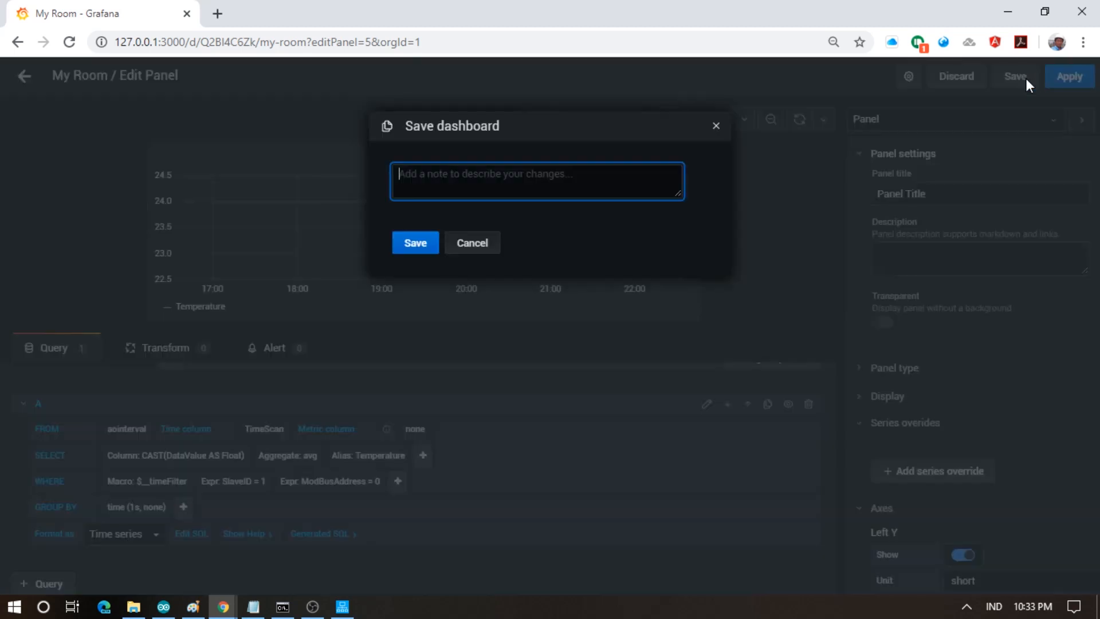
click(407, 247)
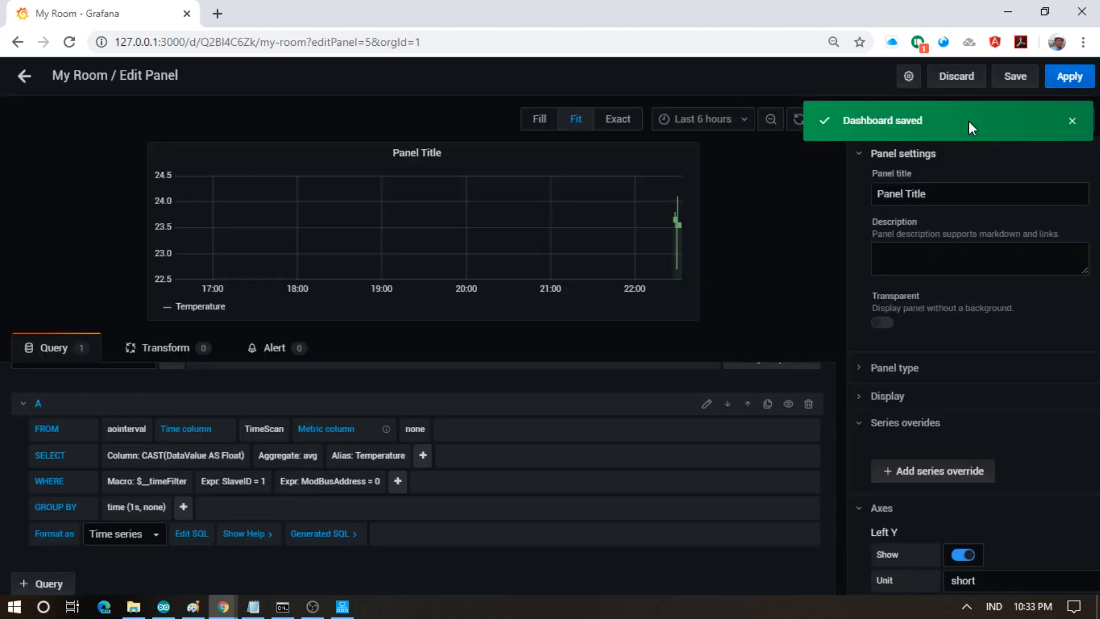
click(1070, 76)
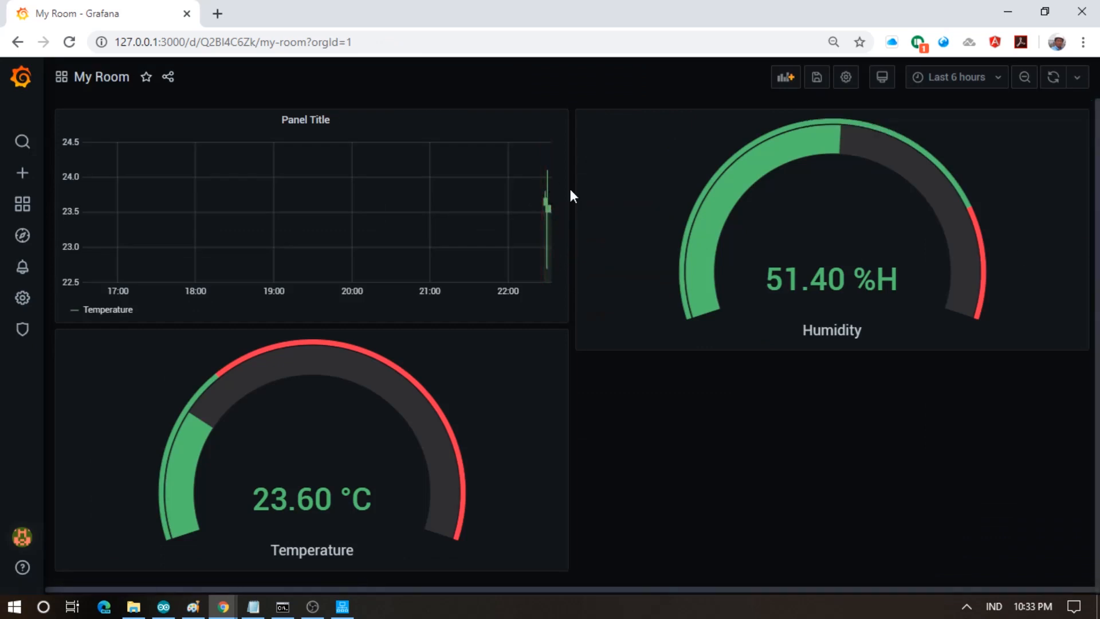
- Set the dashboard time range to Last 5 minutes
click(988, 79)
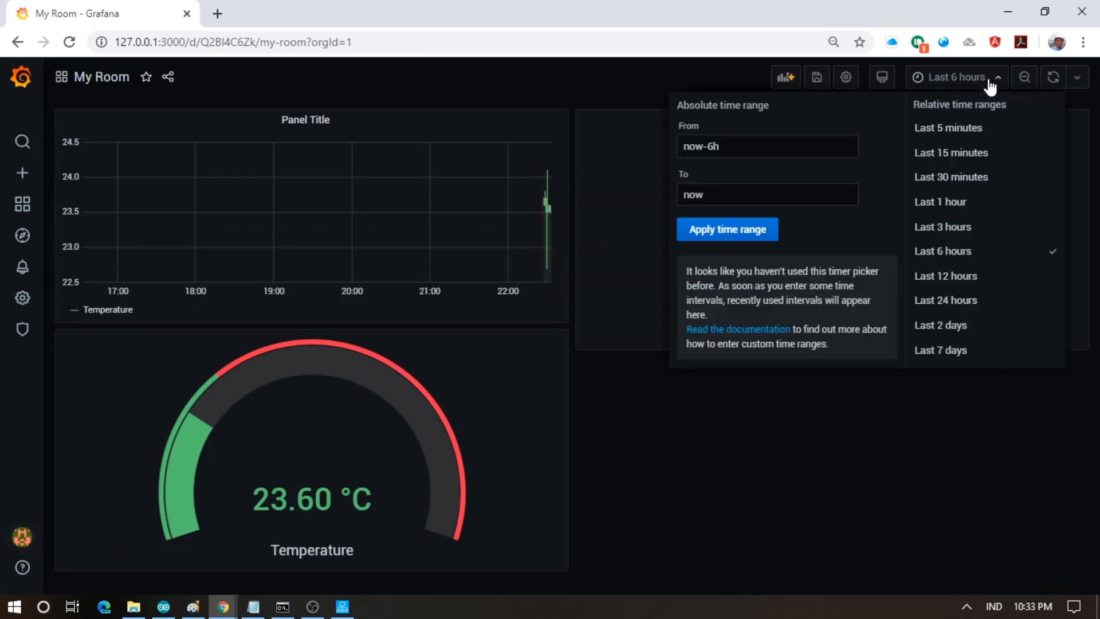
click(973, 138)
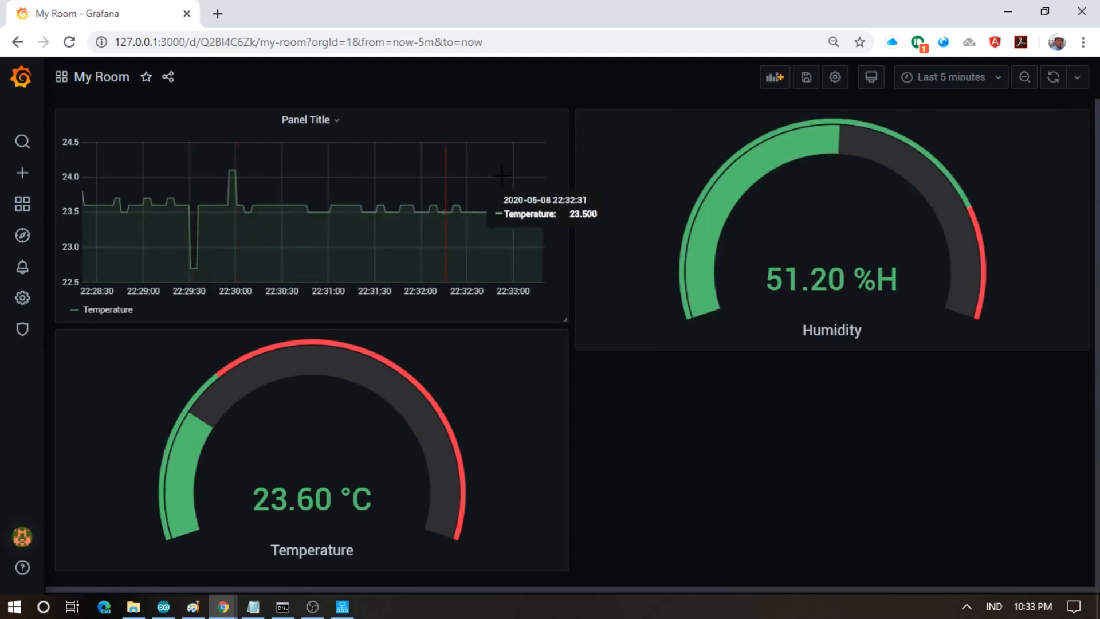
click(316, 127)
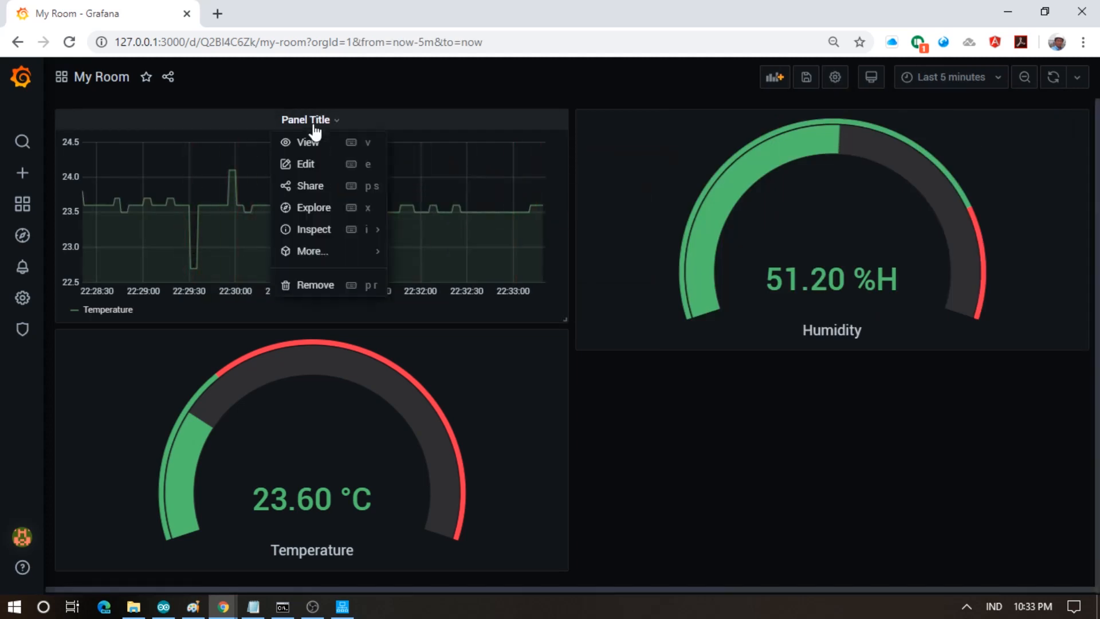
- Duplicate query A as query B with alias 'Humidity' and ModBusAddress = 2
click(311, 169)
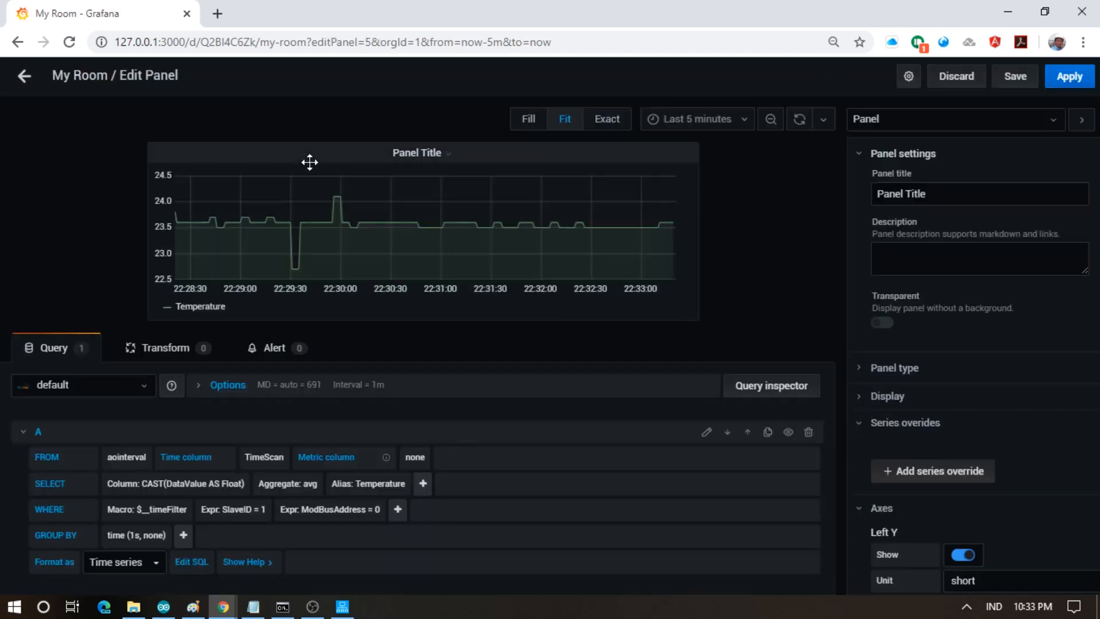
click(24, 432)
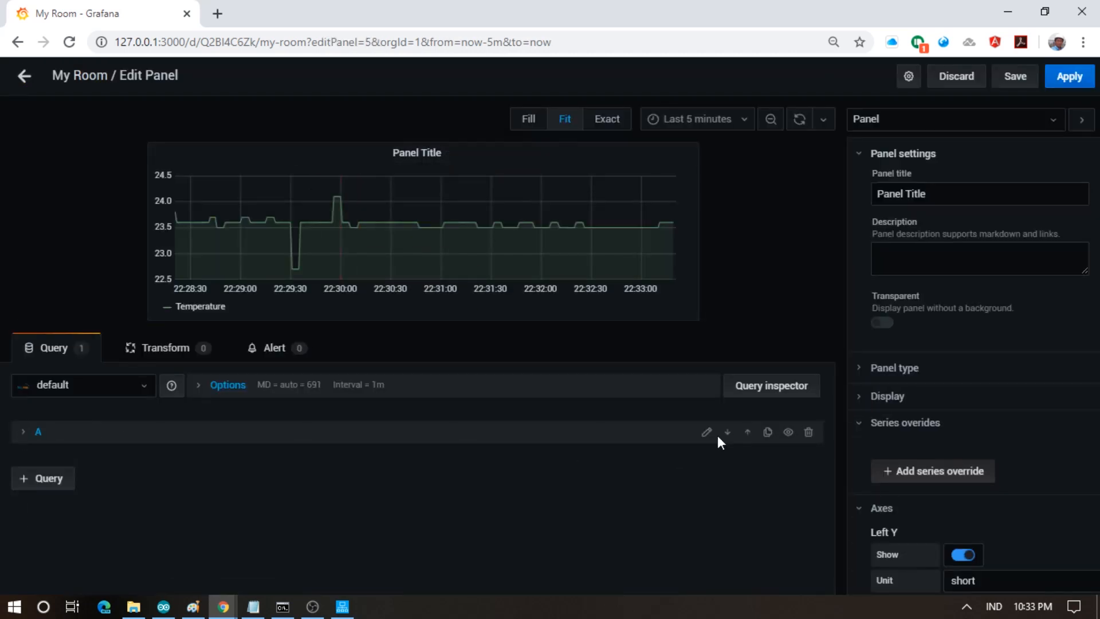
click(768, 431)
scroll(602, 481, down, 1)
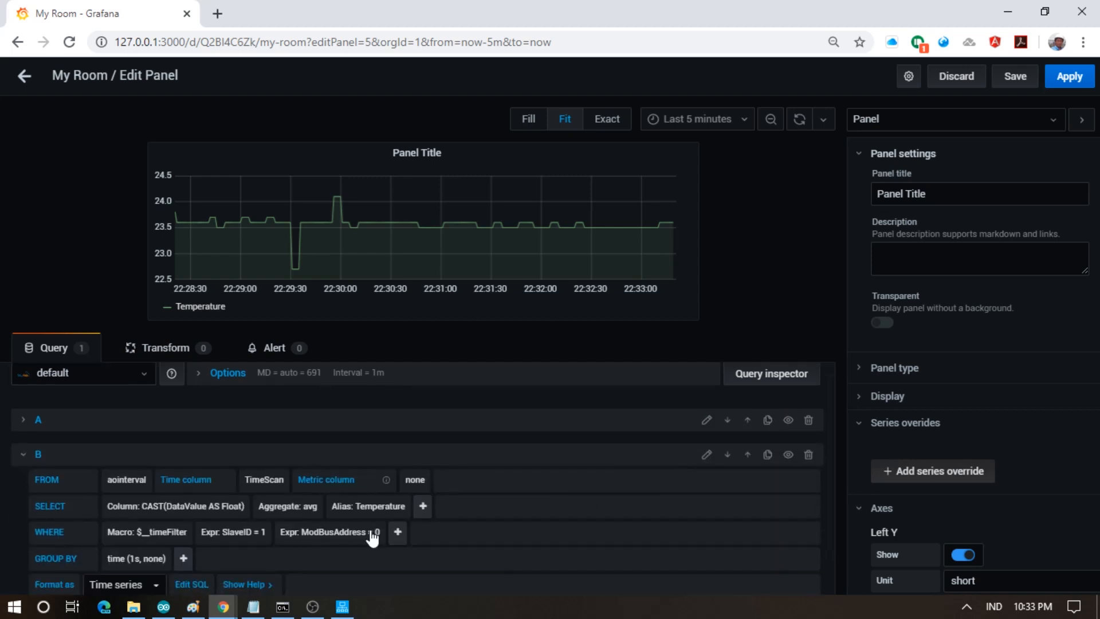
click(386, 507)
text(H)
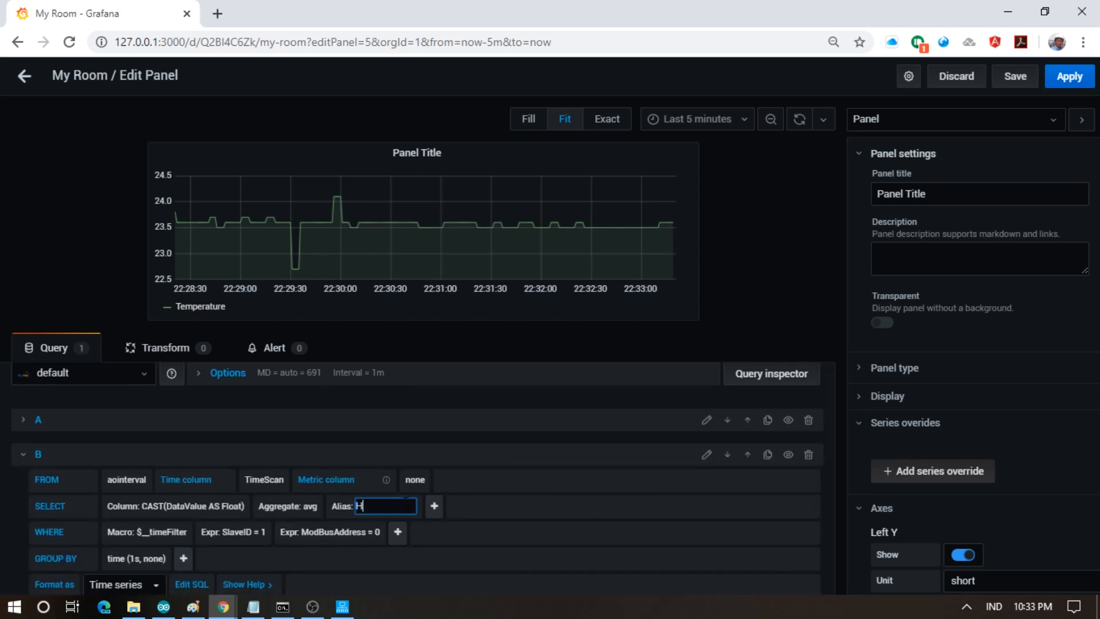
text(umidity)
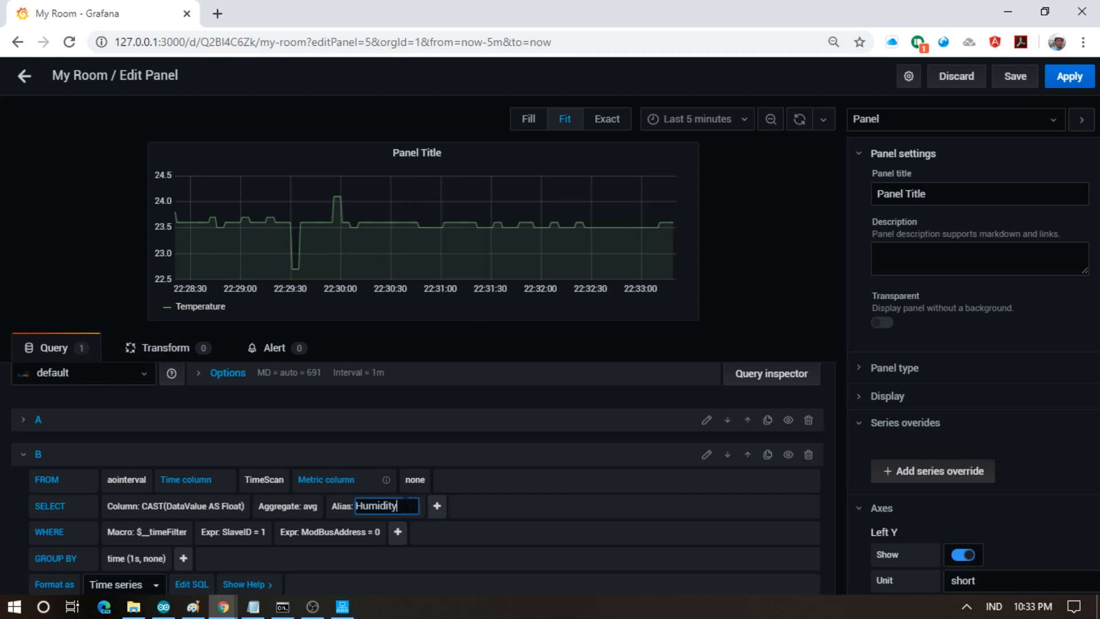
click(377, 532)
text(2)
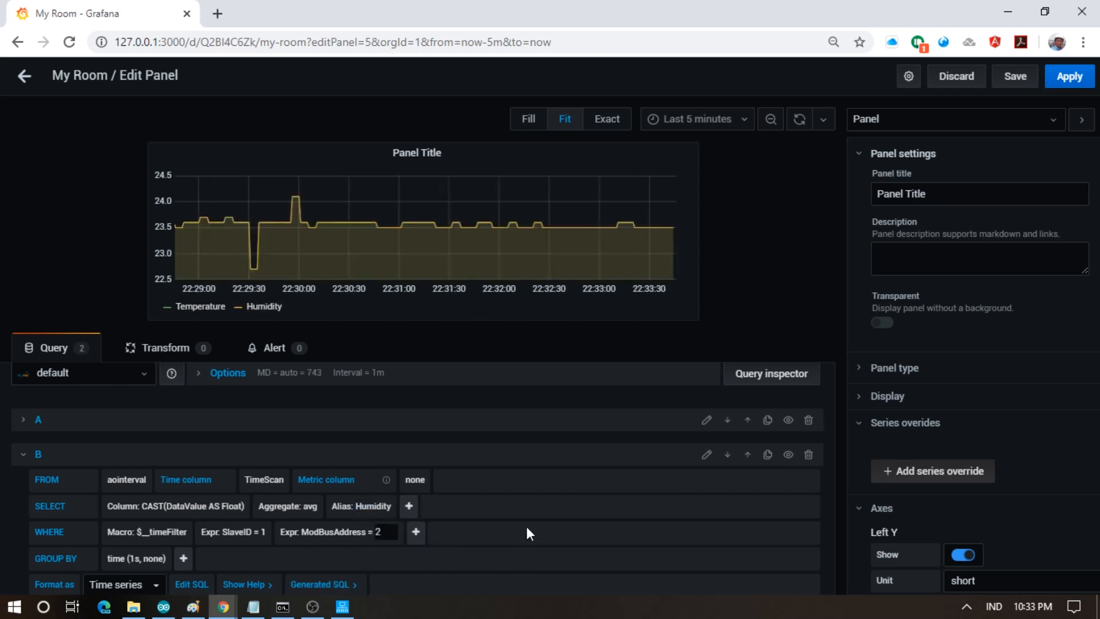
click(525, 523)
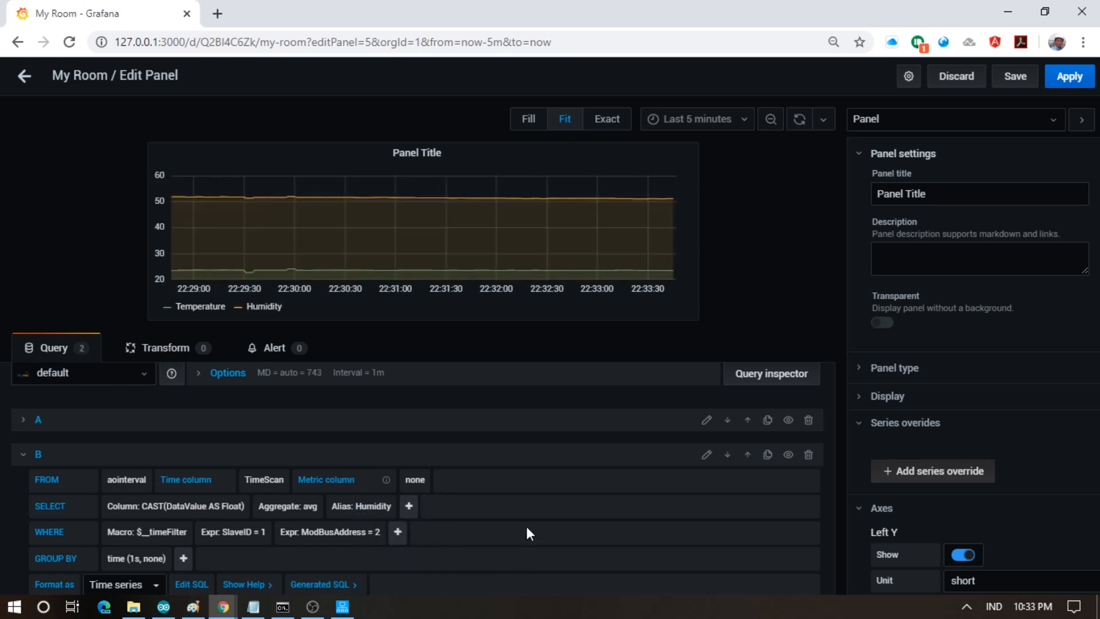
- Save the dashboard and apply the graph changes
click(22, 457)
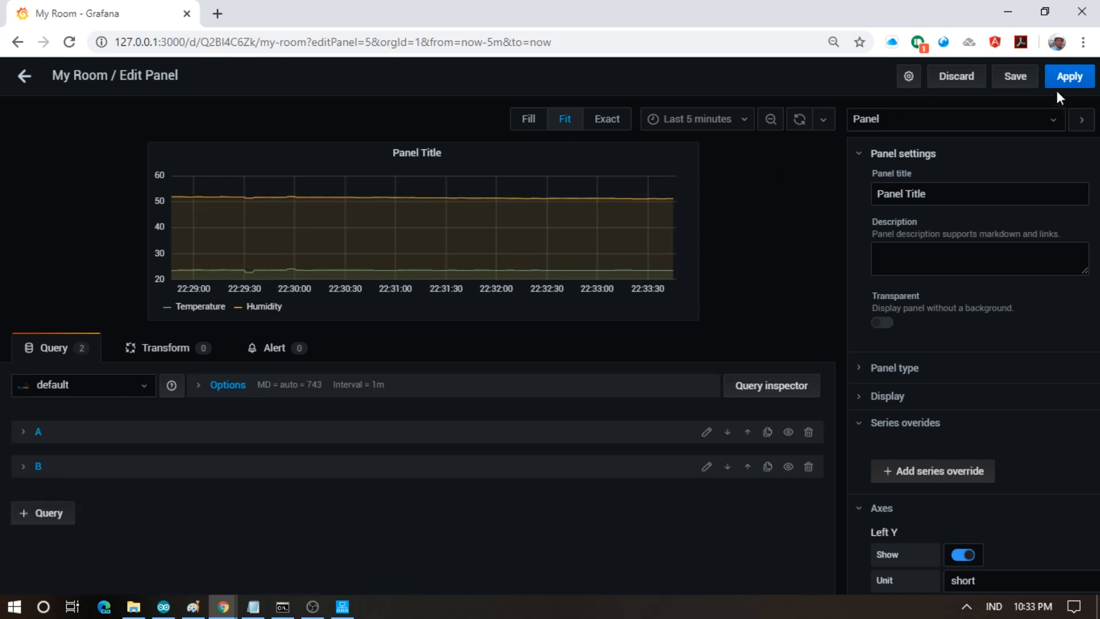
click(1016, 77)
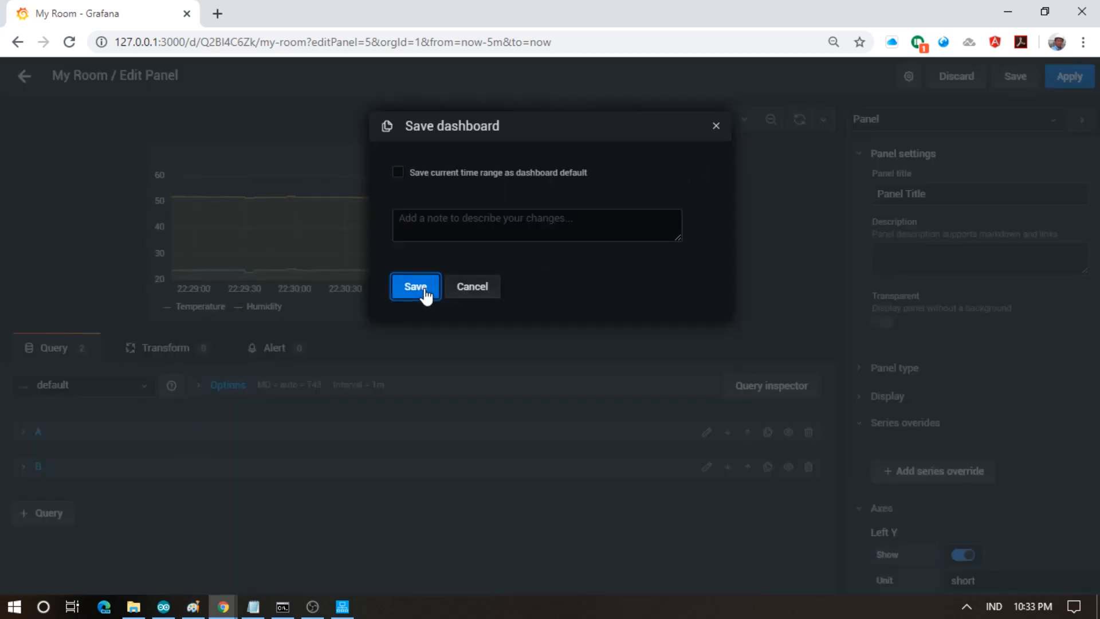
click(424, 293)
click(1070, 80)
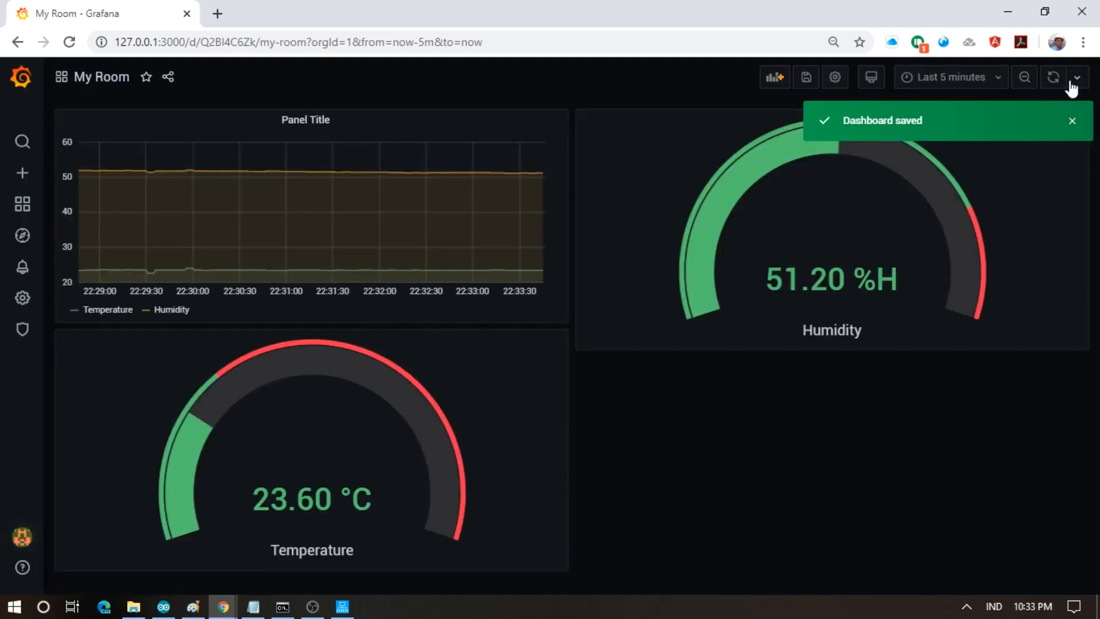
- Move the graph beneath the gauges, stretch it full width, and title it 'My Room Situation'
drag(396, 117, 400, 359)
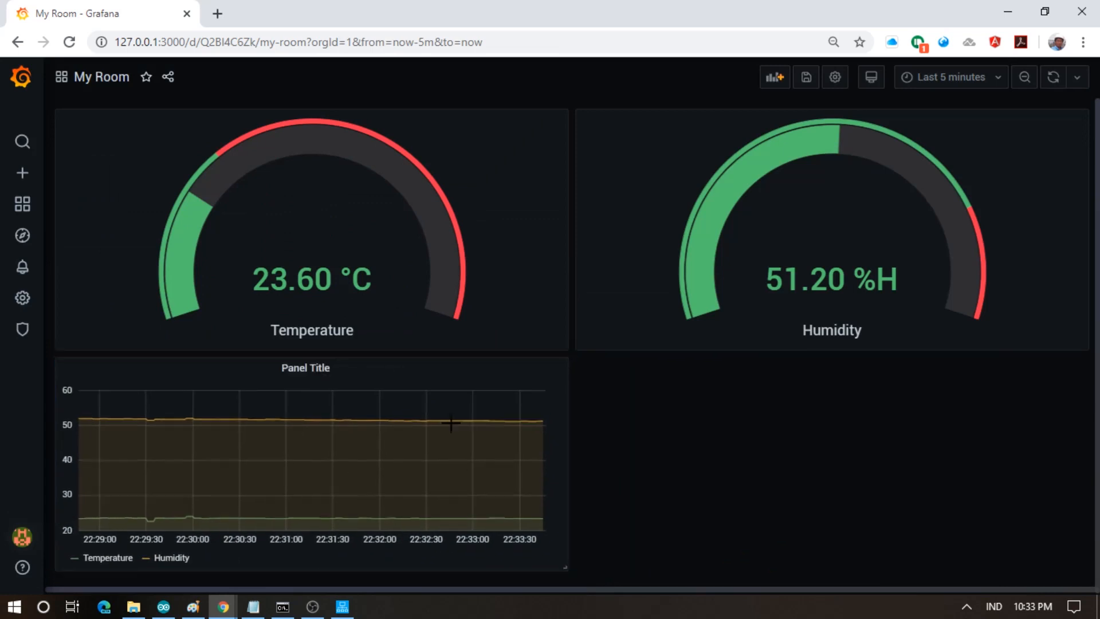
drag(567, 567, 1076, 561)
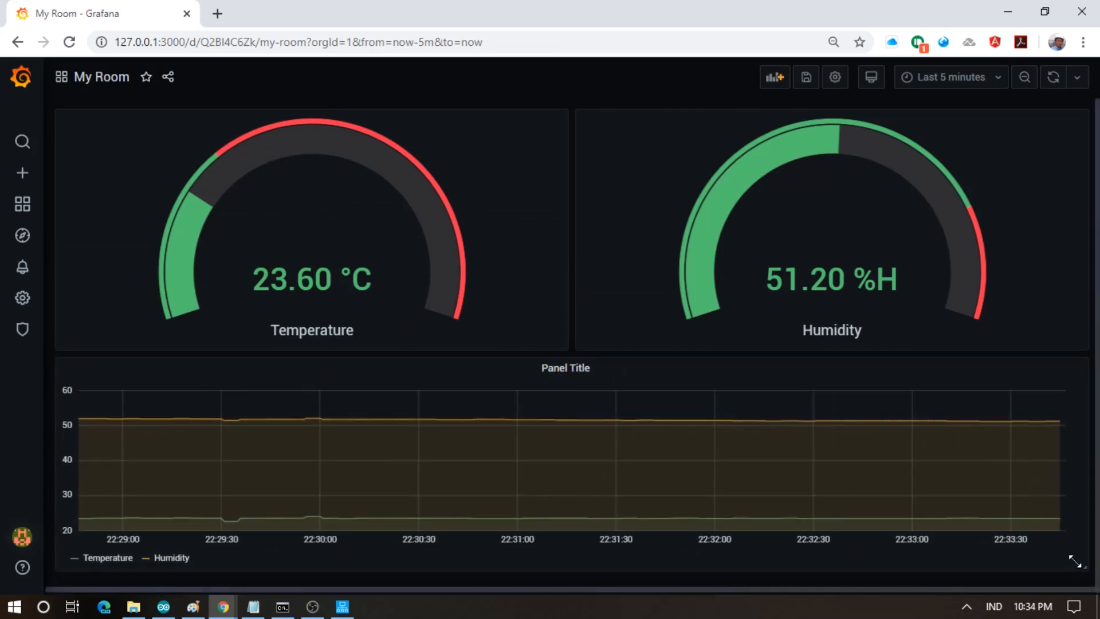
click(541, 368)
click(562, 412)
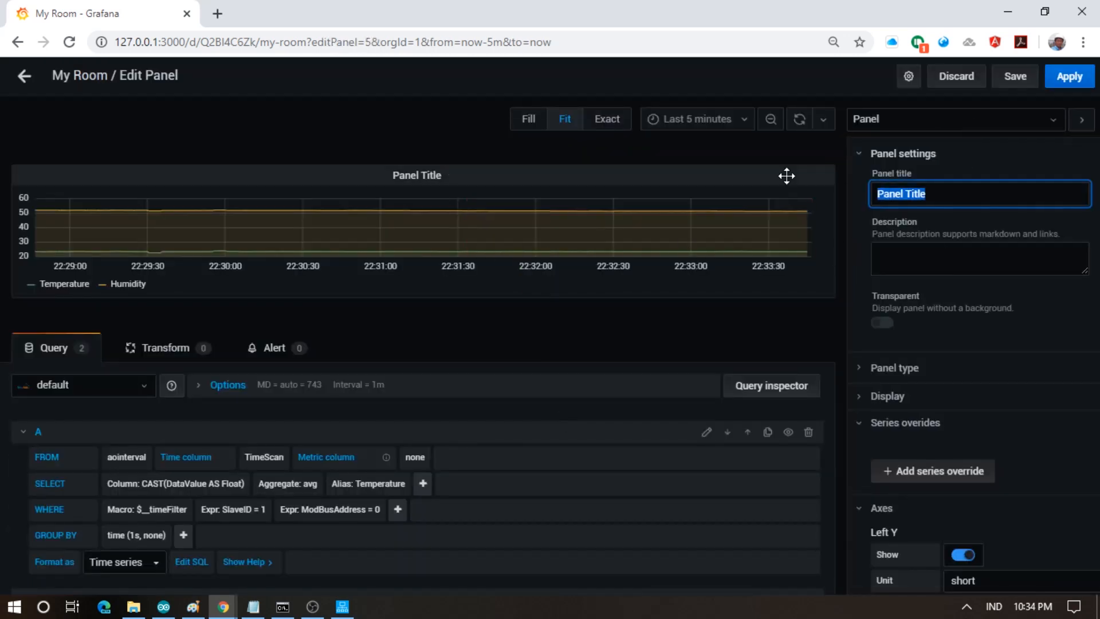
text(My Room Situation)
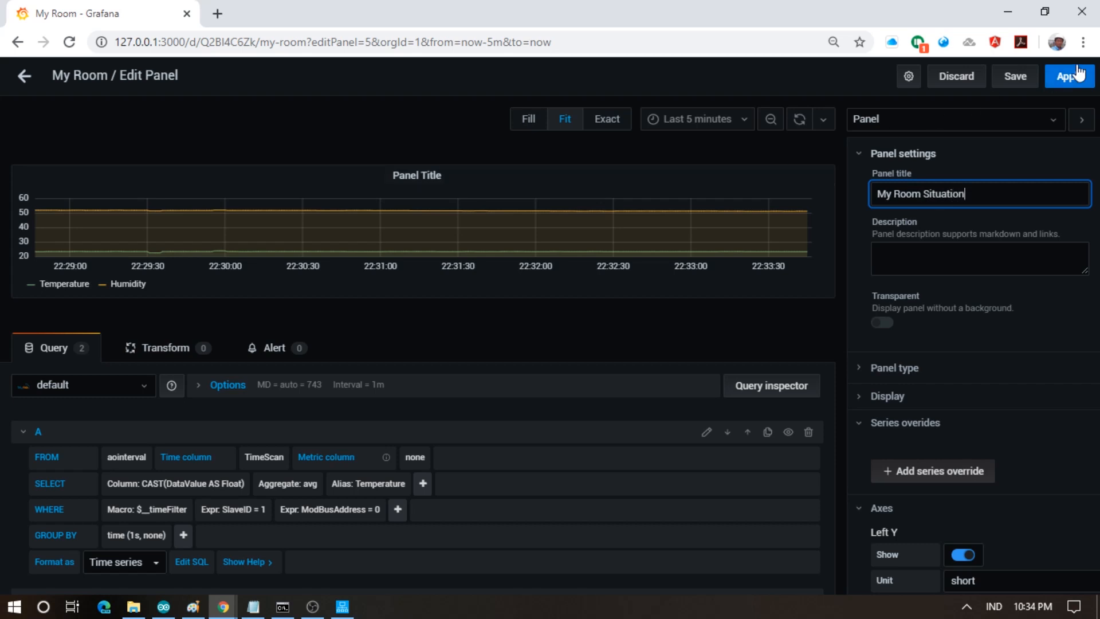
click(1069, 80)
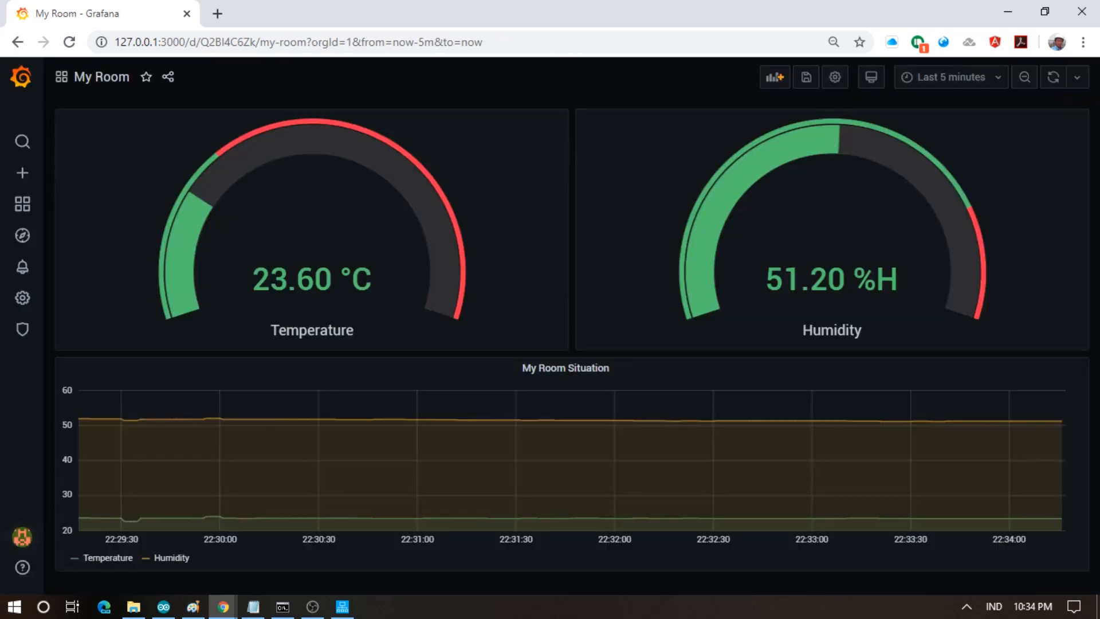
click(1078, 80)
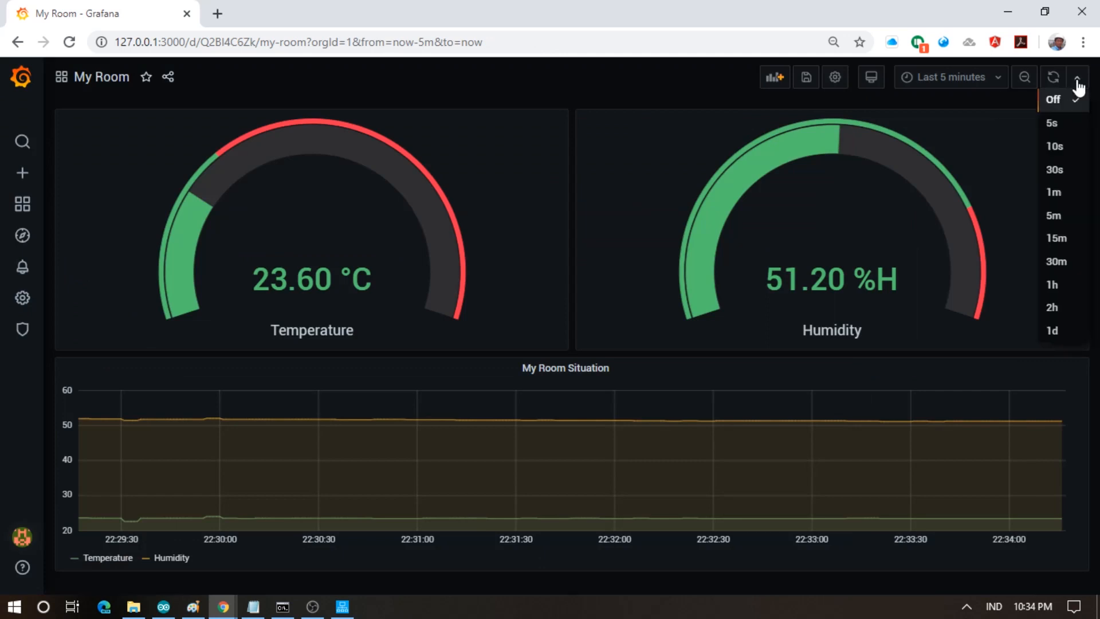
- Set the dashboard auto-refresh interval to 5s
click(1065, 126)
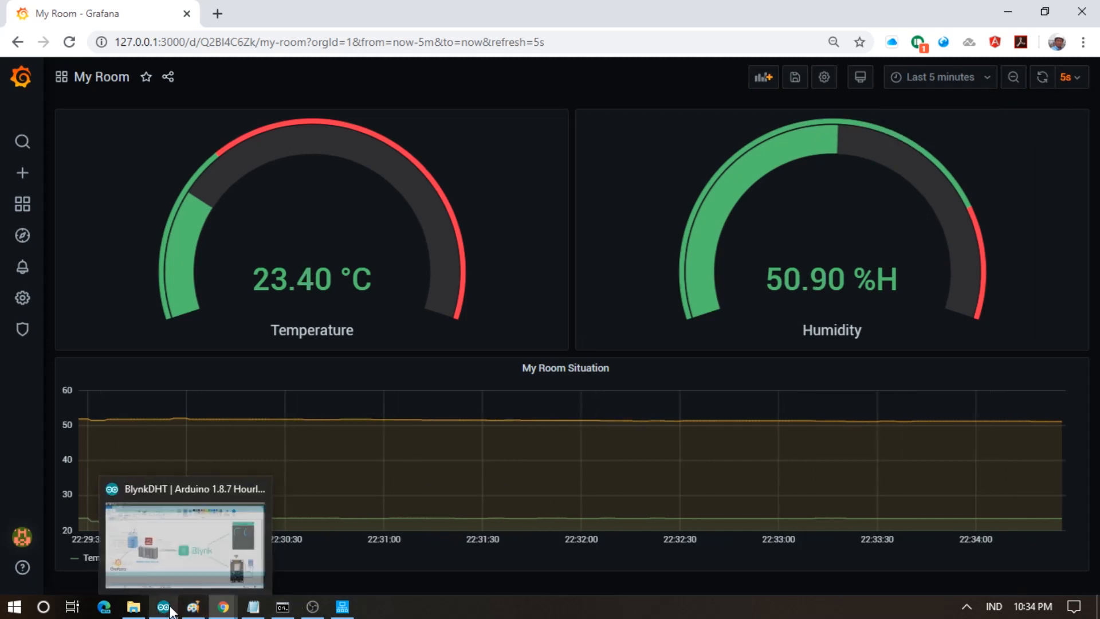
- Bring the Paint window with the architecture diagram to the front
click(193, 608)
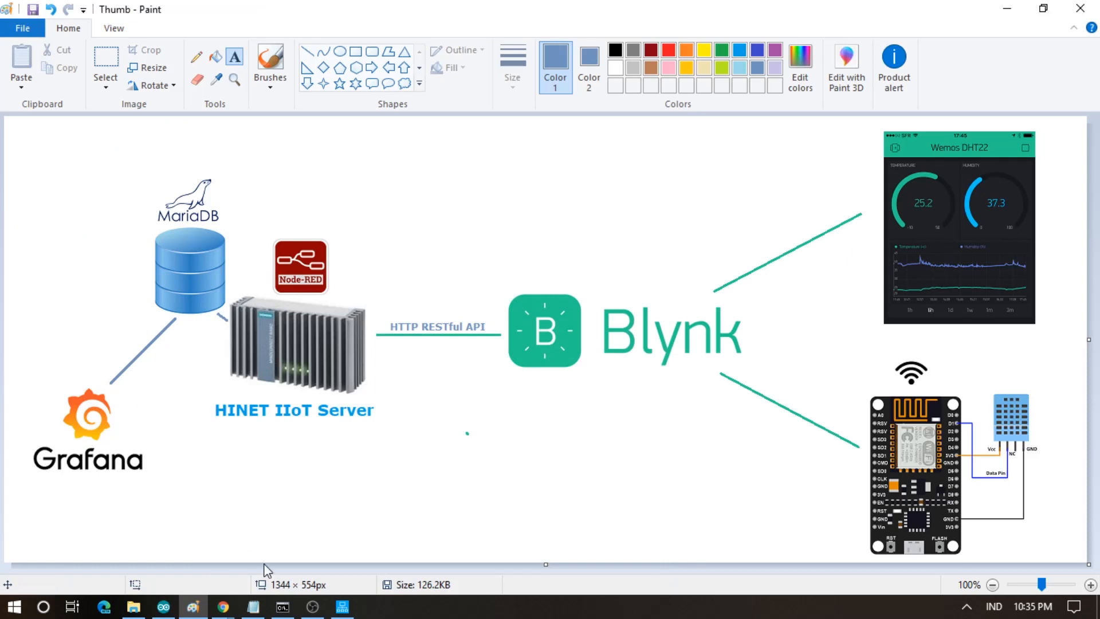
- Glance through the Grafana dashboard, Blynk API docs and HINET IIoT Server, then show Node-RED's Flow 1
click(223, 606)
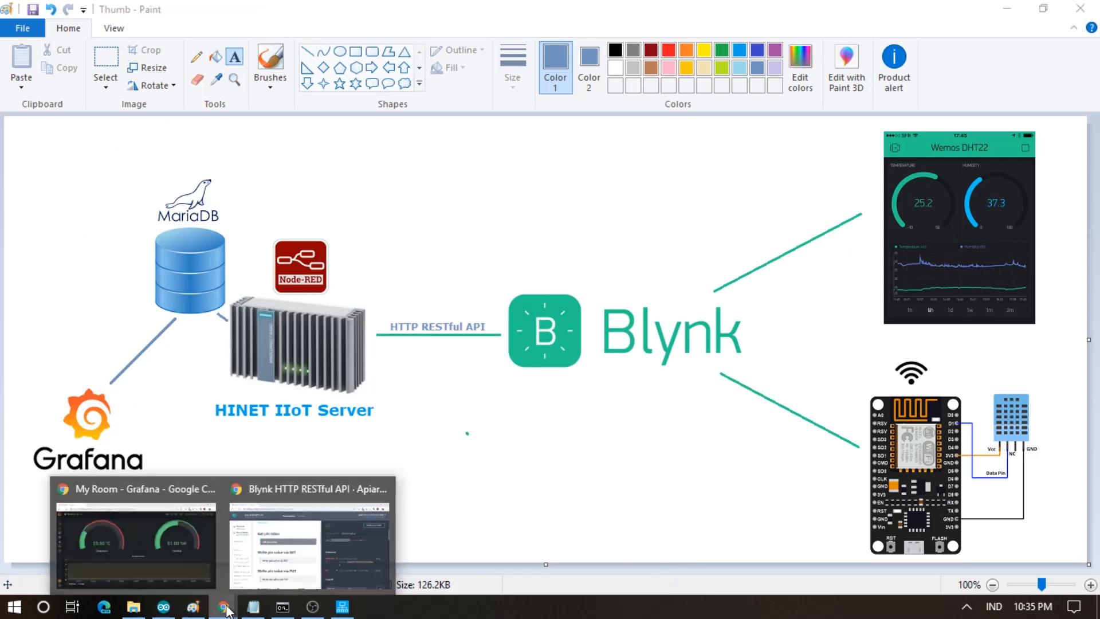
click(76, 543)
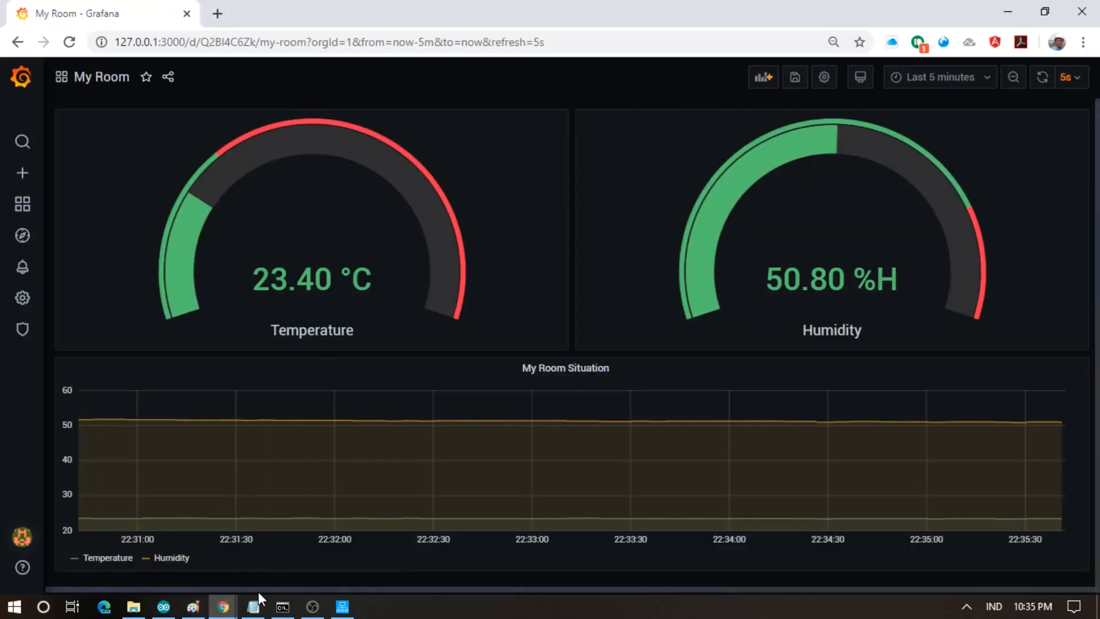
mouse_move(223, 606)
click(307, 510)
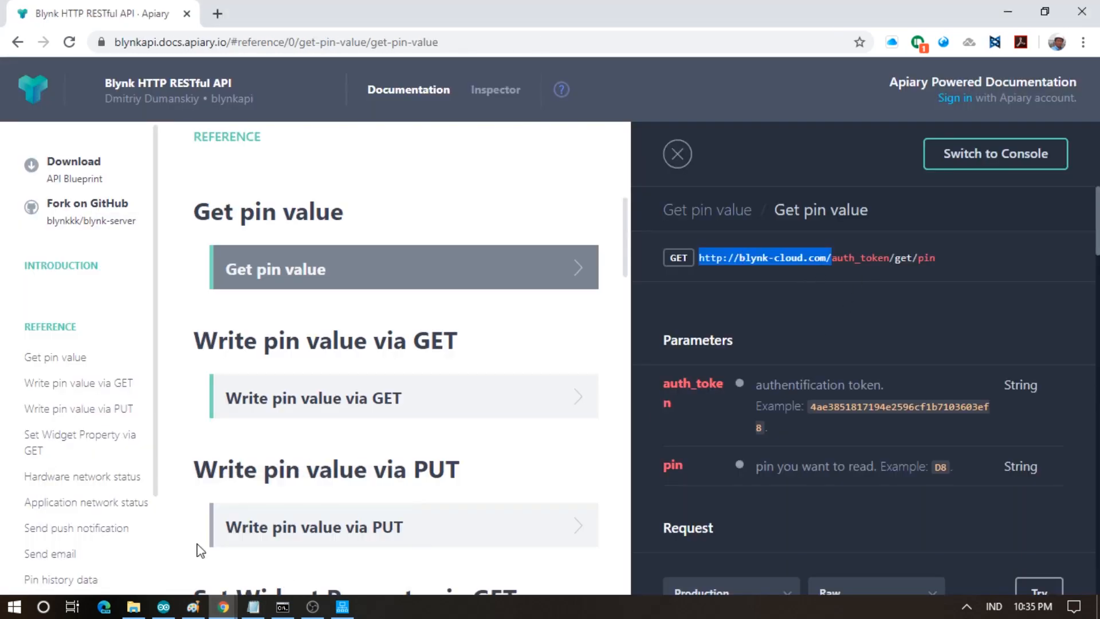
click(342, 606)
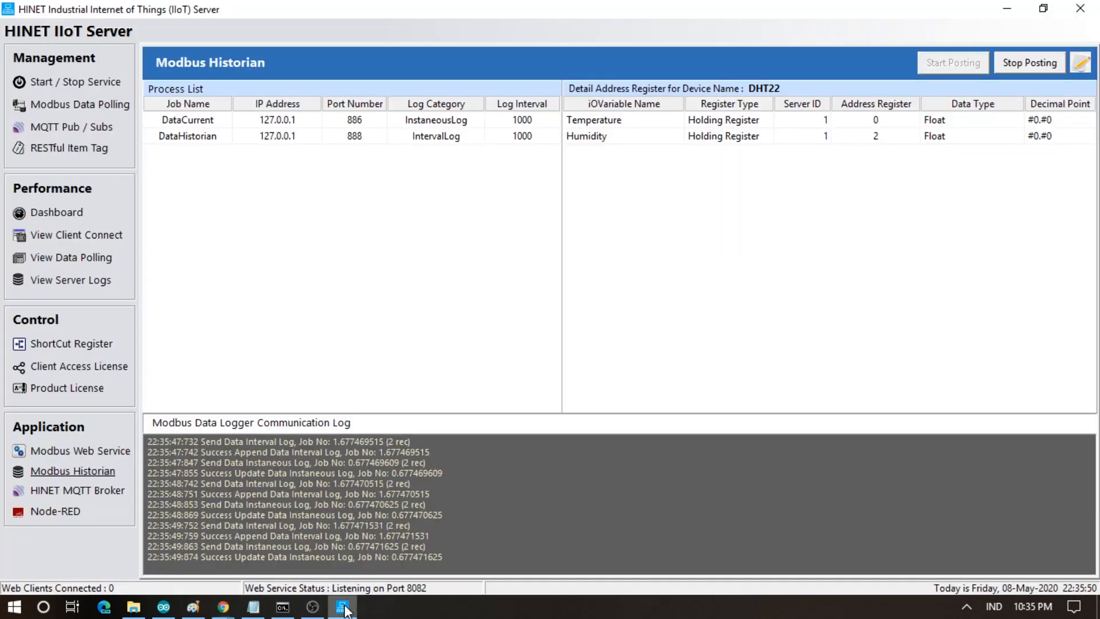
click(57, 509)
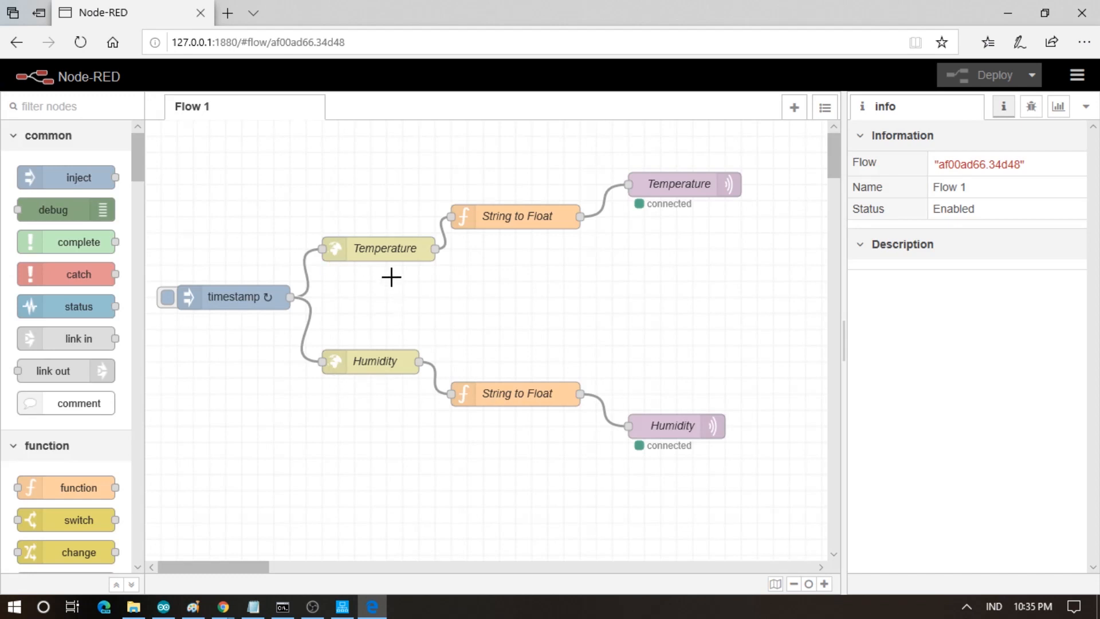
double_click(381, 248)
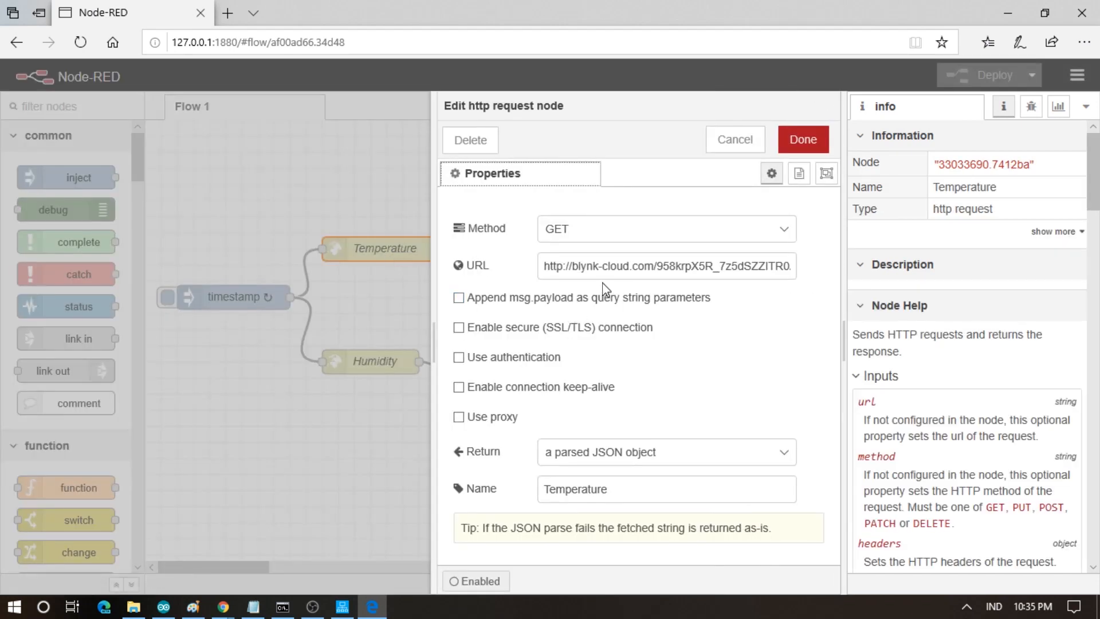
mouse_move(223, 607)
click(318, 545)
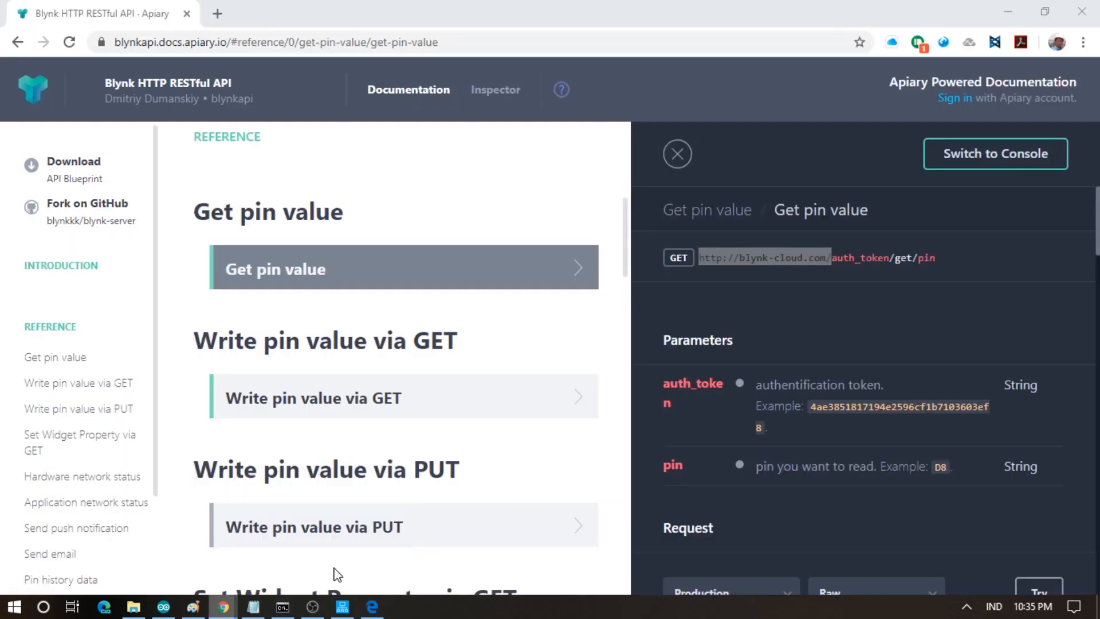
click(789, 306)
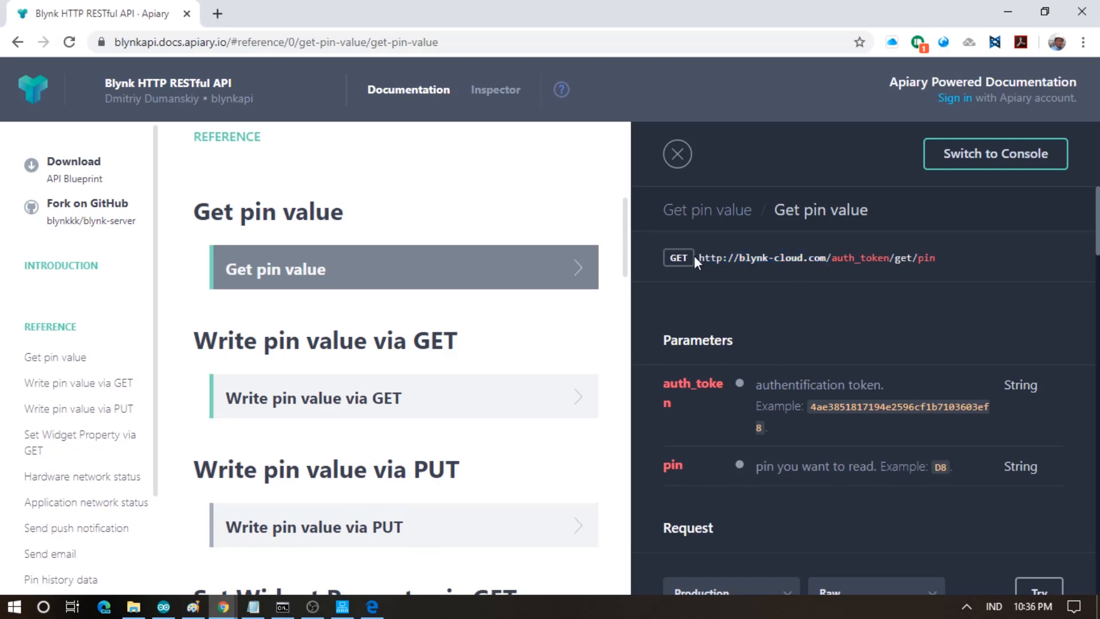
drag(832, 259, 931, 261)
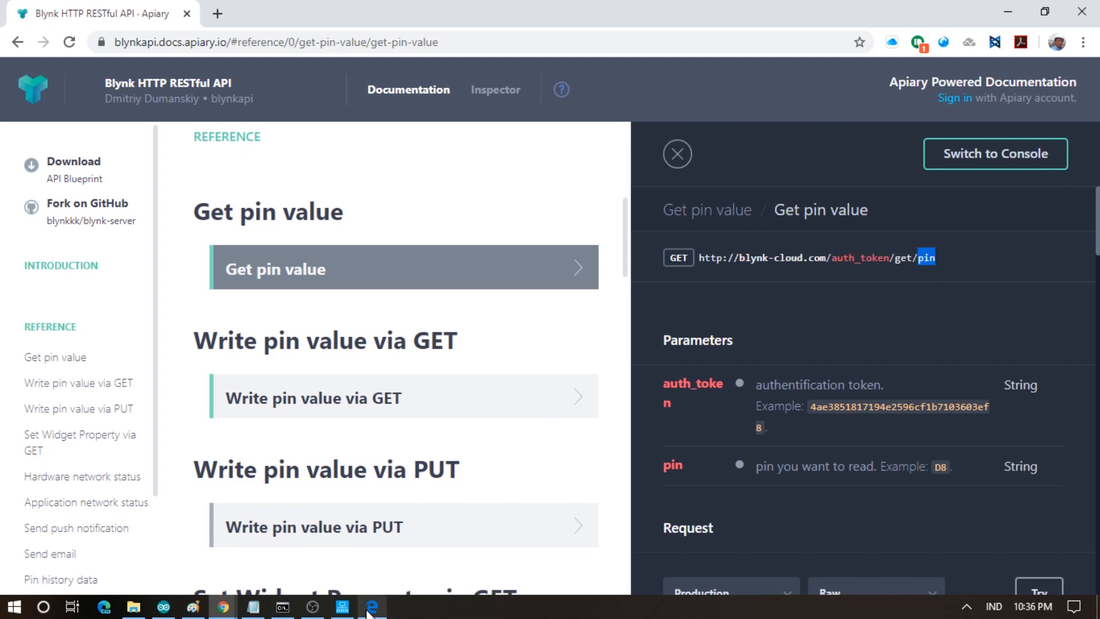
click(370, 591)
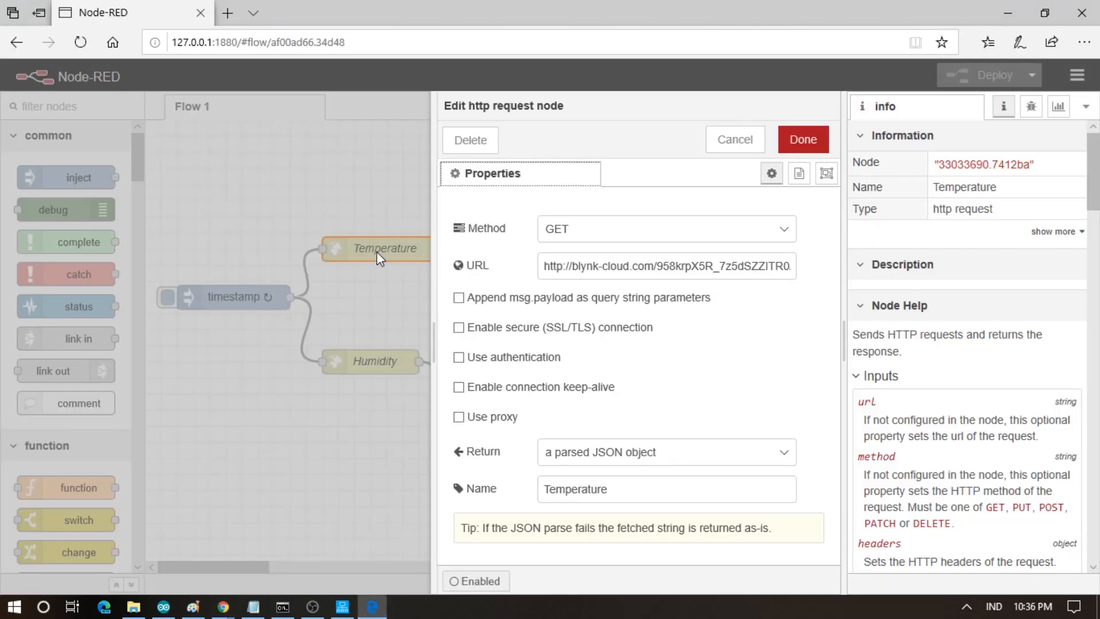
drag(431, 342, 160, 351)
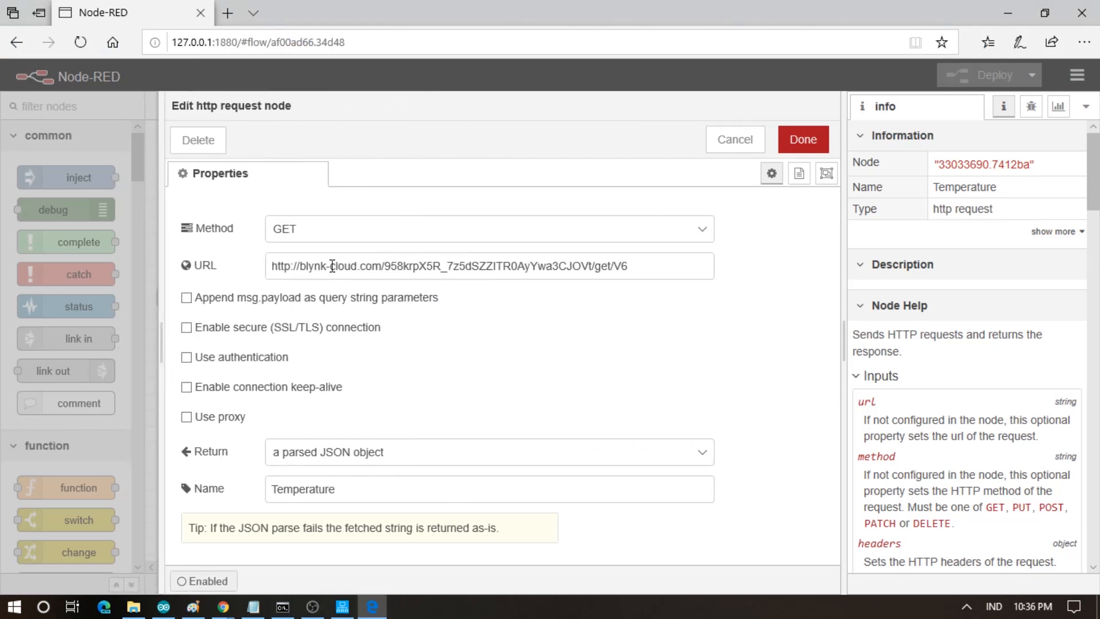
drag(303, 266, 588, 276)
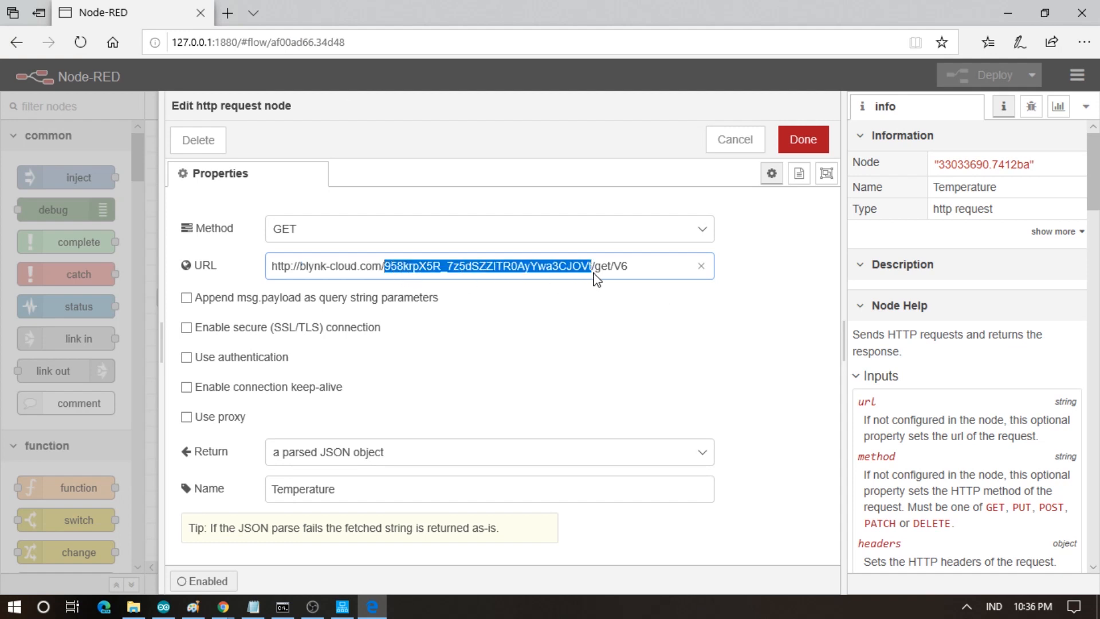
drag(601, 268, 606, 269)
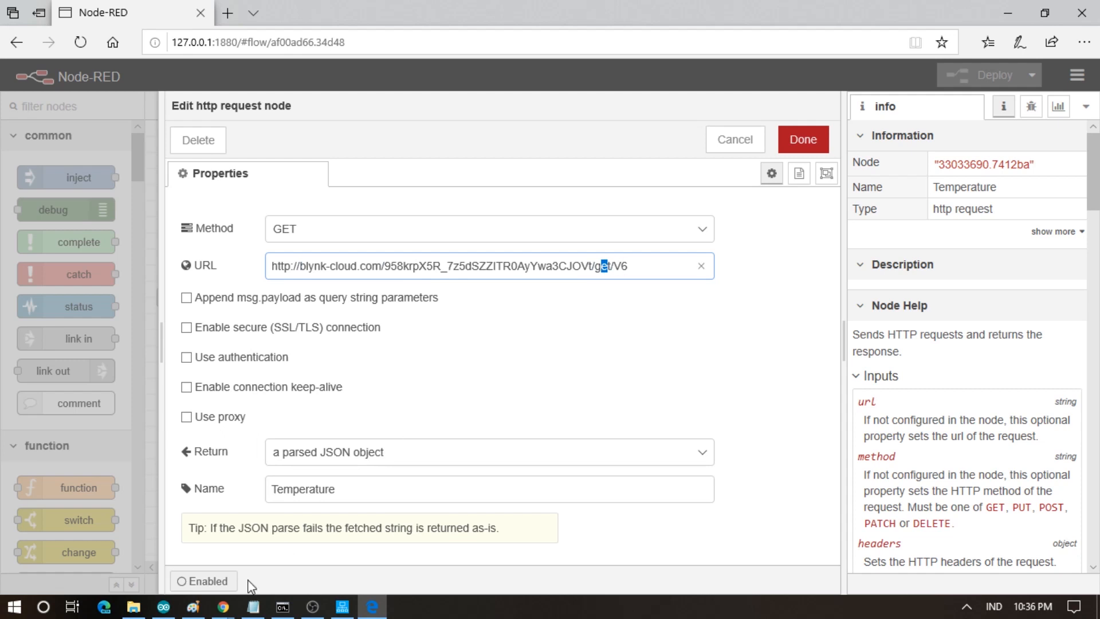
click(164, 607)
click(270, 417)
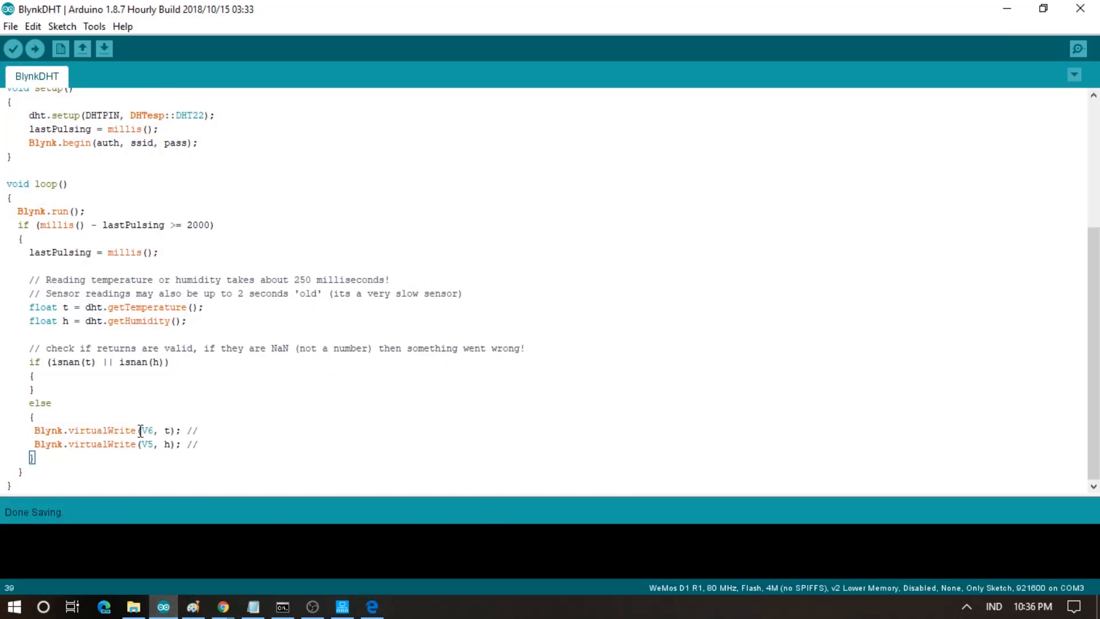
click(372, 607)
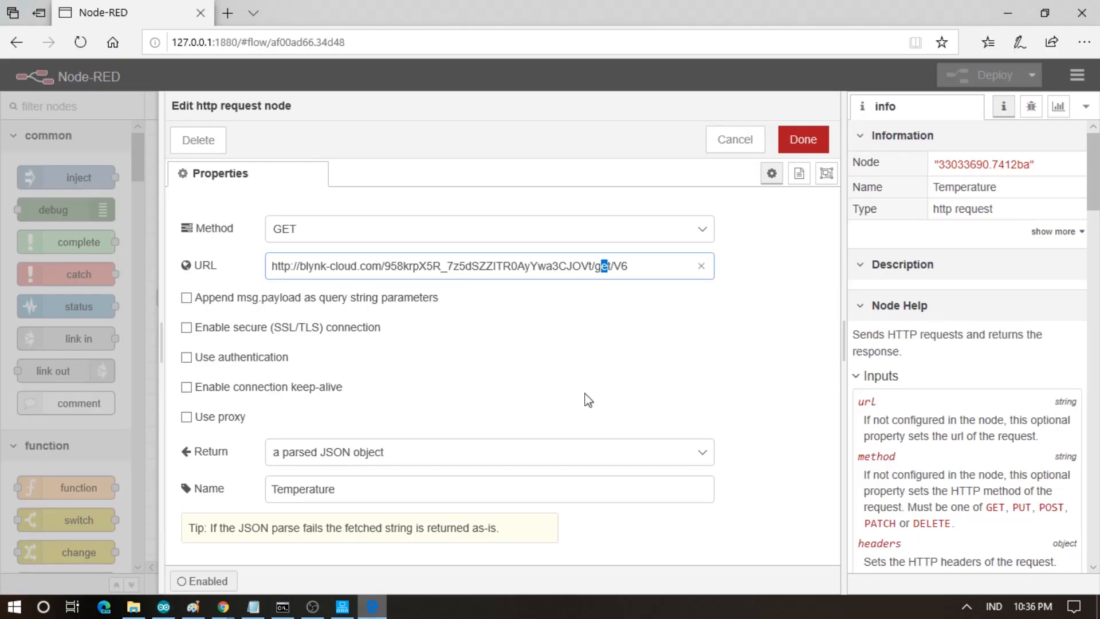
click(732, 143)
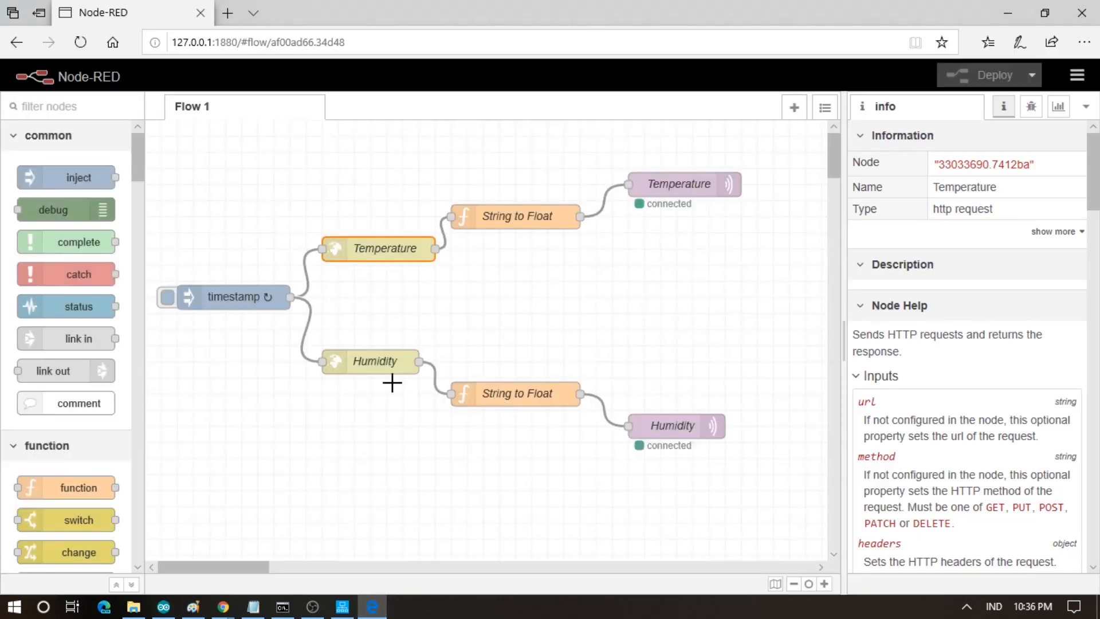
- Inspect the Humidity request and both String to Float nodes without changes, then go to HINET IIoT Server
double_click(371, 362)
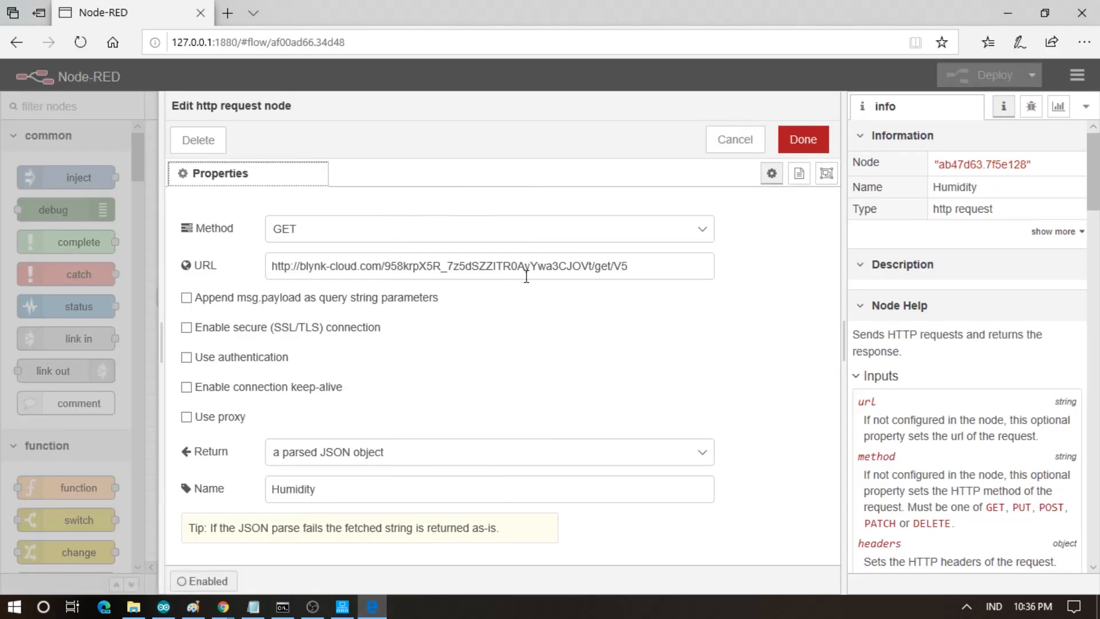
click(724, 140)
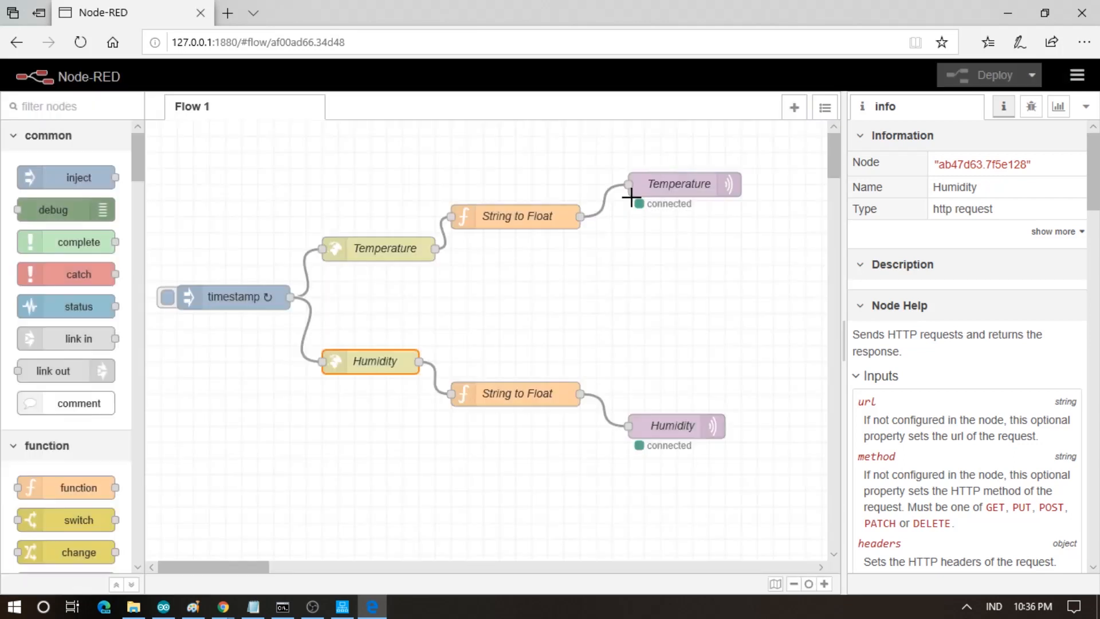
double_click(510, 219)
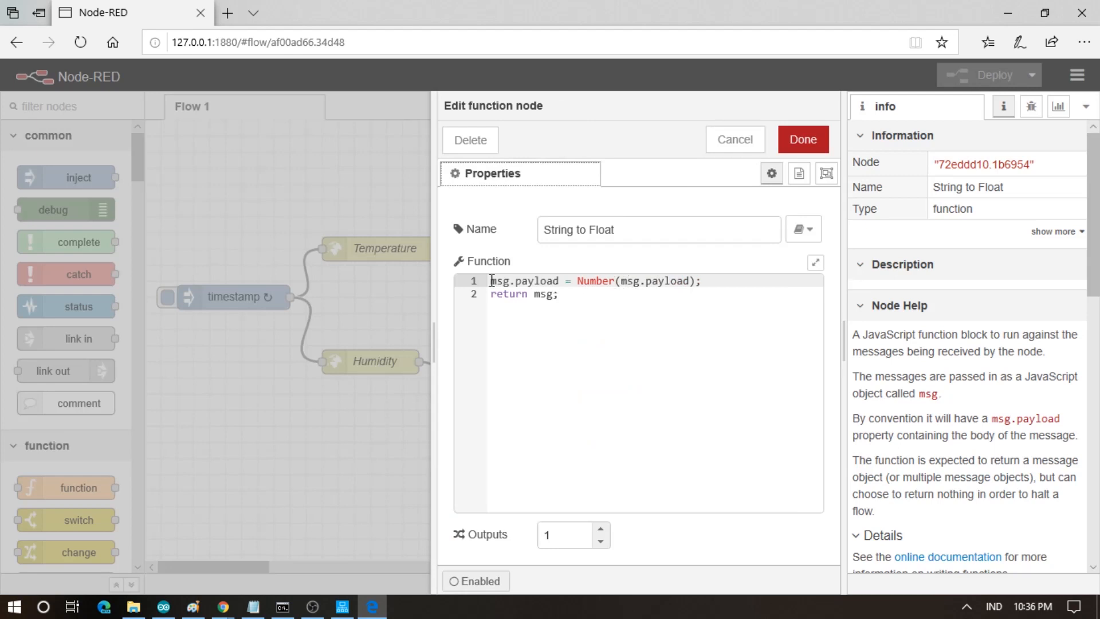
click(735, 141)
double_click(505, 390)
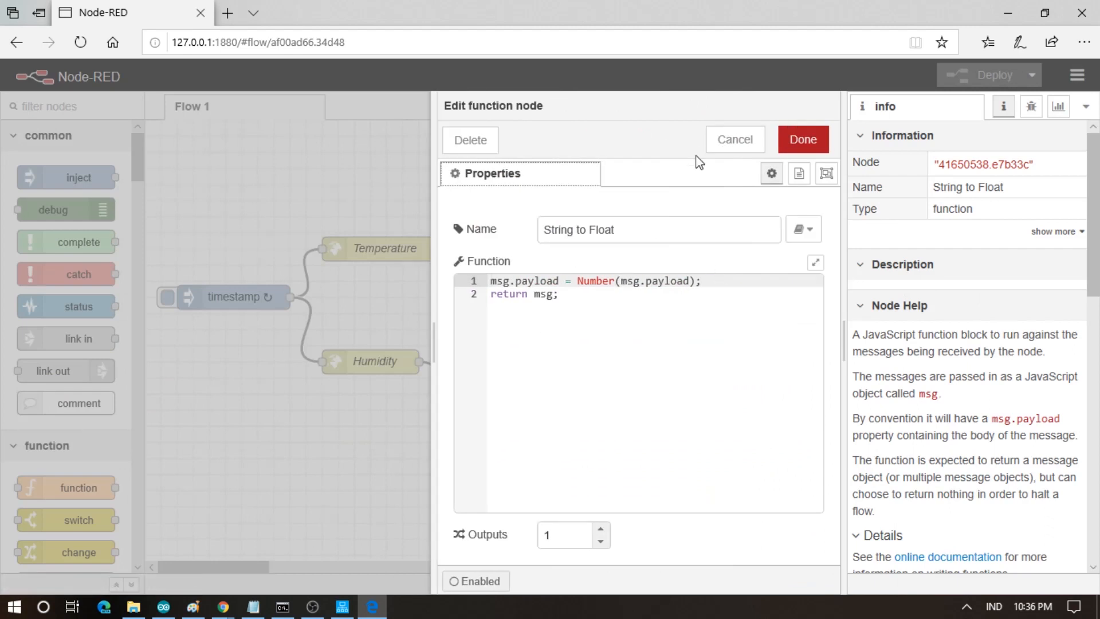
click(731, 140)
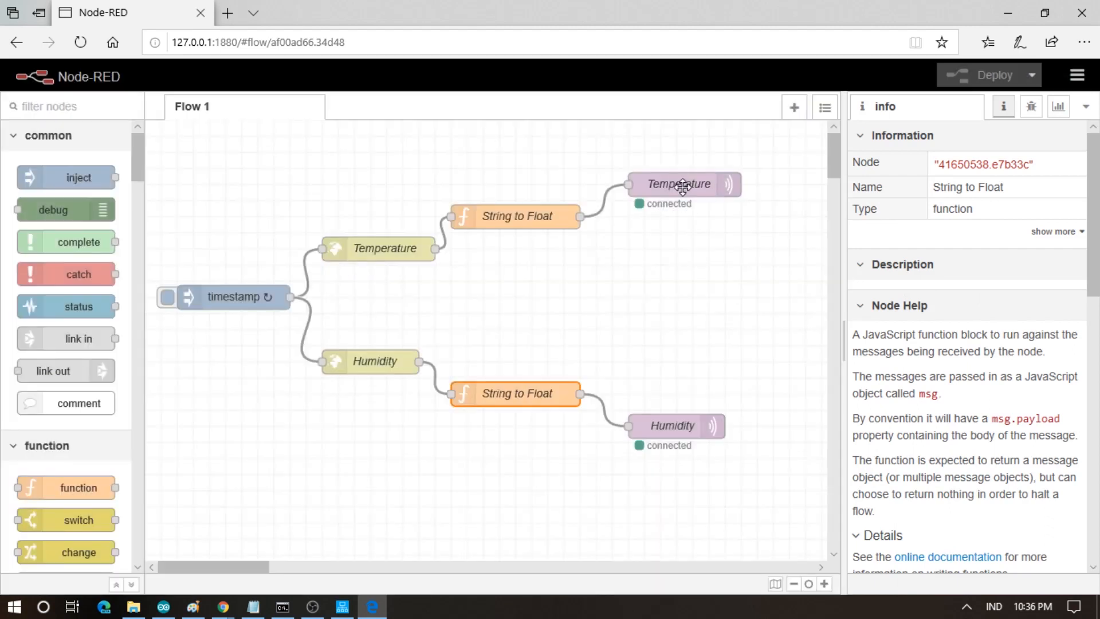
click(342, 607)
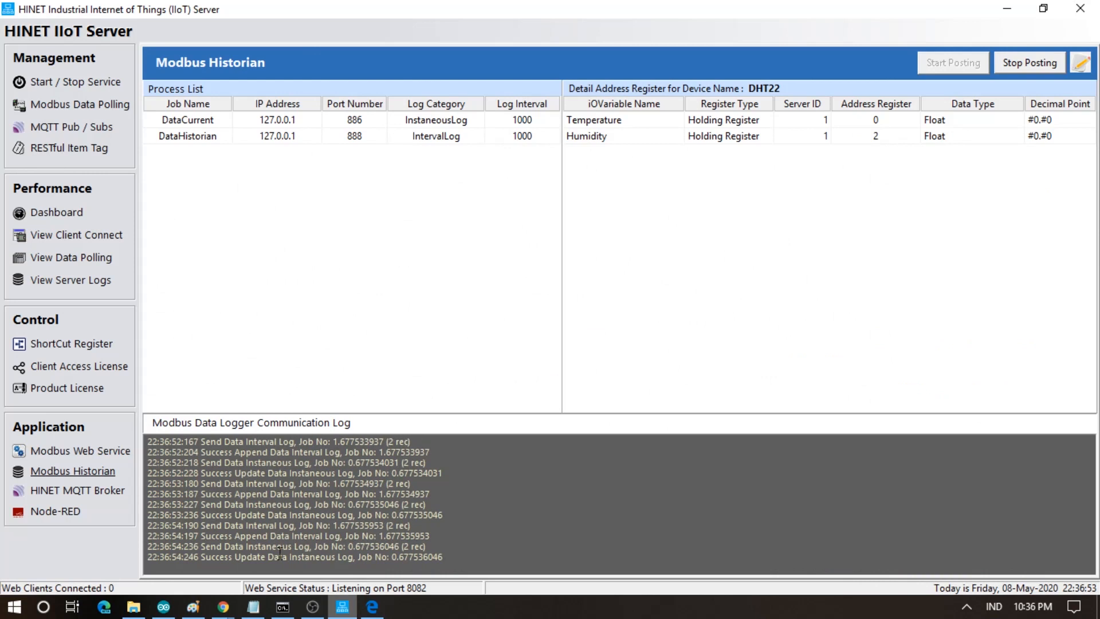
- Review the product licence and the client access licence list showing NodeRedClient, then return to Node-RED
click(57, 388)
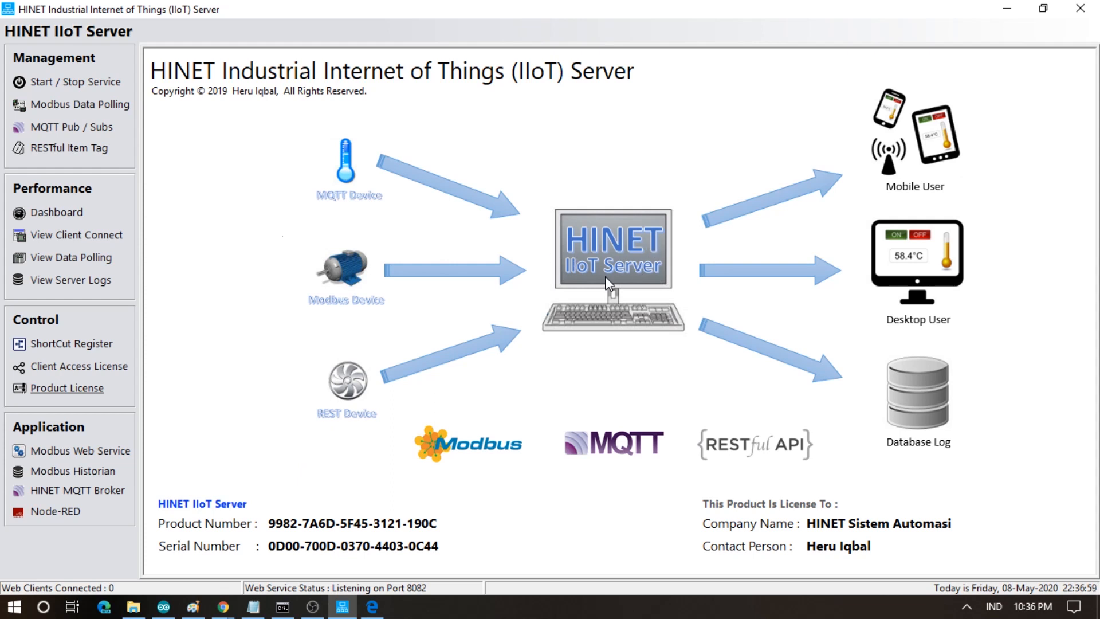
click(105, 370)
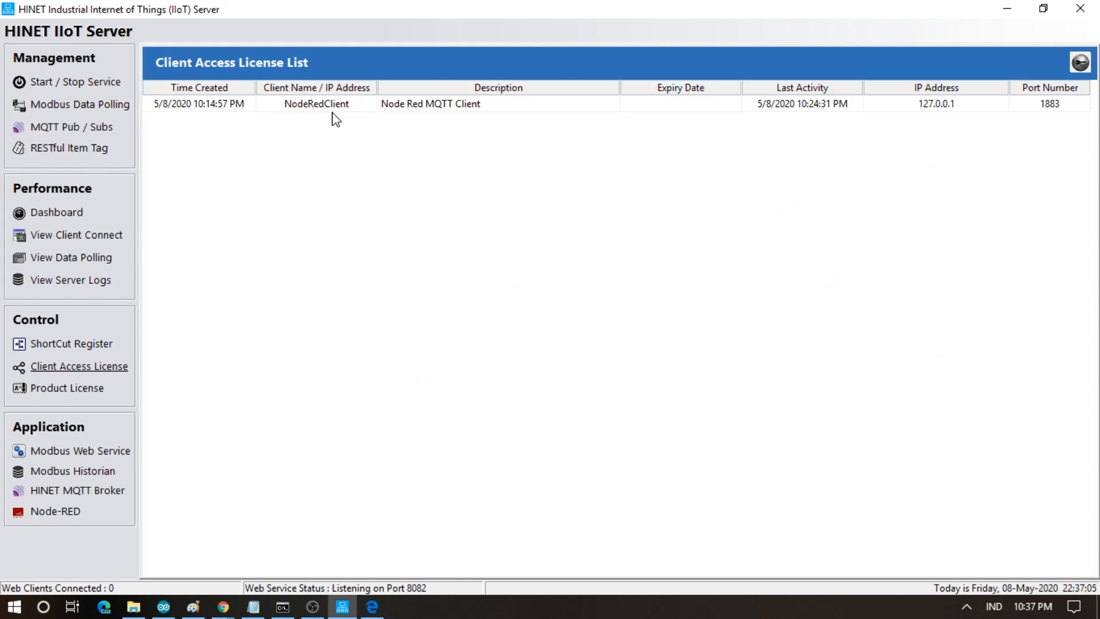
click(372, 607)
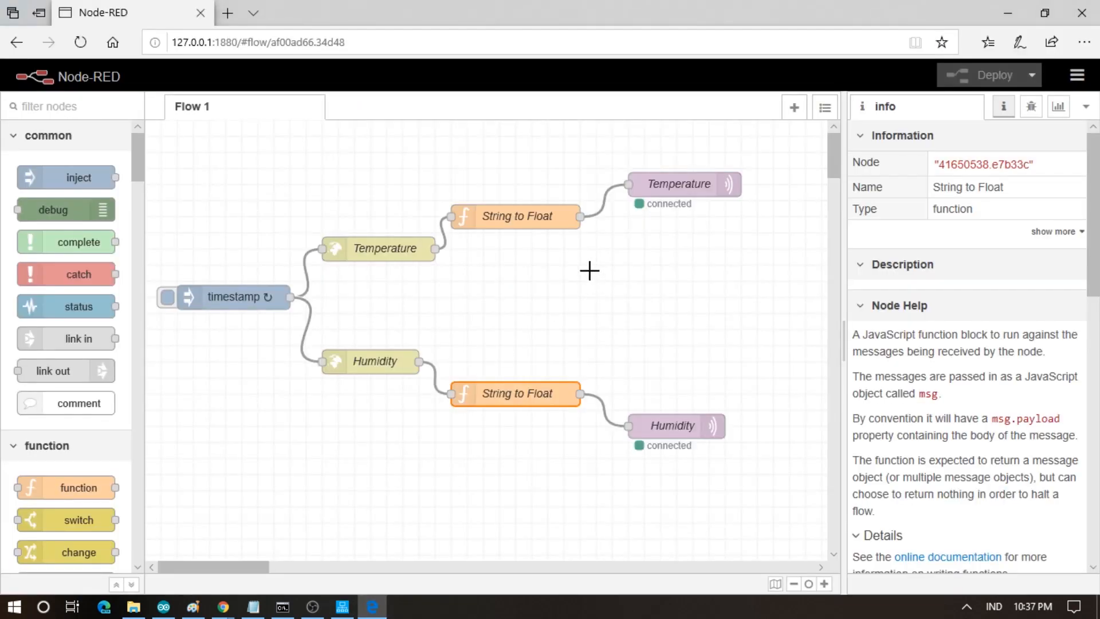
double_click(643, 183)
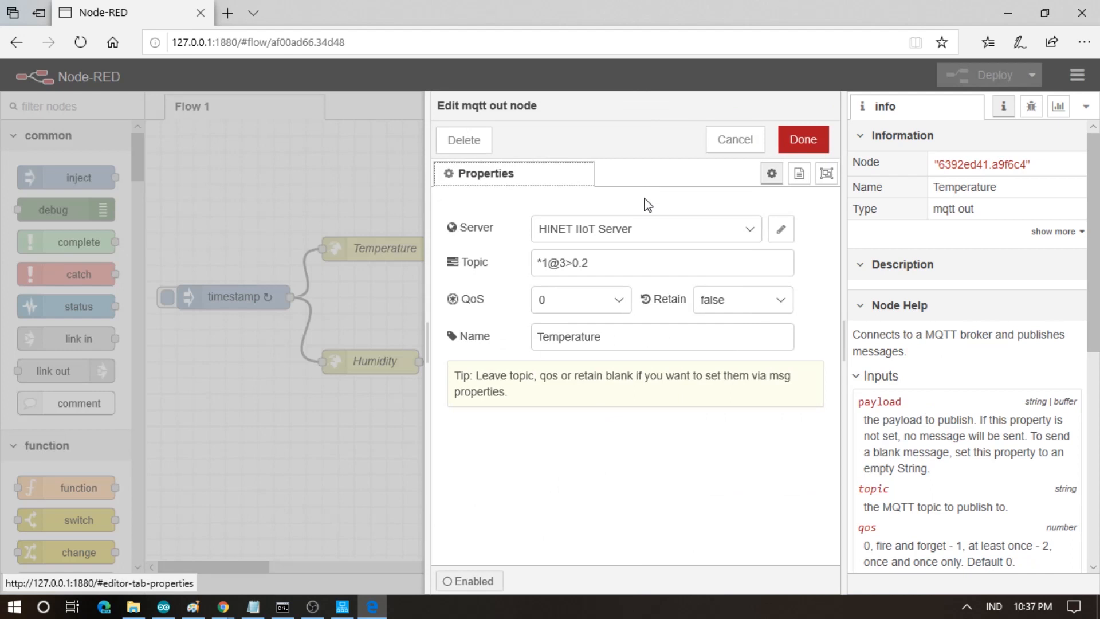
click(780, 229)
drag(548, 376, 417, 367)
click(515, 373)
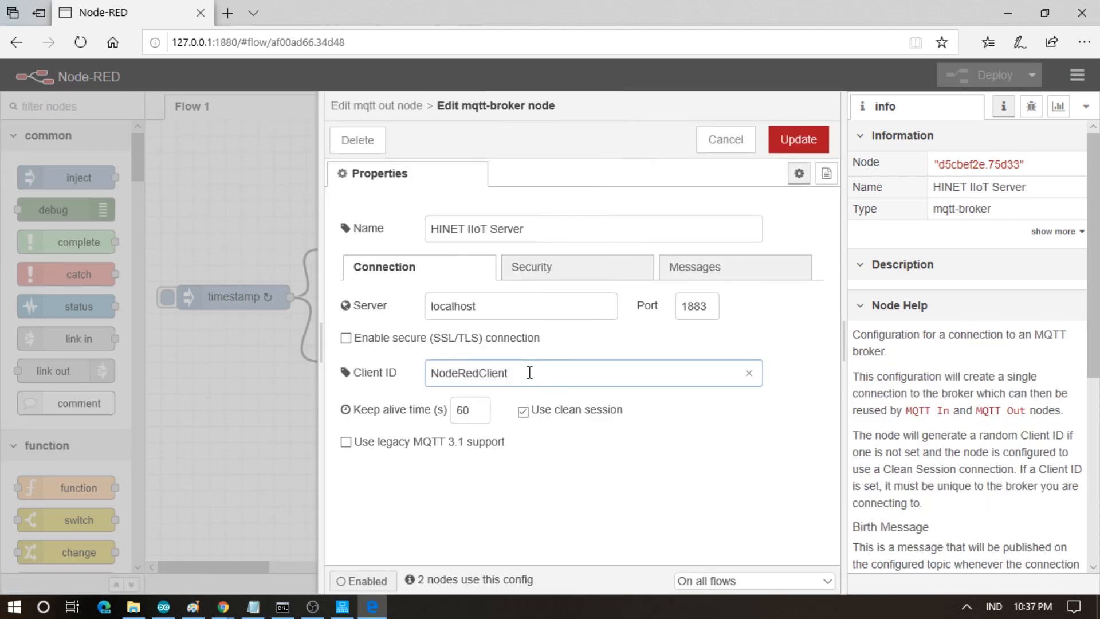
click(545, 270)
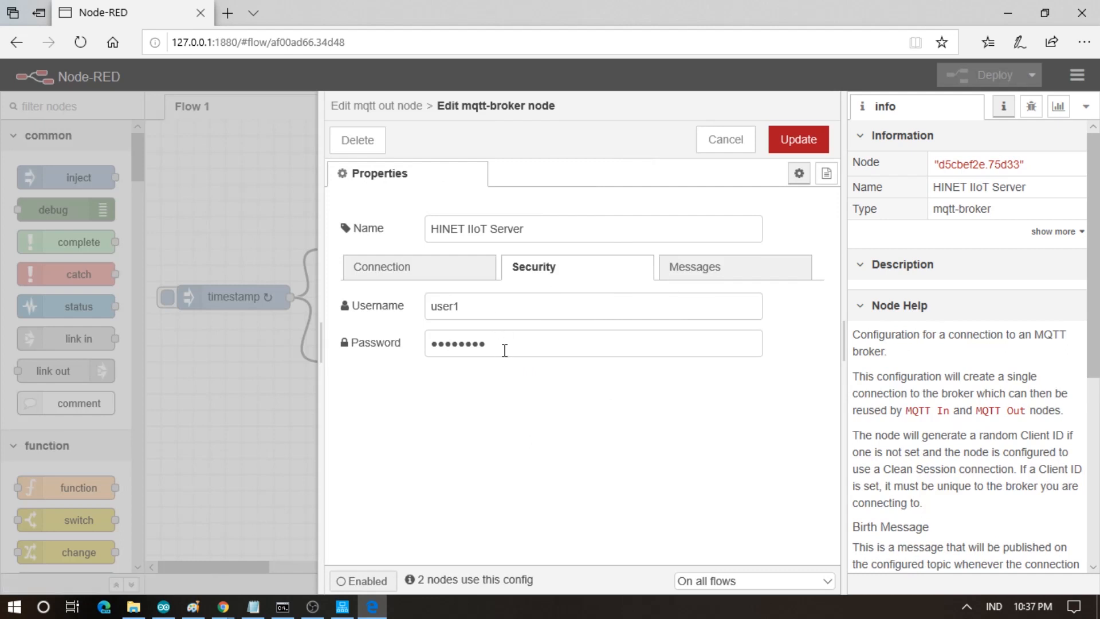
click(439, 276)
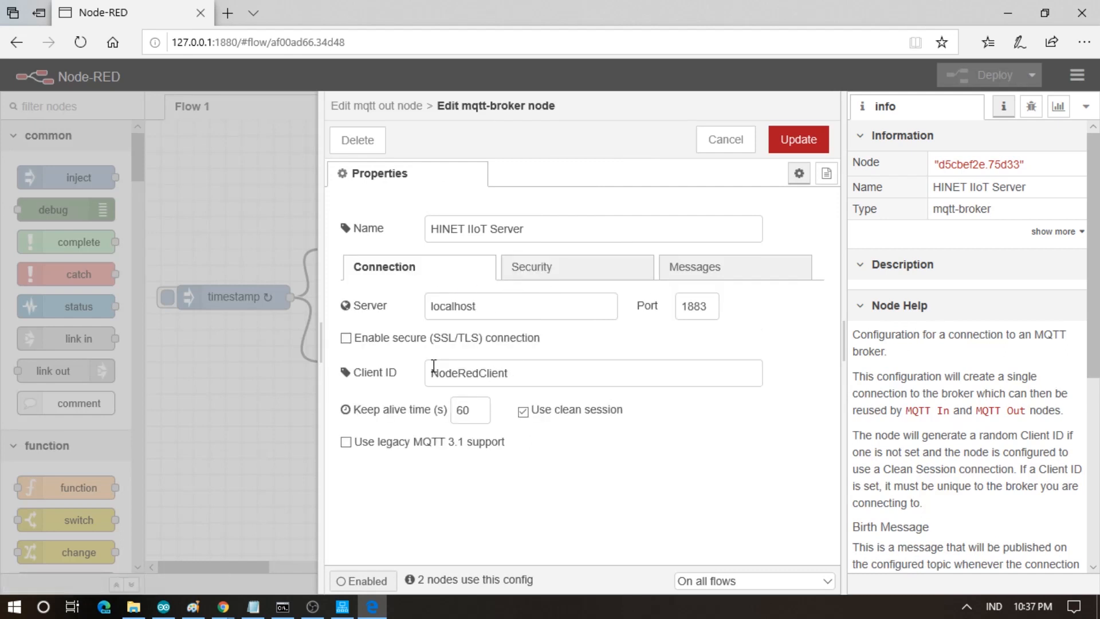
click(528, 276)
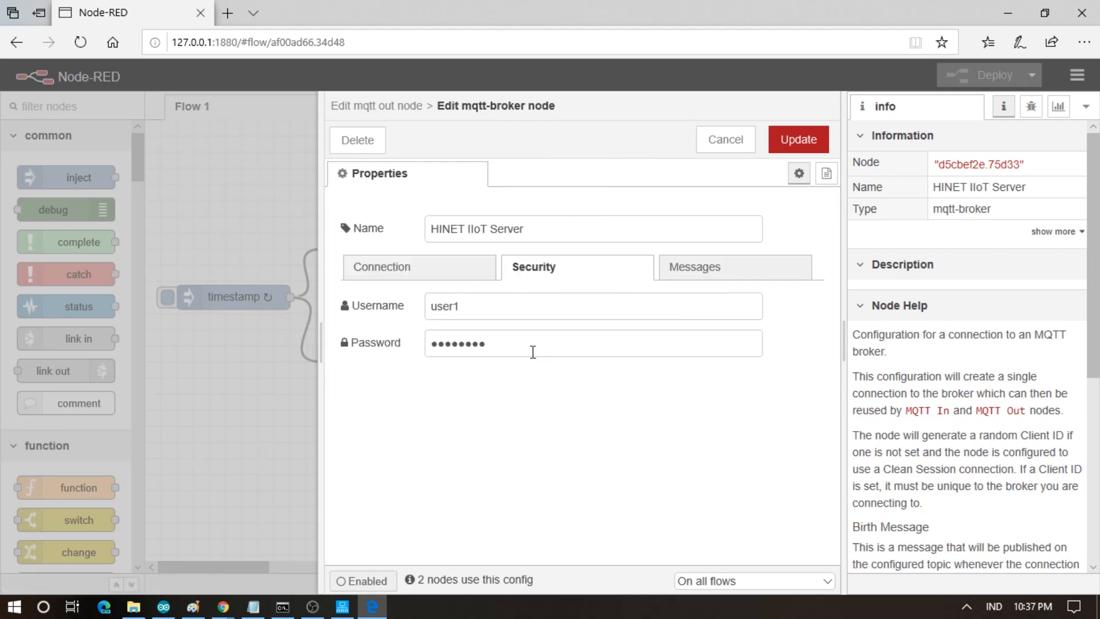
click(413, 279)
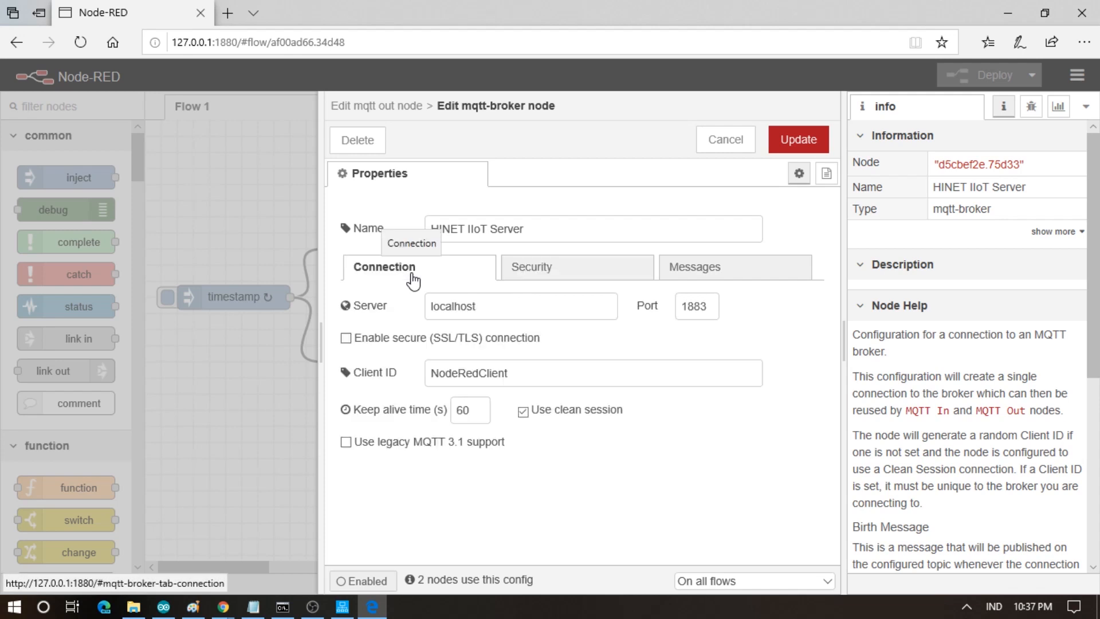
click(722, 139)
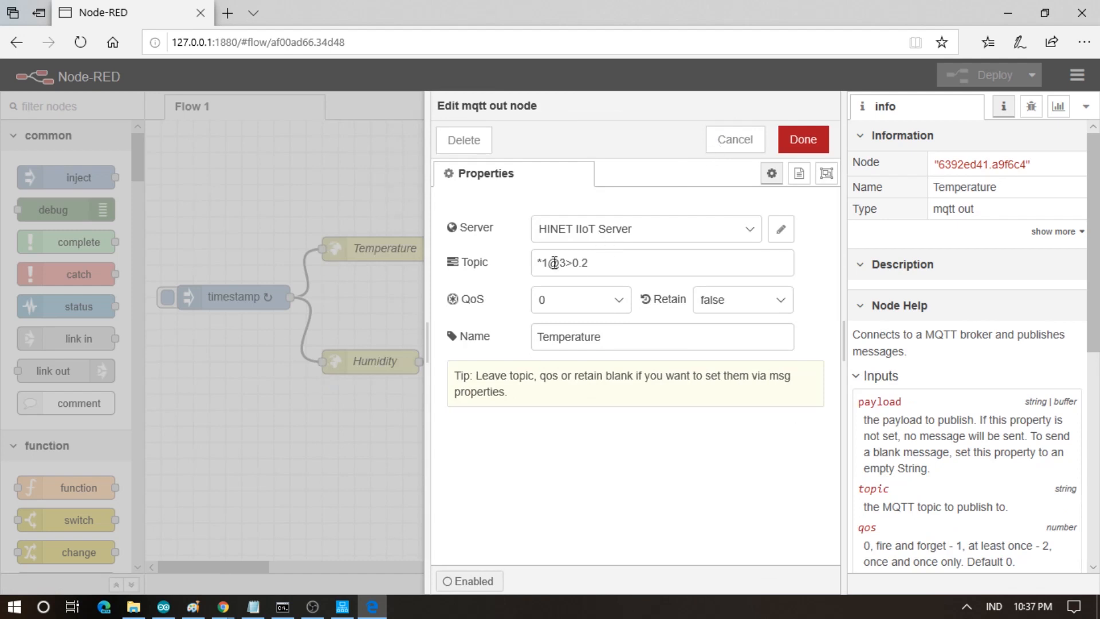
drag(550, 263, 520, 258)
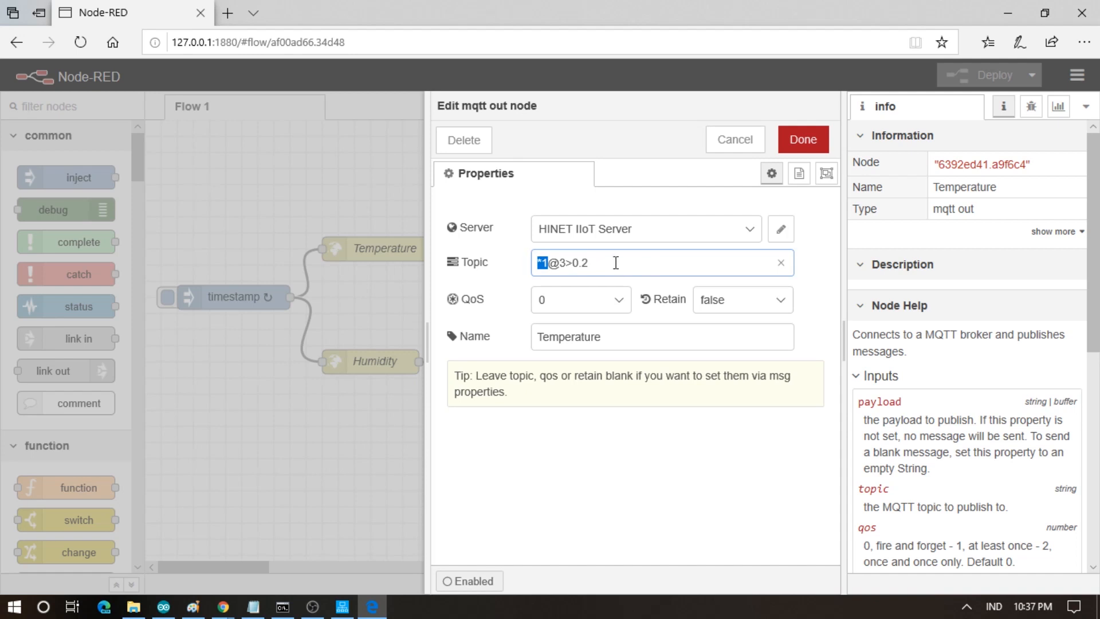
drag(555, 262, 568, 264)
click(636, 264)
drag(566, 262, 574, 262)
drag(575, 262, 583, 266)
click(734, 140)
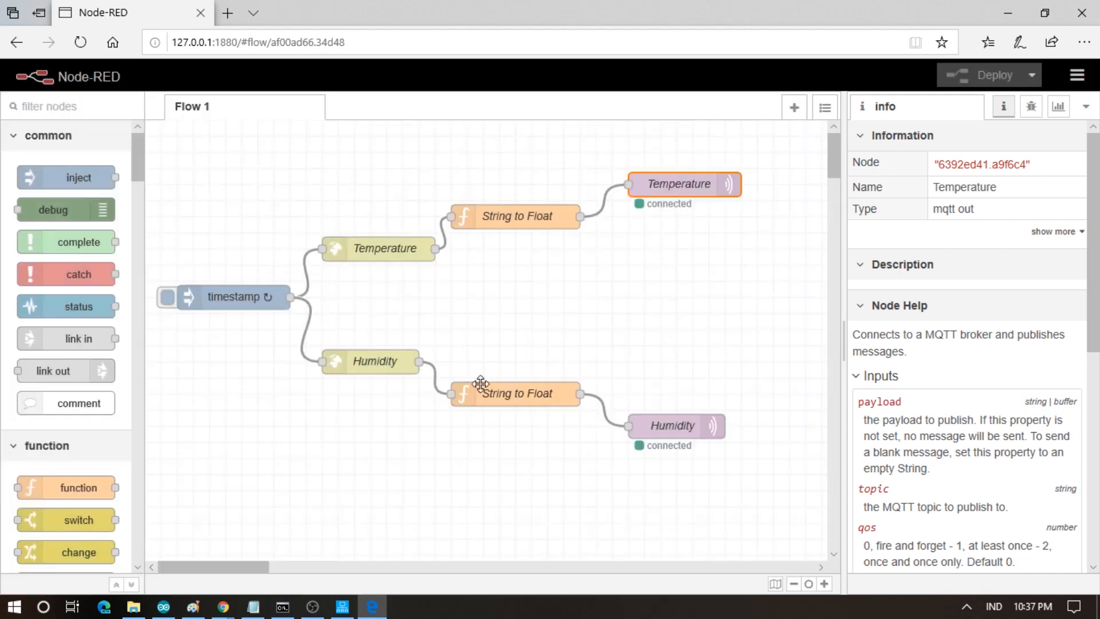
click(492, 390)
- Delete the lower String to Float node and paste a copy of the upper one
double_click(493, 389)
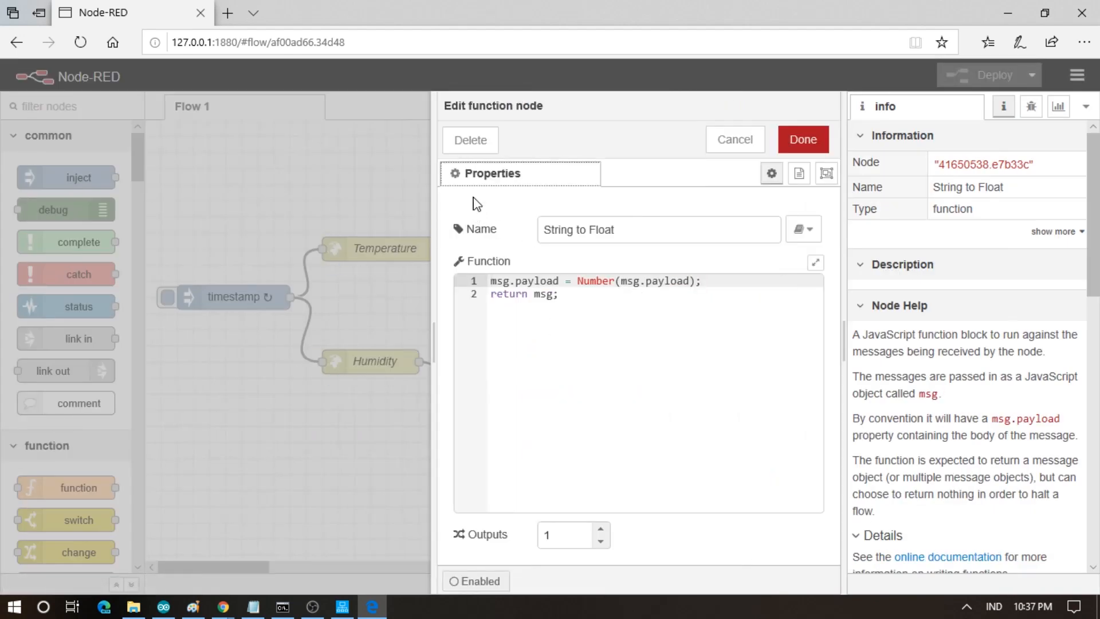
click(467, 138)
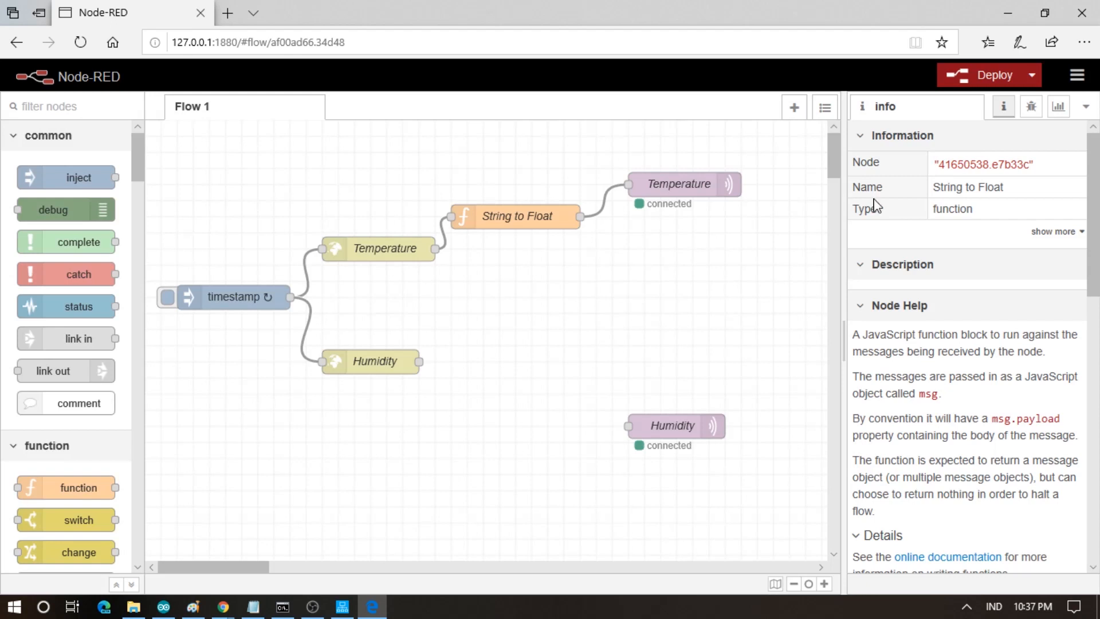
click(492, 221)
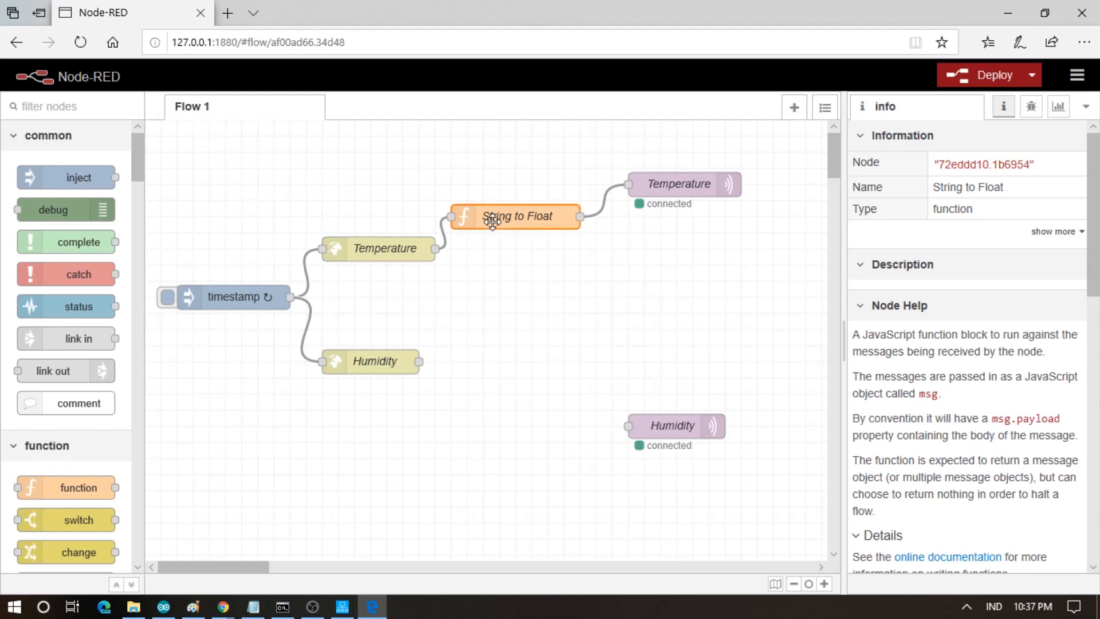
ctrl+click(492, 222)
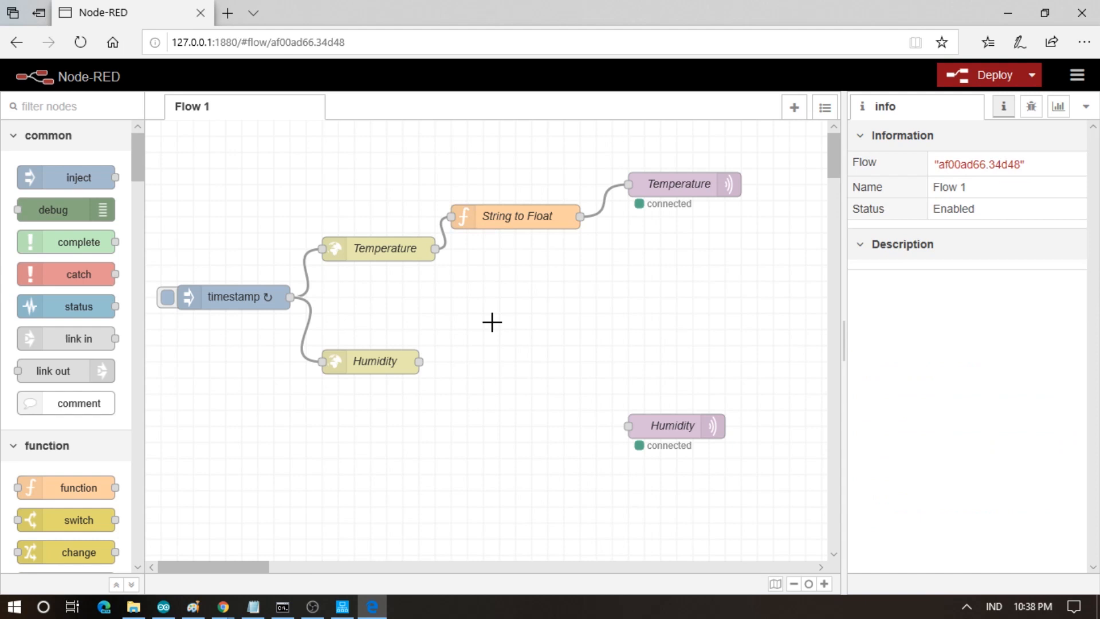
click(503, 220)
key(ctrl+c)
click(506, 263)
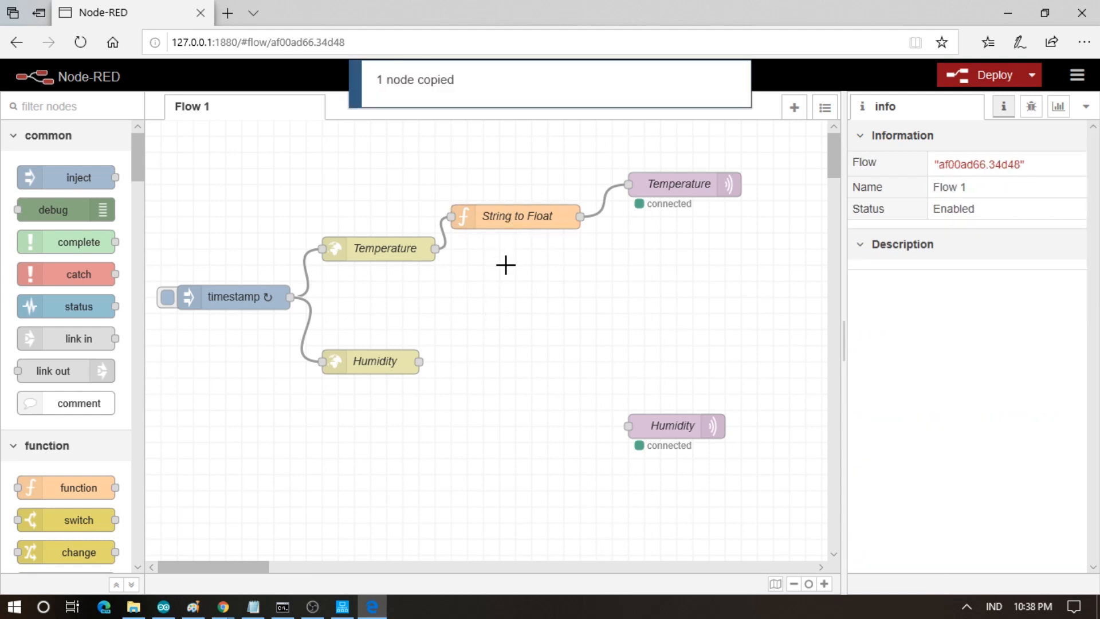
key(ctrl+v)
click(506, 263)
- Wire Humidity → String to Float → Humidity MQTT output, check the output's topic, and deploy
drag(497, 270, 507, 400)
drag(419, 361, 451, 394)
drag(587, 396, 656, 435)
click(658, 435)
double_click(658, 436)
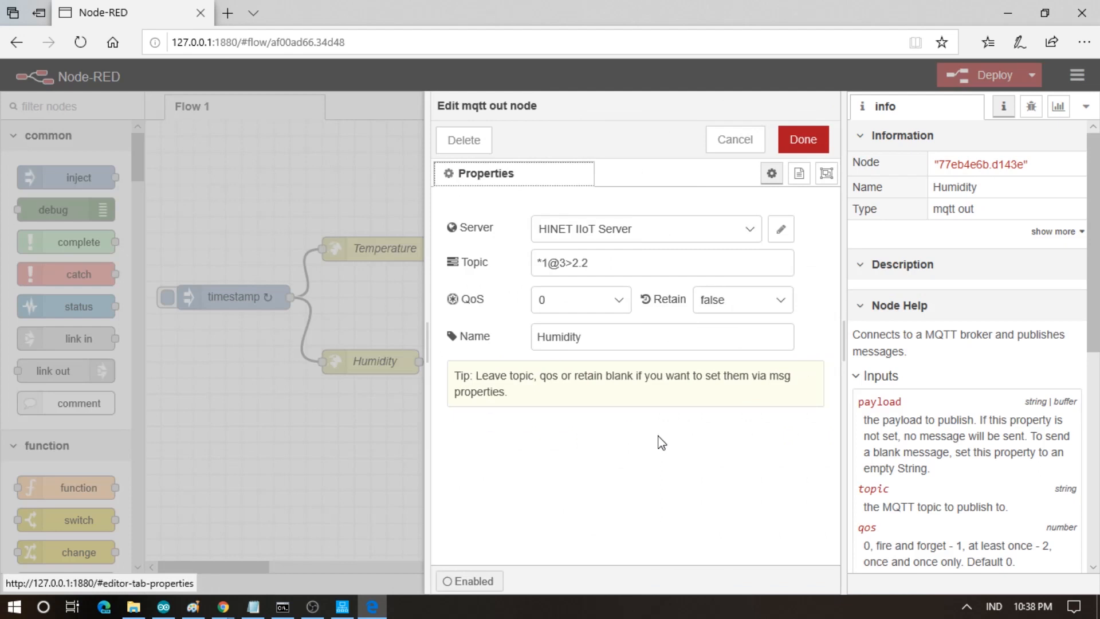
drag(573, 262, 581, 262)
click(591, 272)
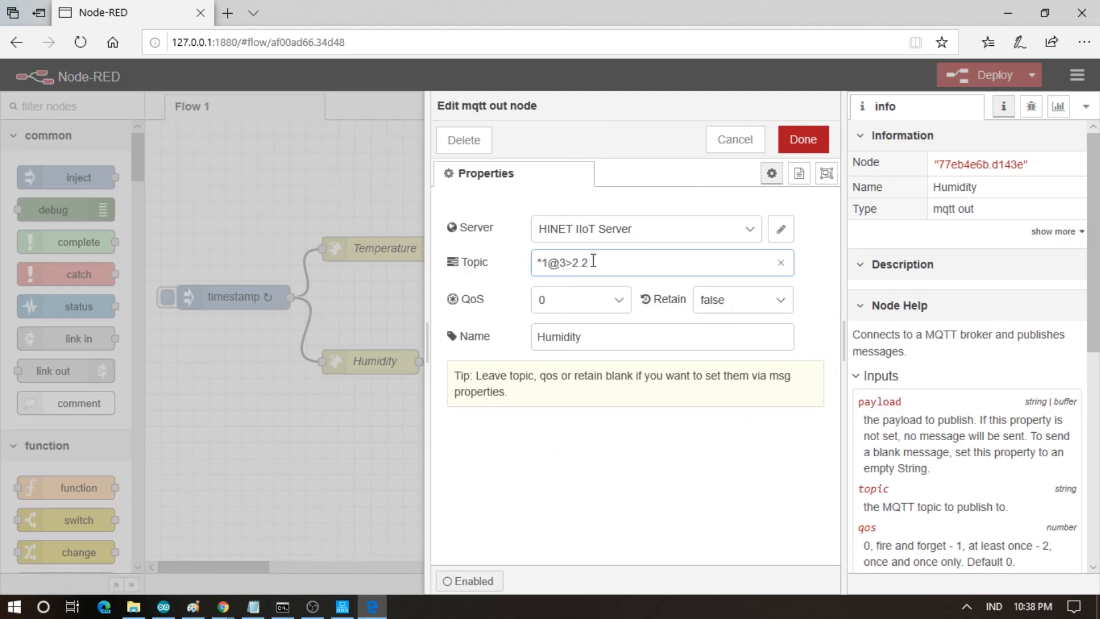
click(809, 145)
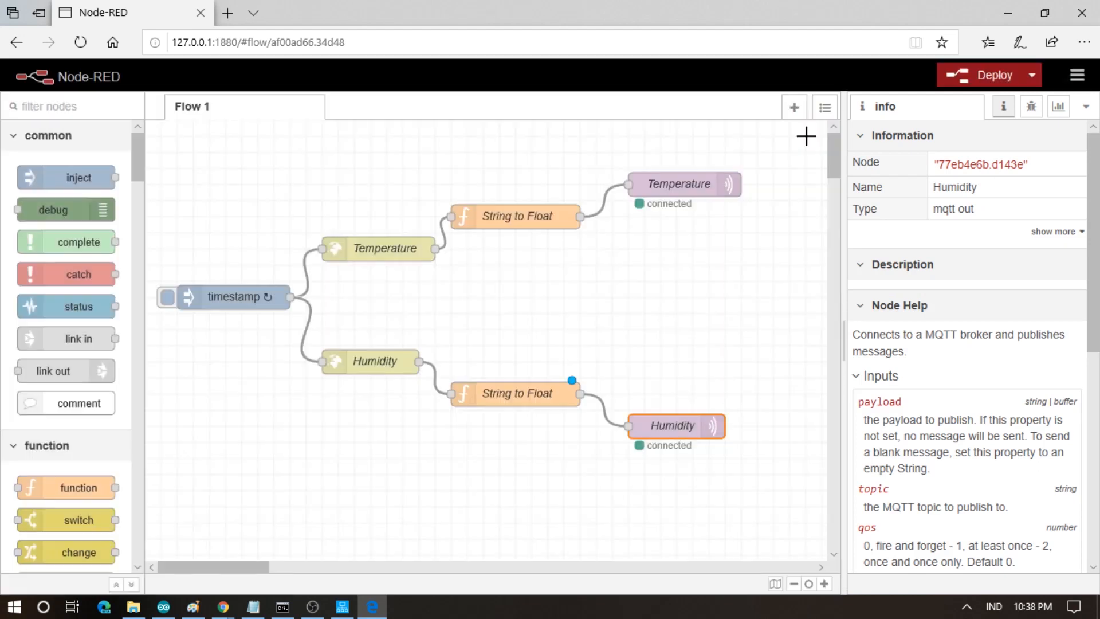
click(956, 85)
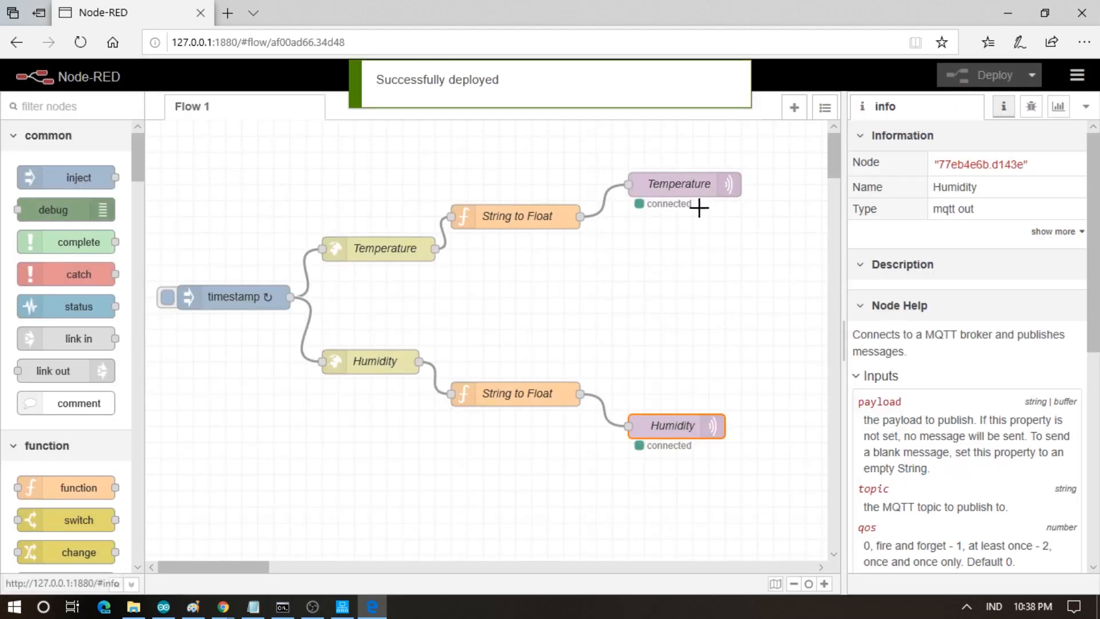
- In HINET IIoT Server, view live polled register values and the Modbus Historian job log
click(335, 609)
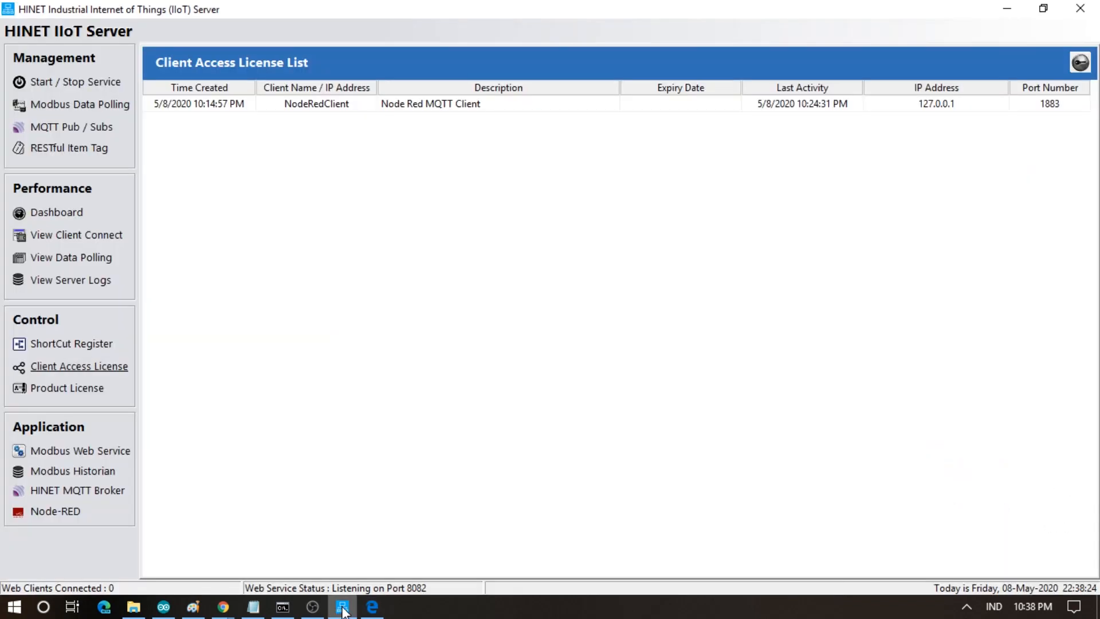
click(88, 238)
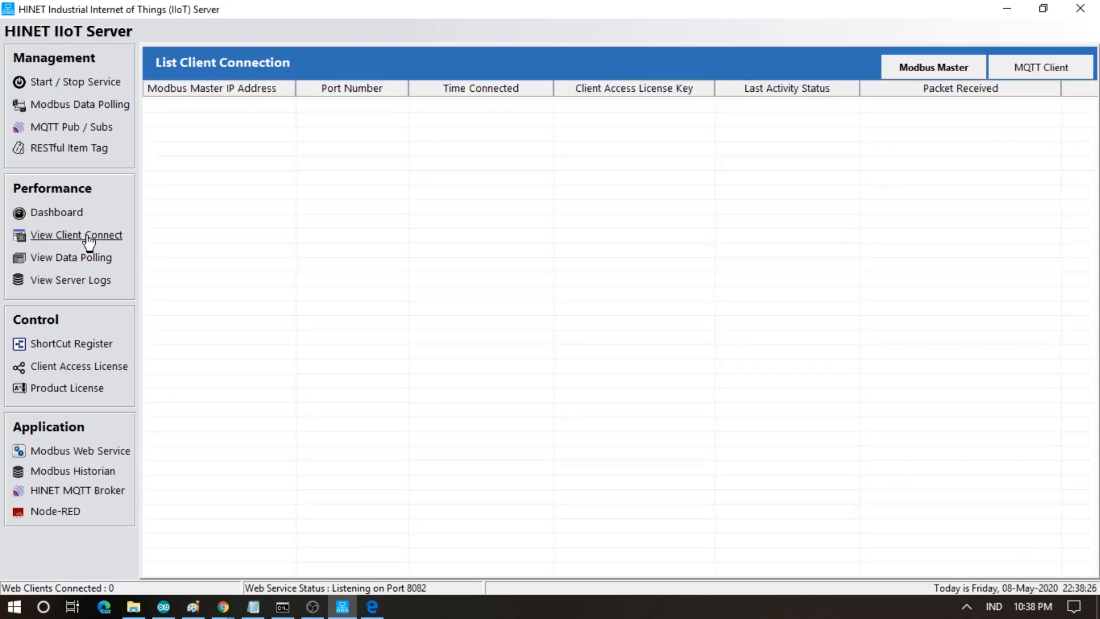
click(76, 262)
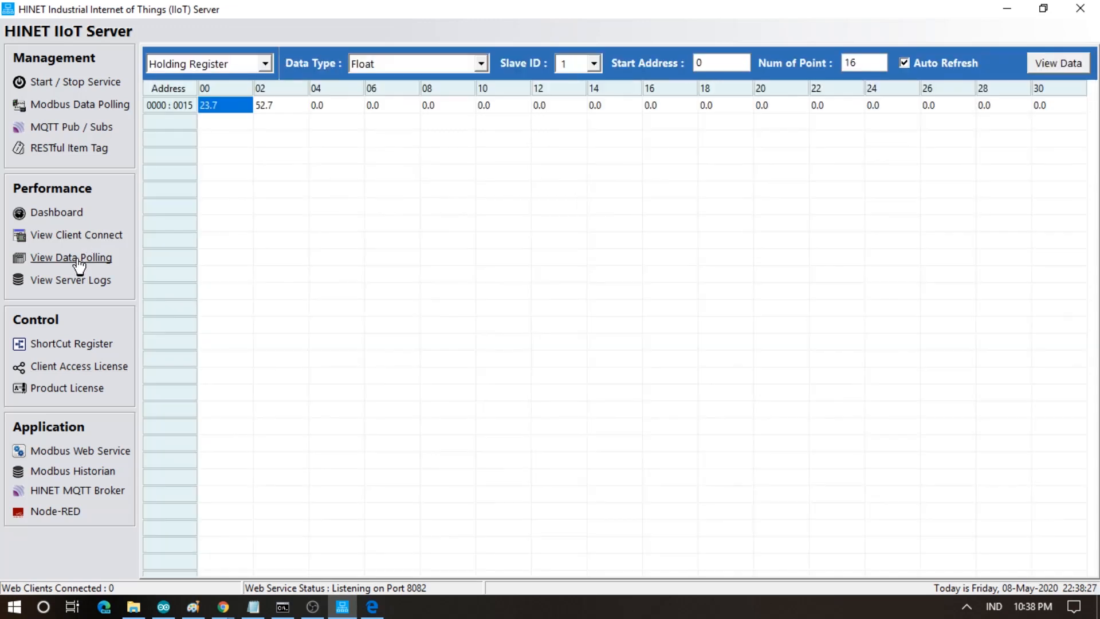
click(1053, 62)
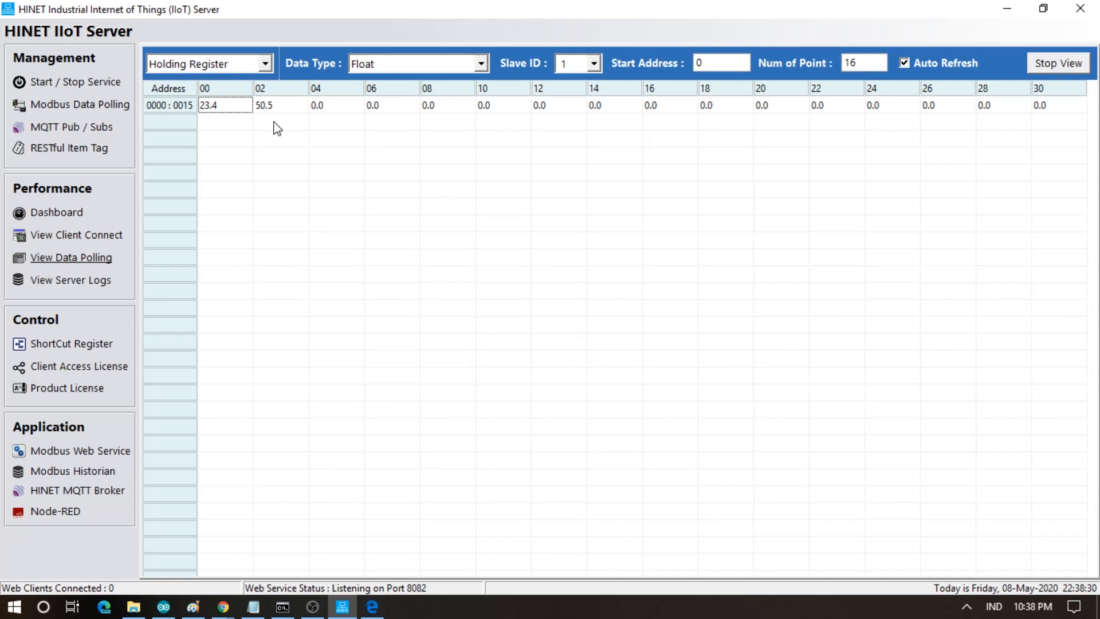
click(91, 472)
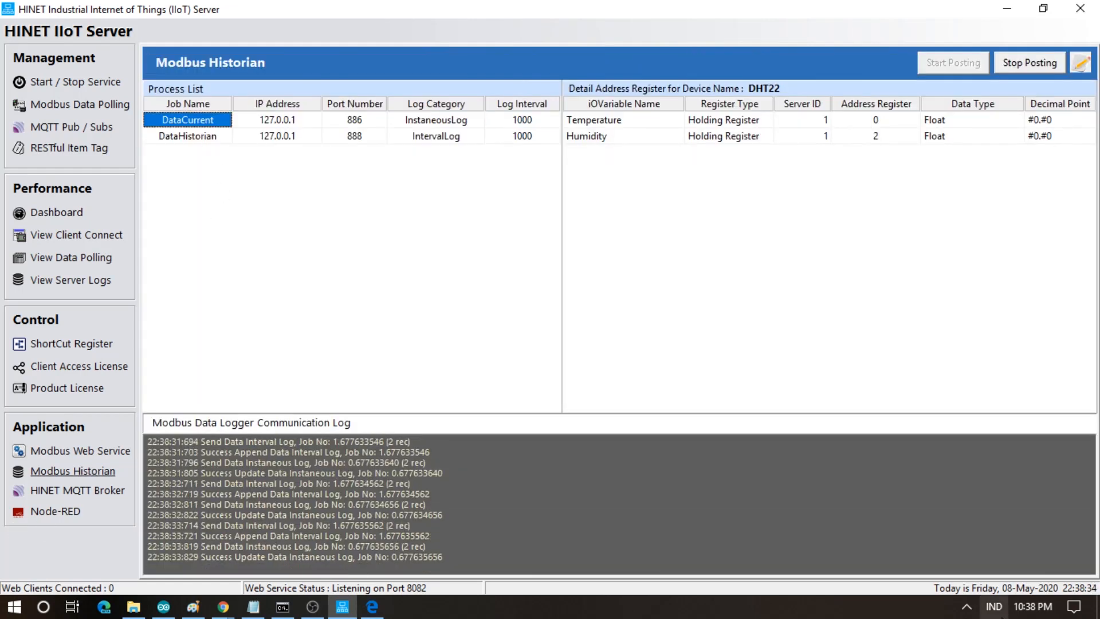
- Open HINET DB Connector from its icon among the hidden background apps
click(972, 601)
right_click(998, 546)
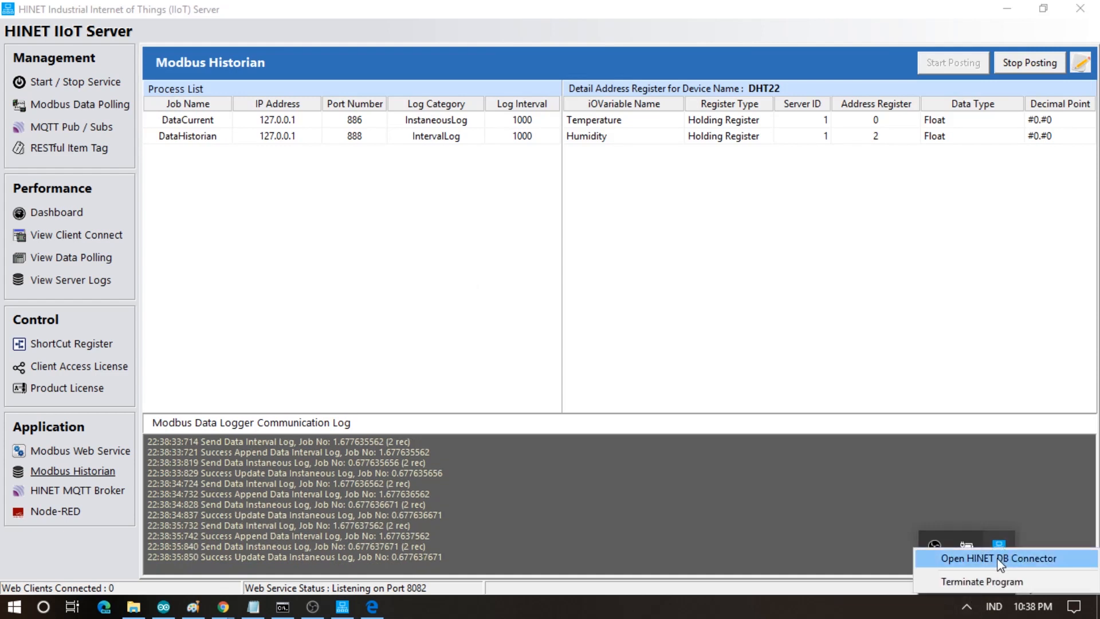
click(997, 558)
click(41, 185)
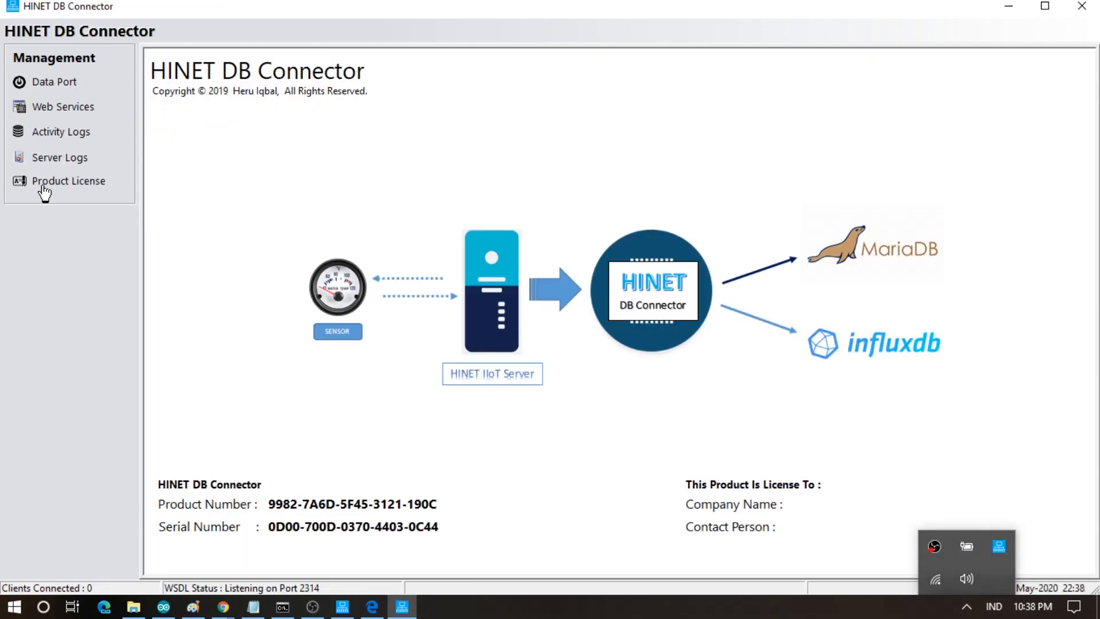
click(60, 82)
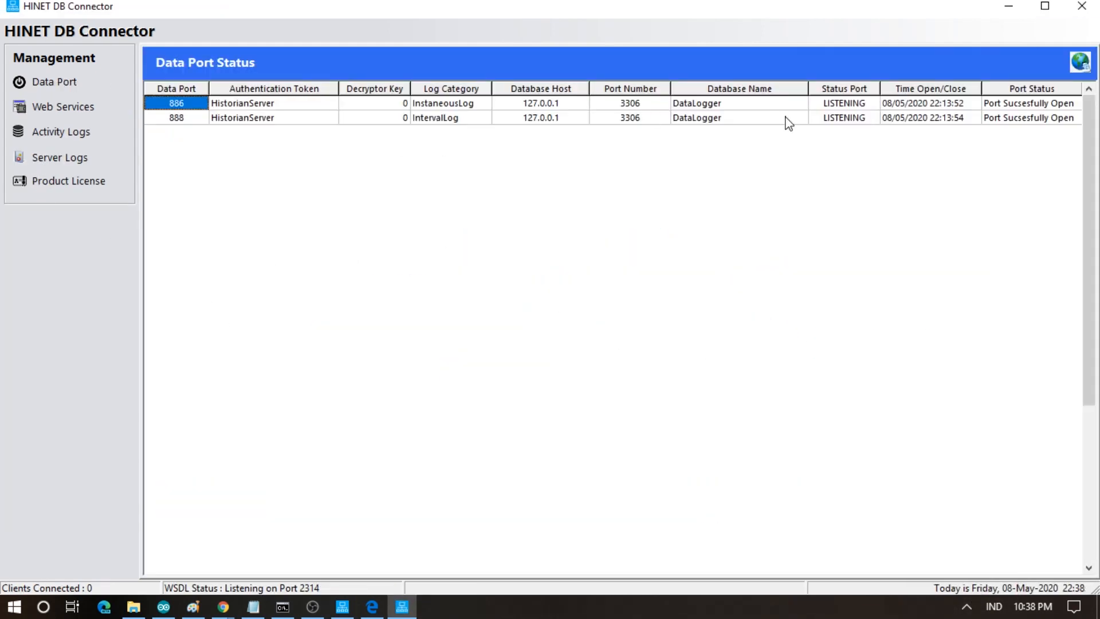
right_click(677, 108)
click(705, 112)
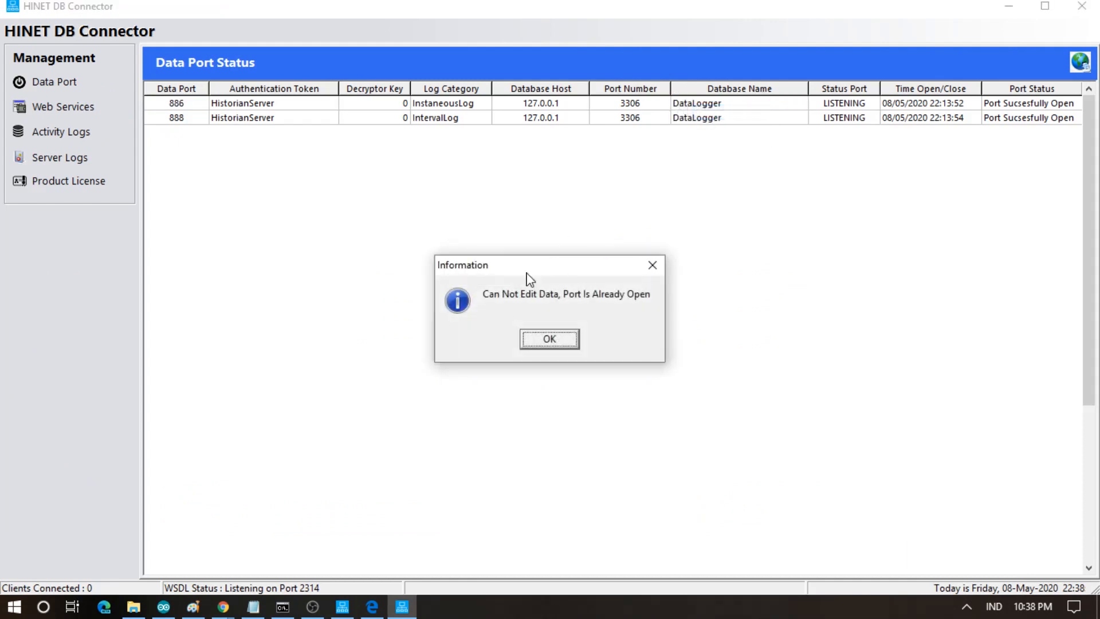
click(537, 341)
click(1082, 63)
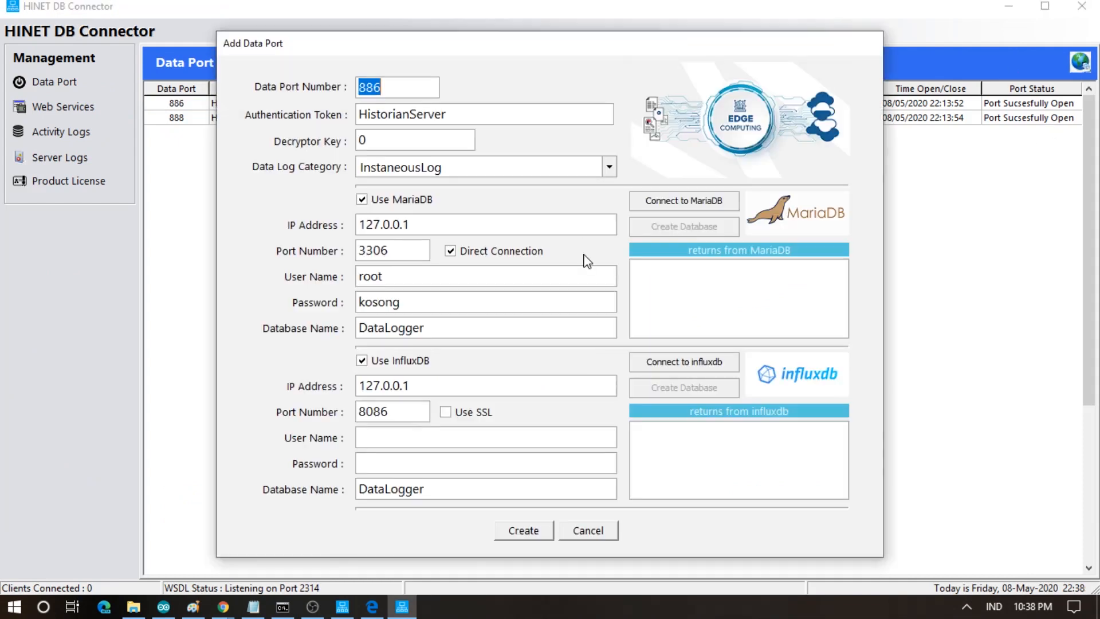
click(468, 172)
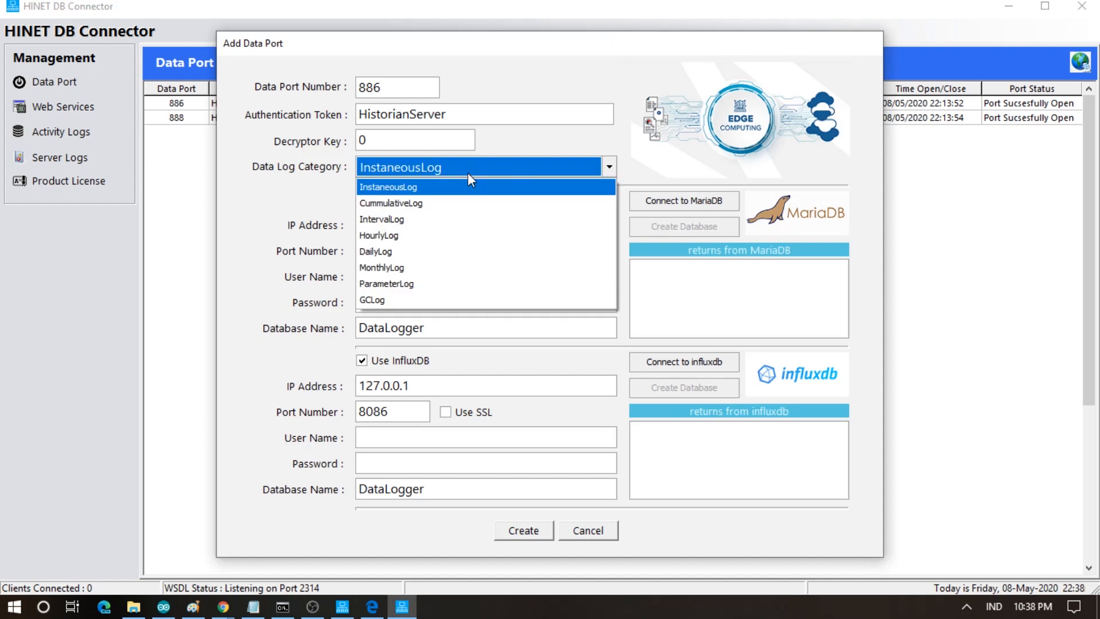
click(434, 188)
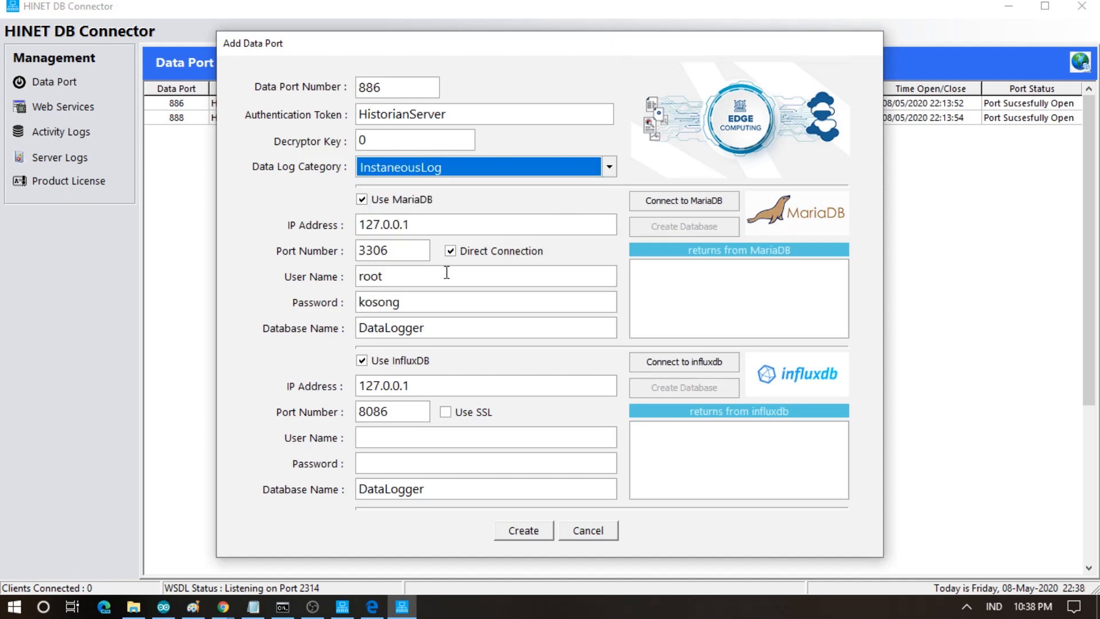
click(584, 531)
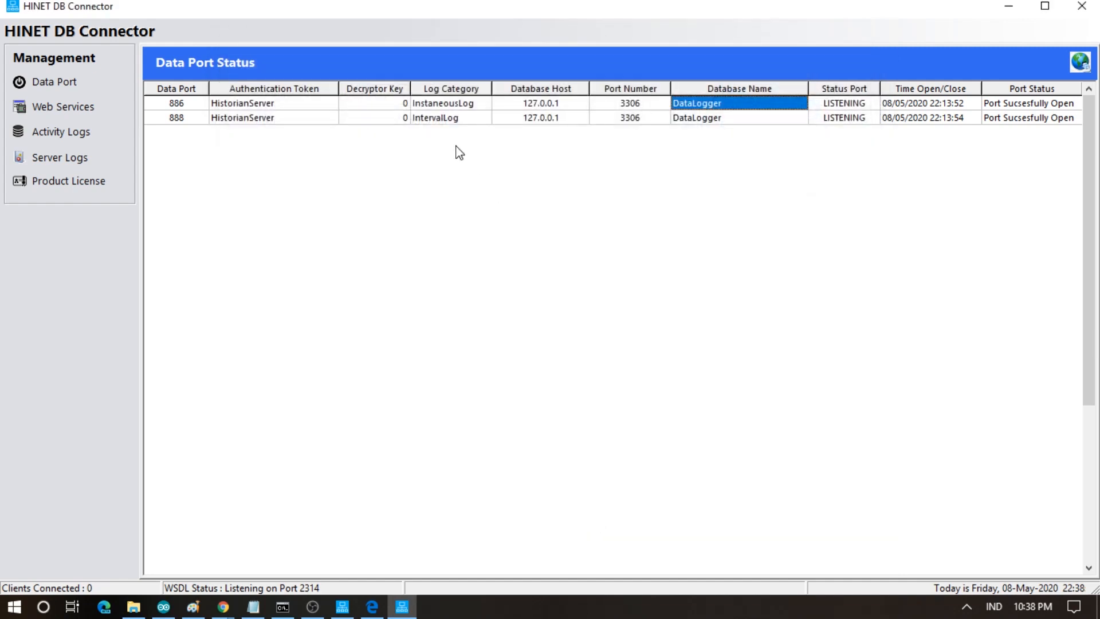
right_click(700, 118)
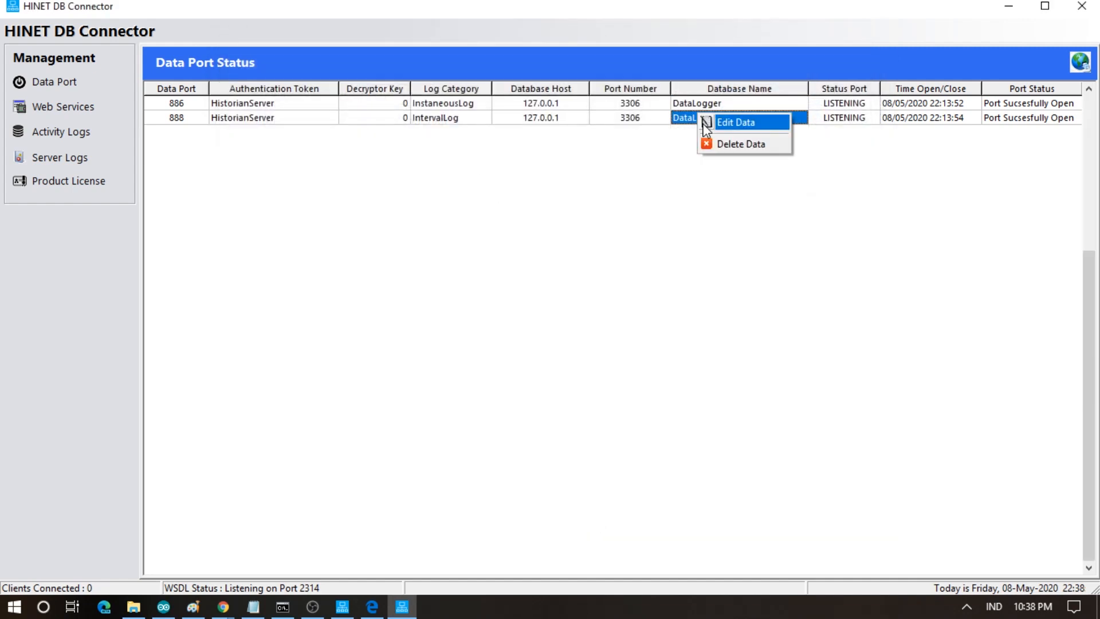
click(706, 125)
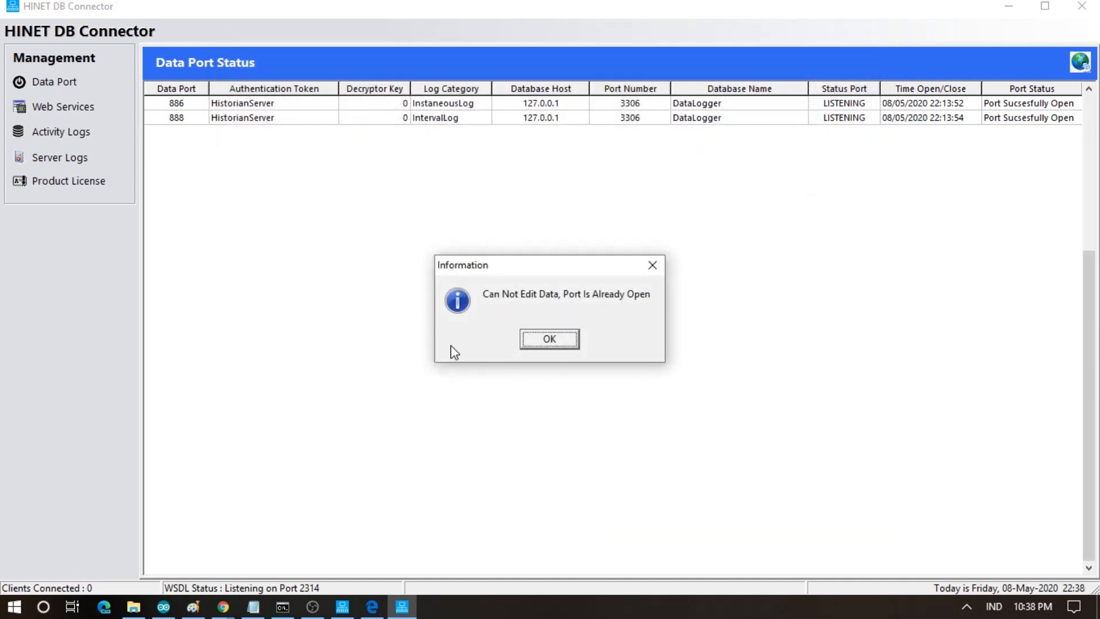
click(549, 340)
click(449, 103)
click(441, 121)
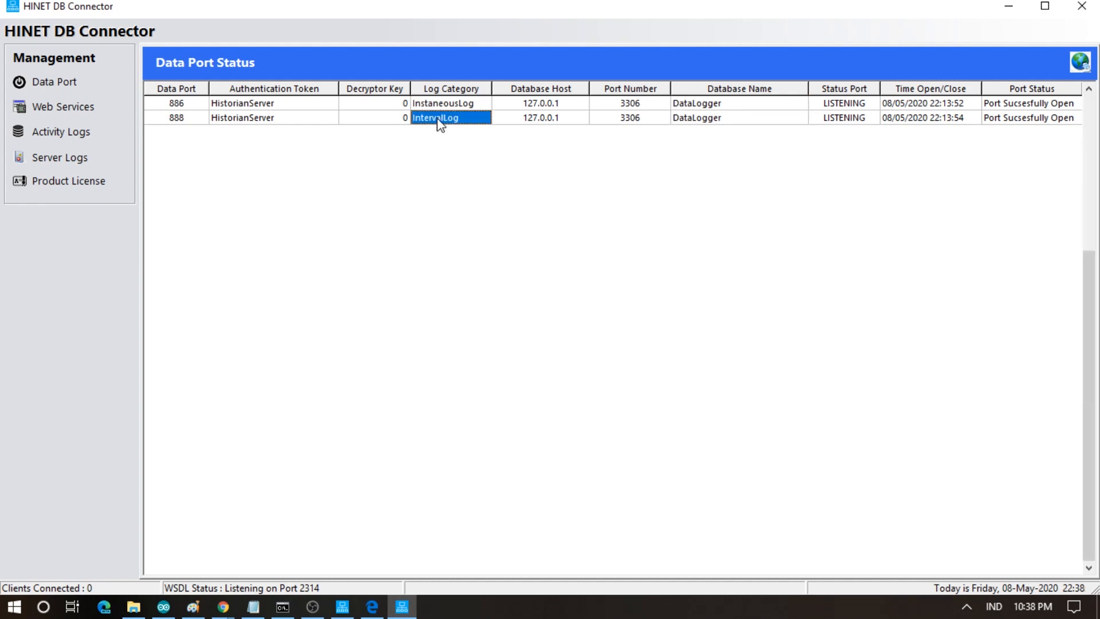
click(60, 188)
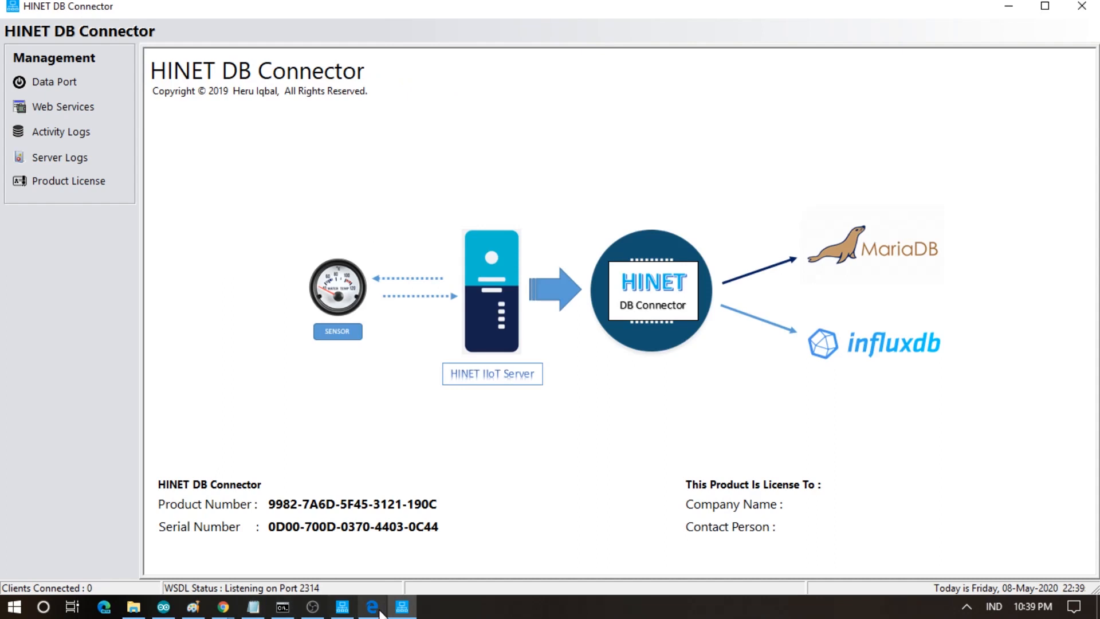
- Bring the 'My Room - Grafana' window forward from the Chrome taskbar previews
mouse_move(221, 609)
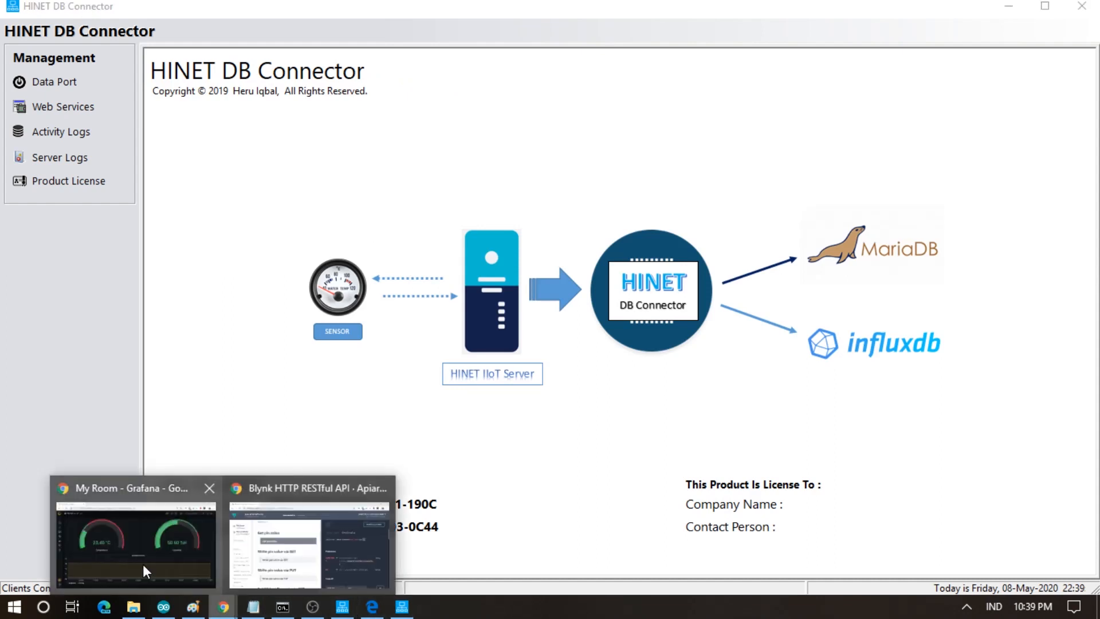
click(142, 564)
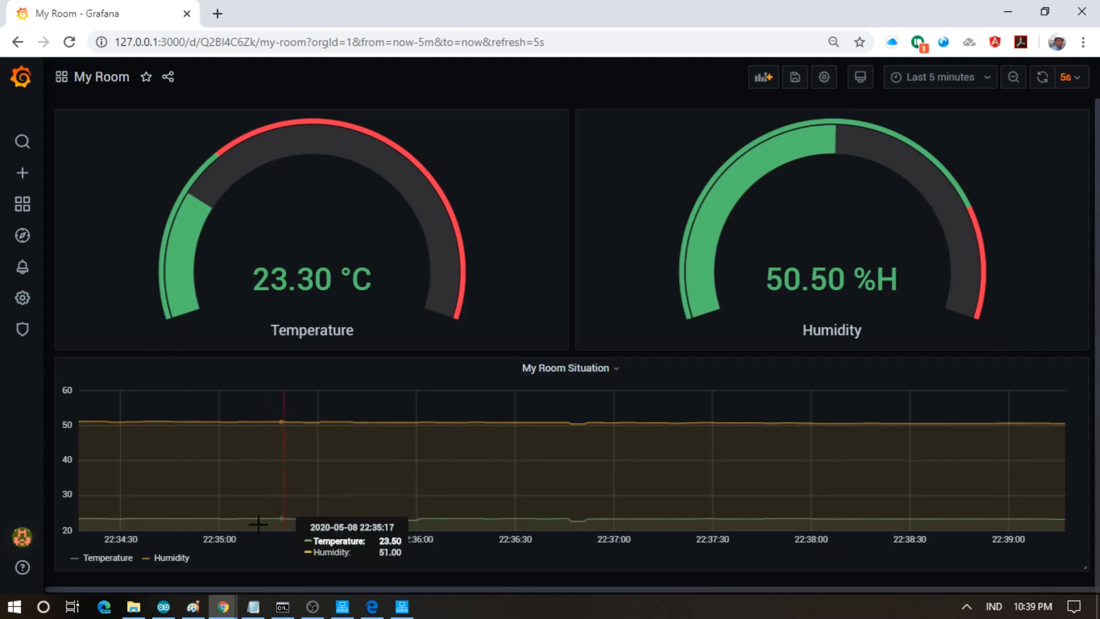
- Show the Paint pipeline diagram and switch through the Text, Pencil and Select tools without editing
click(193, 609)
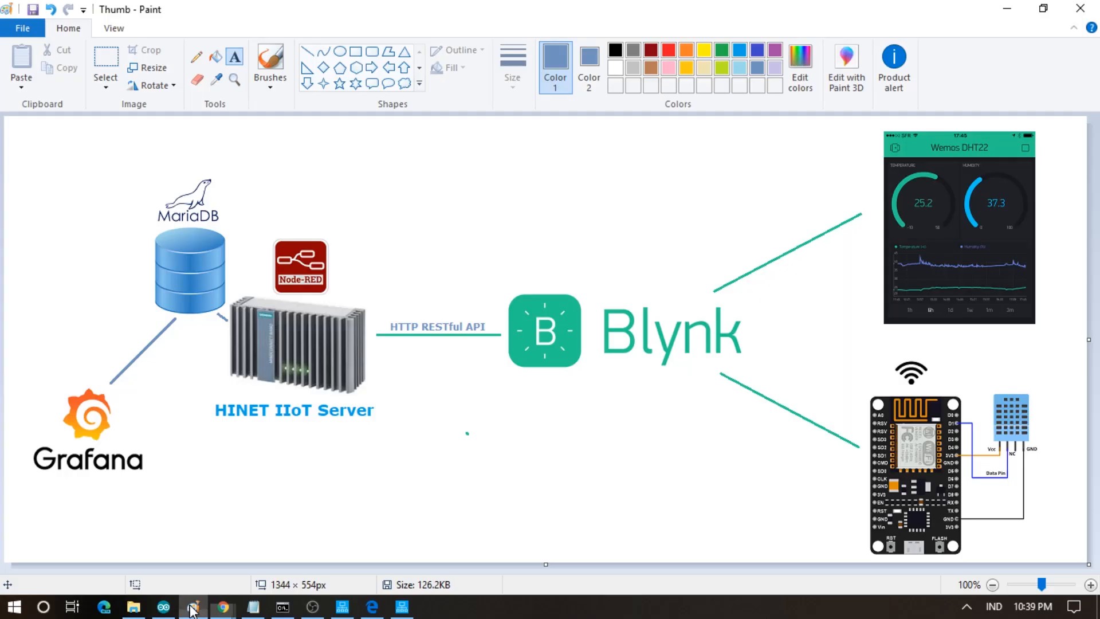
click(578, 472)
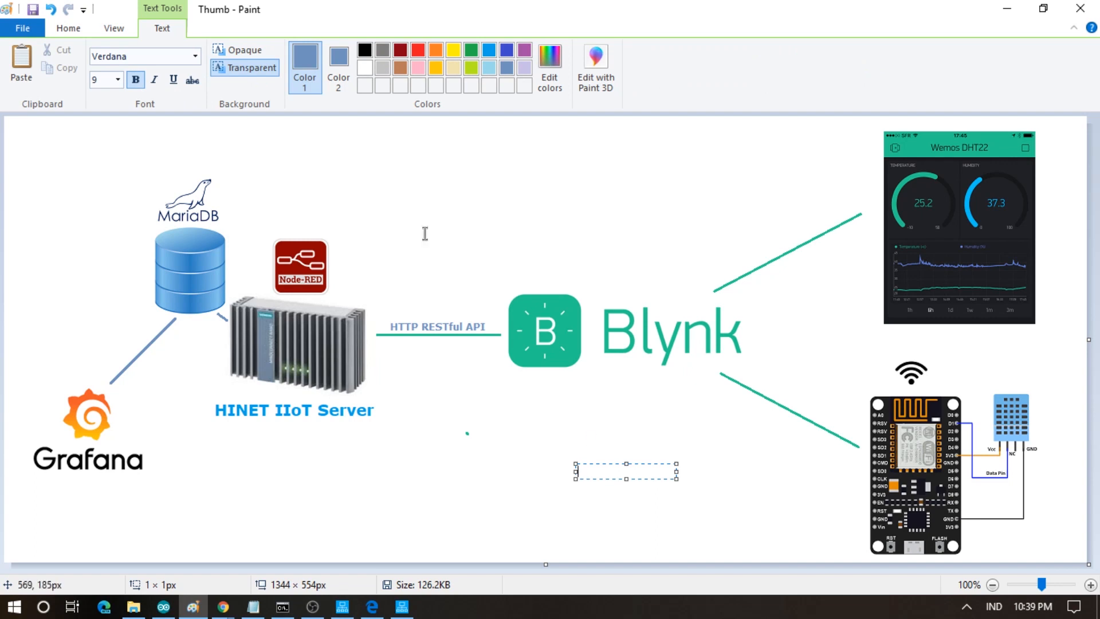
click(68, 30)
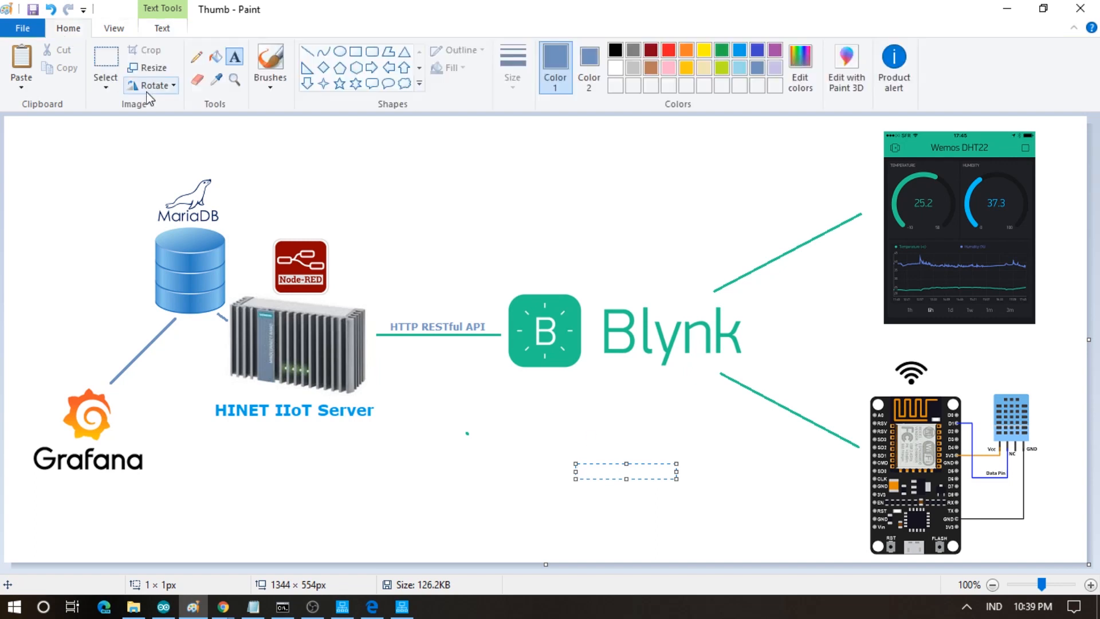
click(398, 122)
click(197, 56)
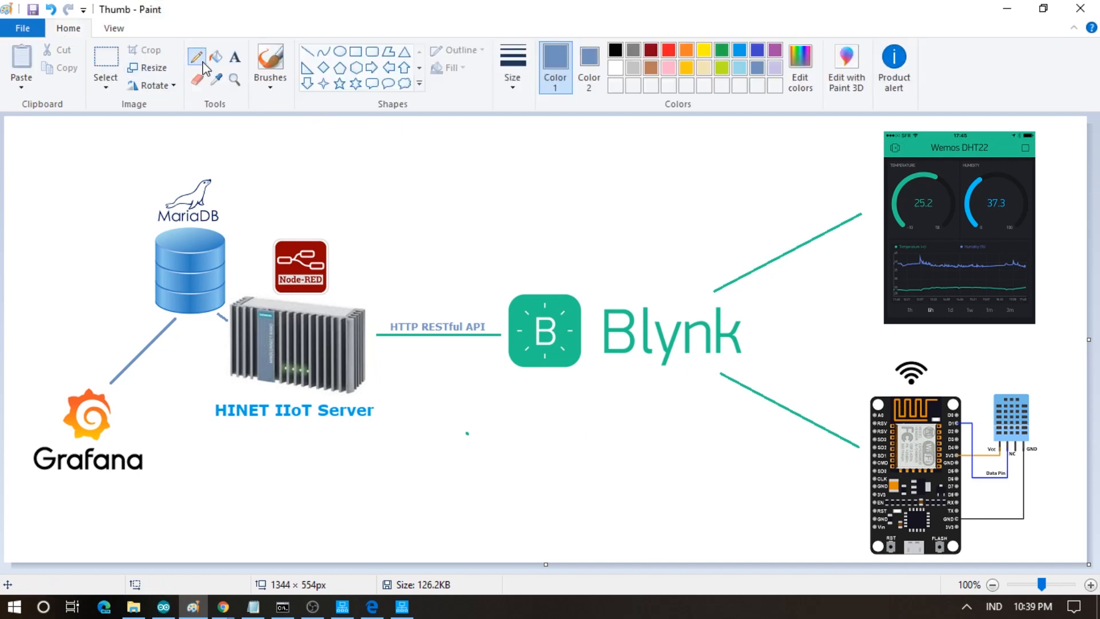
click(105, 57)
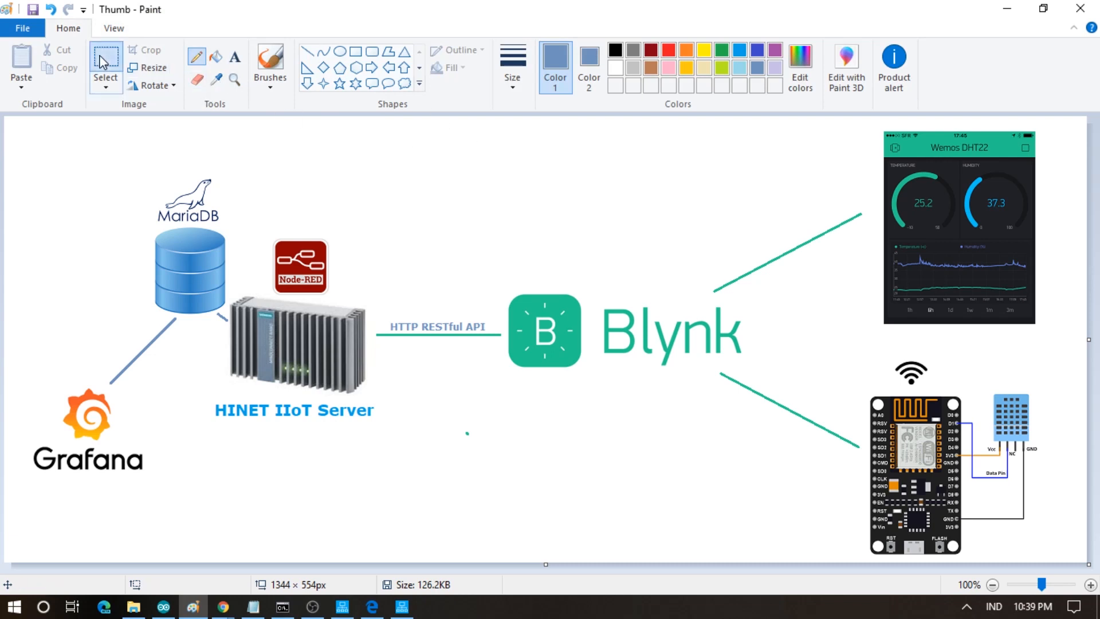